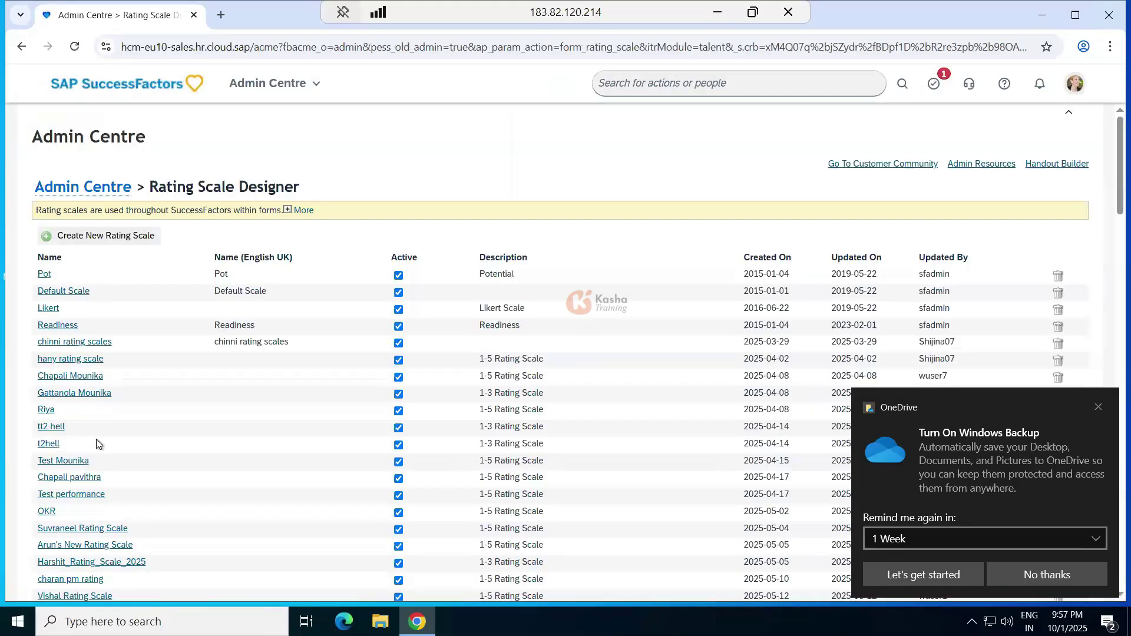
Step: Look through the list of rating scales, open the seventh one and examine its scores, labels and descriptions
scroll(101, 500, down, 20)
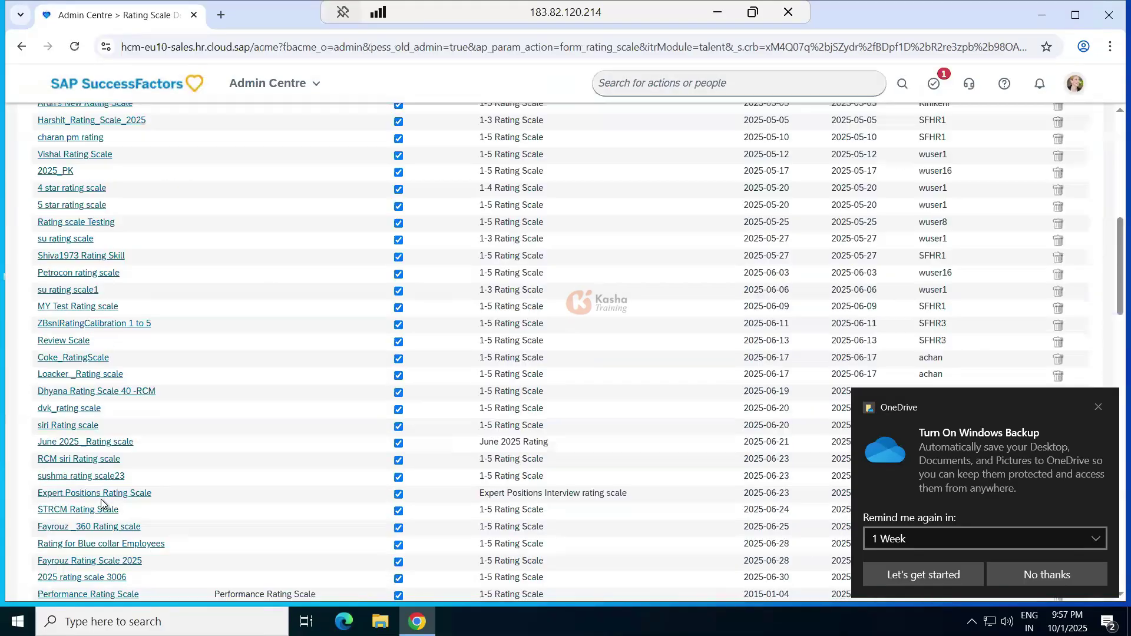
scroll(101, 500, up, 20)
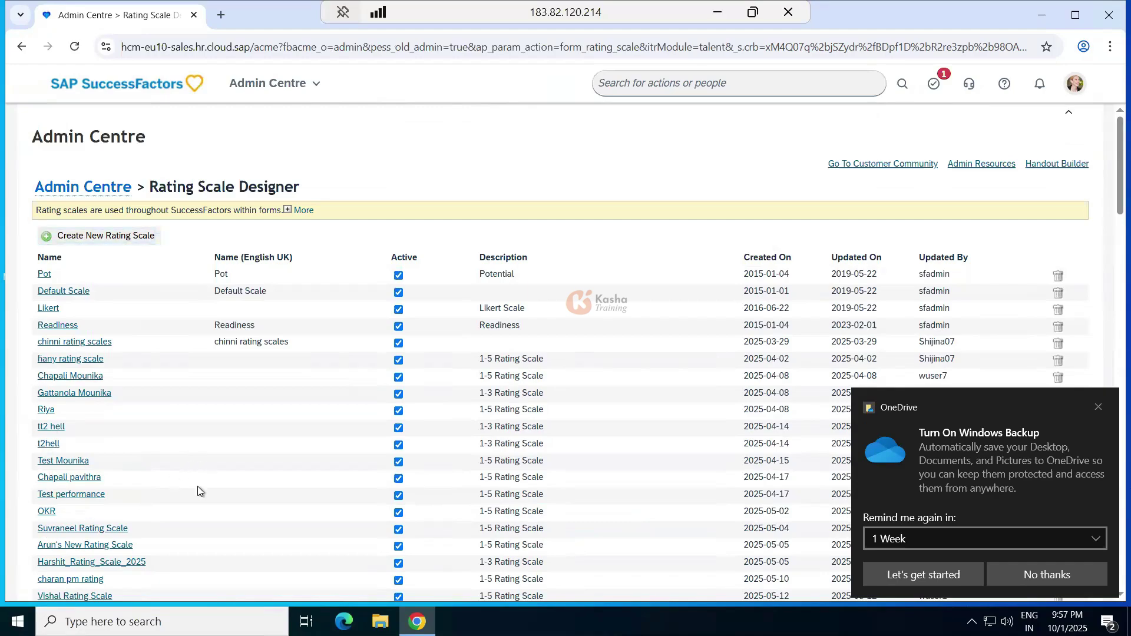
scroll(218, 525, down, 2)
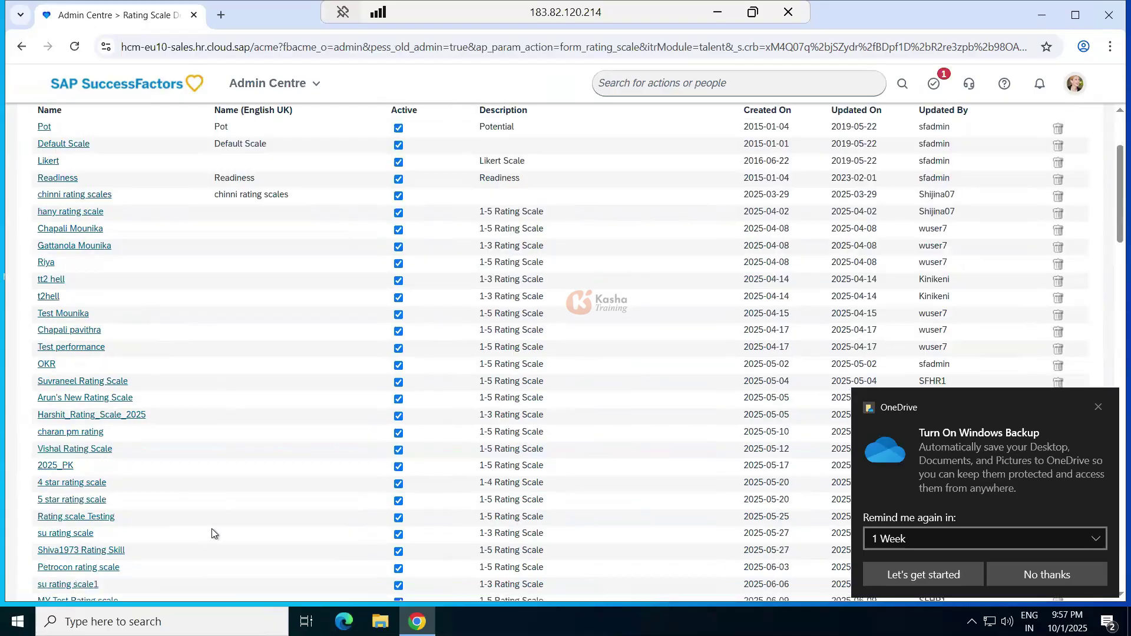
click(74, 230)
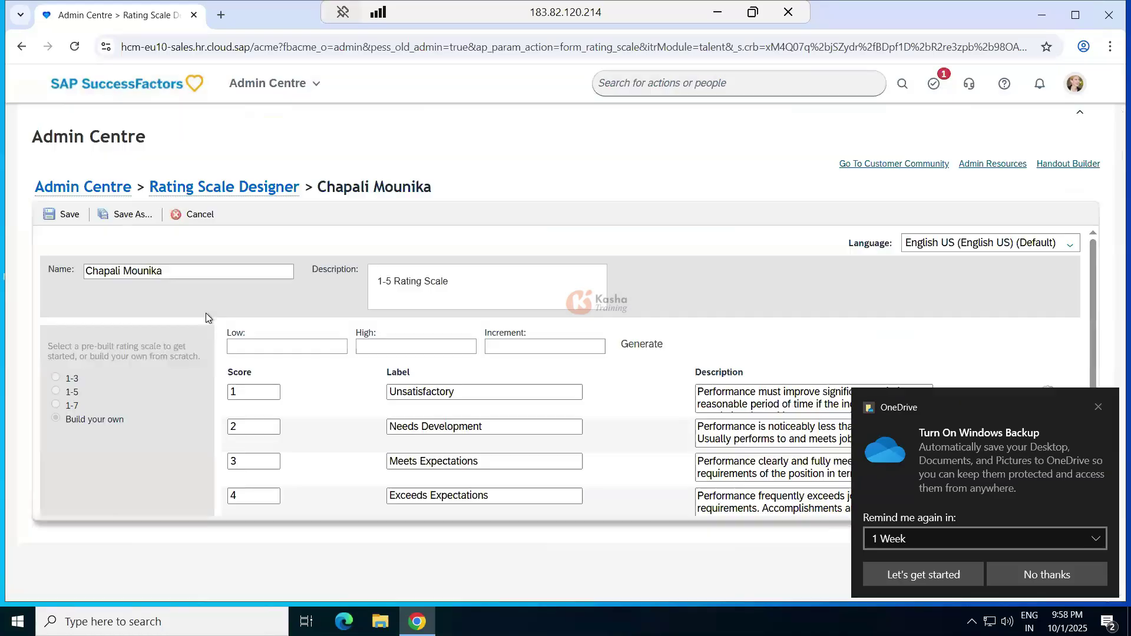
scroll(203, 370, down, 1)
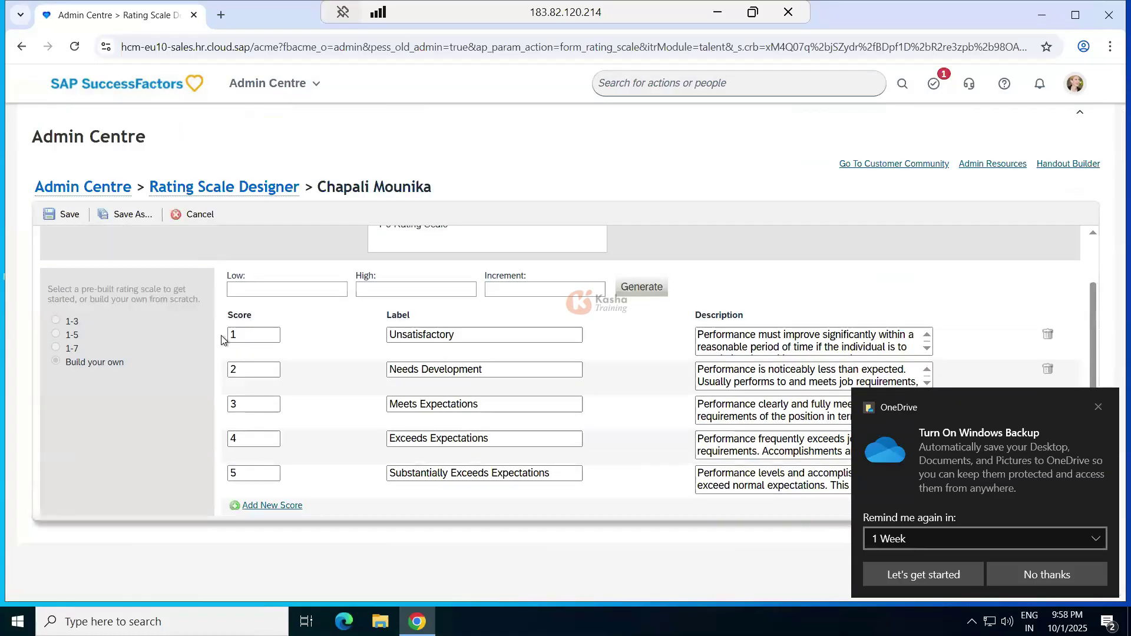
scroll(223, 340, up, 1)
Step: Switch to the Excel workbook, enter Manual in C69 and Automatic in C70 under the Rating Scale heading, and save
click(717, 12)
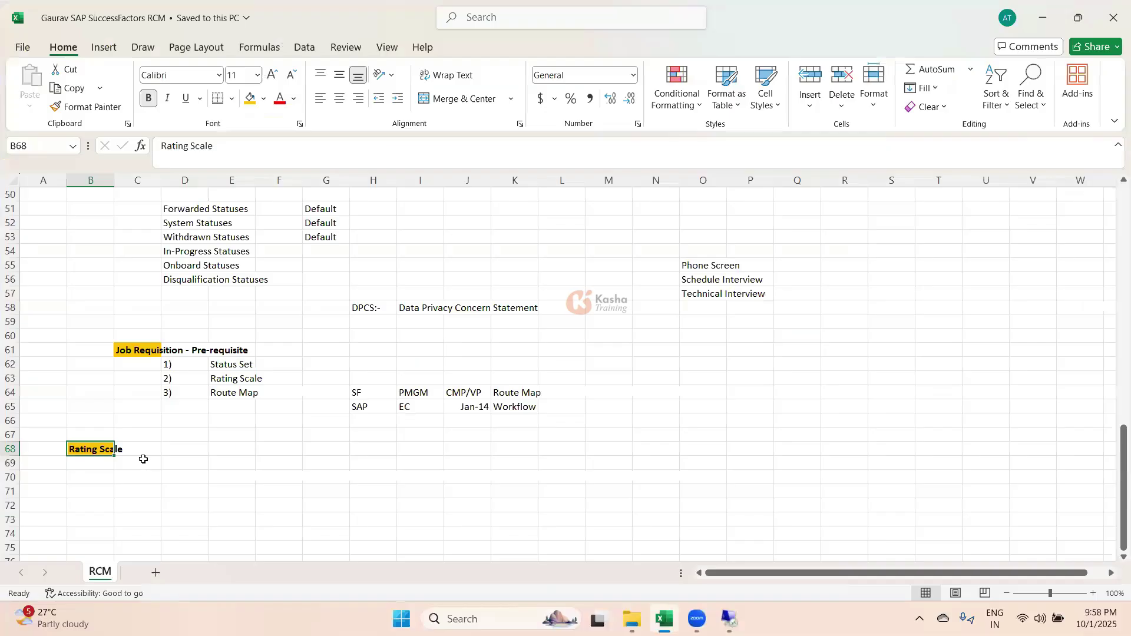
click(143, 459)
text(Manual)
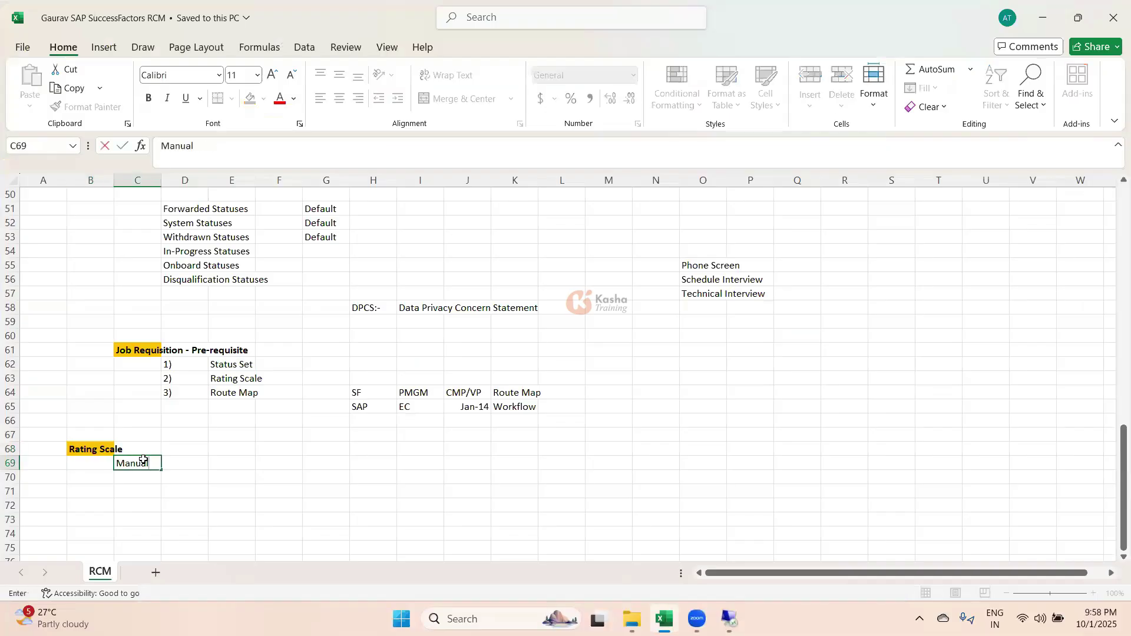
key(Return)
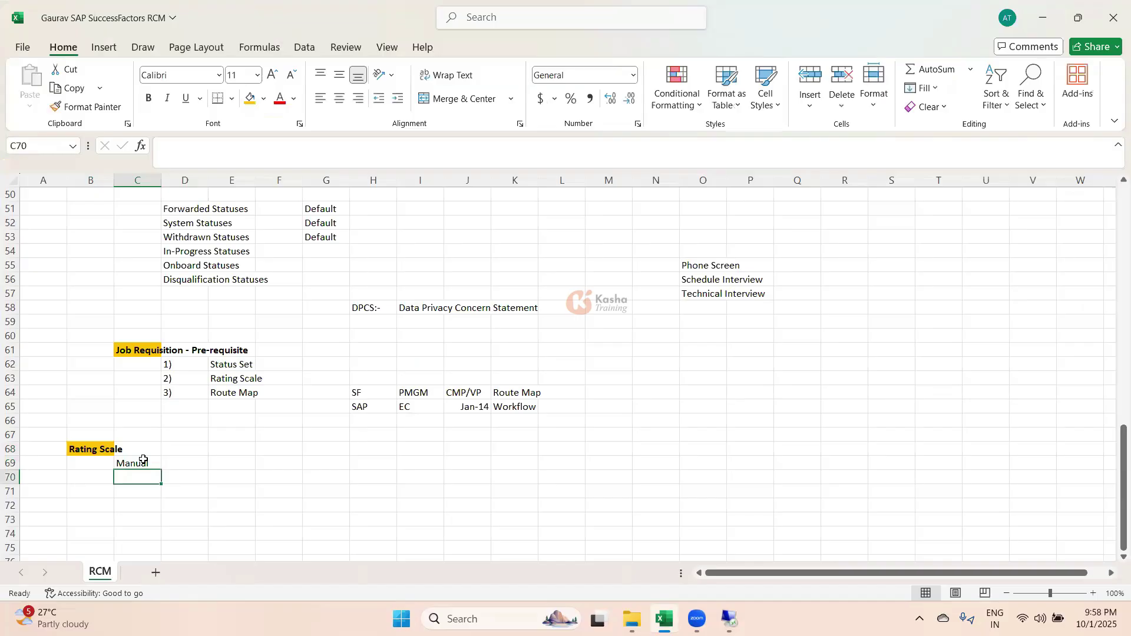
text(Automatic)
key(ctrl+s)
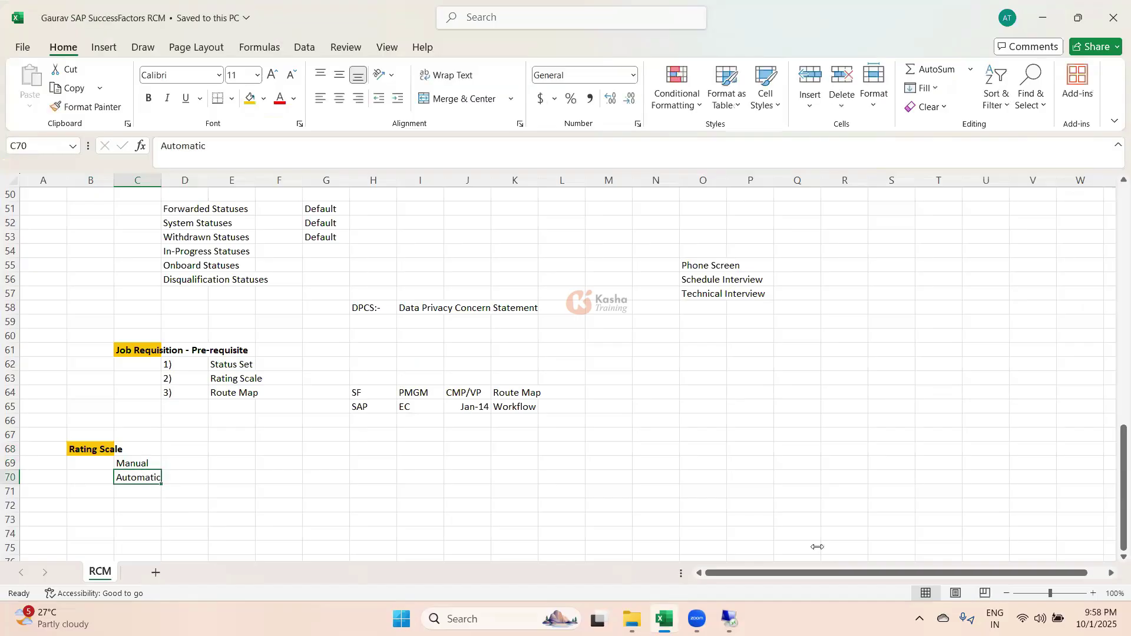
Step: Switch back to SuccessFactors and examine the name and description of the open rating scale
key(alt+Tab)
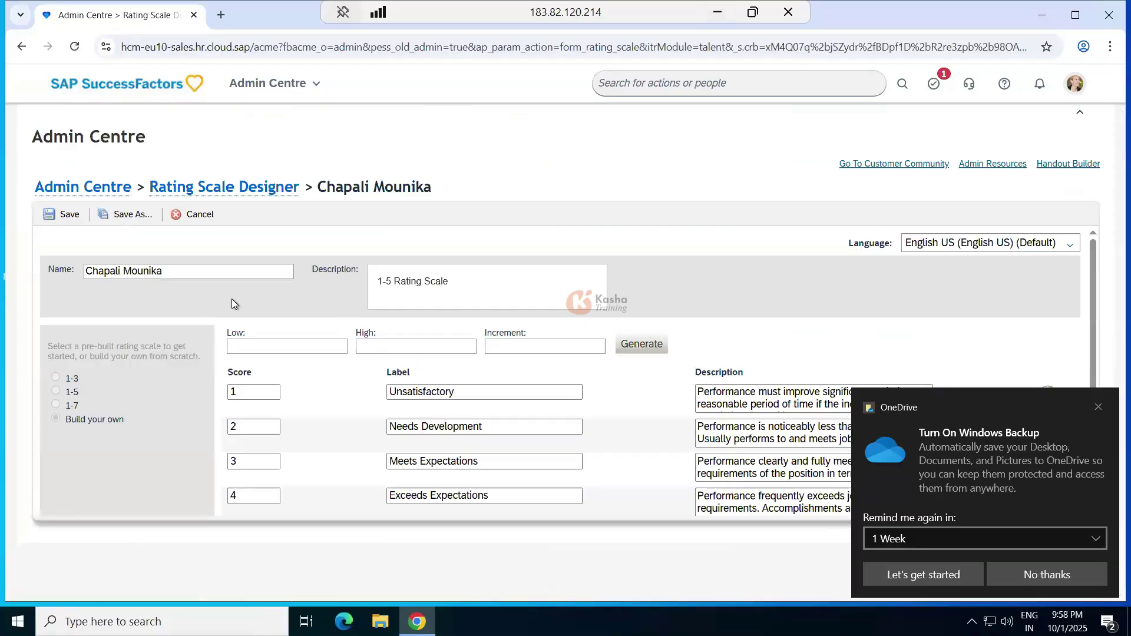
drag(86, 271, 163, 271)
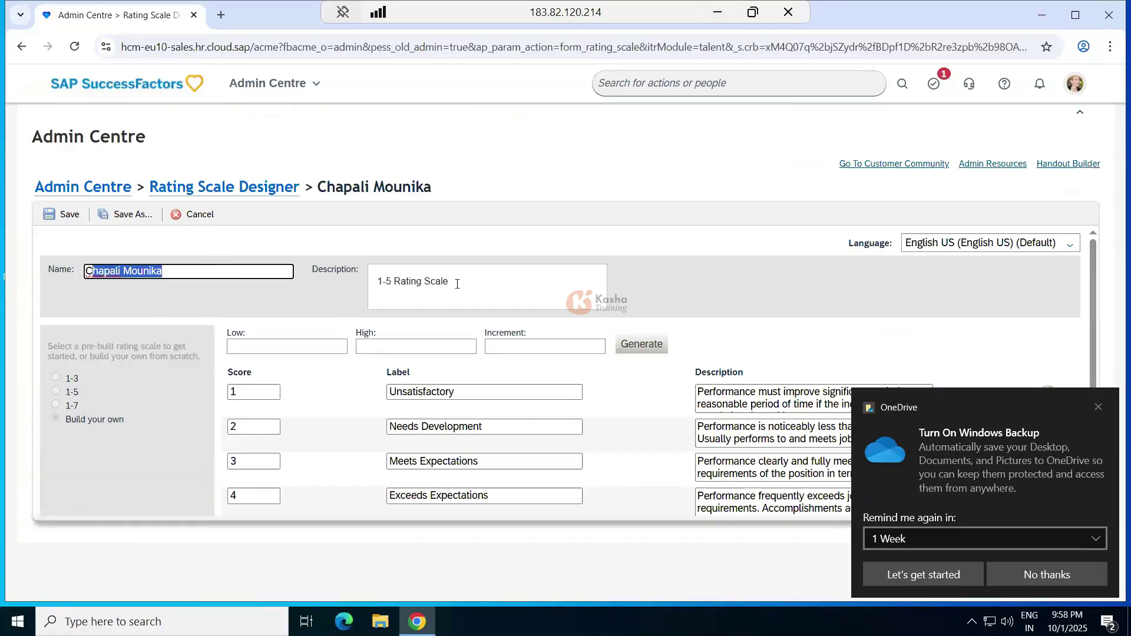
key(Tab)
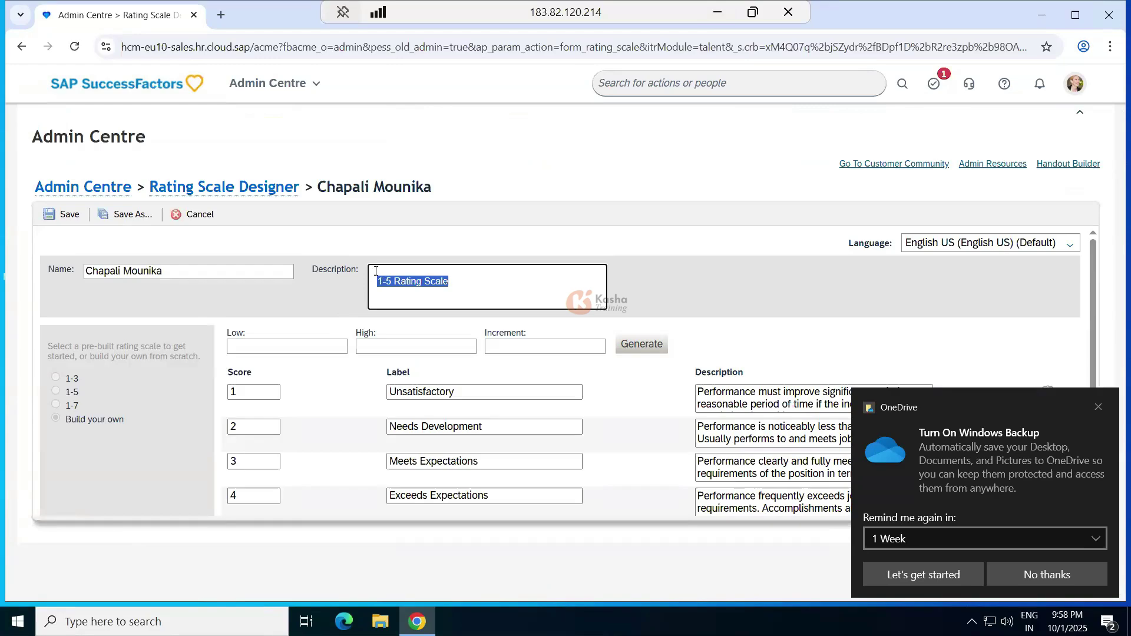
click(383, 290)
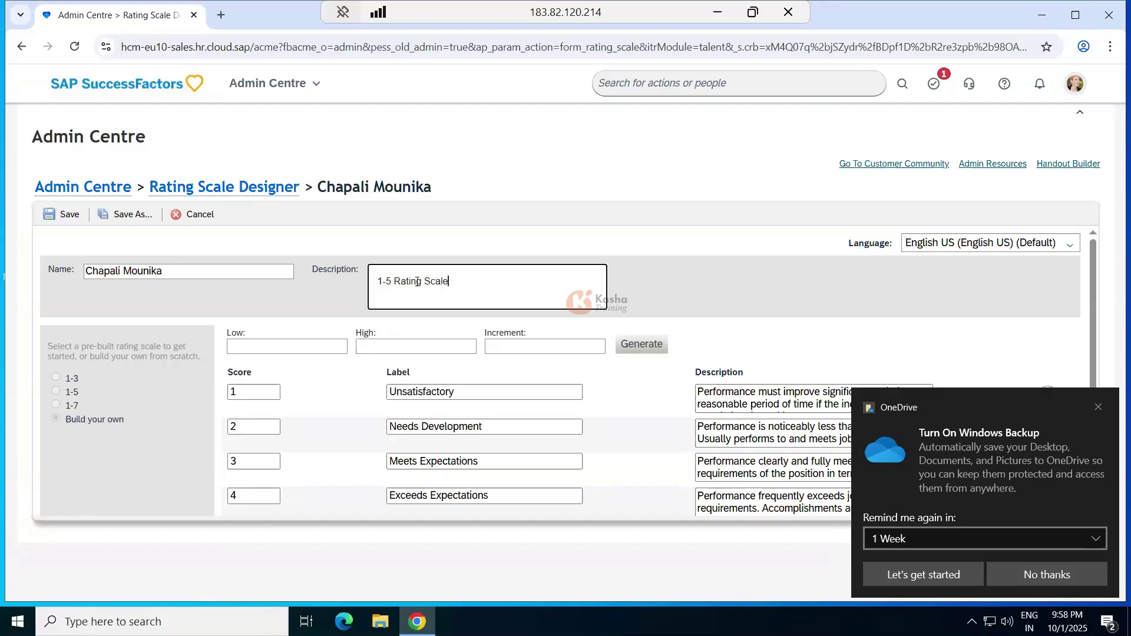
Step: Return to the Rating Scale Designer overview and review the descriptions of all listed rating scales
click(273, 187)
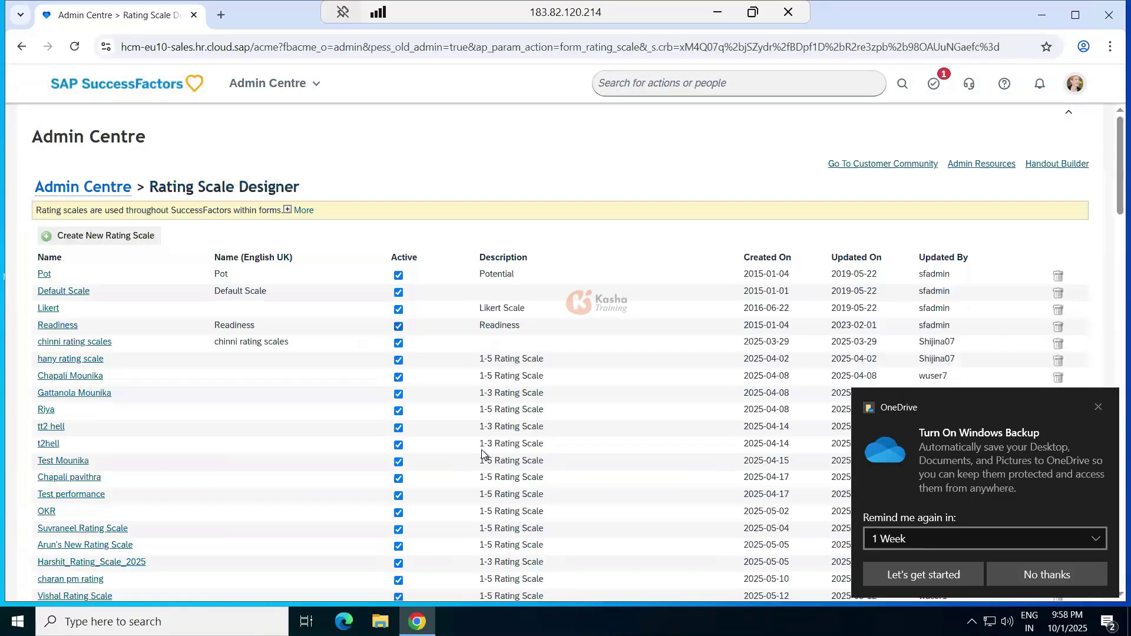
scroll(481, 453, down, 15)
scroll(482, 468, down, 10)
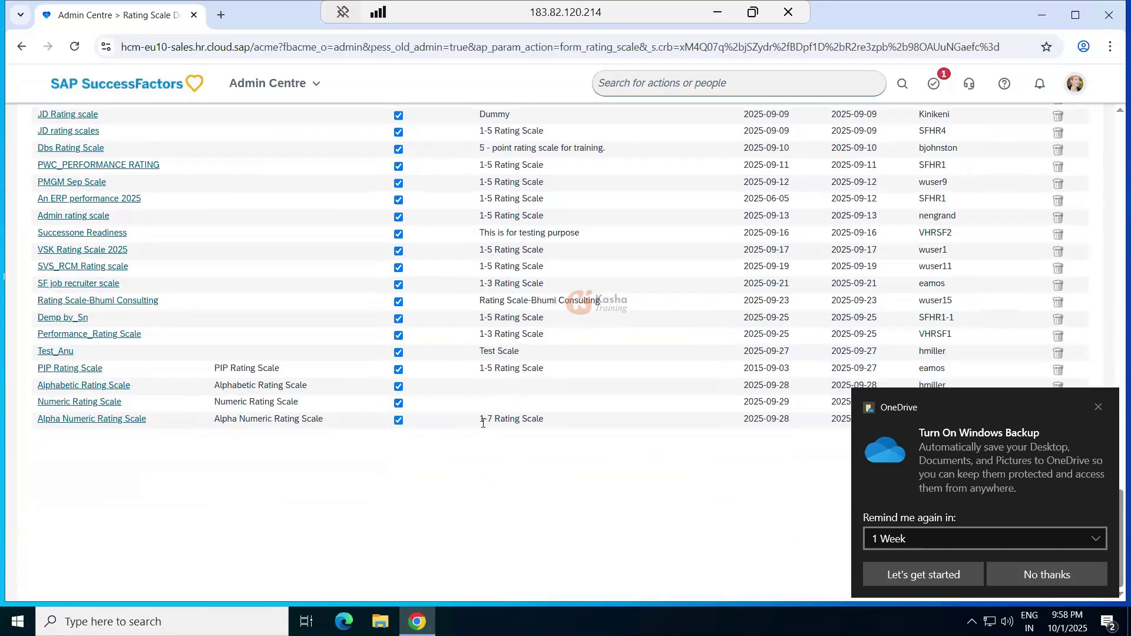
scroll(510, 384, up, 5)
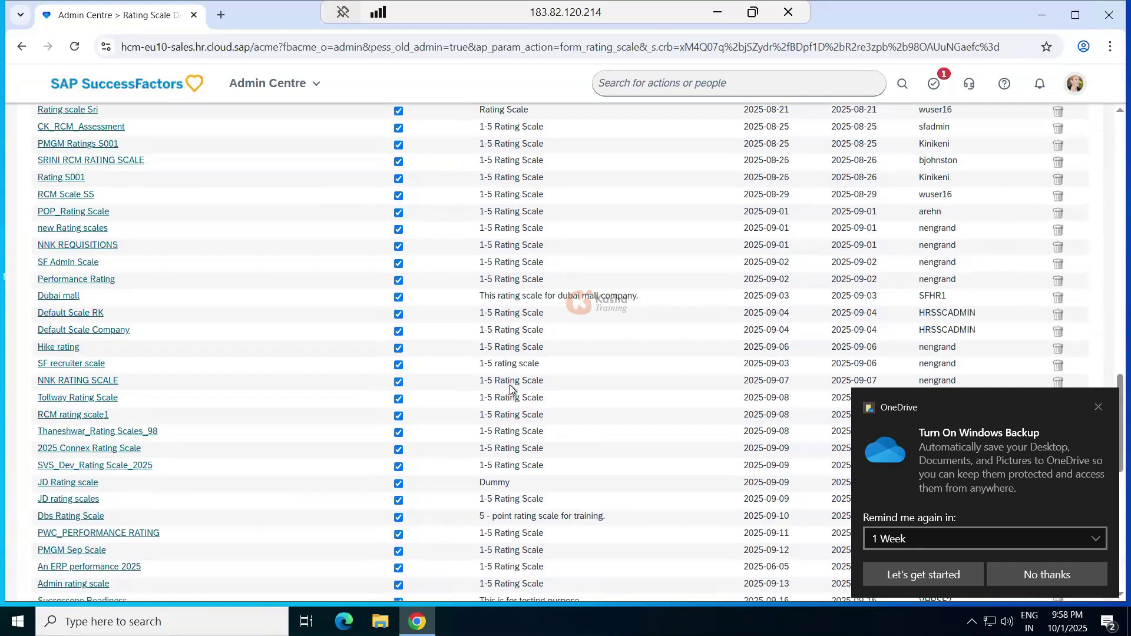
scroll(510, 384, up, 10)
scroll(510, 384, up, 10)
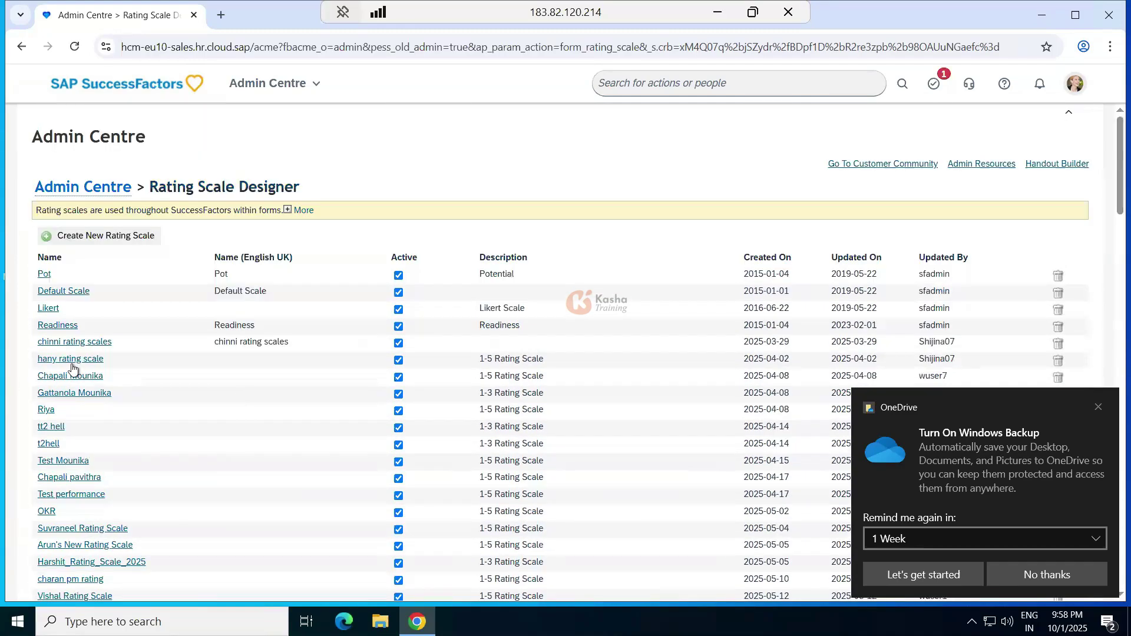
Step: Reopen the seventh rating scale, append a long run of capital A characters to its description, and save
click(86, 378)
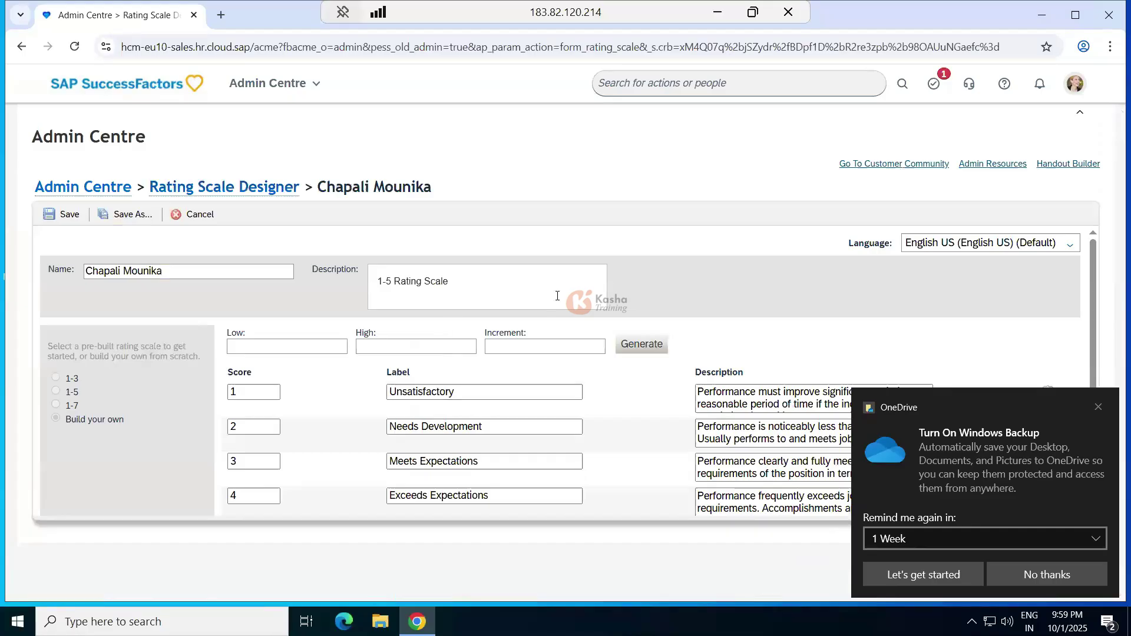
click(540, 296)
text(AAAAAAAAAAAAAAAAAAAAAAAAAAAAAAAAAAAAAAAAAAAAAAAAAAAAAAAAAAAAAAAAA)
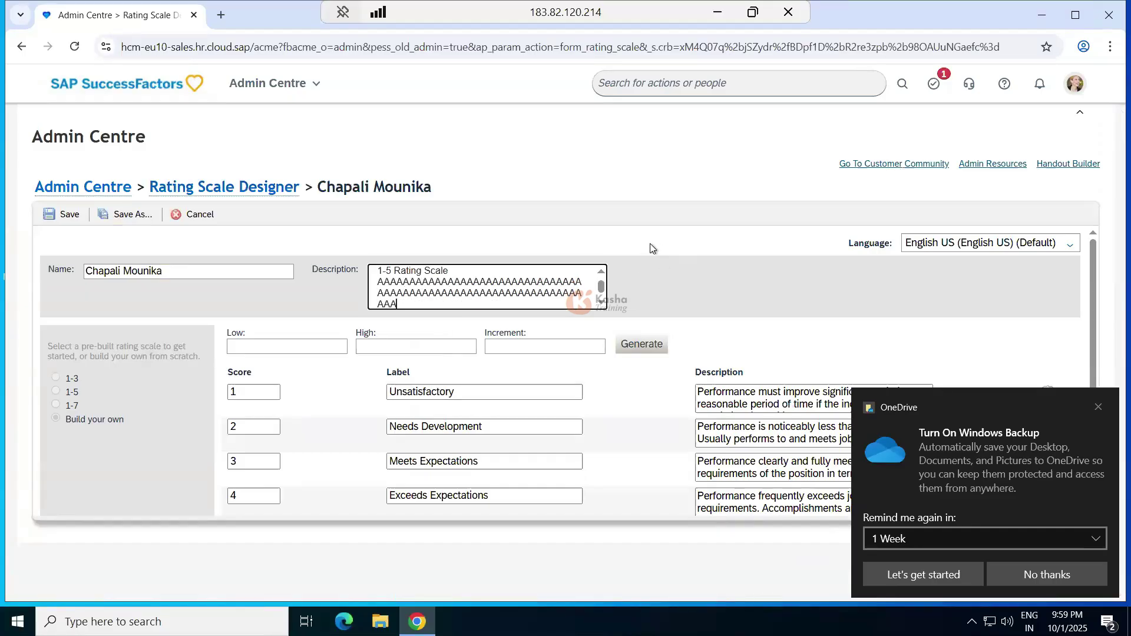
click(64, 216)
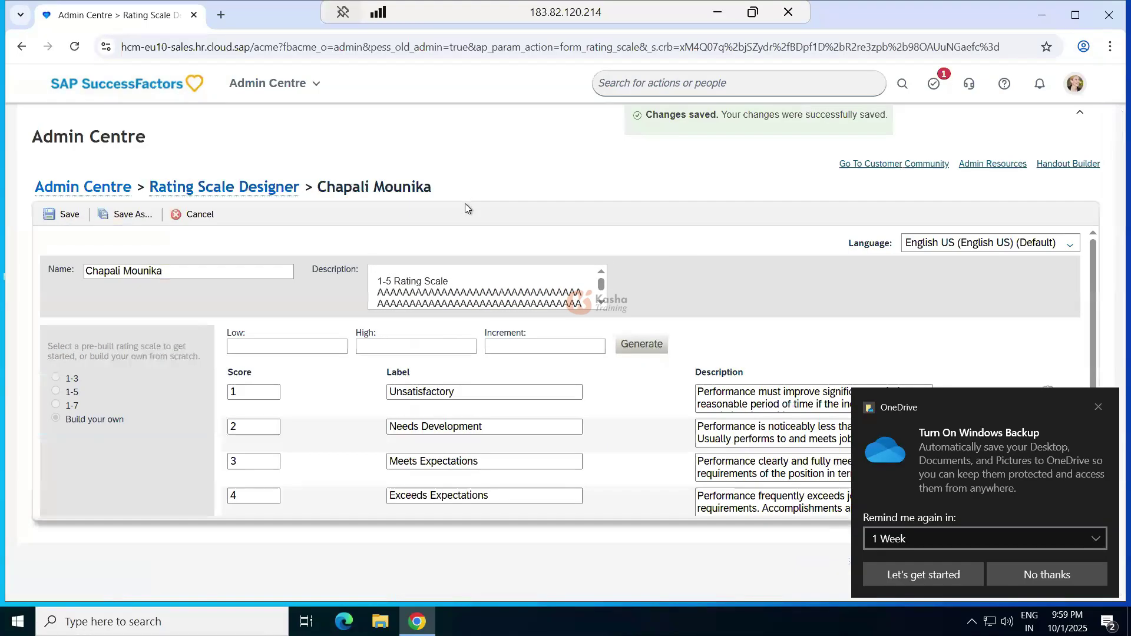
Step: Go back to the overview, open the rating scale listed just above Test performance, and examine its description and scores
click(252, 188)
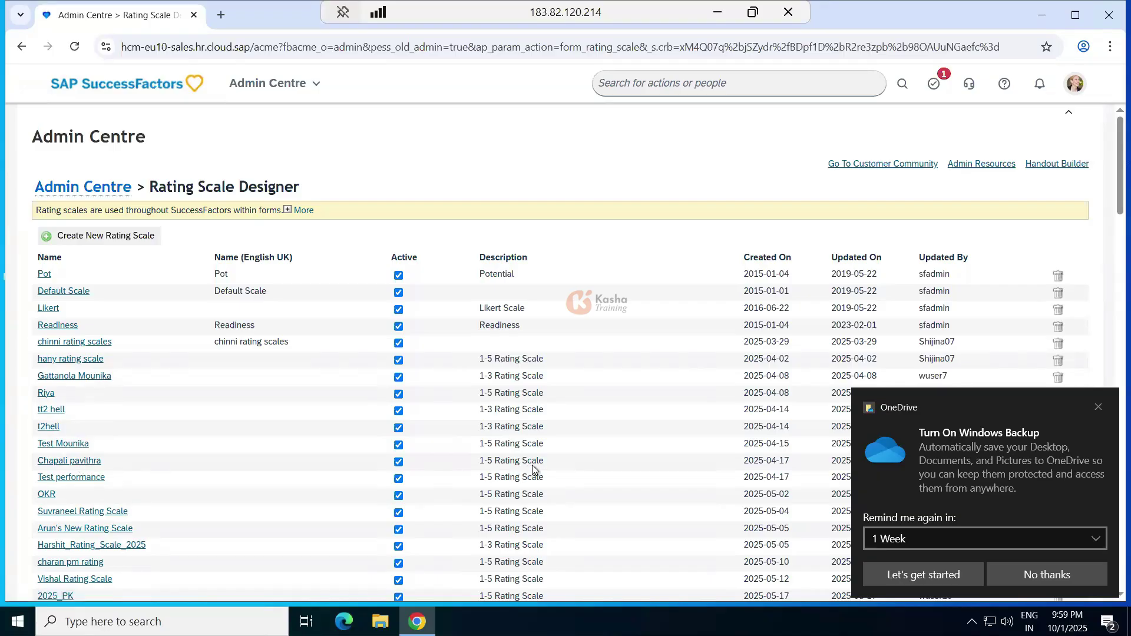
click(81, 466)
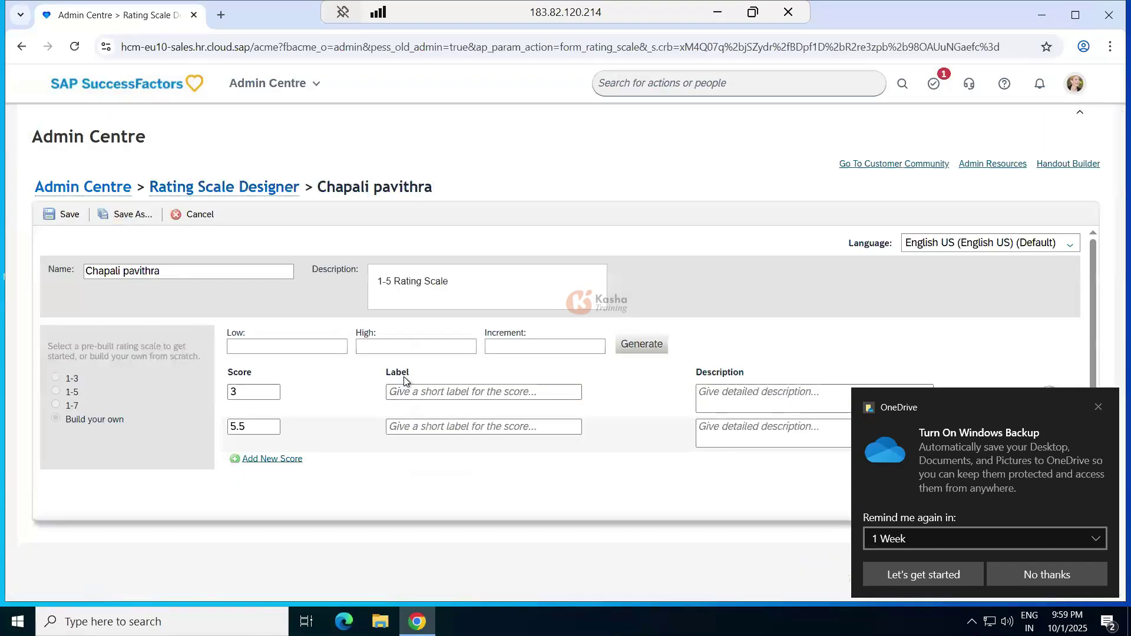
click(464, 284)
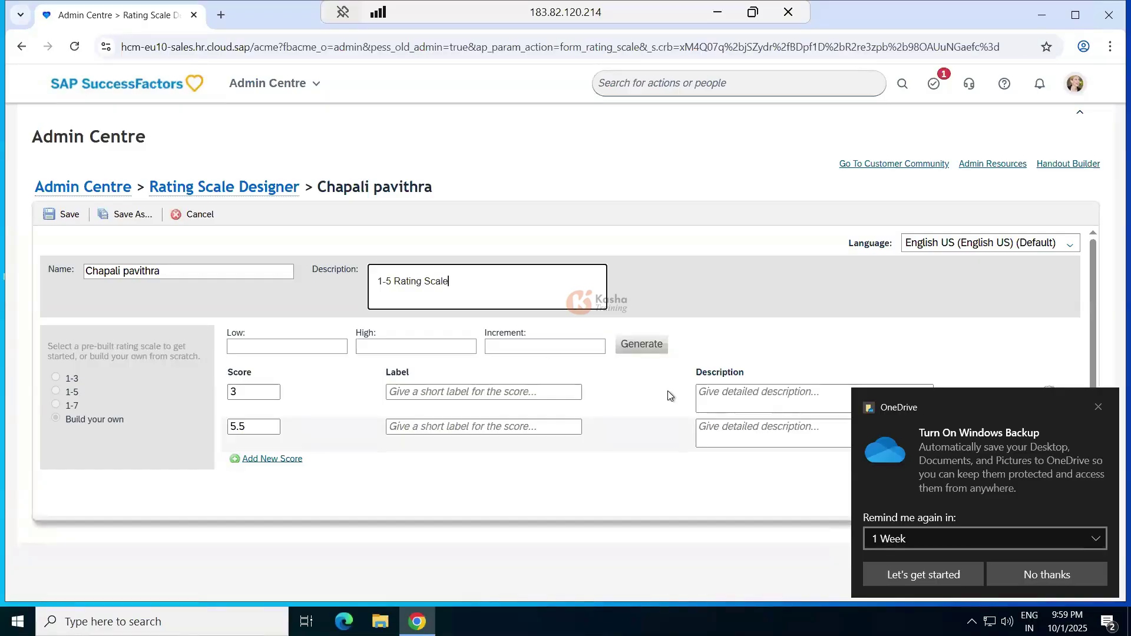
Step: Return to the overview, find the edited rating scale at the end of the list, and examine its description entry
click(242, 187)
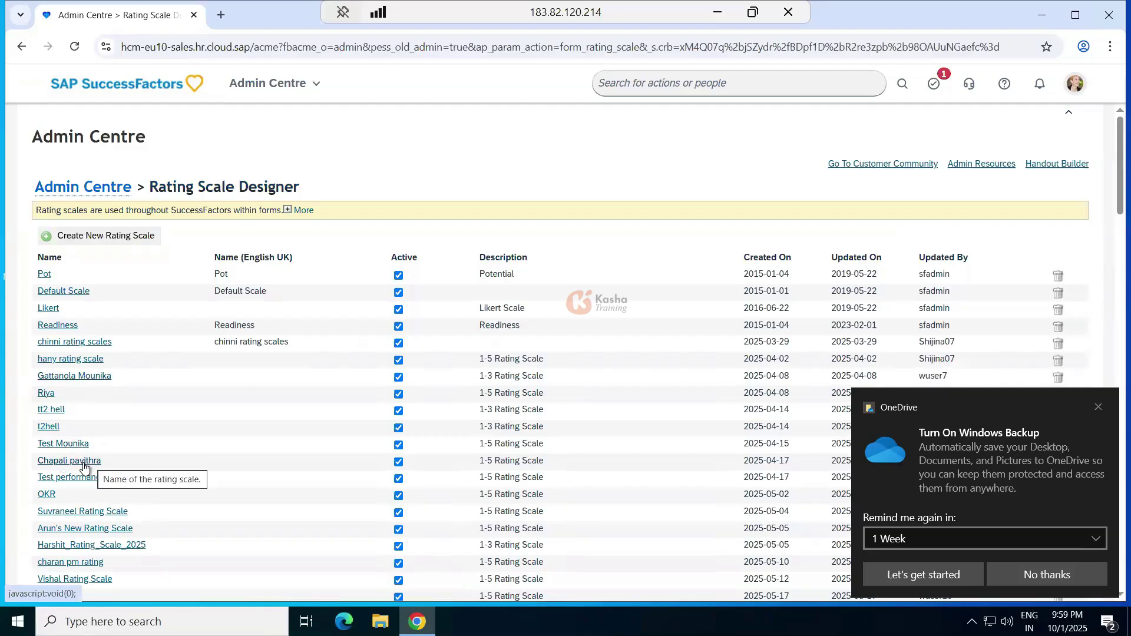
scroll(503, 365, down, 10)
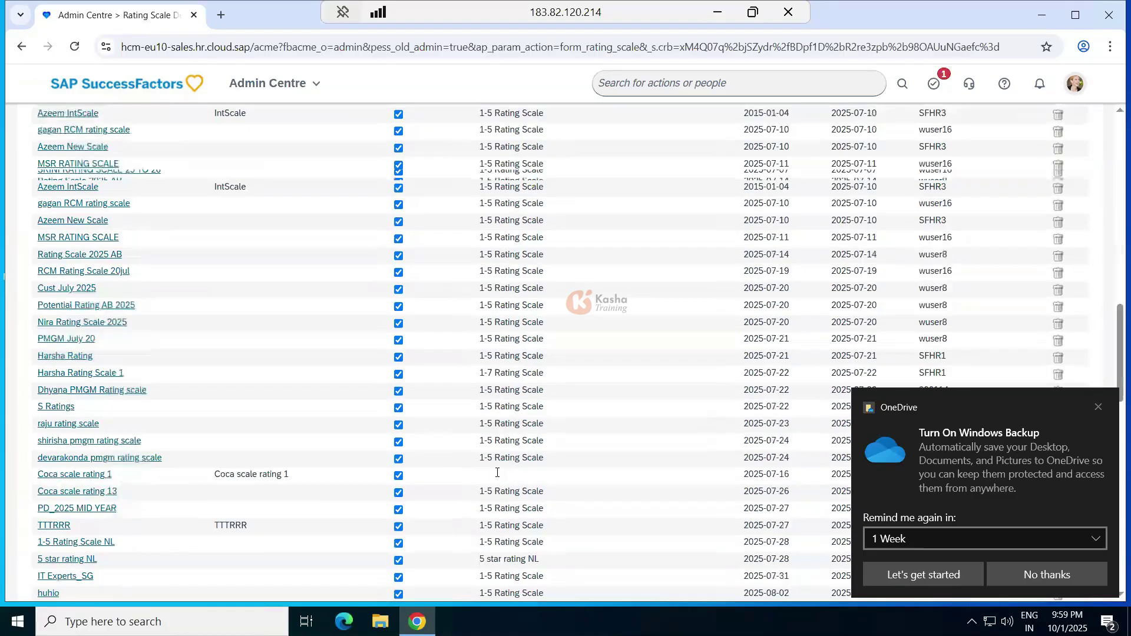
scroll(500, 469, up, 5)
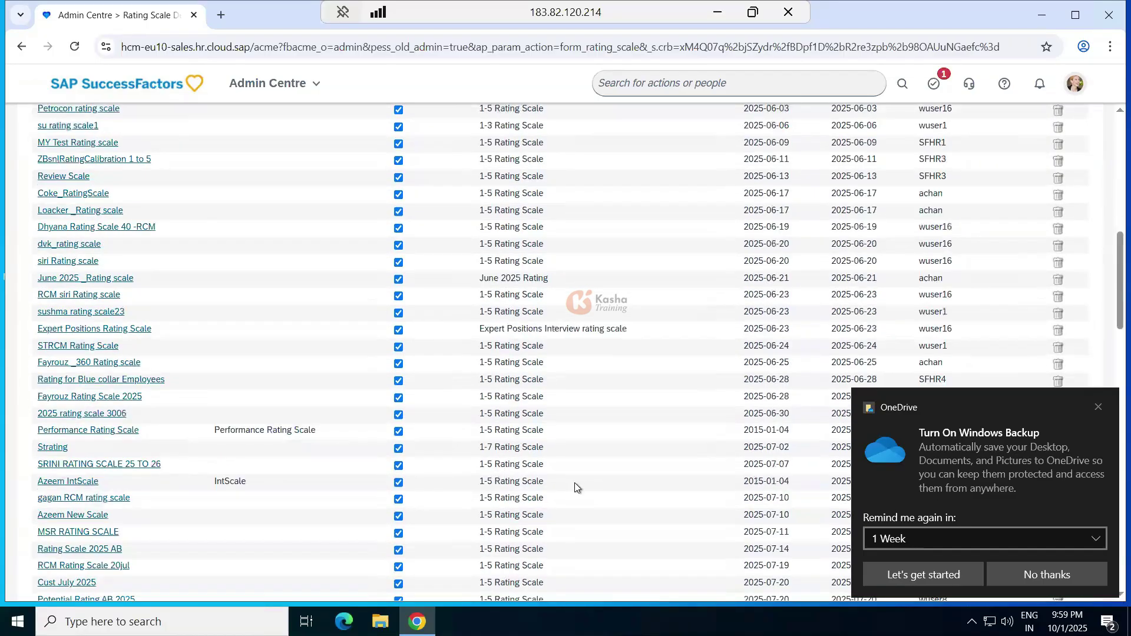
scroll(574, 486, down, 15)
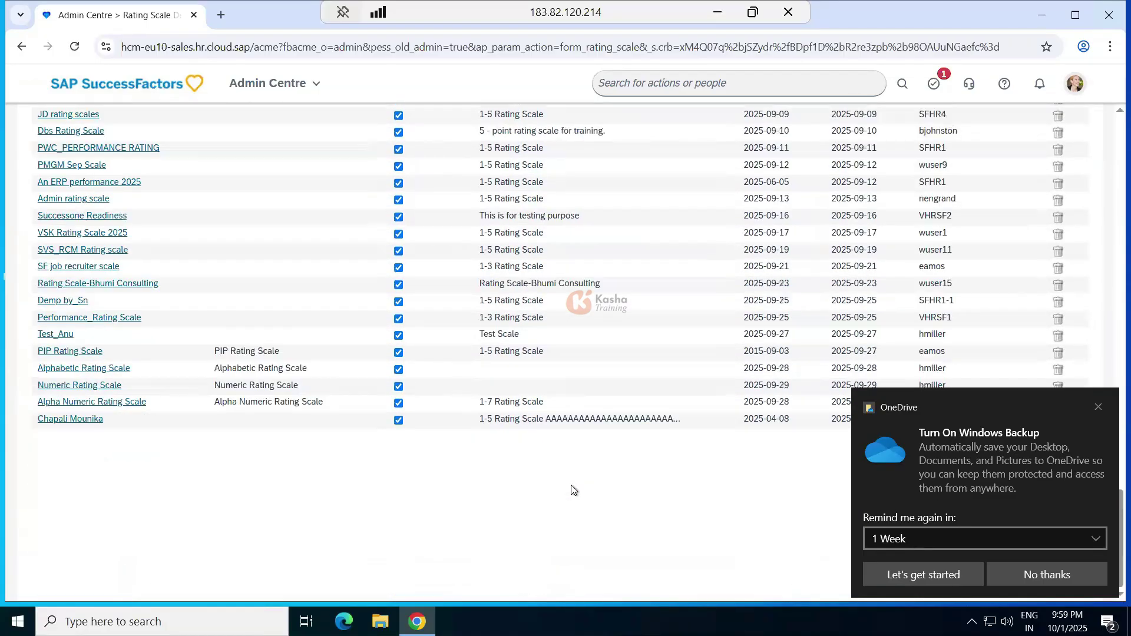
drag(661, 420, 388, 454)
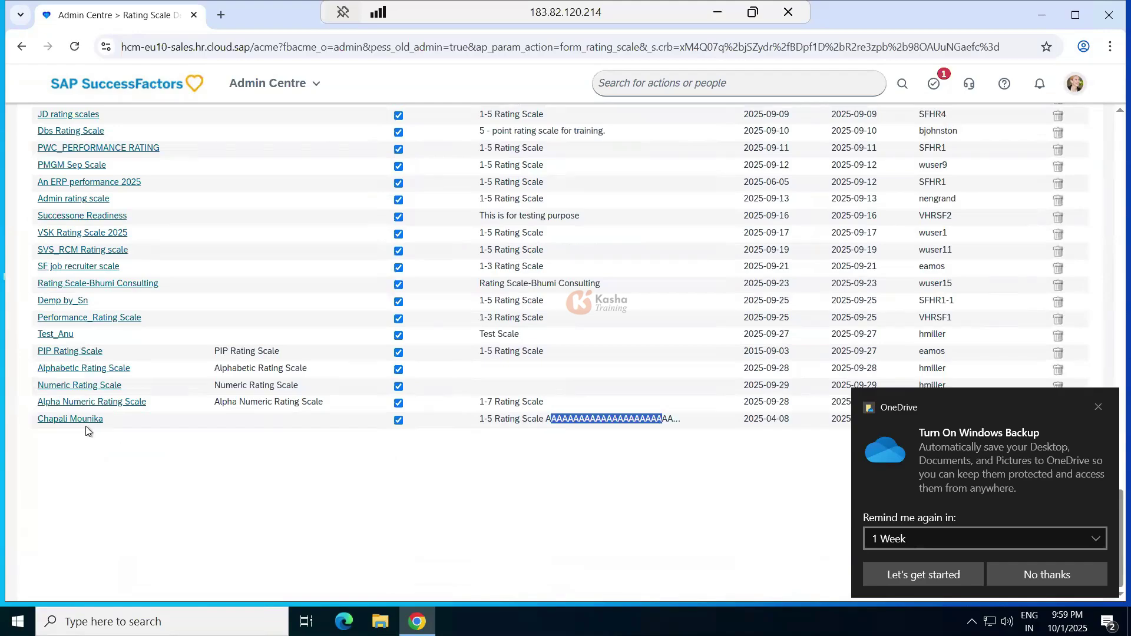
click(682, 421)
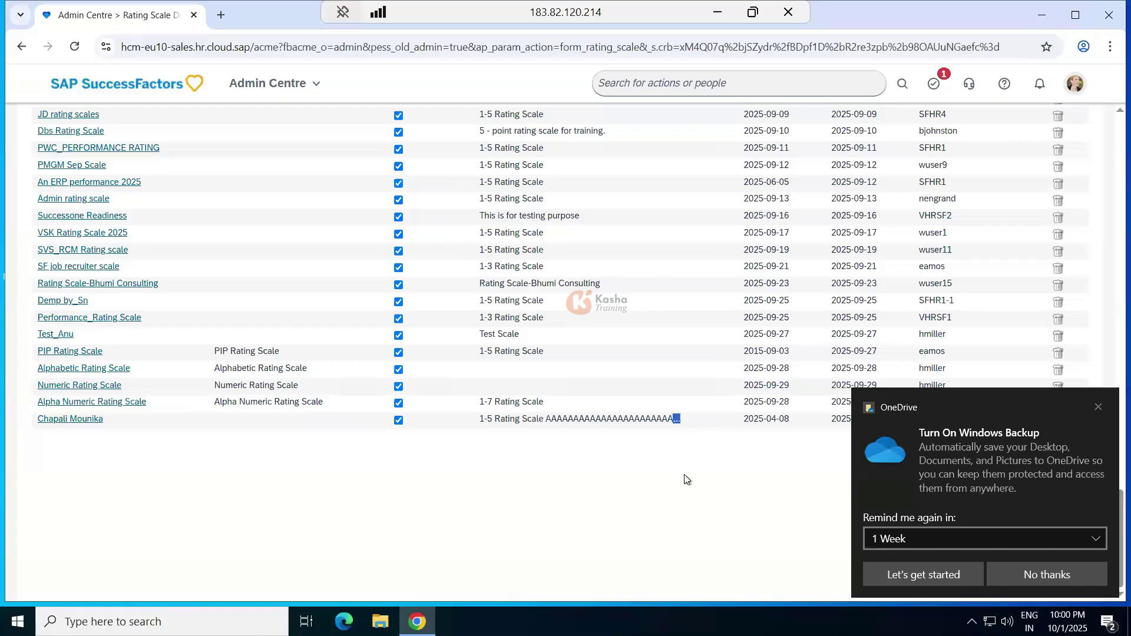
click(561, 427)
drag(551, 419, 612, 486)
click(613, 486)
Step: Open the edited rating scale, remove the run of A characters after "1-5 Rating Scale" in its description, and save
click(78, 420)
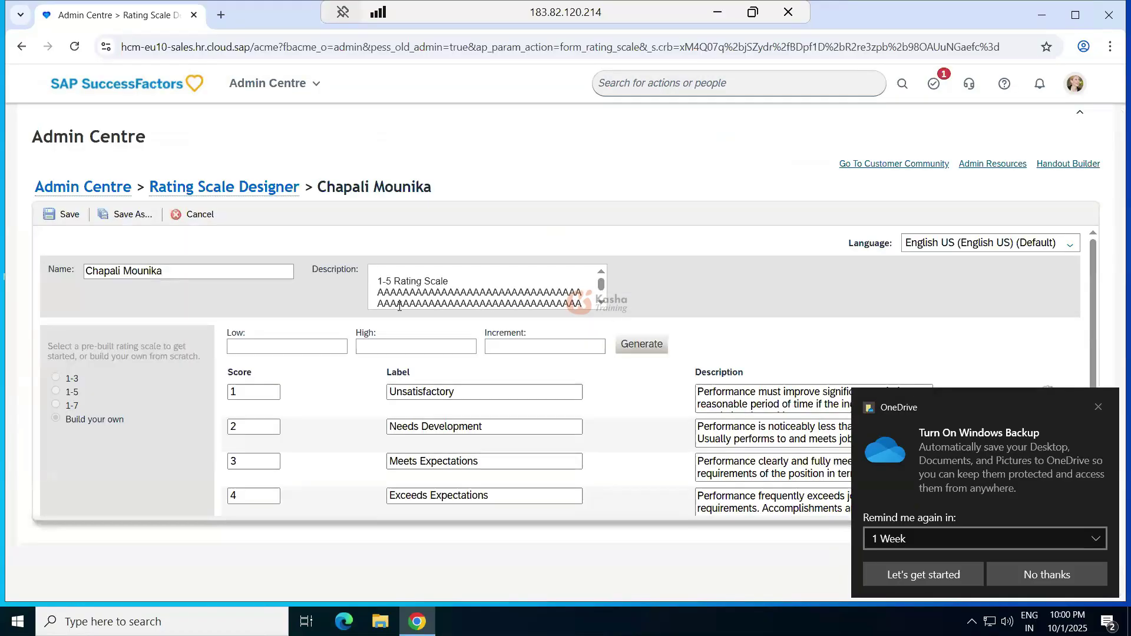
drag(378, 293, 583, 310)
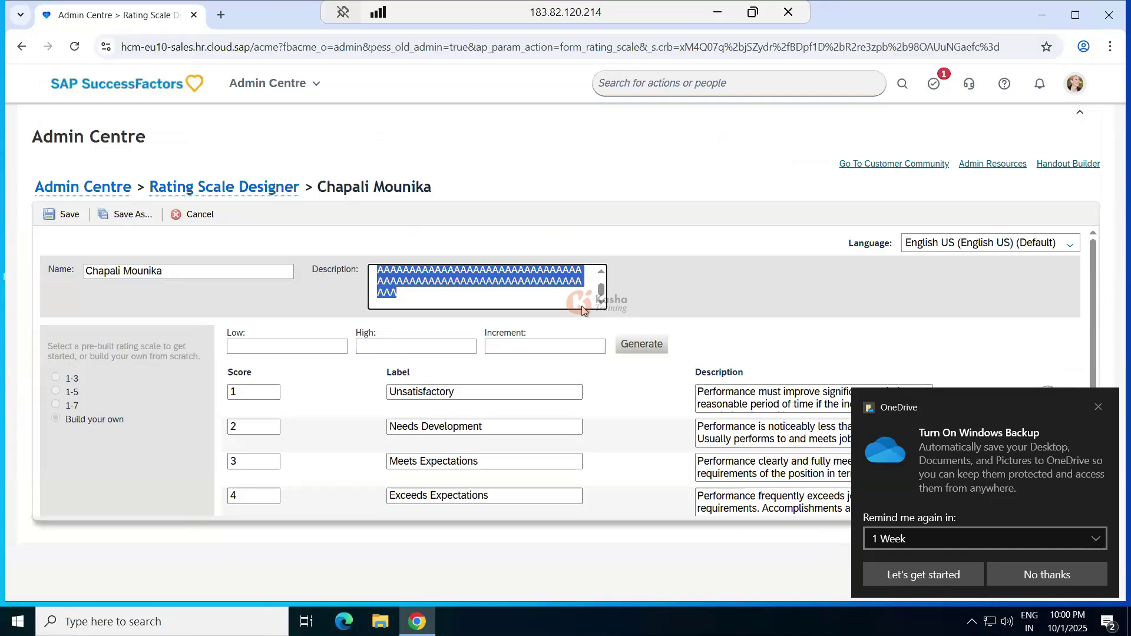
key(BackSpace)
click(67, 216)
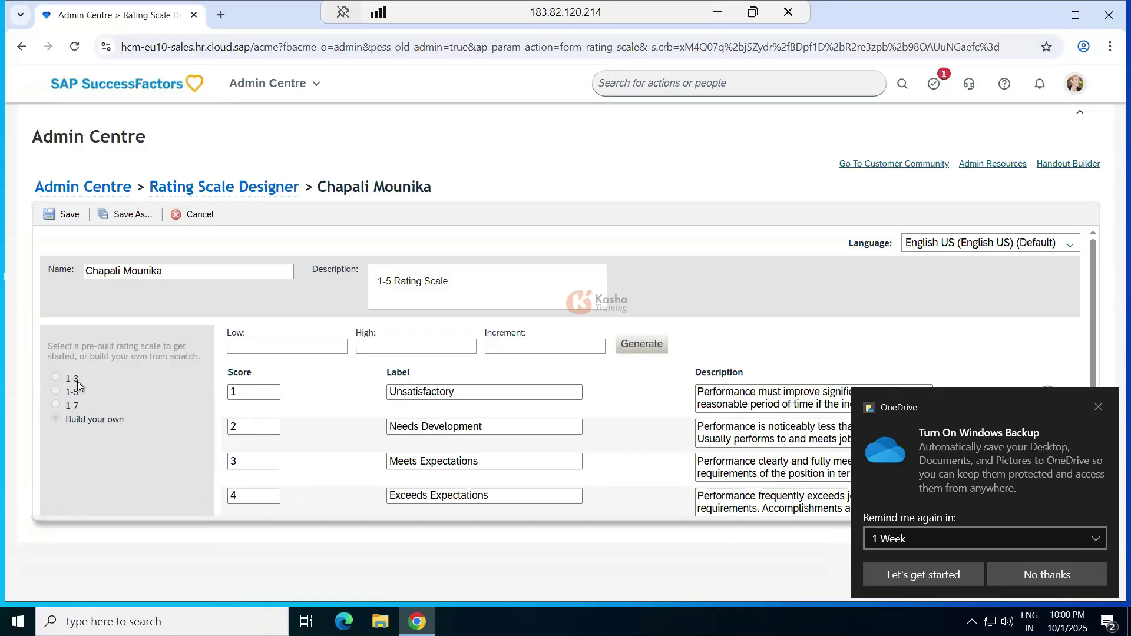
Step: Examine the Score, Label and Description columns across all score rows of the open rating scale
click(259, 399)
click(239, 462)
scroll(238, 493, down, 2)
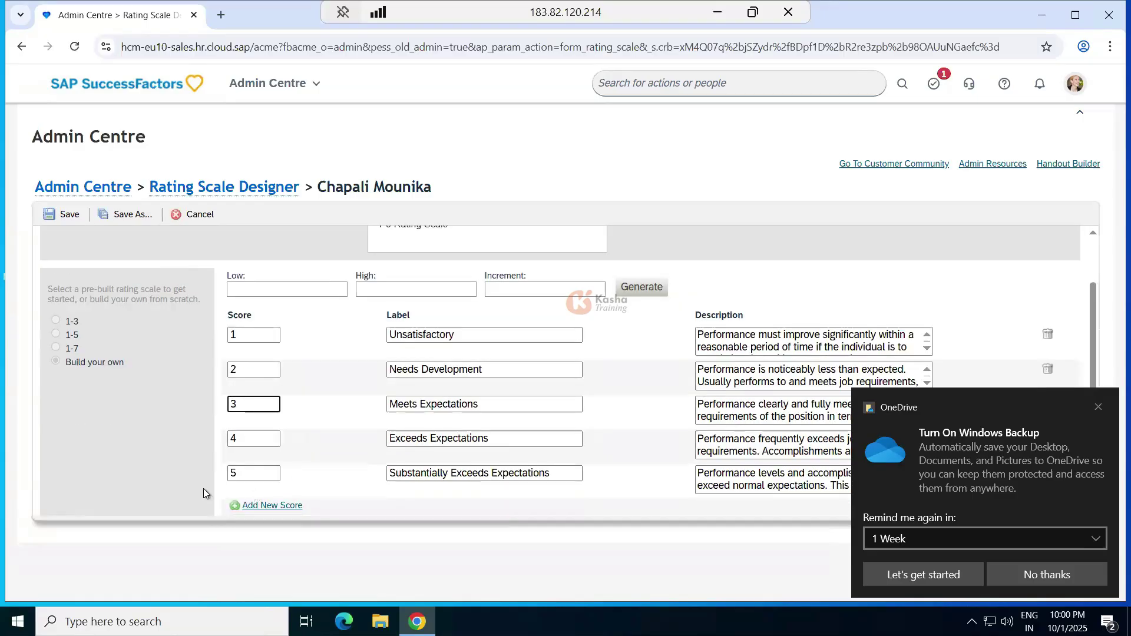
scroll(372, 432, up, 2)
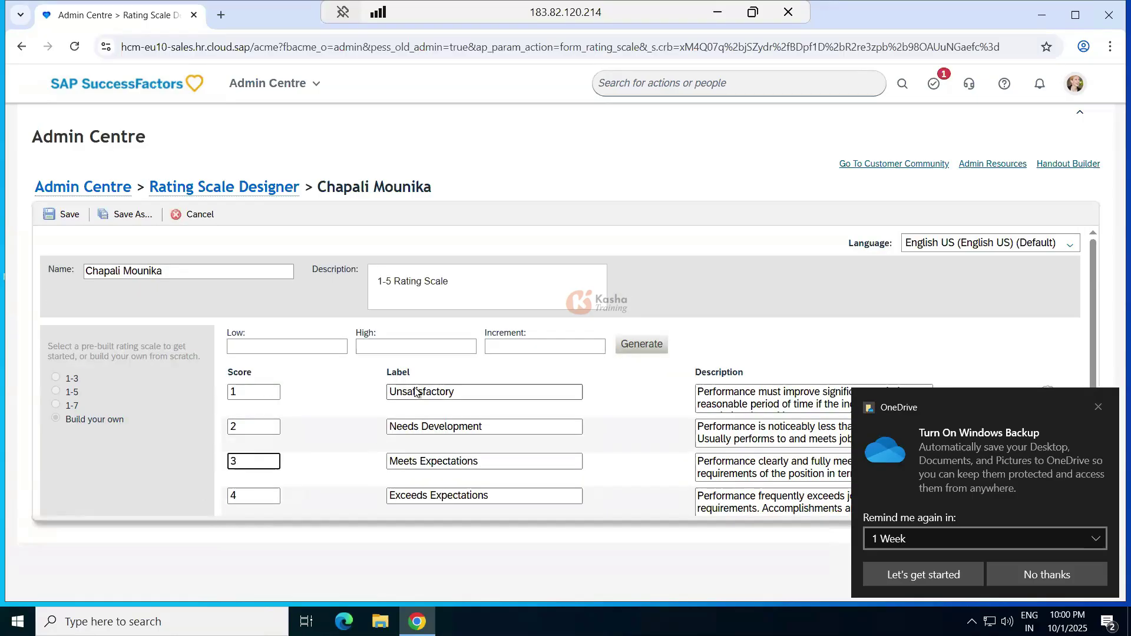
drag(392, 372, 397, 372)
drag(783, 372, 706, 372)
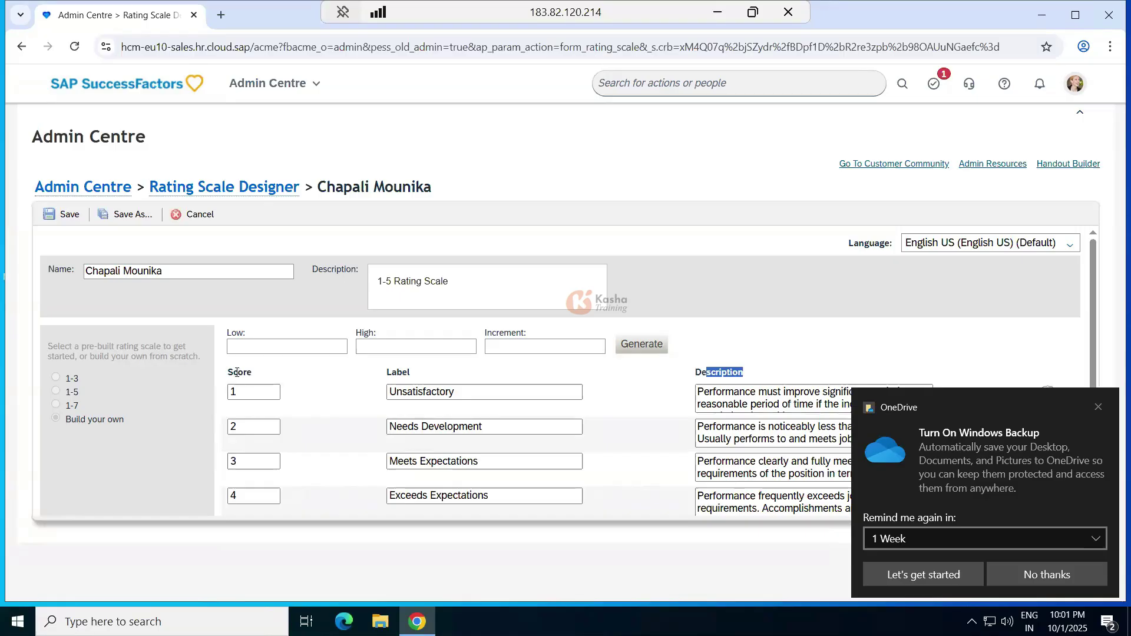
Step: Check the open rating scale's score rows, then return to the Rating Scale Designer overview and start a new rating scale
drag(235, 372, 252, 372)
scroll(605, 412, down, 1)
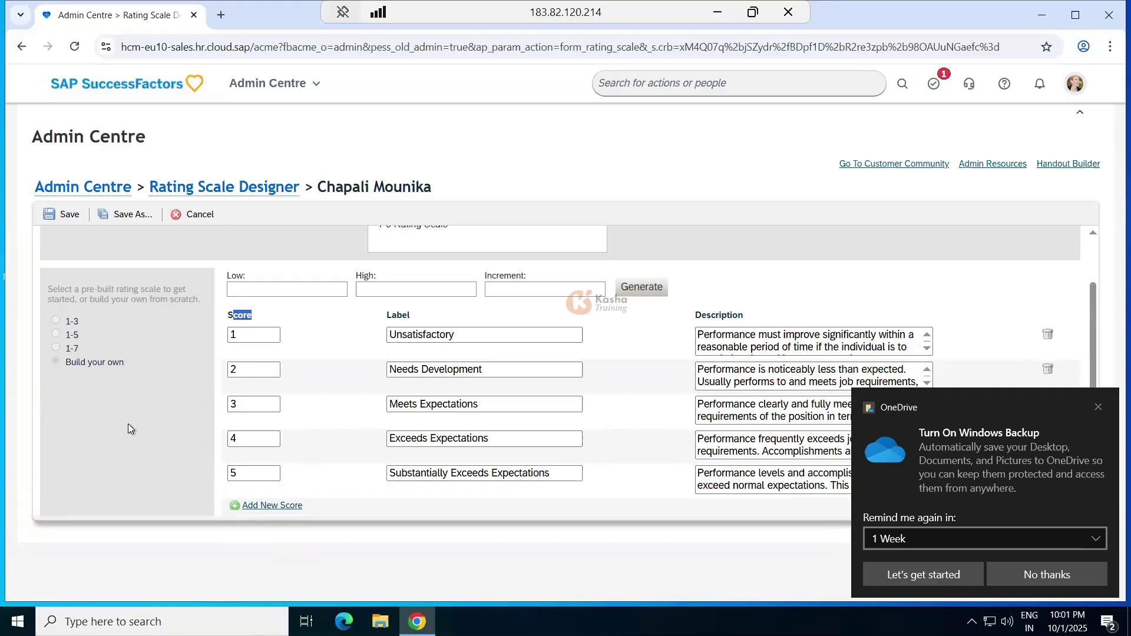
scroll(165, 412, up, 2)
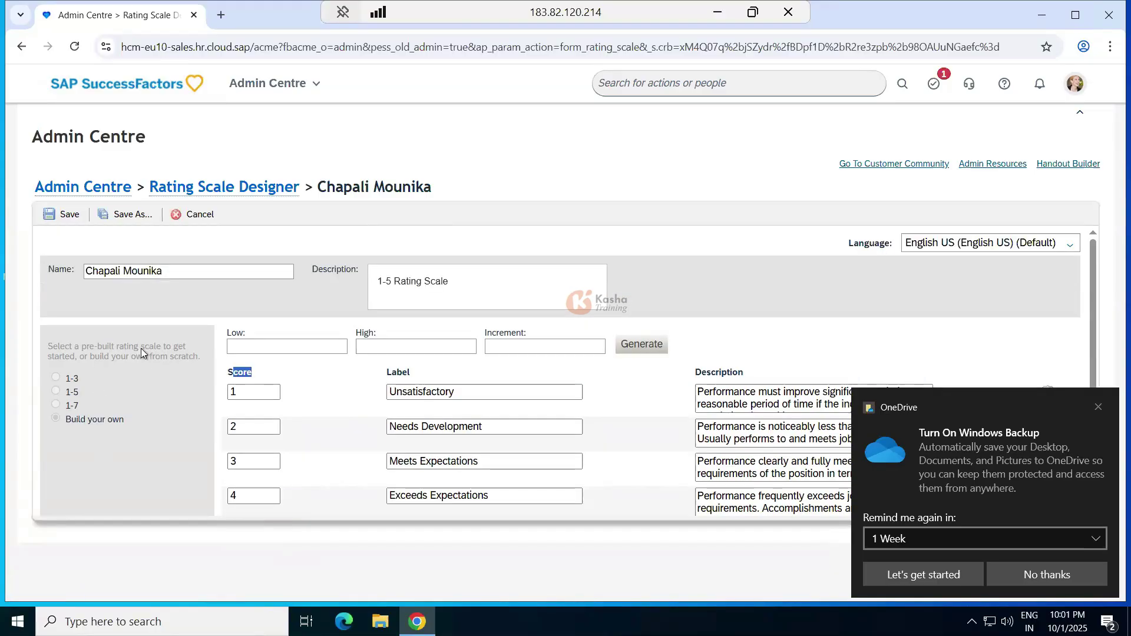
click(220, 188)
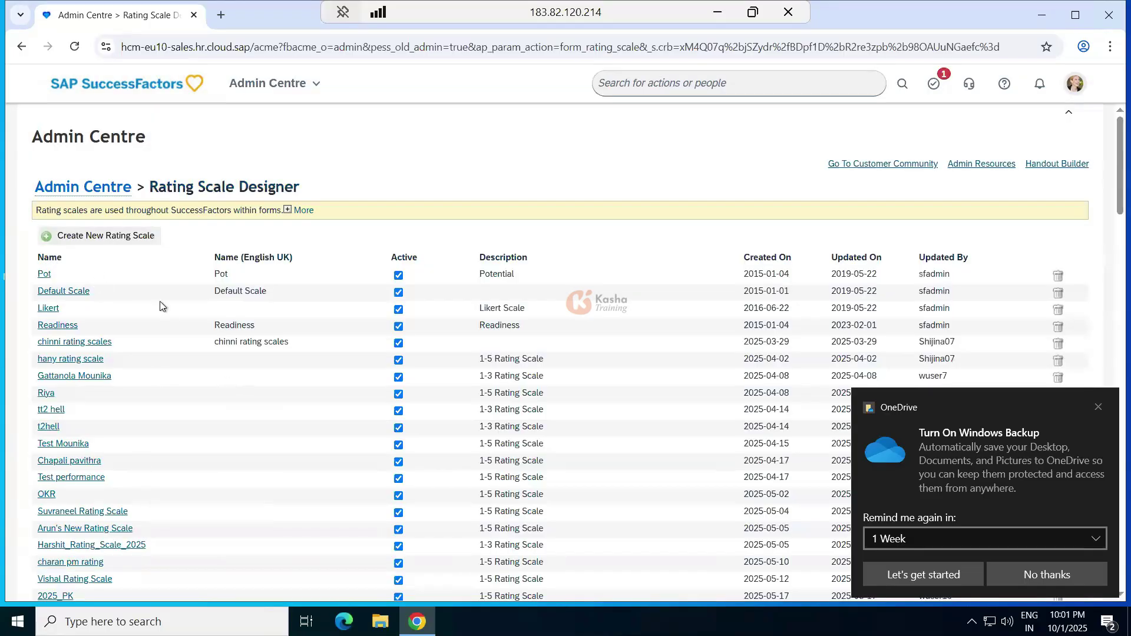
click(115, 238)
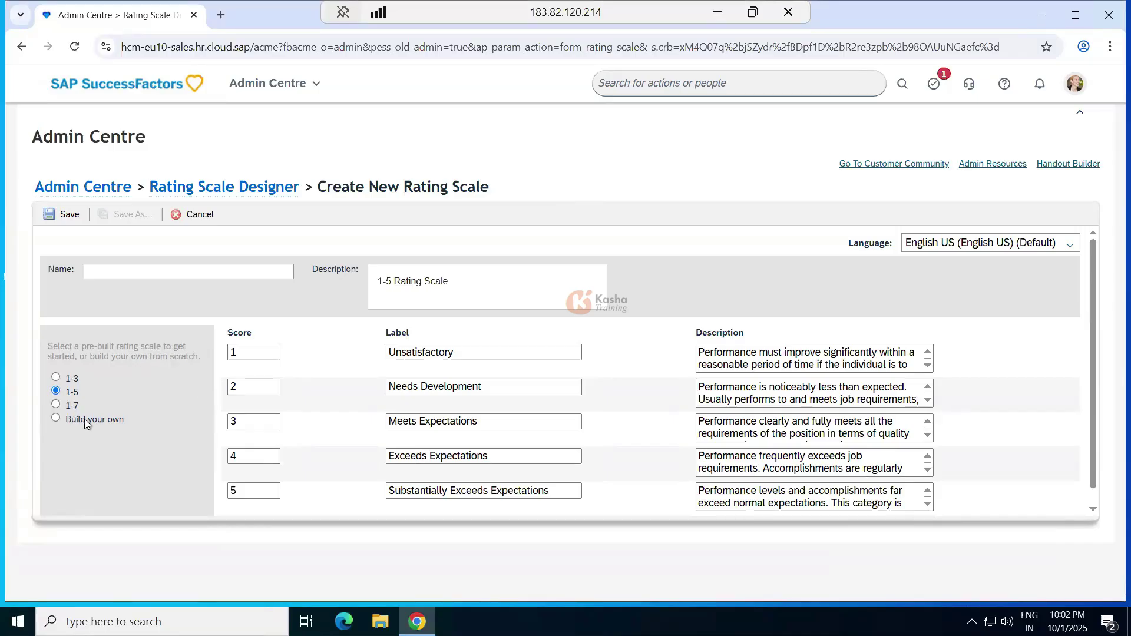
Step: Switch the new rating scale's template to 1-7, then to 1-3, and finally to Build your own, accepting each replacement
click(56, 406)
key(Return)
scroll(310, 448, down, 1)
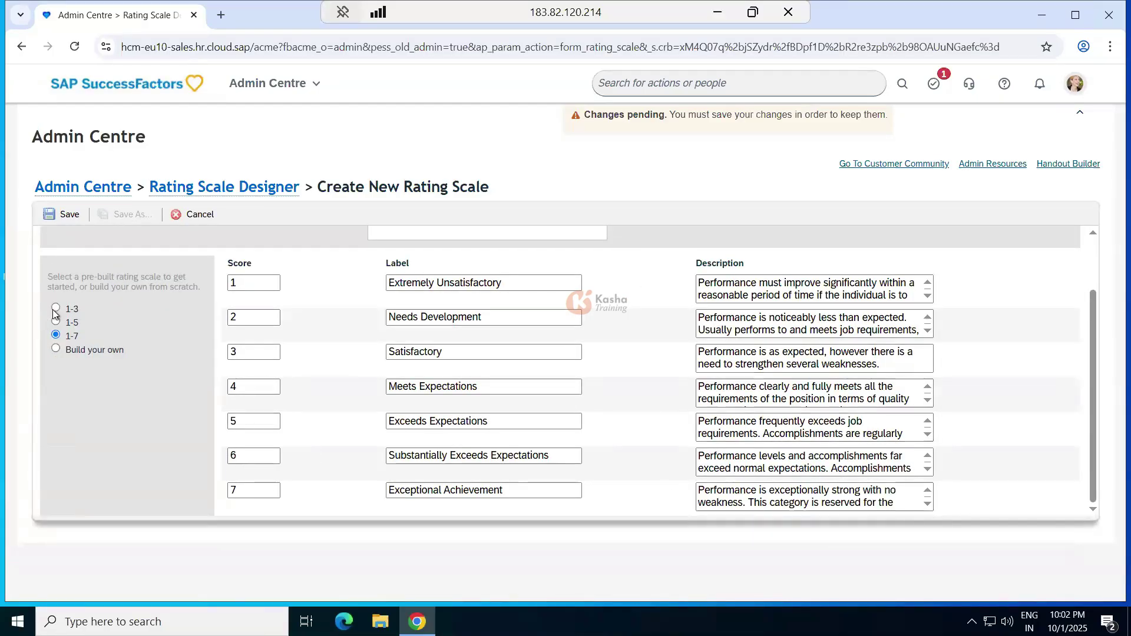
click(71, 308)
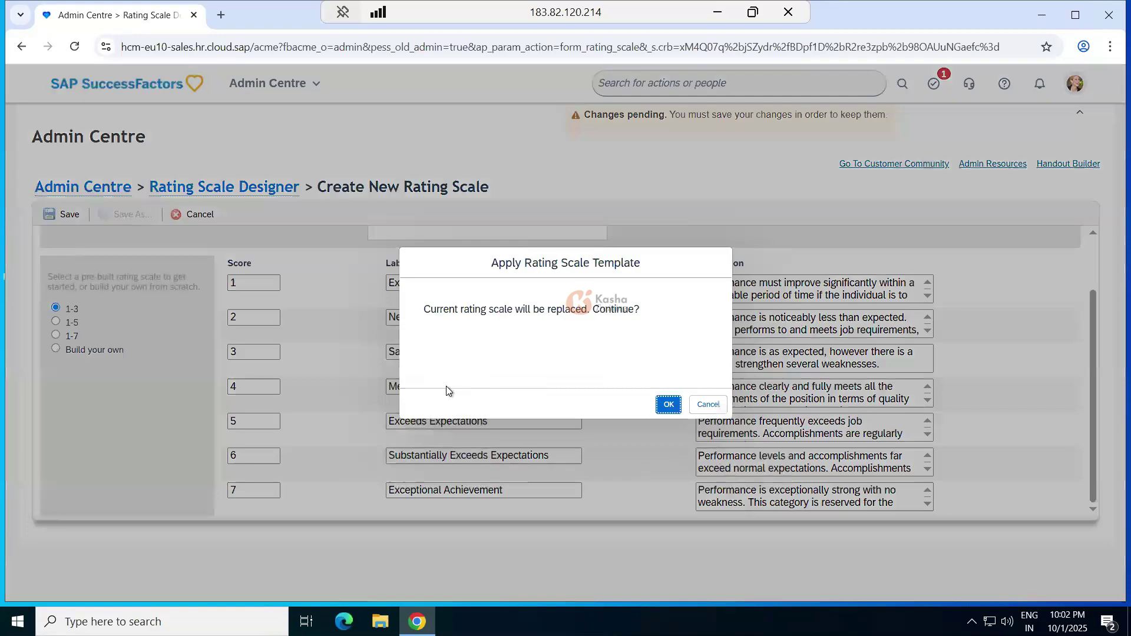
key(Return)
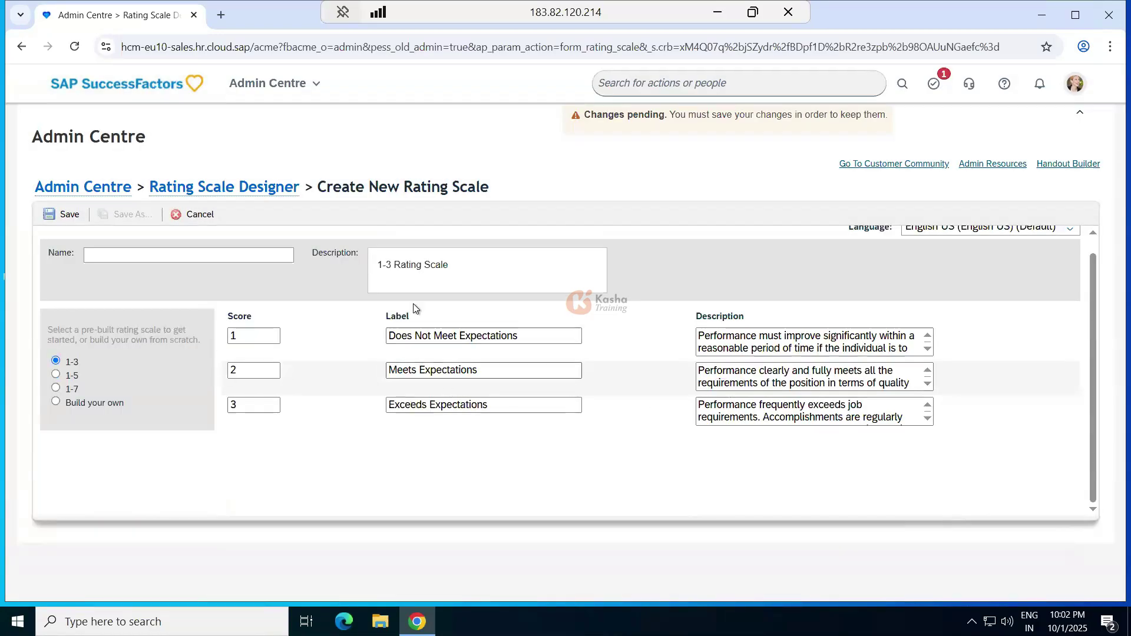
click(56, 402)
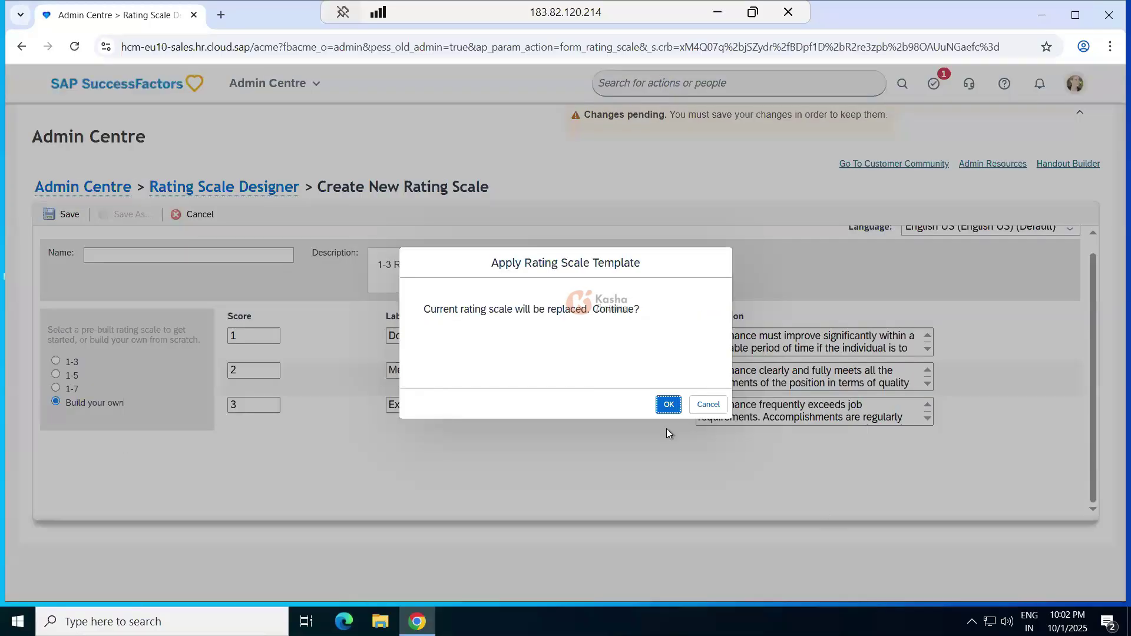
click(669, 405)
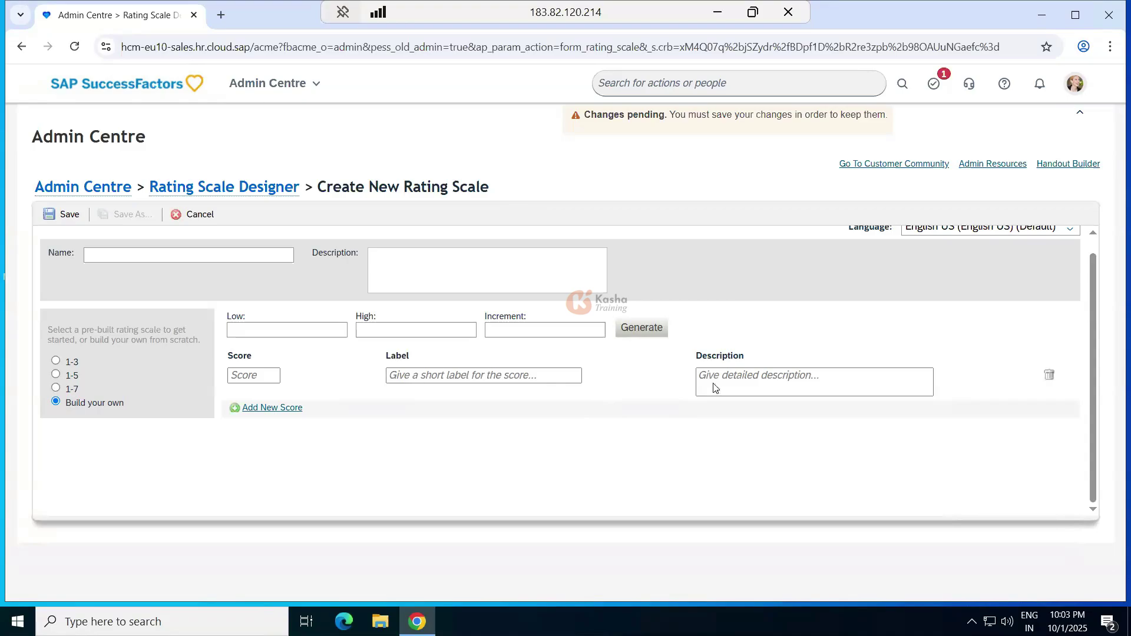
Step: Switch to the Excel workbook and fill cells E72:E74 with the series 1 to 3 below the Rating Scale notes
click(718, 15)
scroll(384, 470, down, 2)
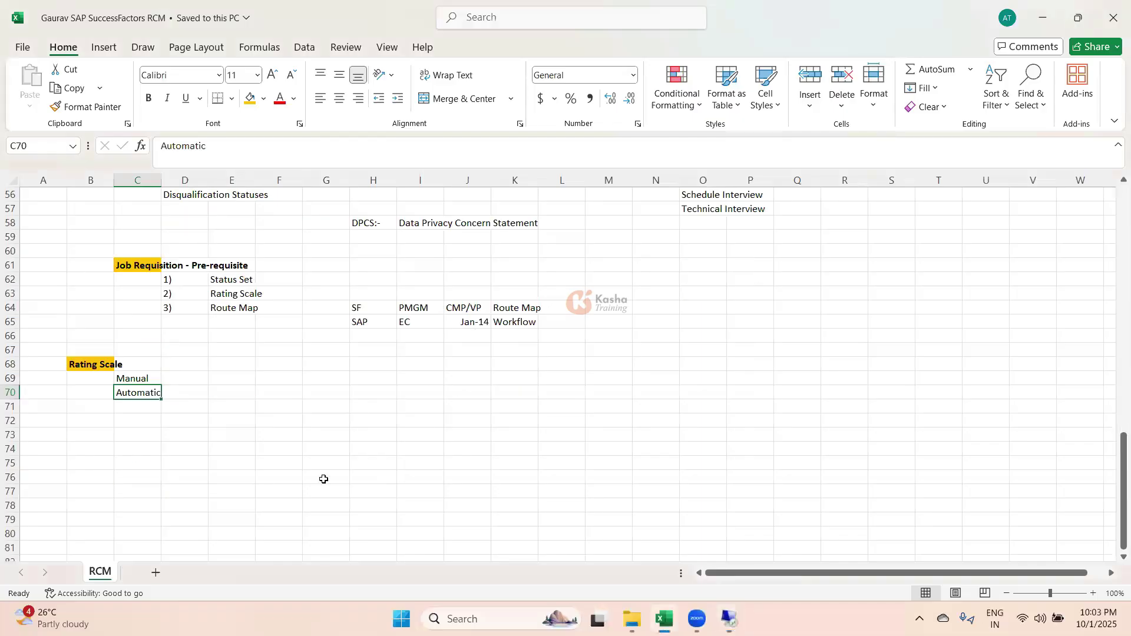
click(232, 420)
text(1)
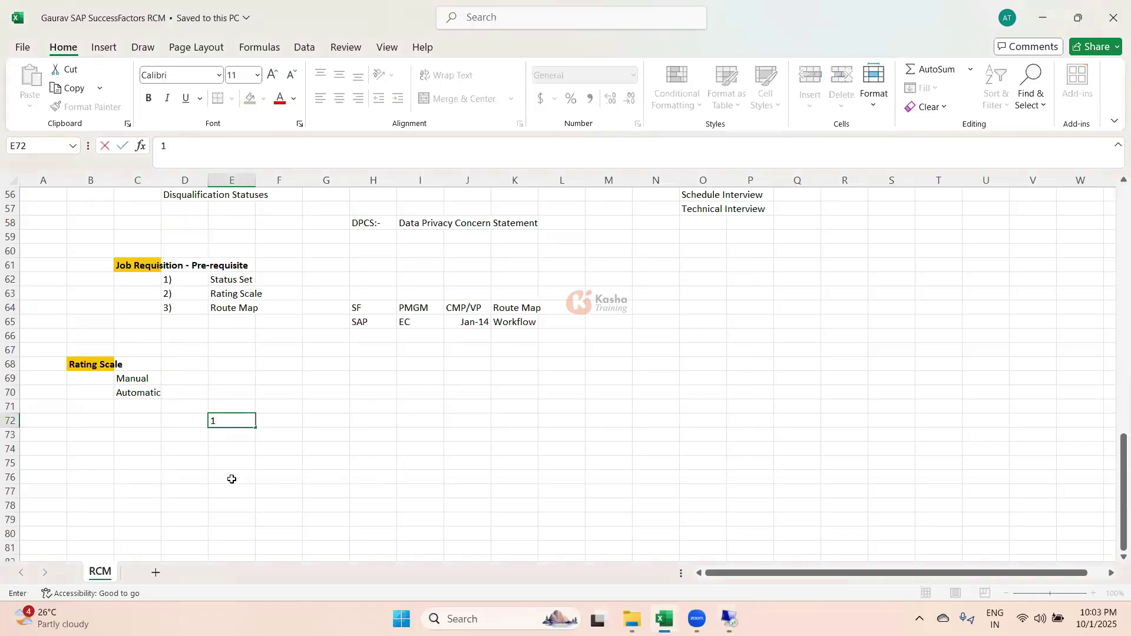
key(Return)
click(250, 423)
drag(255, 426, 255, 453)
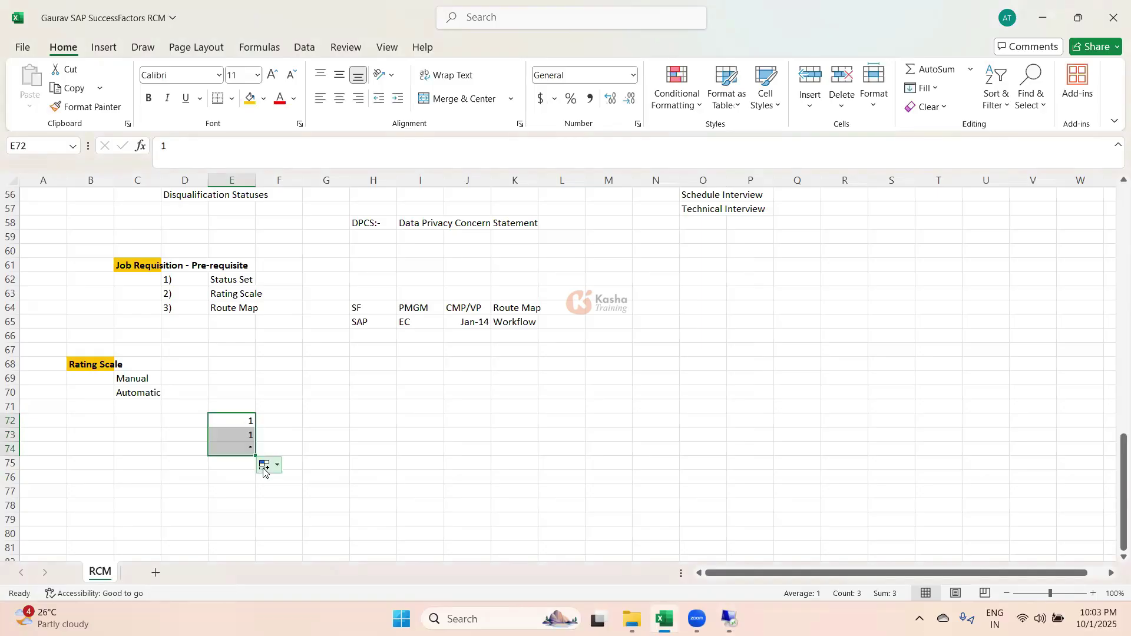
click(265, 465)
click(264, 501)
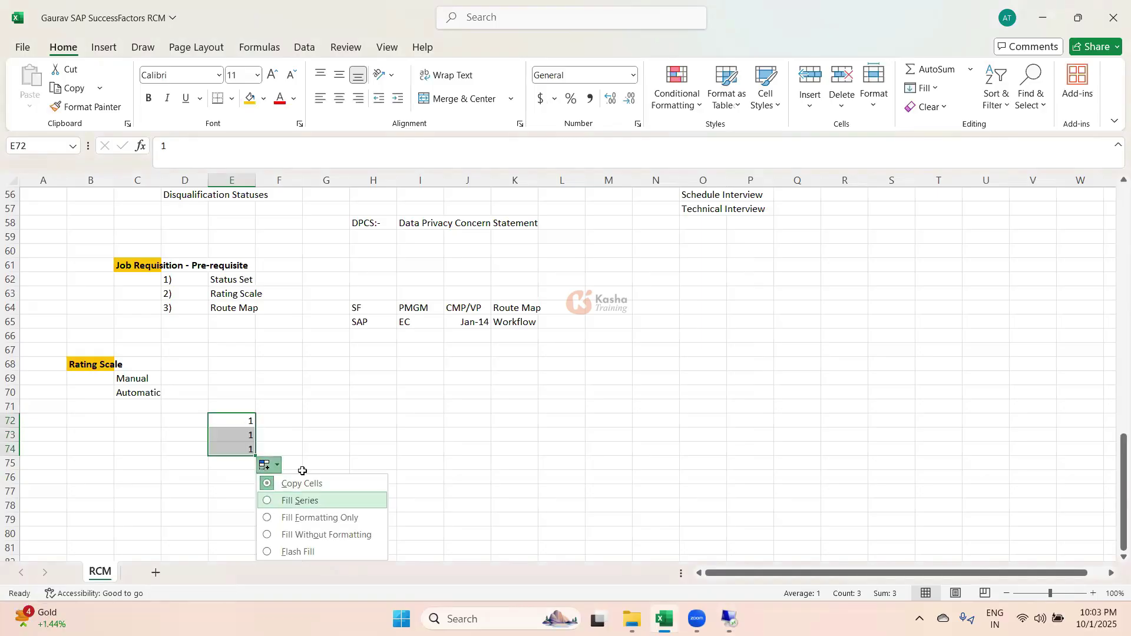
Step: Fill cells F72:F76 with the series 1 to 5
click(291, 420)
text(1)
drag(301, 432, 306, 502)
click(311, 495)
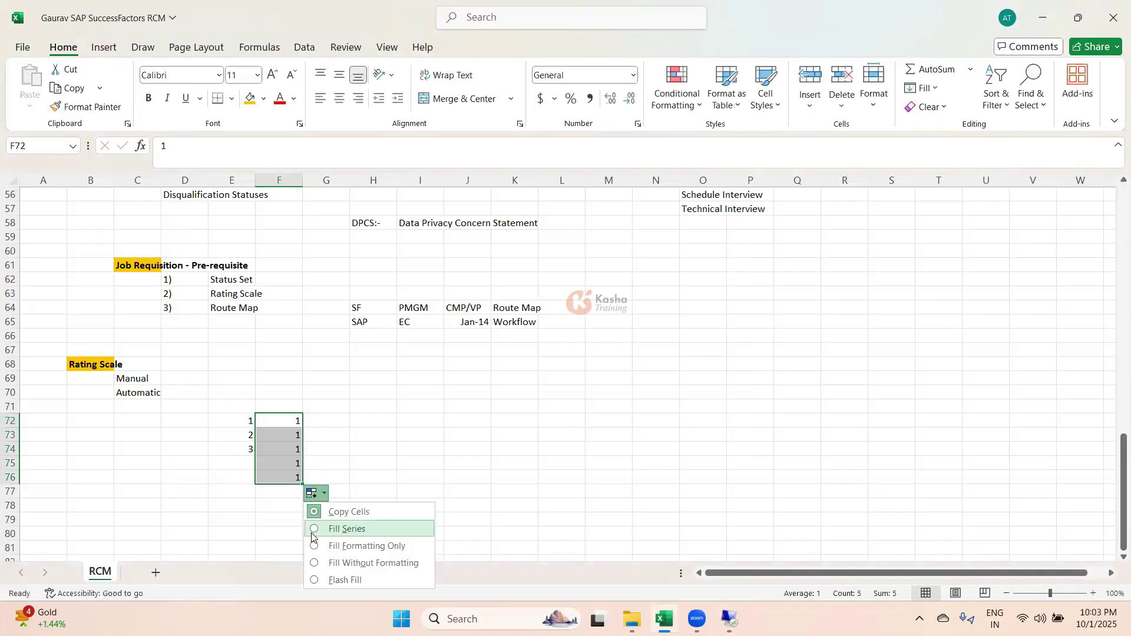
click(311, 530)
Step: Enter the values 1, 3, 5, 7 and 9 in cells H72:H76
click(370, 421)
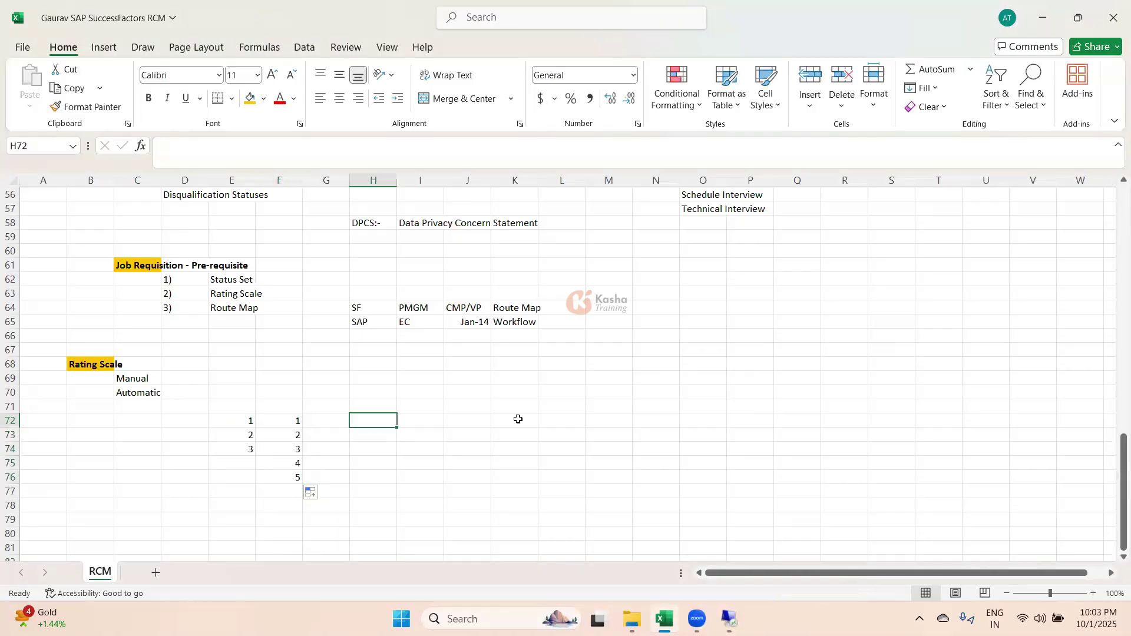
text(1)
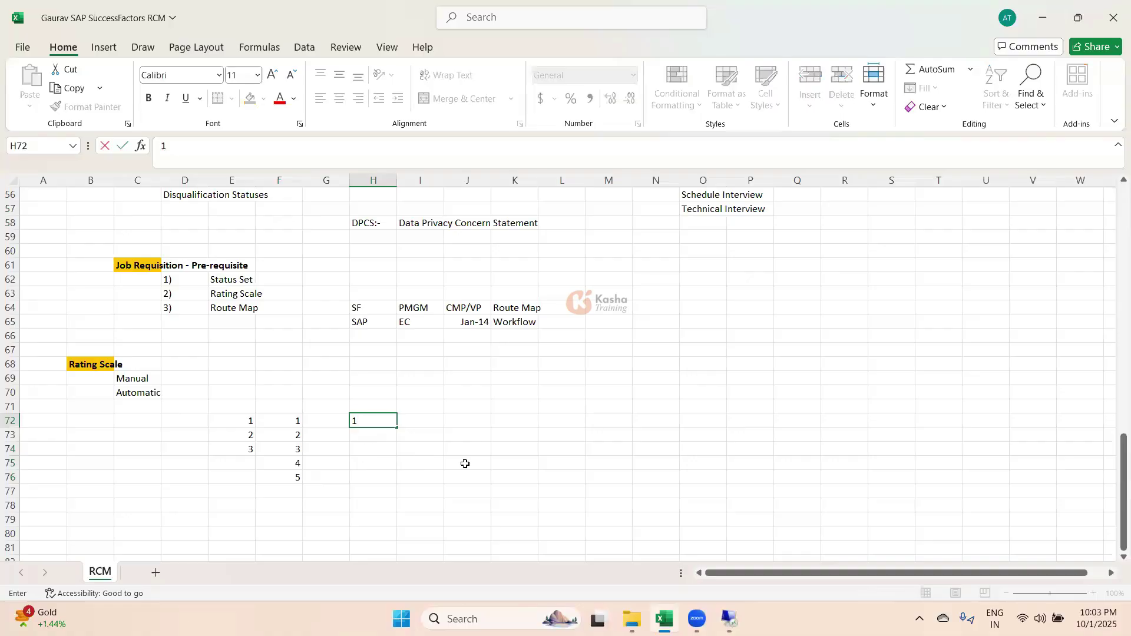
key(Return)
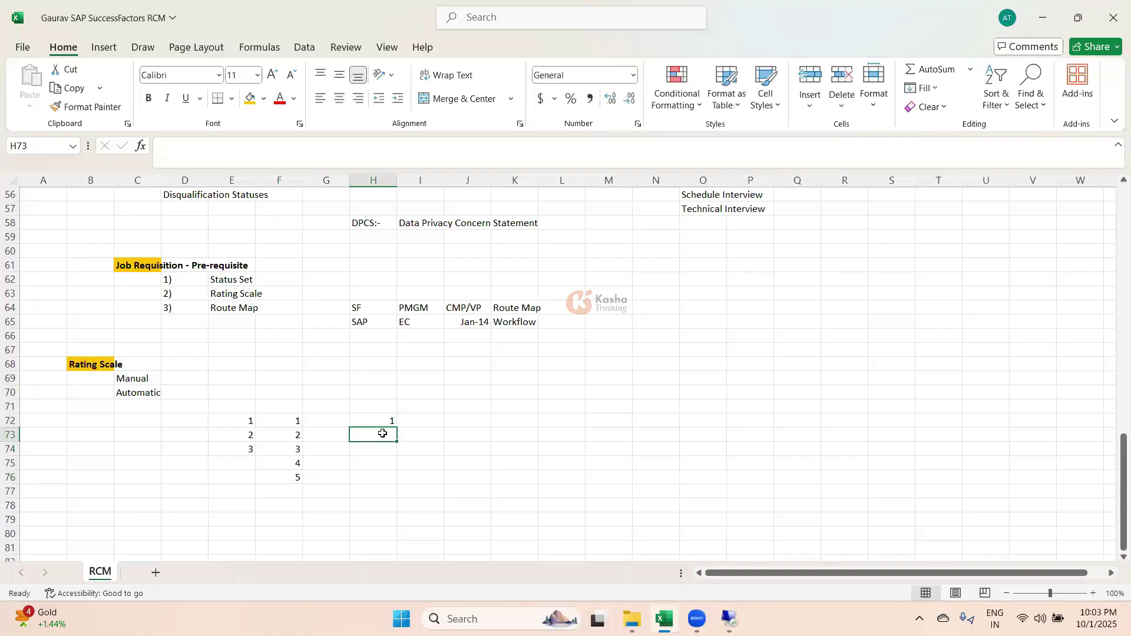
text(3)
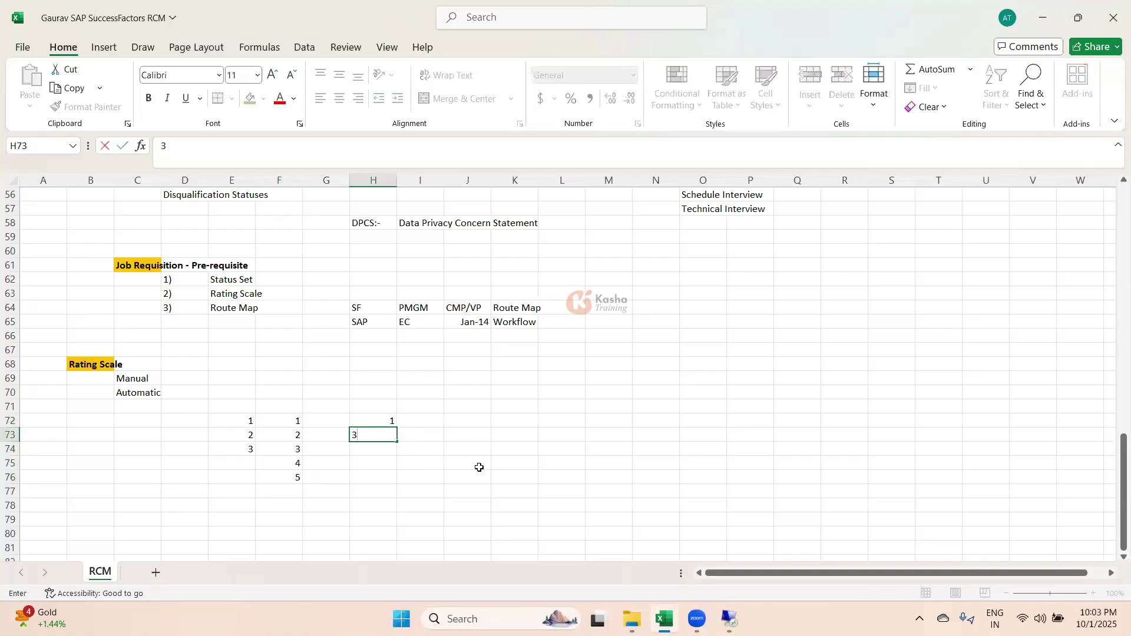
click(481, 466)
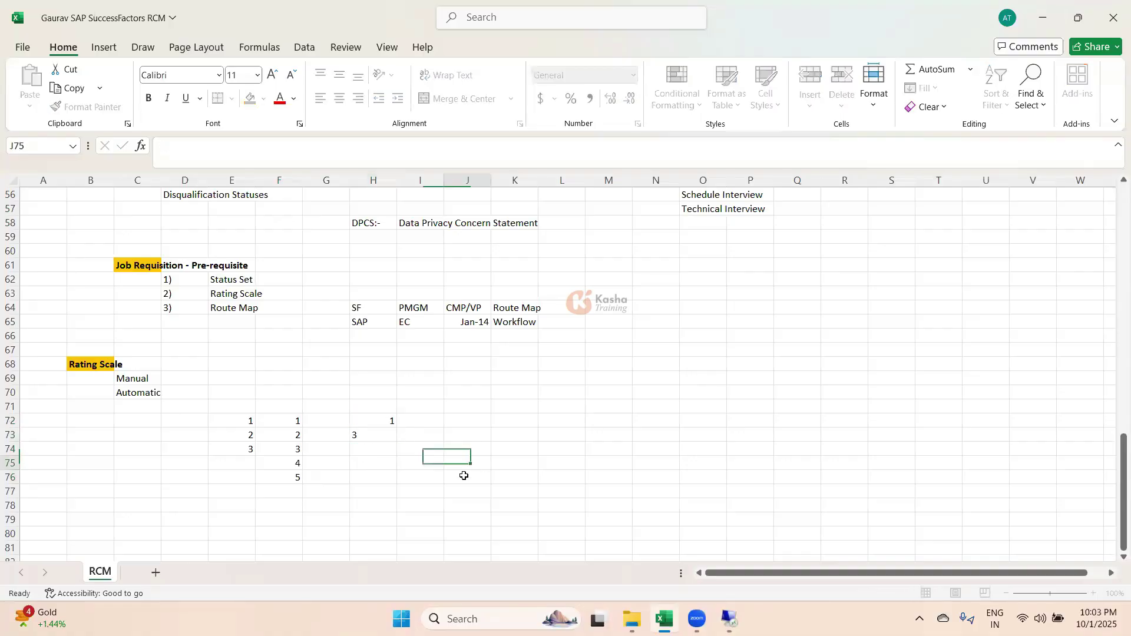
click(392, 451)
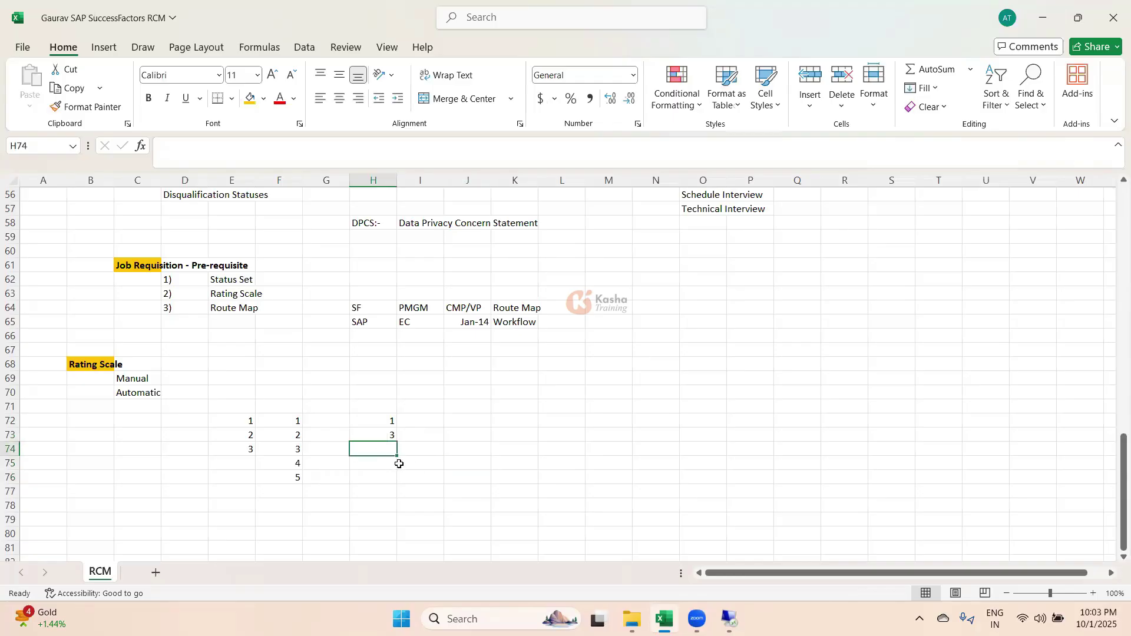
text(5)
key(Return)
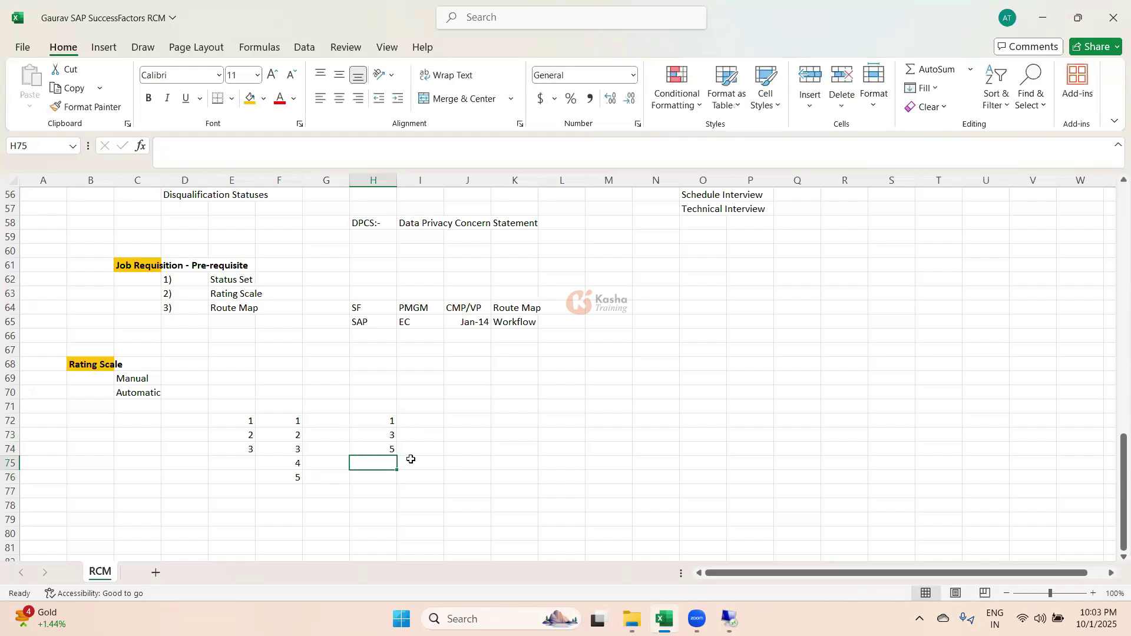
text(7)
key(Return)
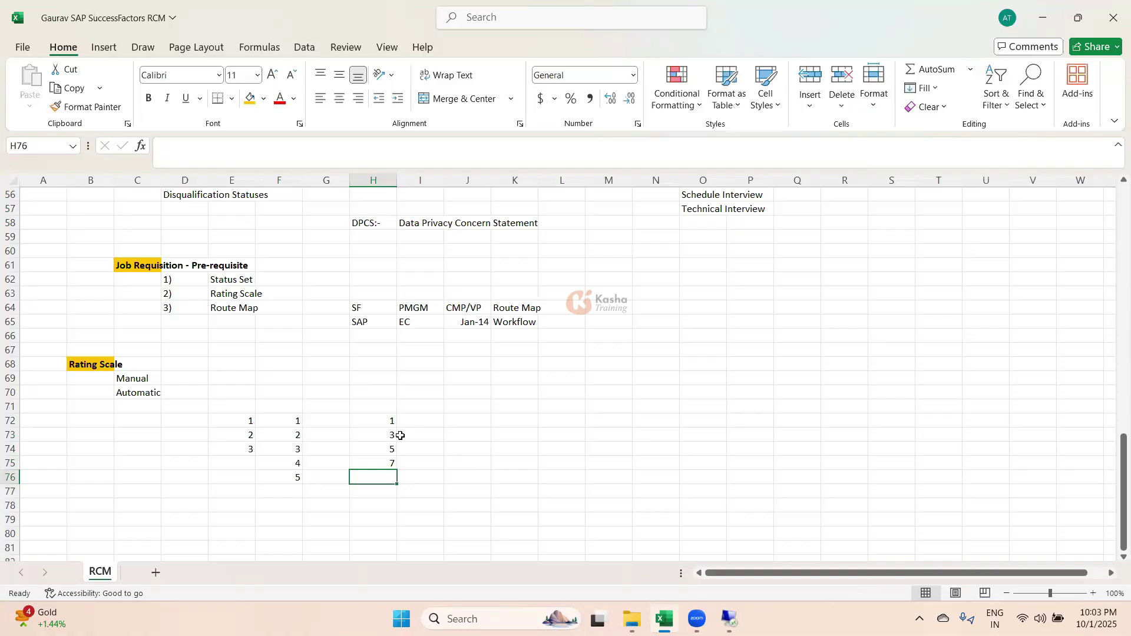
text(9)
click(417, 504)
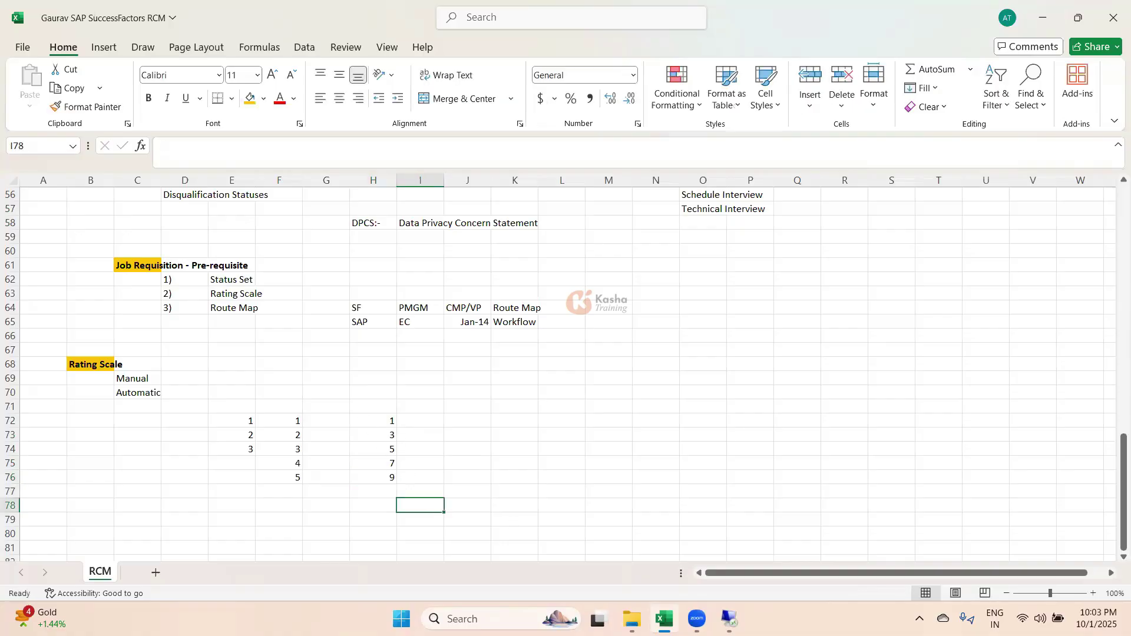
Step: Switch back to SuccessFactors and generate custom scores with Low 1, High 10 and Increment 2, accepting the deletion of existing values
key(alt+Tab)
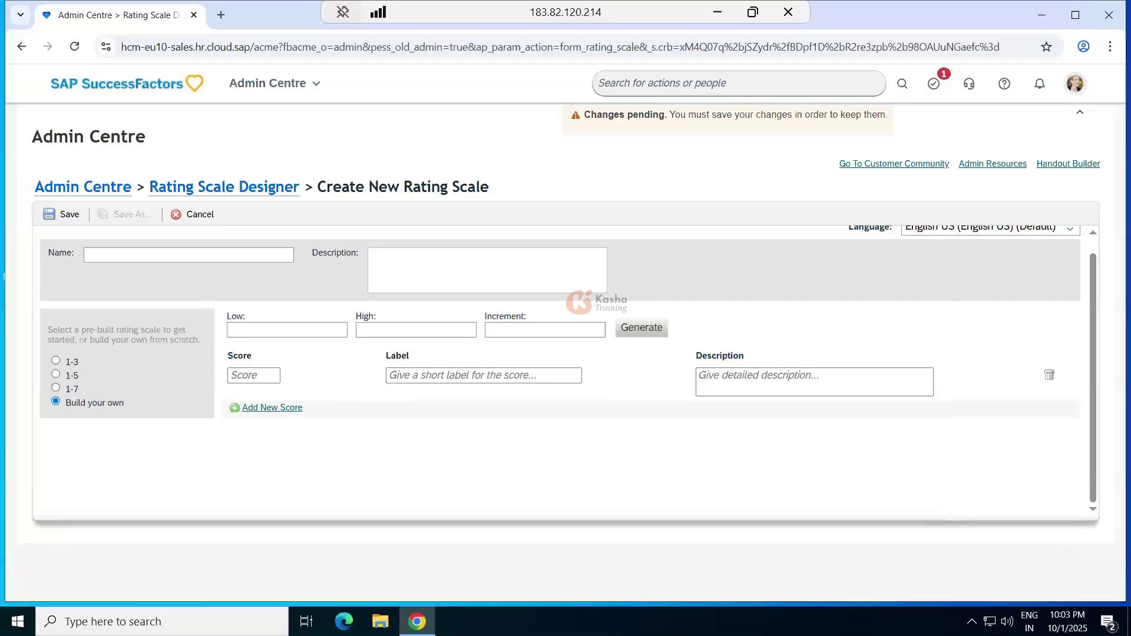
click(296, 331)
text(1)
click(445, 331)
text(10)
click(550, 328)
text(2)
click(634, 350)
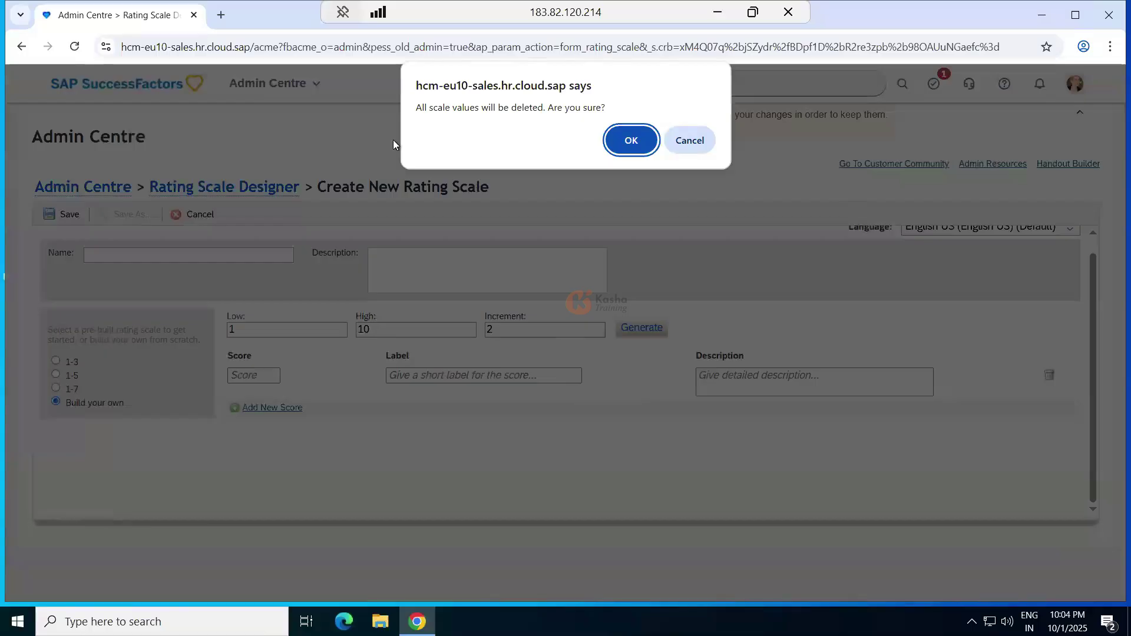
click(628, 142)
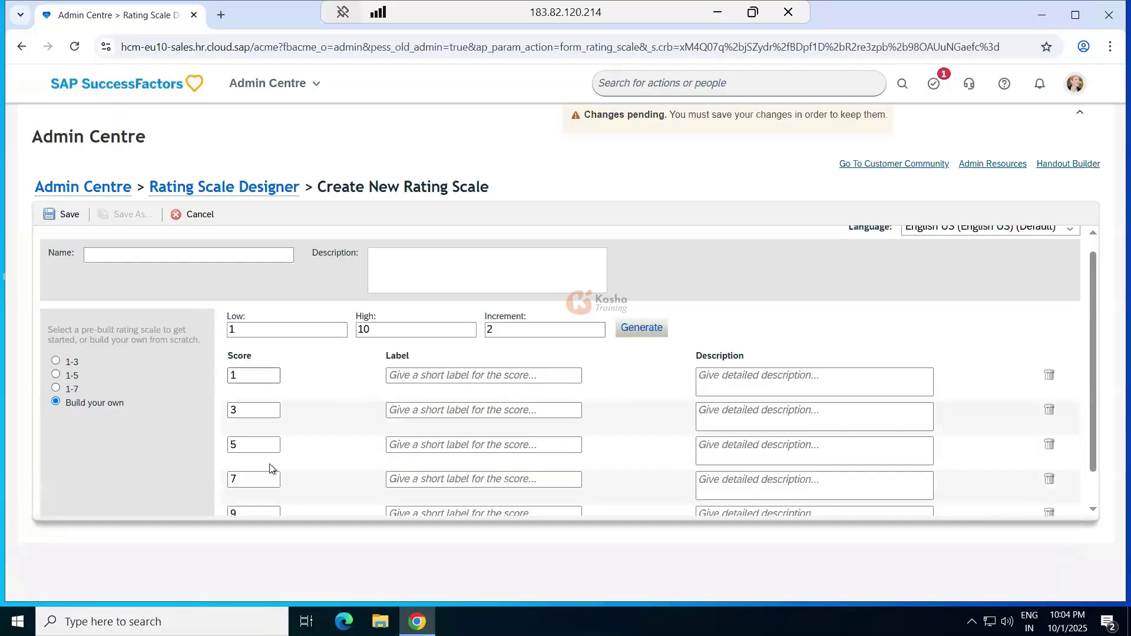
scroll(281, 459, down, 1)
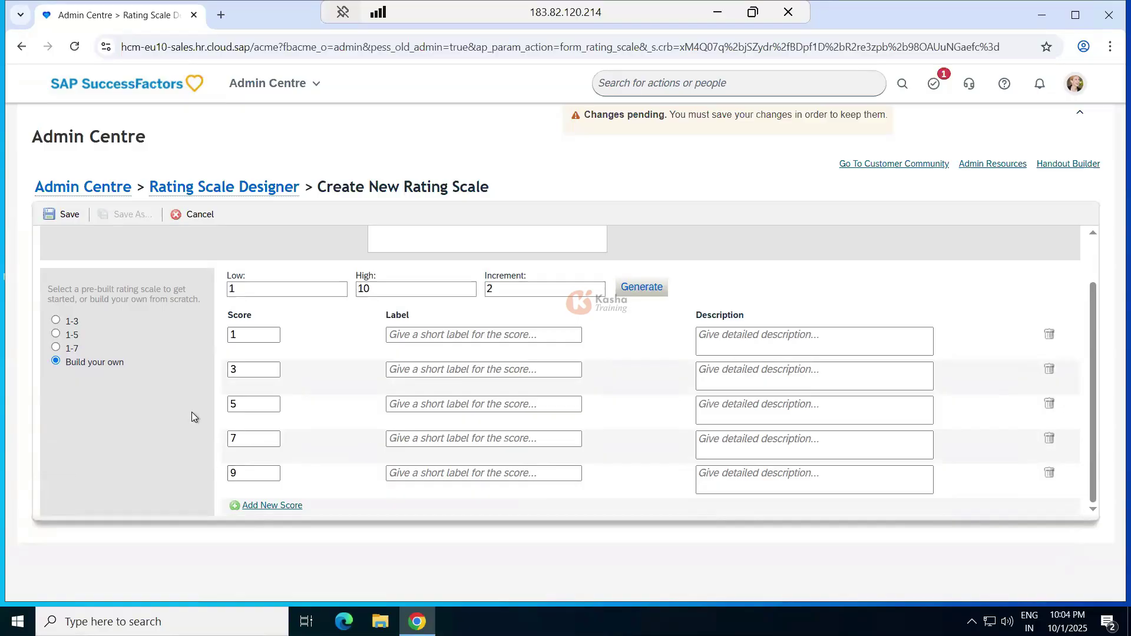
Step: Replace the new rating scale's custom scores with the pre-built 1-5 template
click(56, 334)
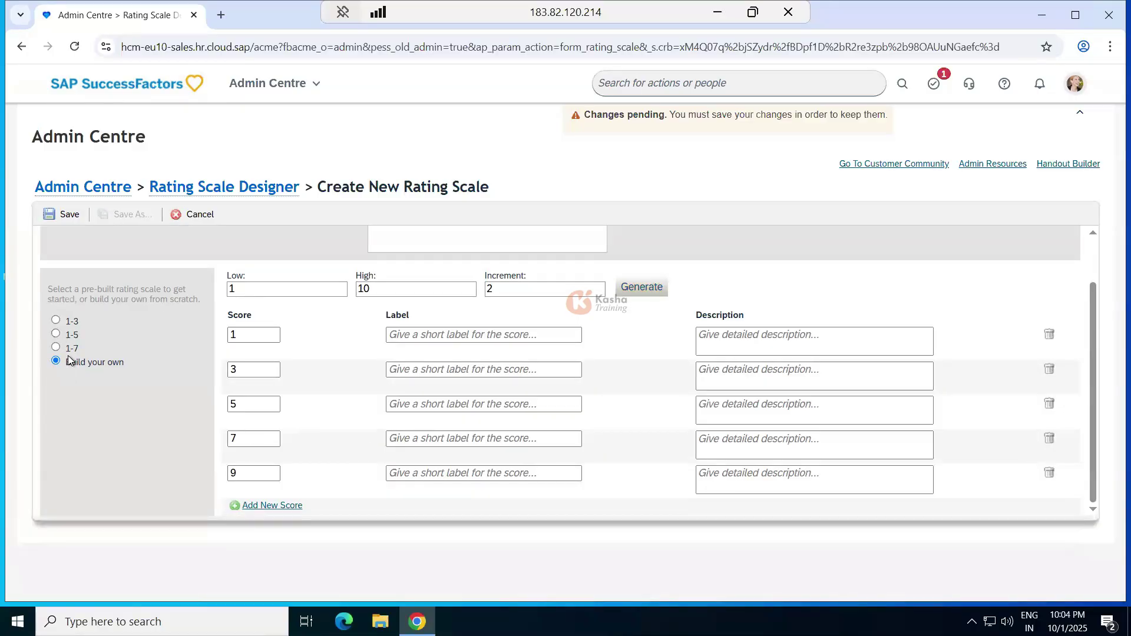
click(664, 409)
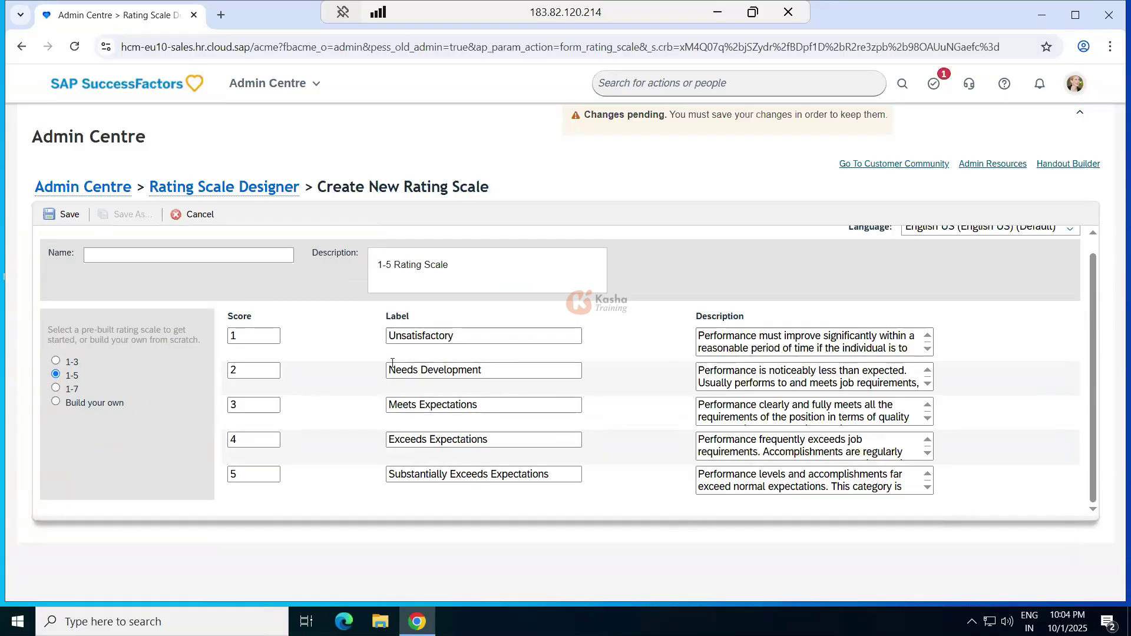
click(155, 254)
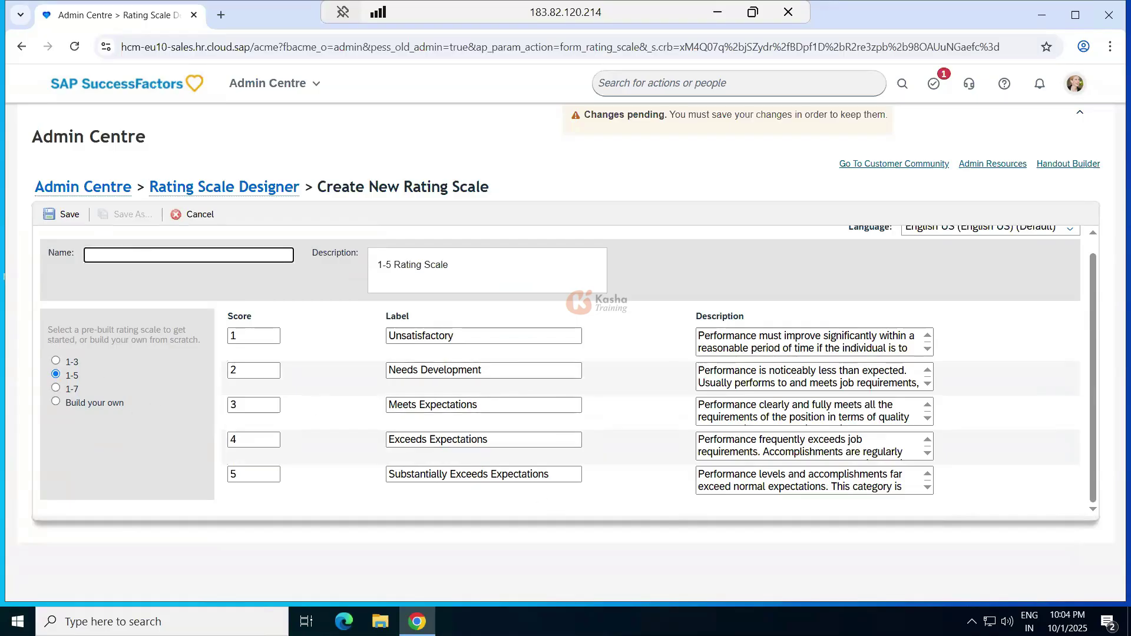
Step: Copy "Deloitte" from cell K2 of the Excel workbook and paste it as the new rating scale's name in SuccessFactors
key(alt+Tab)
scroll(389, 419, up, 11)
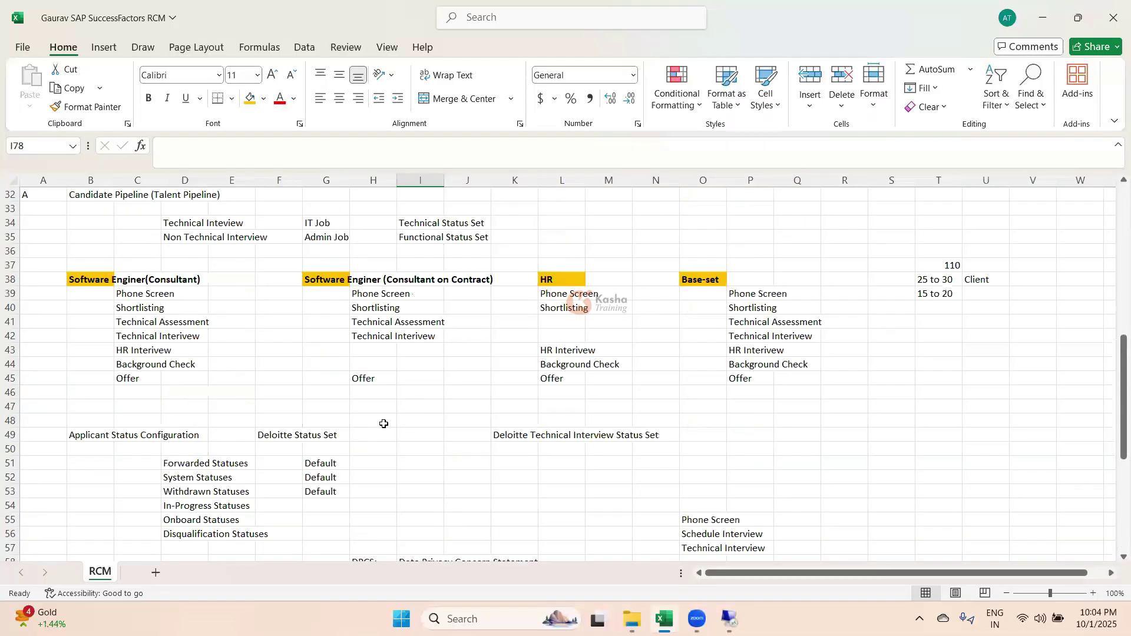
scroll(380, 427, up, 8)
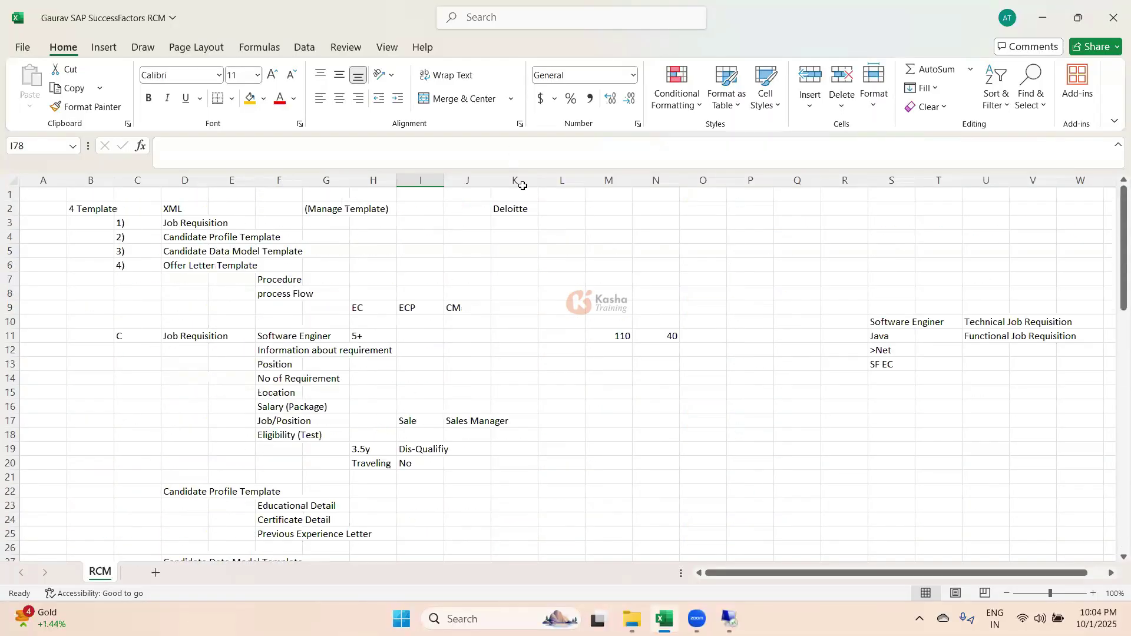
click(516, 213)
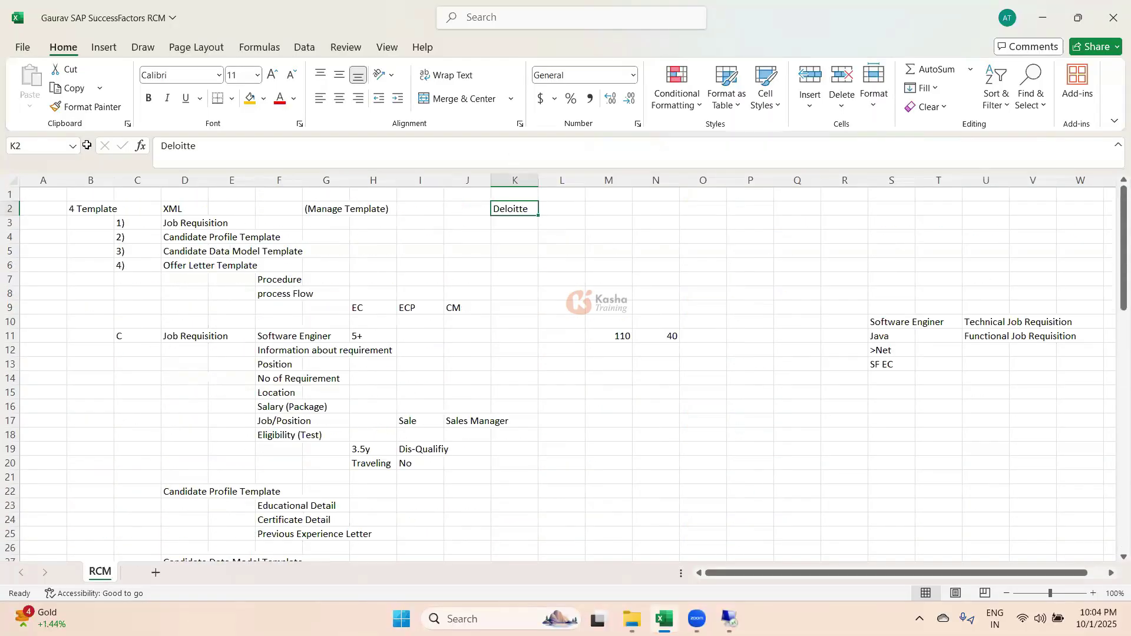
double_click(178, 145)
key(ctrl+c)
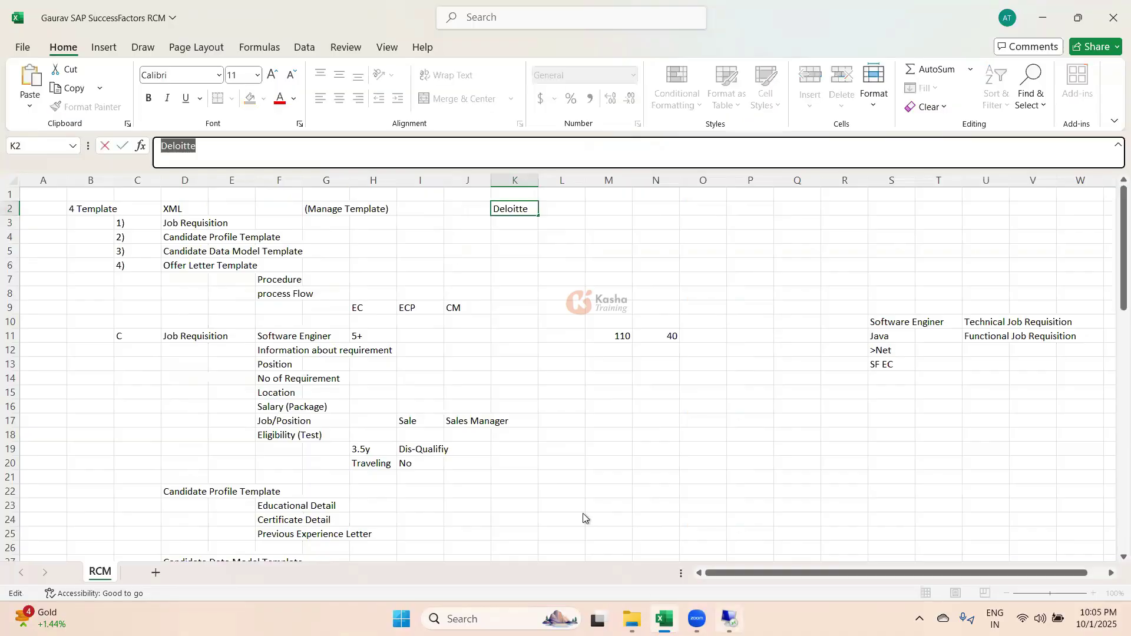
click(729, 619)
click(162, 256)
key(ctrl+v)
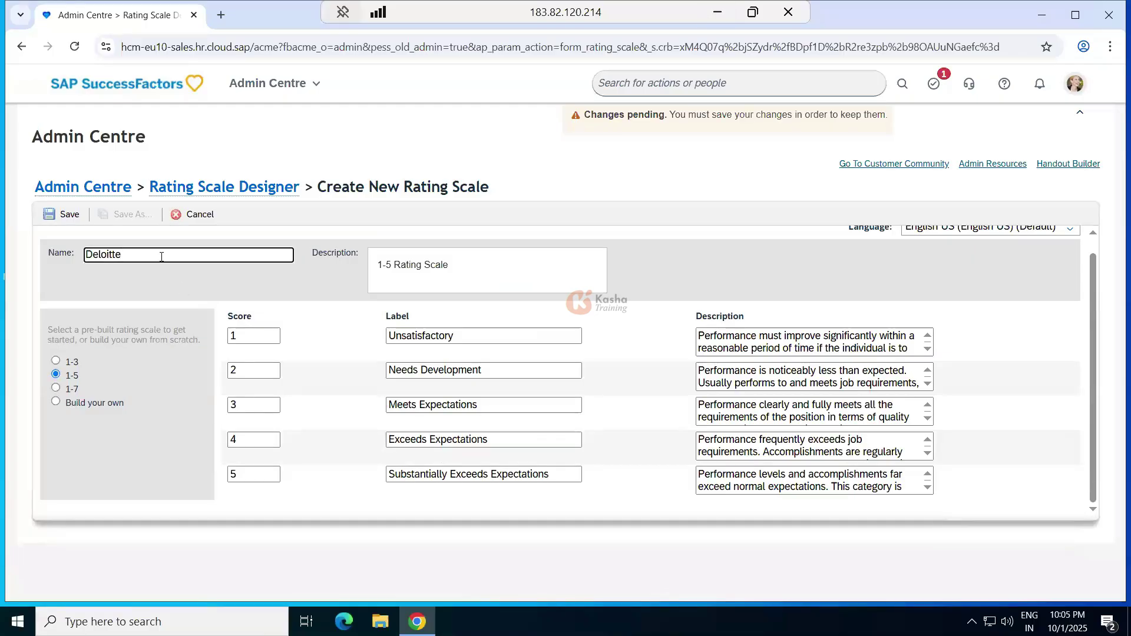
Step: Complete the new rating scale's name as "Deloitte Rating Scale" and add the same name to cell E68 of the Excel workbook
text(Rating Scale)
drag(182, 256, 10, 246)
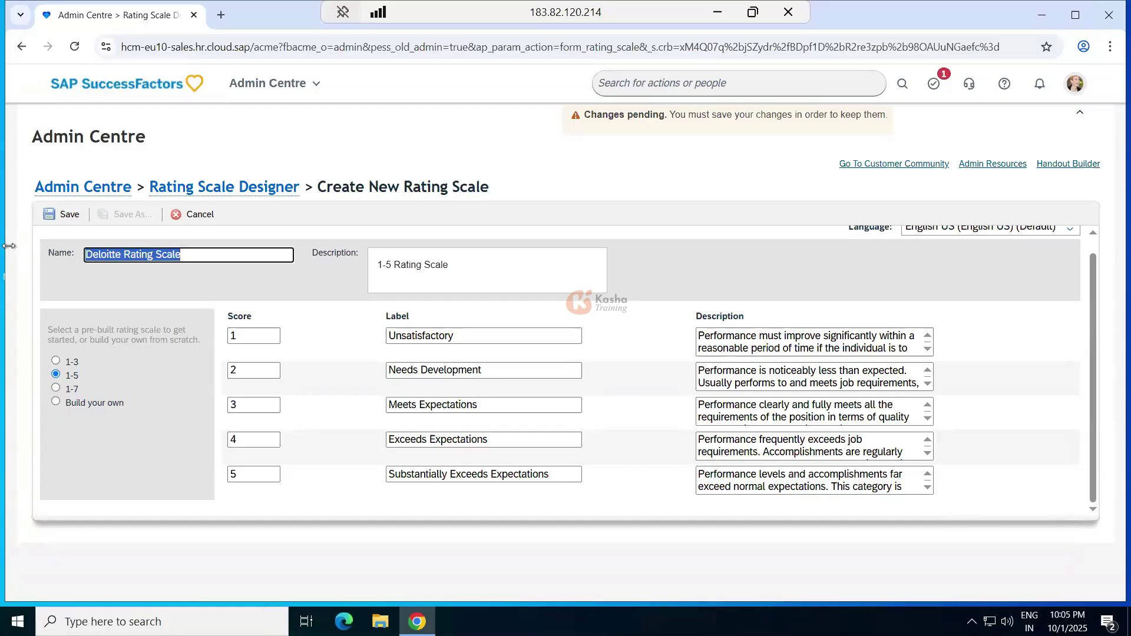
click(713, 13)
click(519, 493)
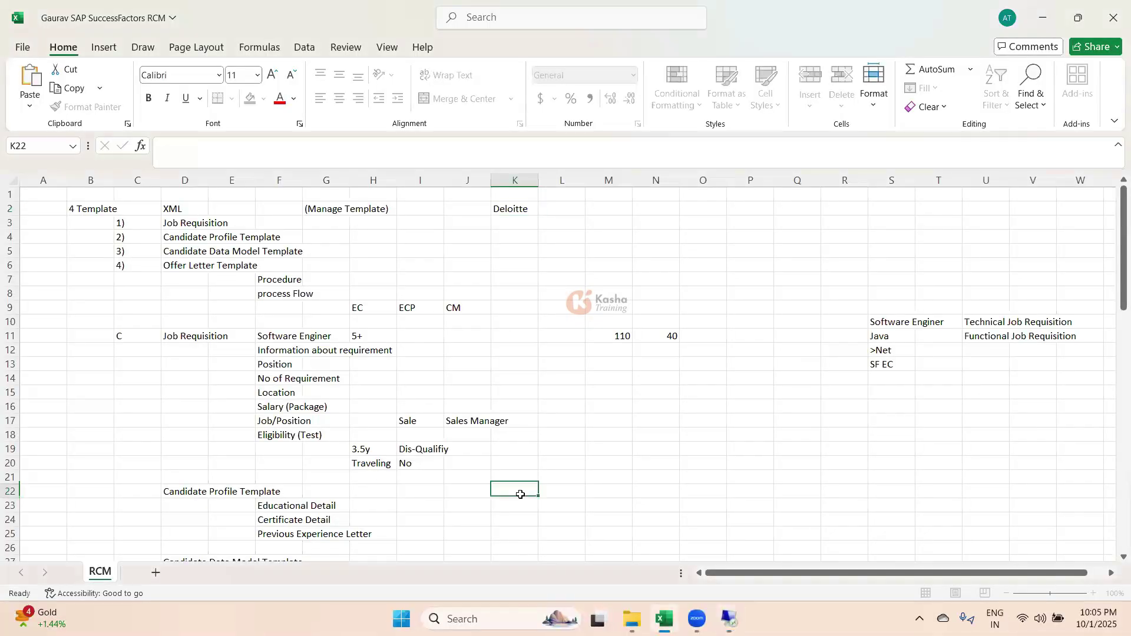
scroll(520, 495, down, 5)
scroll(520, 495, down, 14)
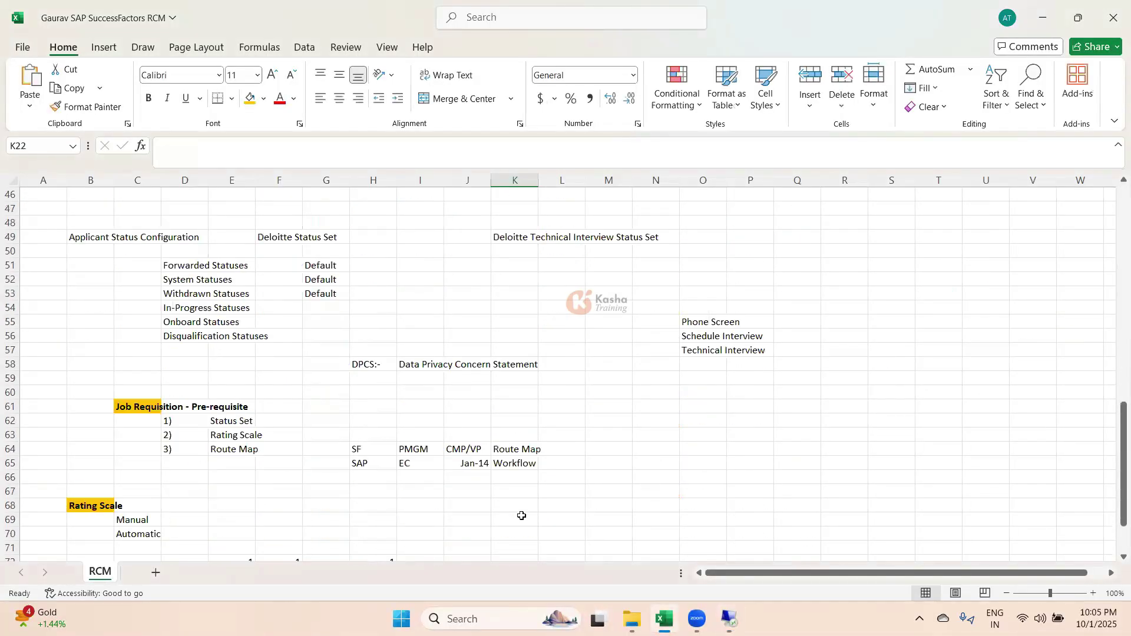
click(225, 306)
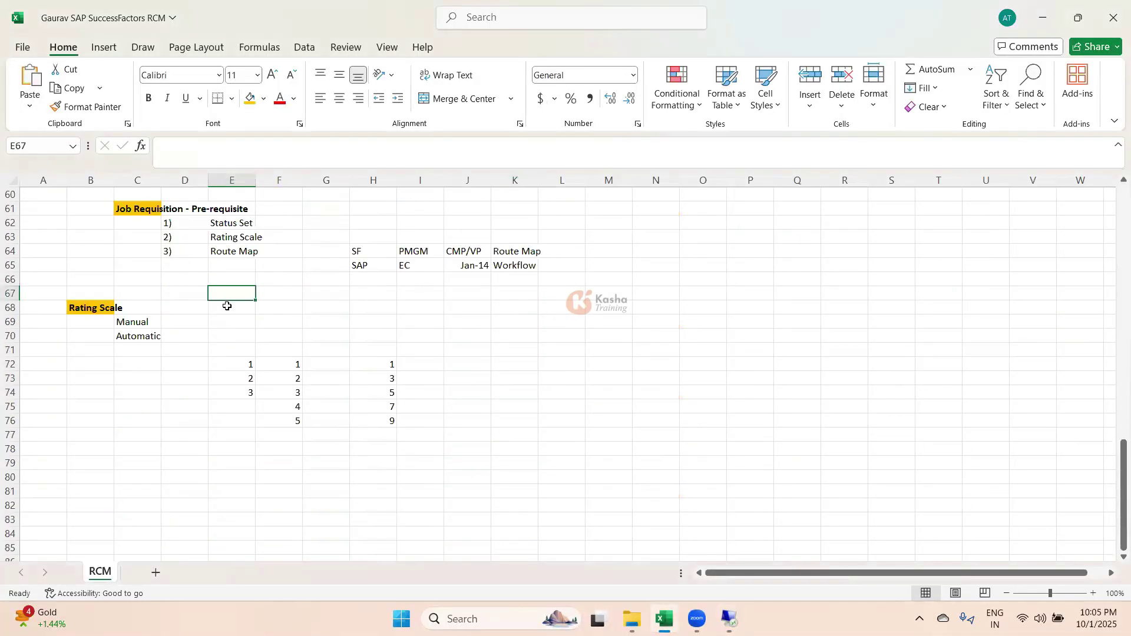
key(ctrl+v)
click(619, 405)
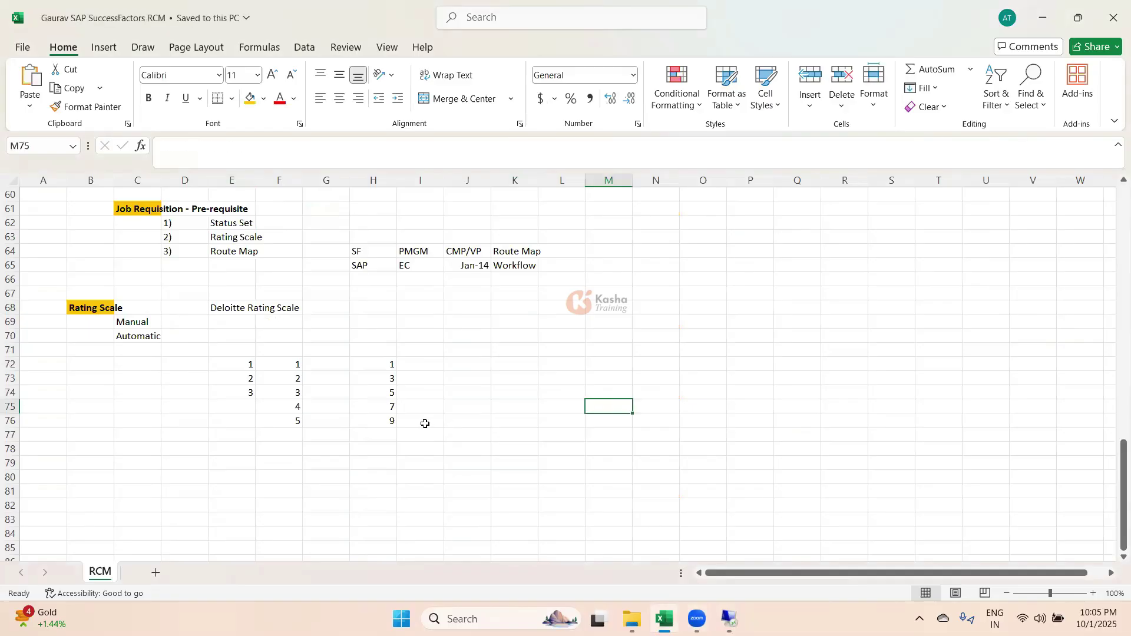
Step: Switch back to SuccessFactors and save the new Deloitte Rating Scale
click(295, 422)
key(alt+Tab)
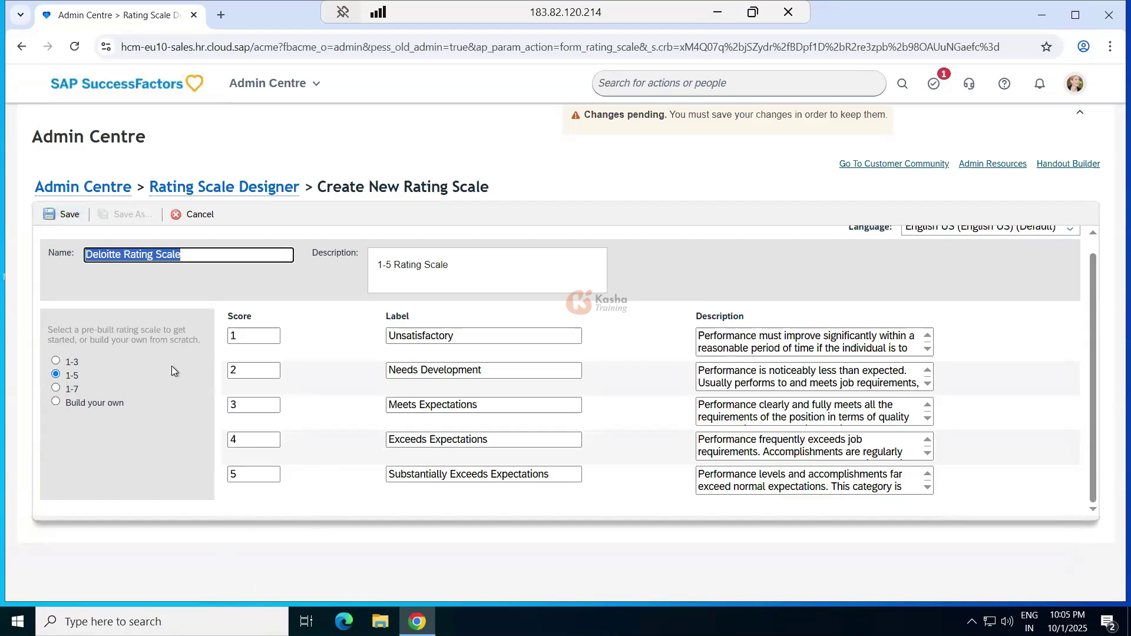
click(62, 214)
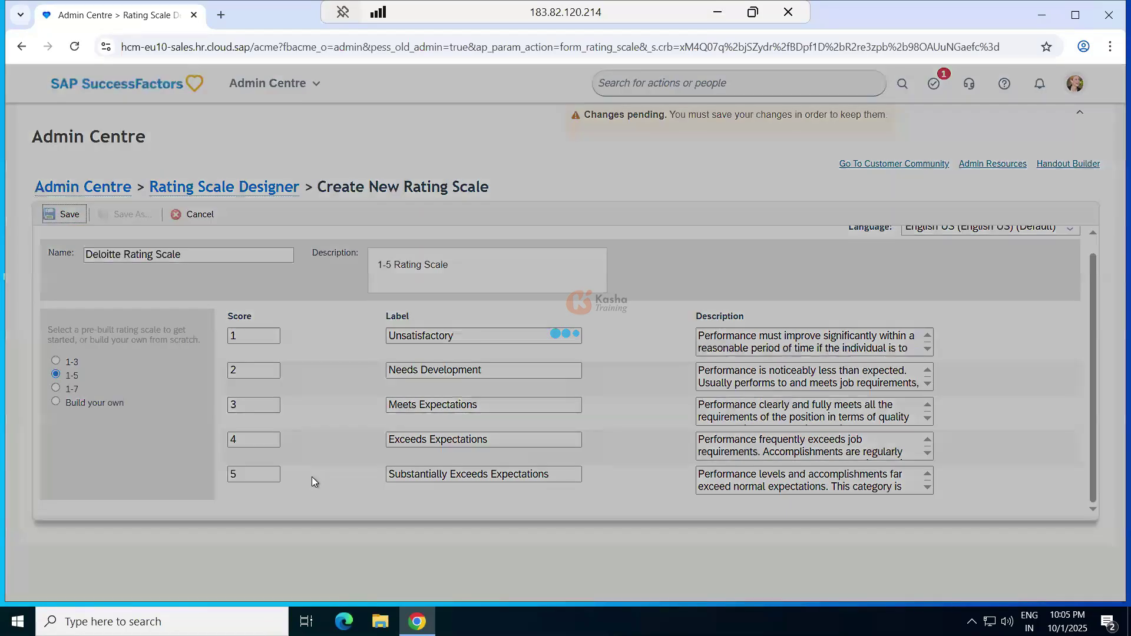
scroll(333, 452, down, 1)
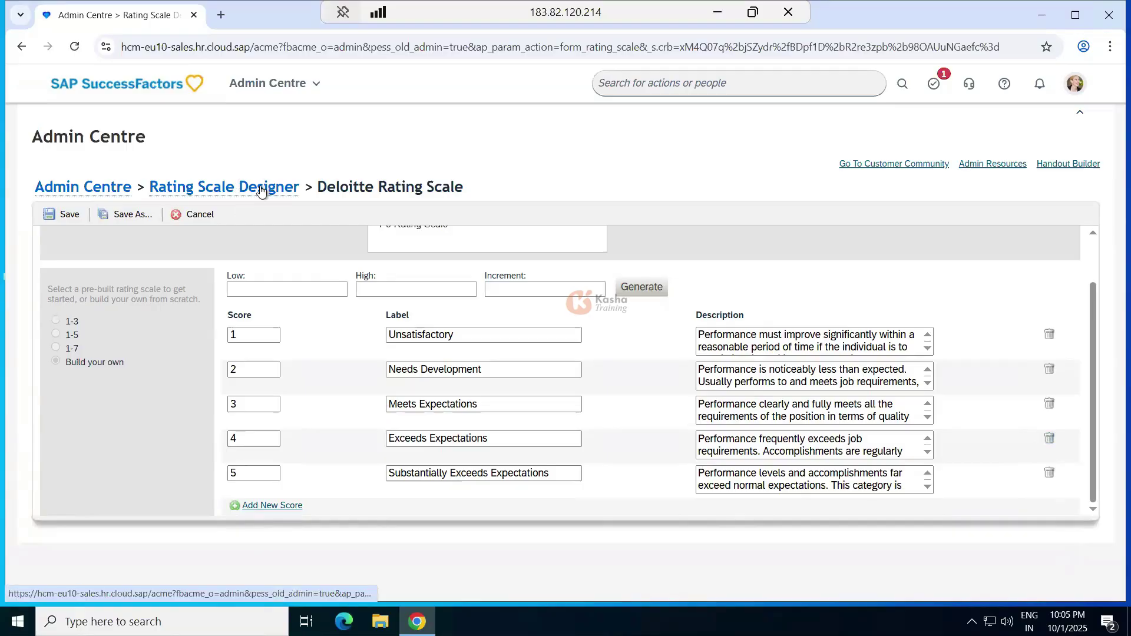
Step: Return to the Rating Scale Designer overview and examine the Deloitte Rating Scale entry alongside the other listed scales
click(242, 189)
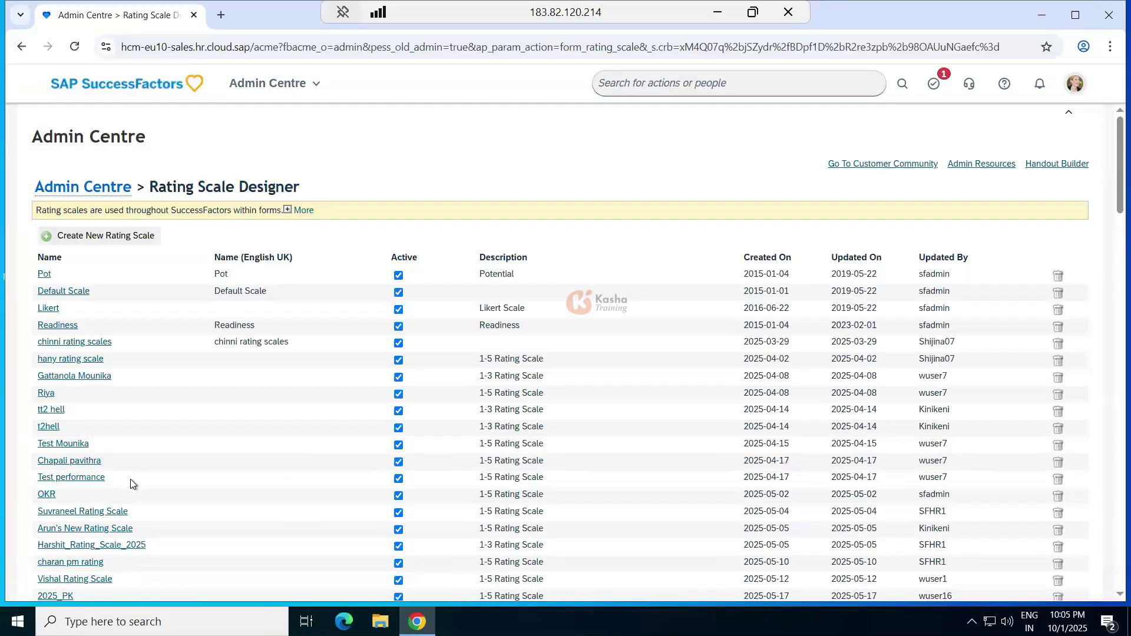
scroll(132, 510, down, 3)
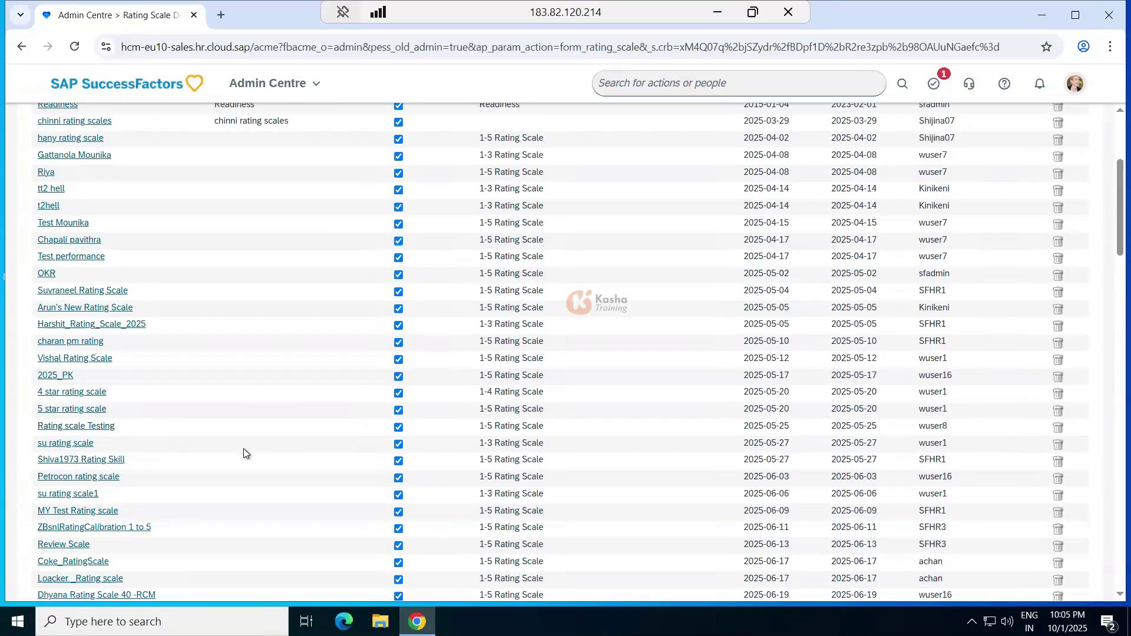
scroll(243, 453, down, 20)
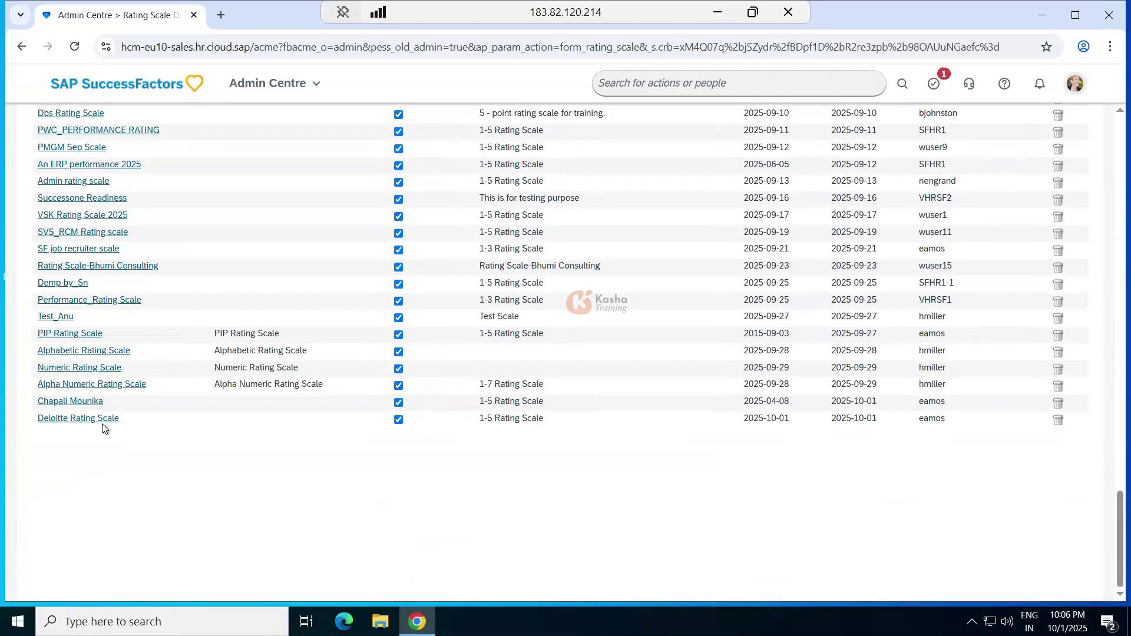
drag(561, 418, 487, 419)
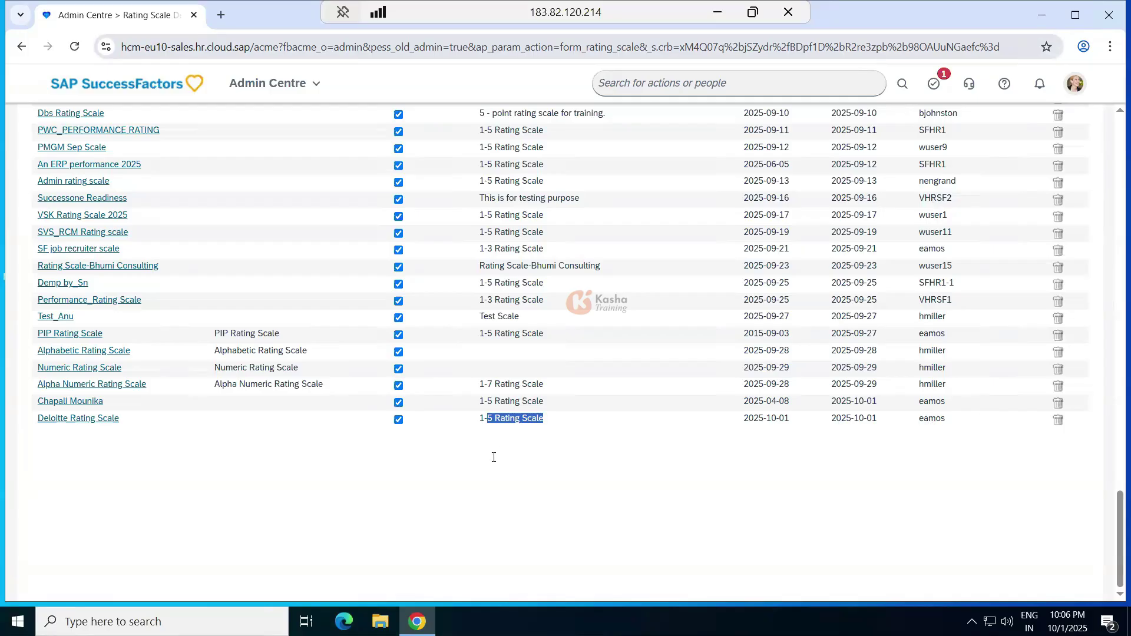
click(422, 203)
scroll(422, 207, up, 15)
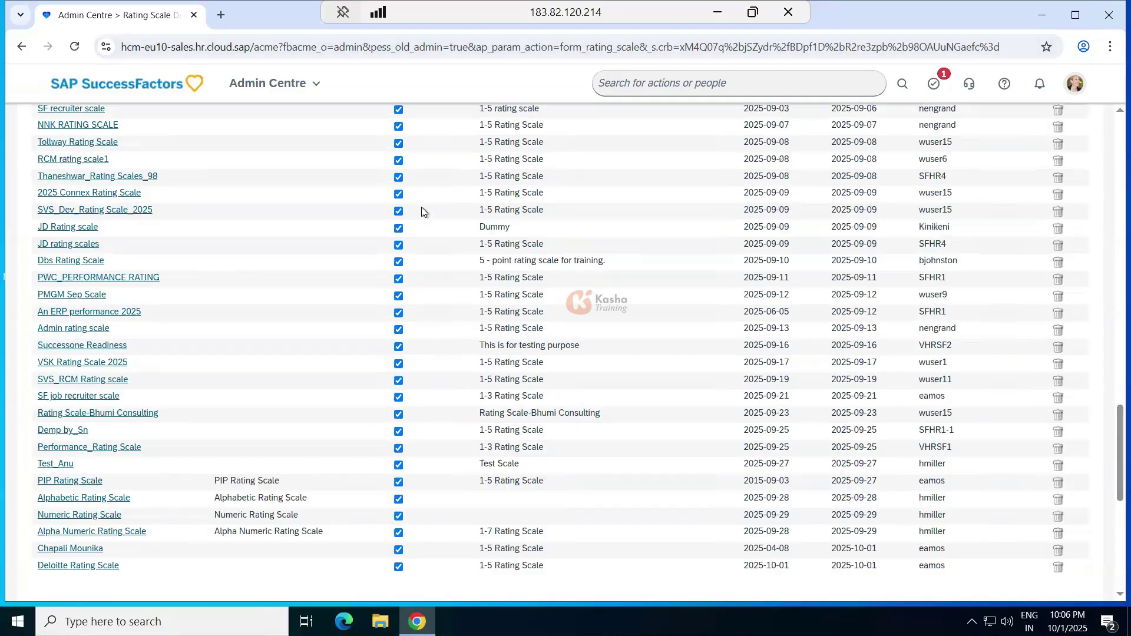
scroll(422, 207, up, 20)
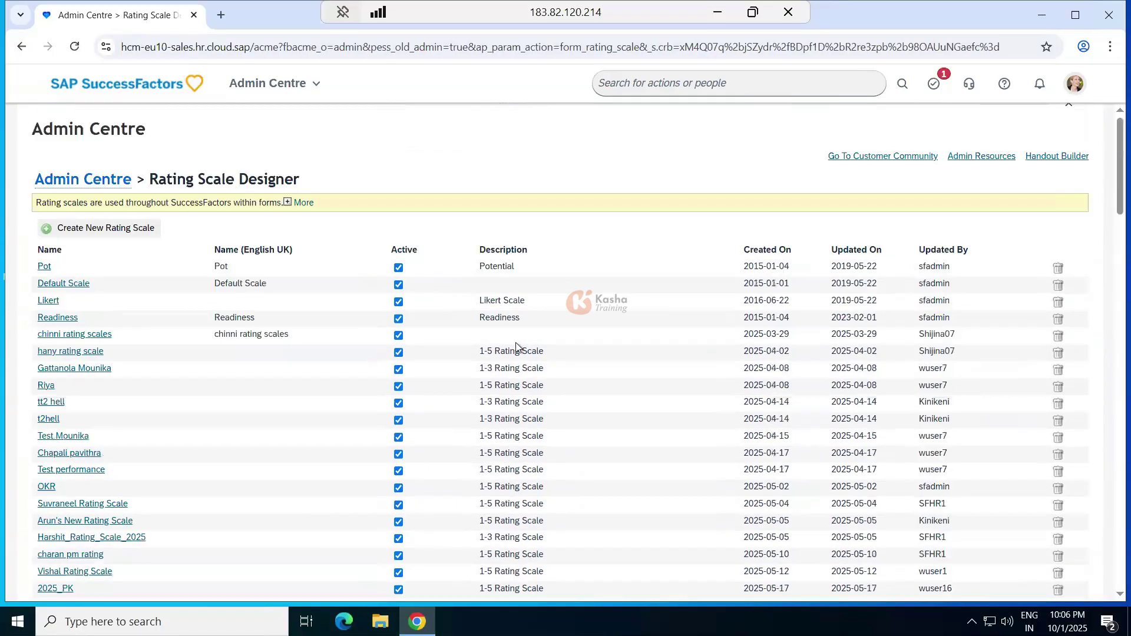
scroll(514, 342, down, 10)
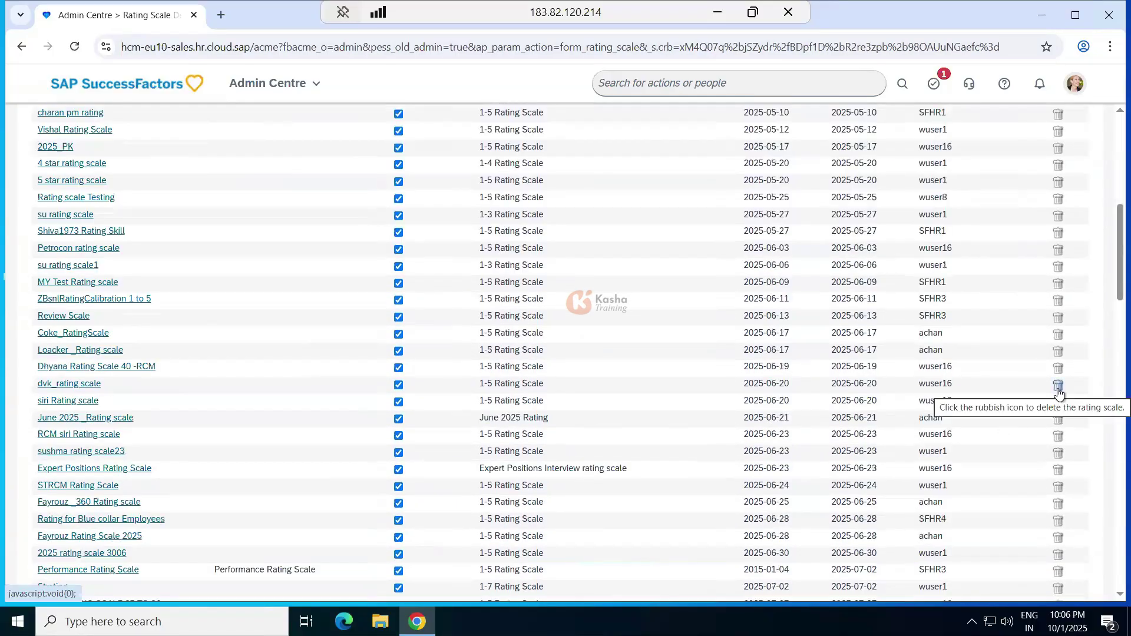
scroll(498, 384, up, 10)
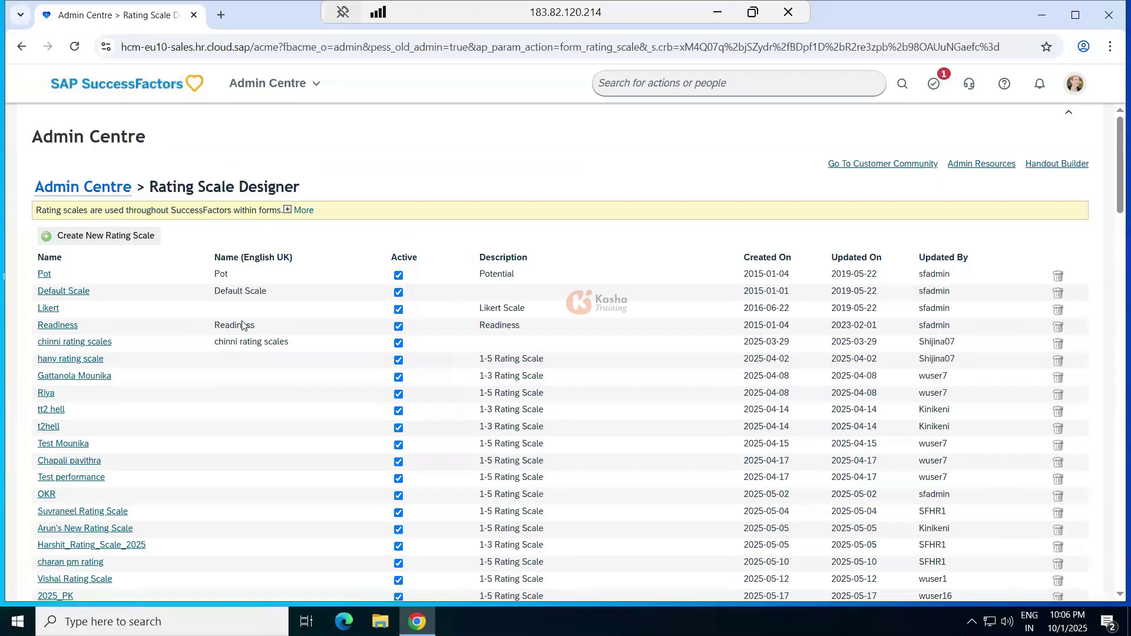
Step: Switch to the Excel workbook and review the job requisition prerequisites, including Route Map in cell E64, and the rating scale notes
key(alt+Tab)
click(240, 297)
key(ctrl+c)
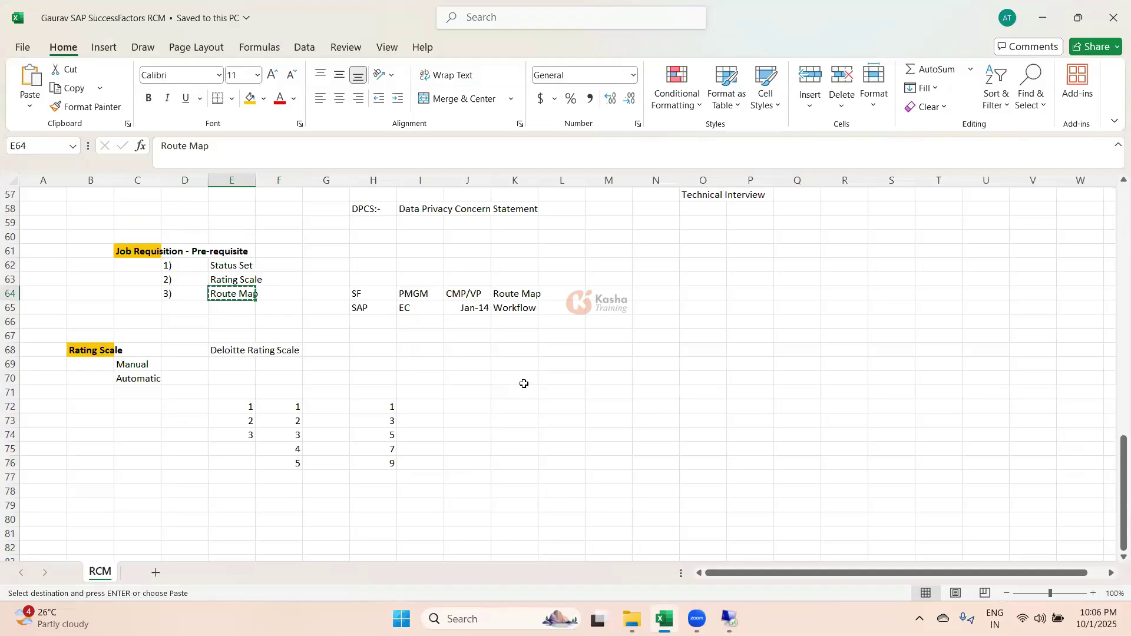
key(Escape)
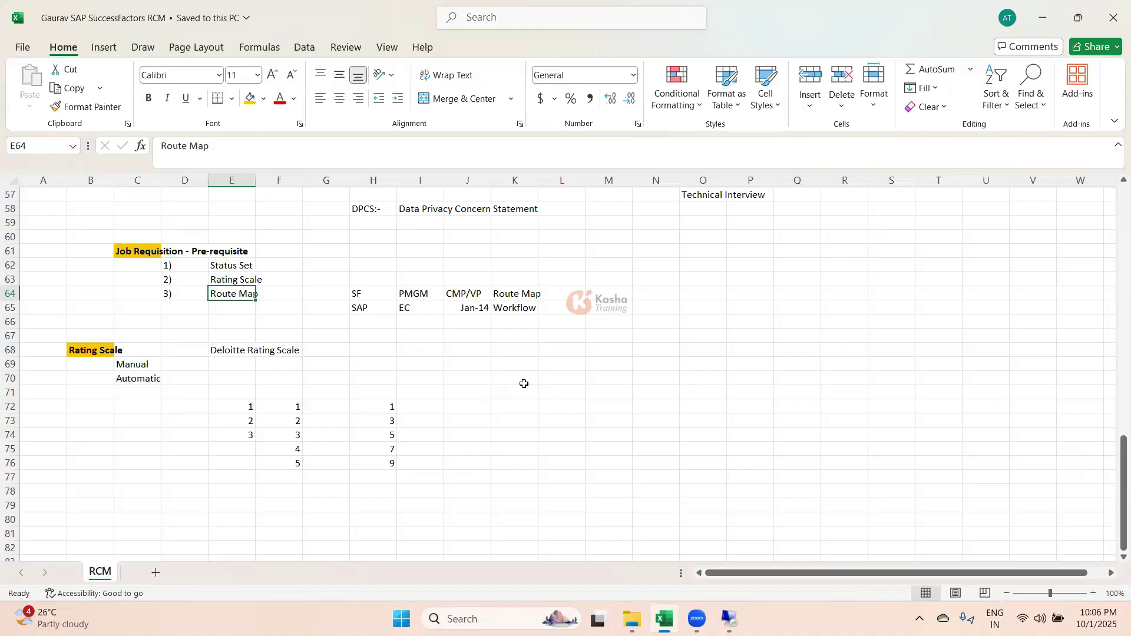
scroll(901, 424, up, 5)
scroll(902, 432, down, 5)
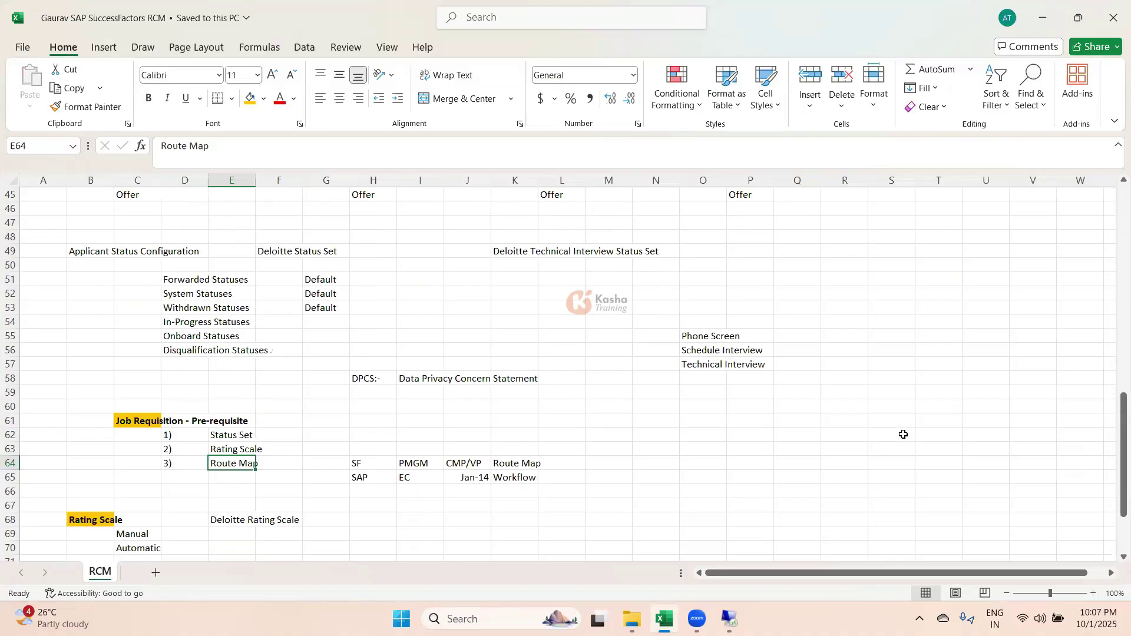
scroll(919, 446, down, 2)
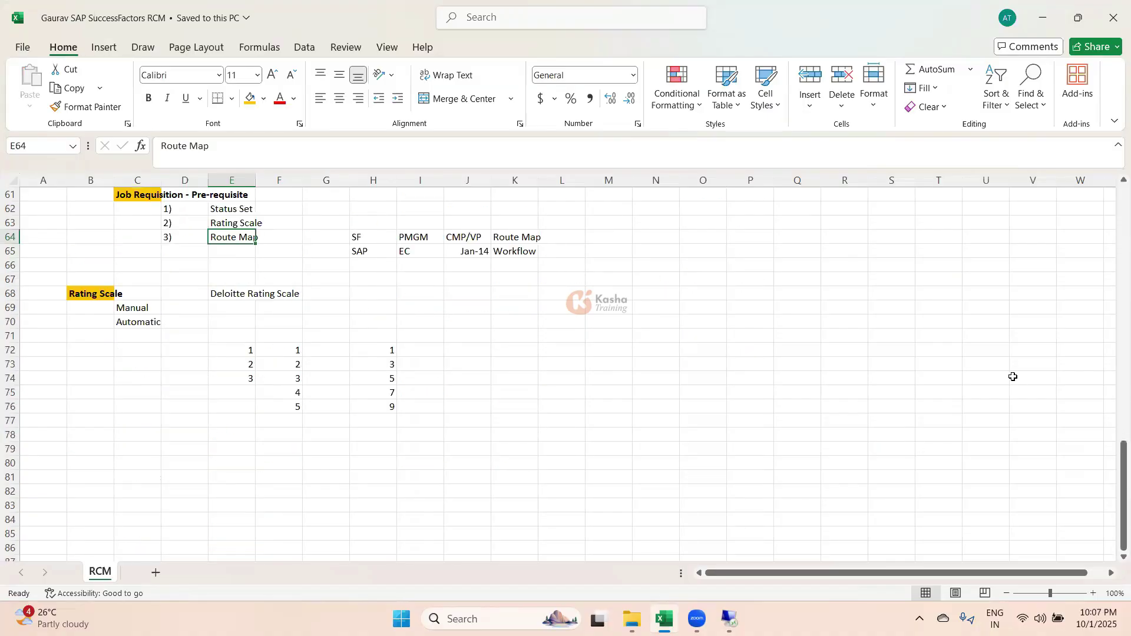
Step: Enter "Workbook" in cell T75
click(931, 394)
text(Workj)
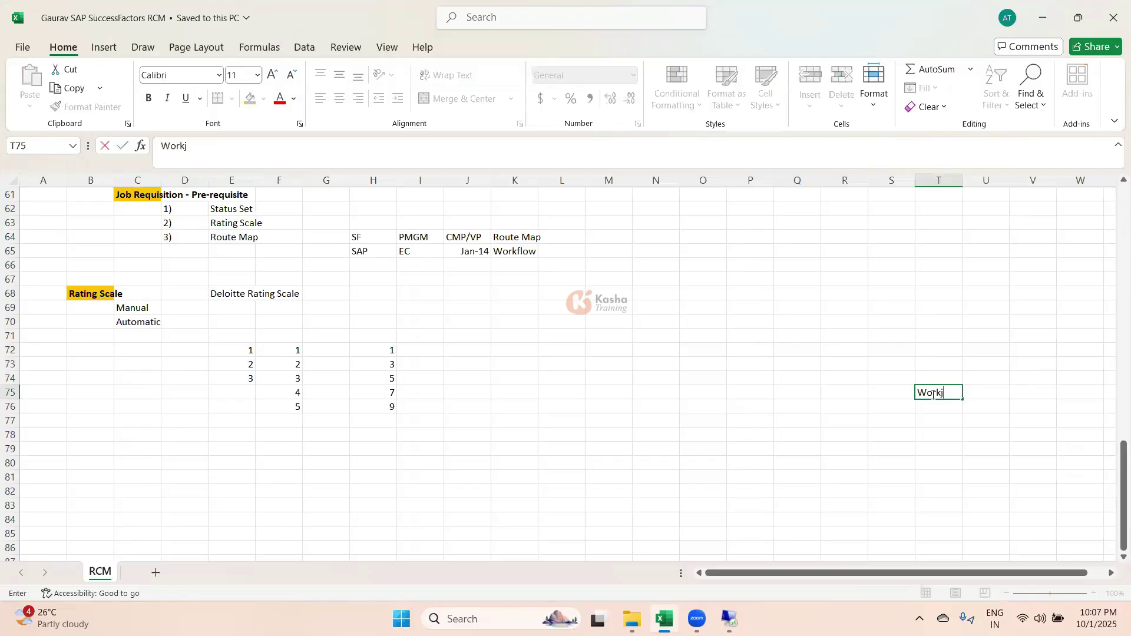
text(book)
click(943, 394)
key(BackSpace)
key(ctrl+Return)
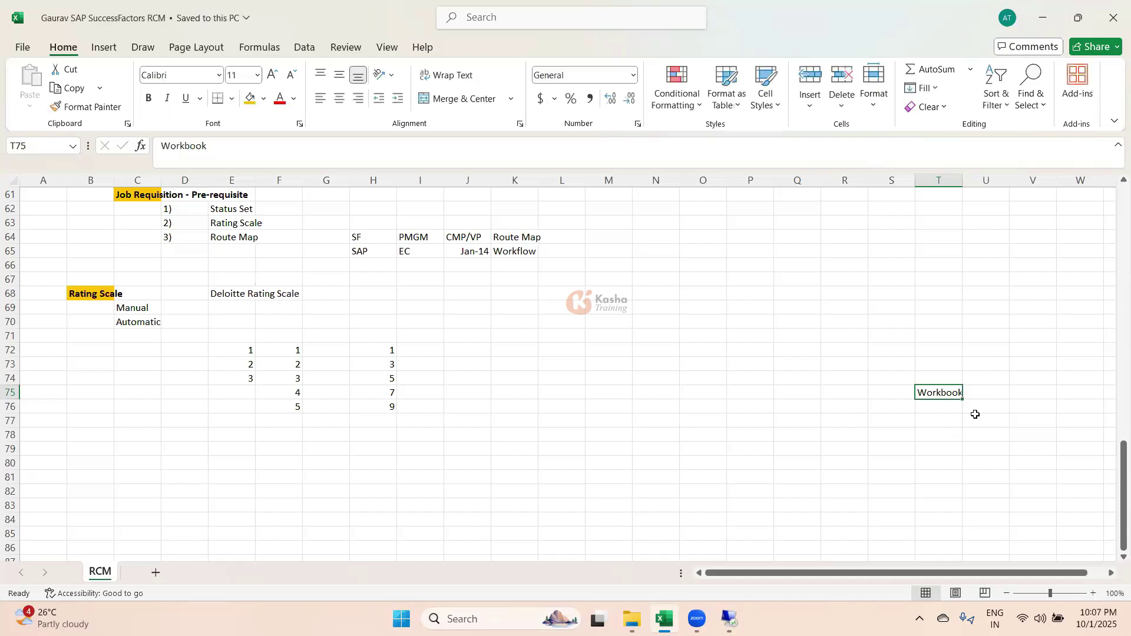
Step: Highlight the Route Map item's number in cell D64 with a yellow fill
click(236, 238)
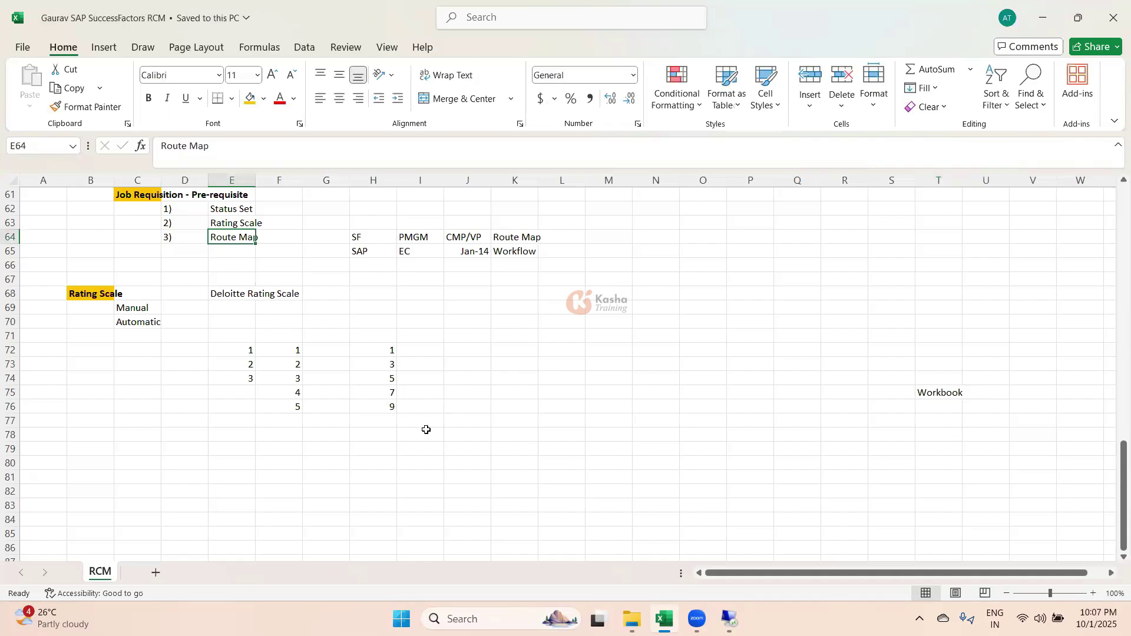
click(175, 237)
click(263, 98)
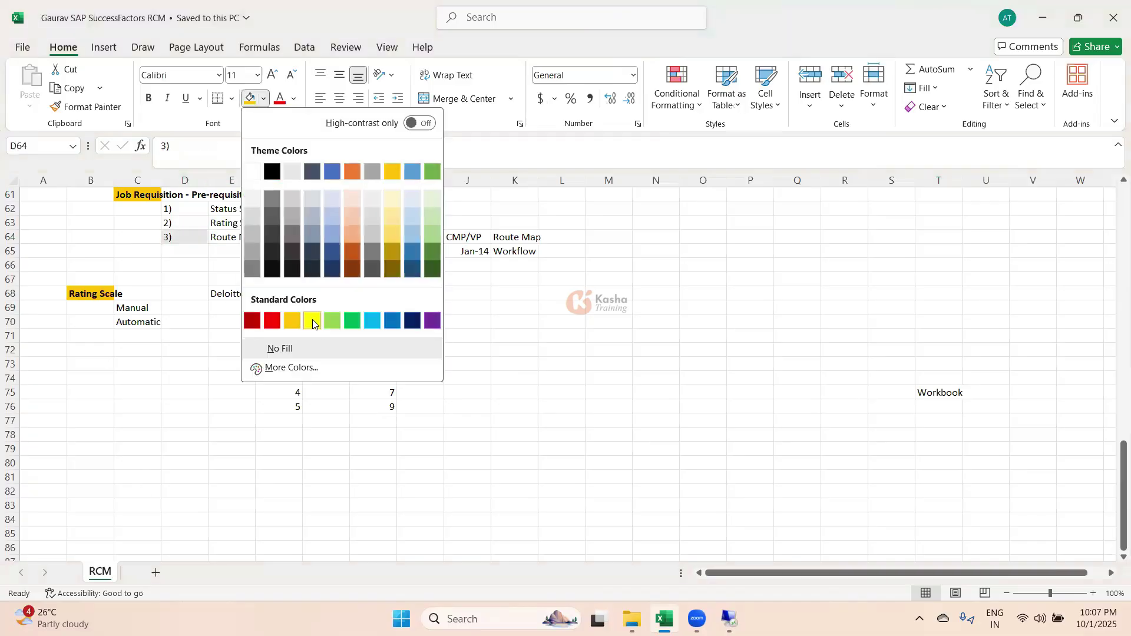
click(640, 407)
Step: Enter "Workbook" in cell B78 and delete the duplicate entry in cell T75
click(96, 434)
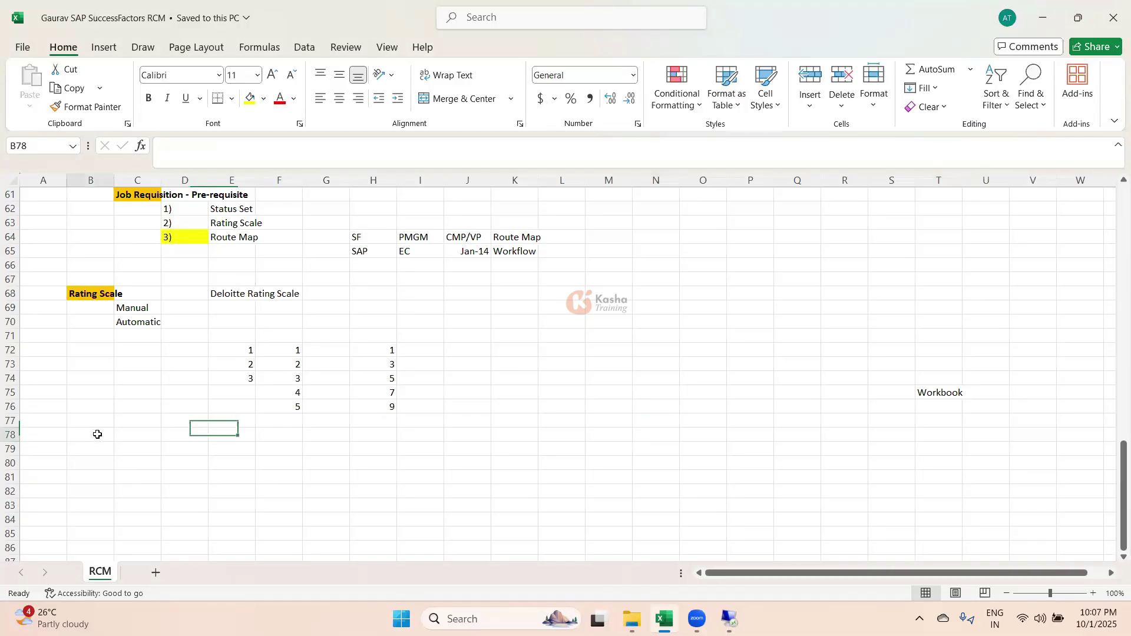
text(W)
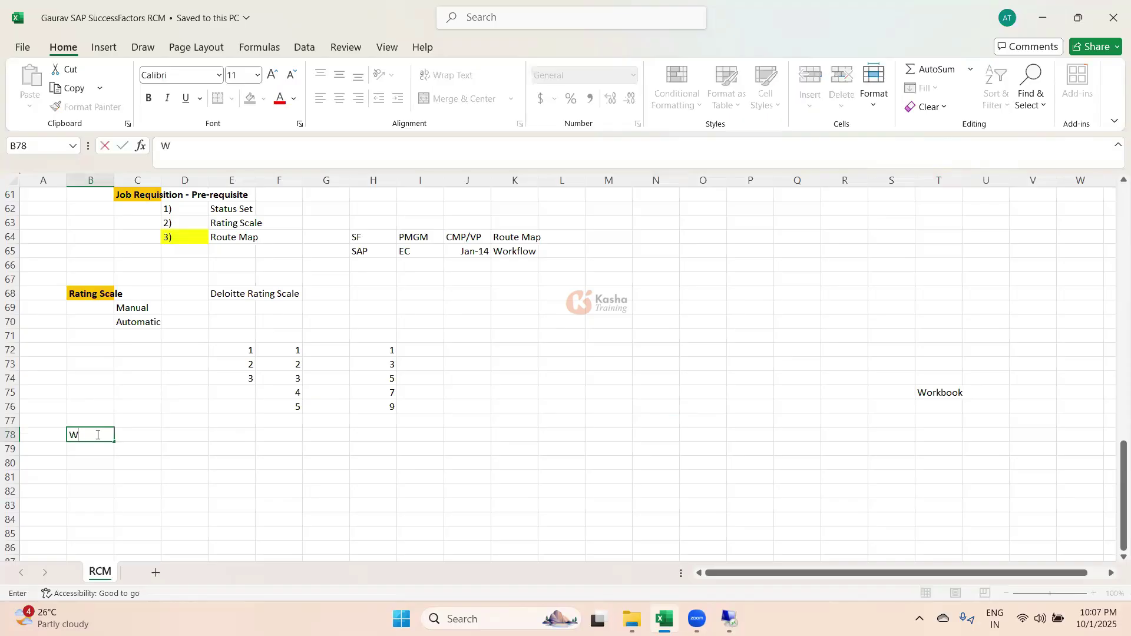
text(orkbook)
key(ctrl+Return)
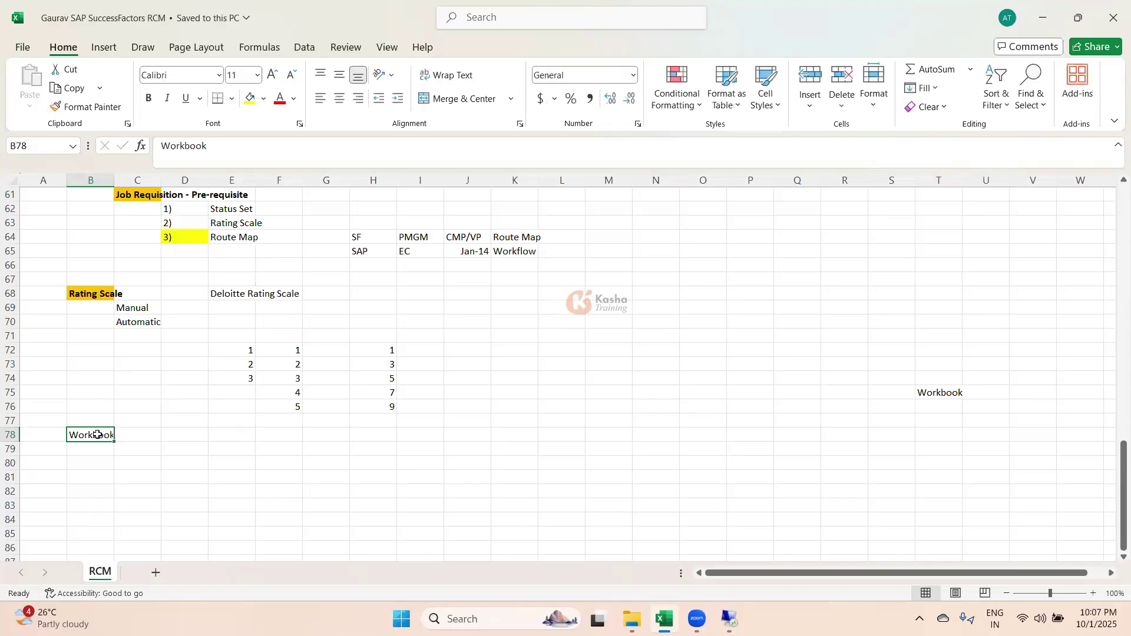
click(918, 398)
key(Delete)
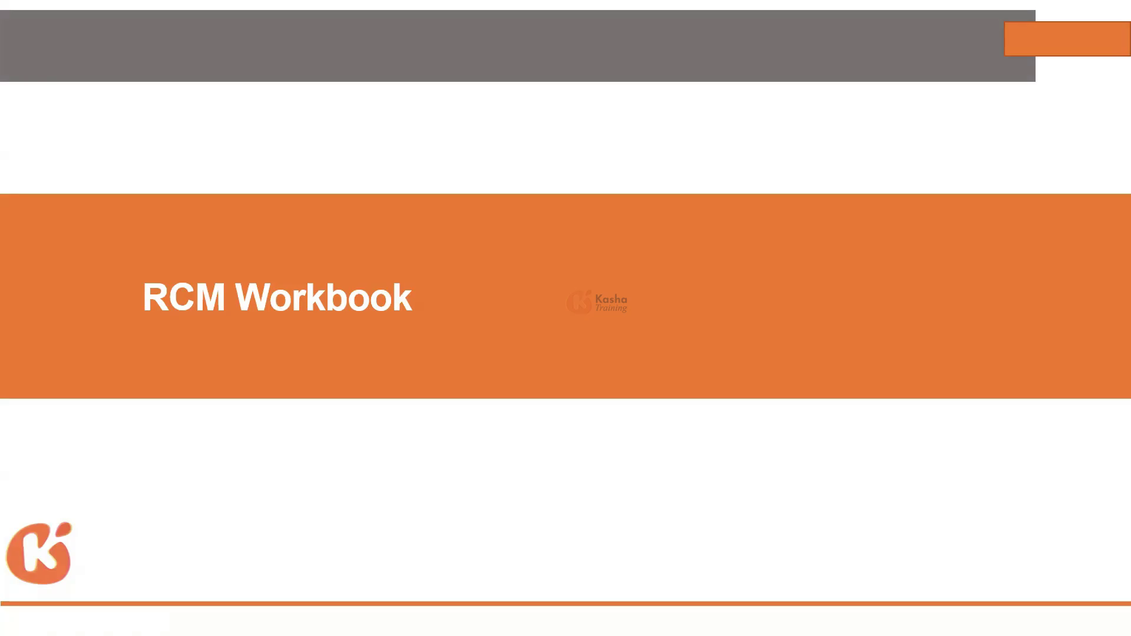
key(Right)
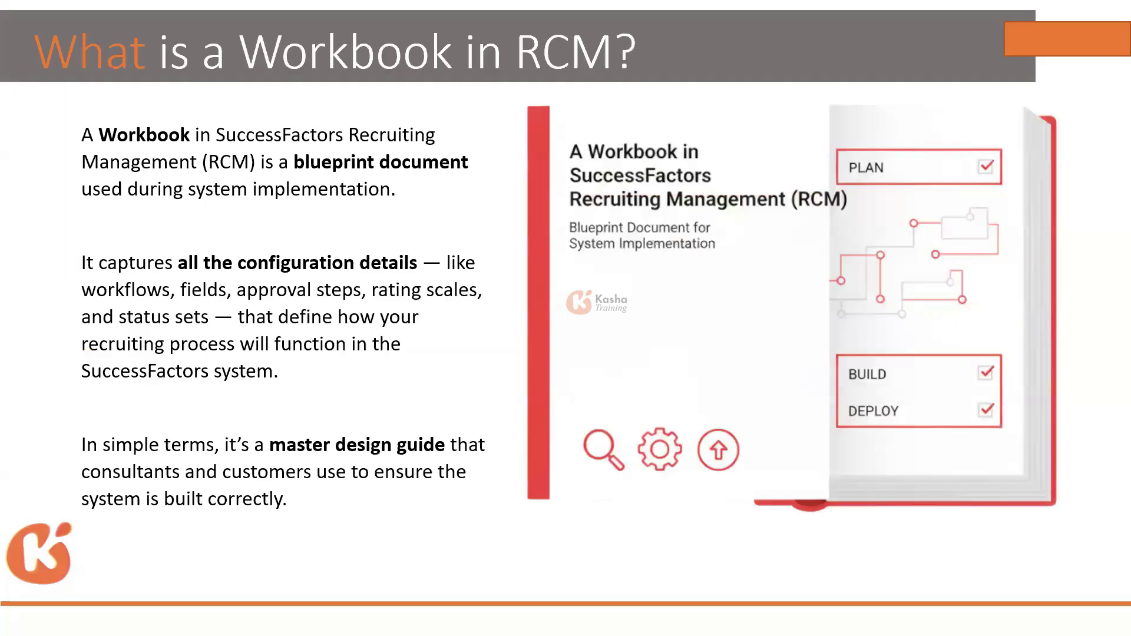
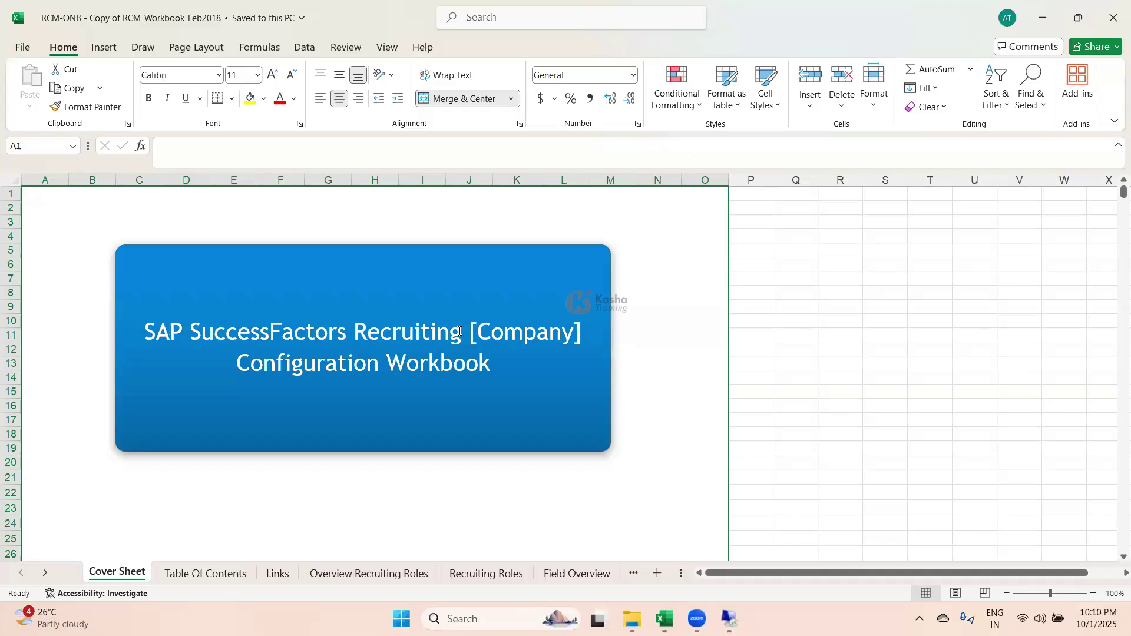
Step: Examine the cover sheet title of the RCM-ONB configuration workbook, marking the words "Recruiting" and "Company" in turn
mouse_move(460, 331)
mouse_down()
mouse_move(353, 331)
mouse_move(462, 334)
mouse_up()
key(Right)
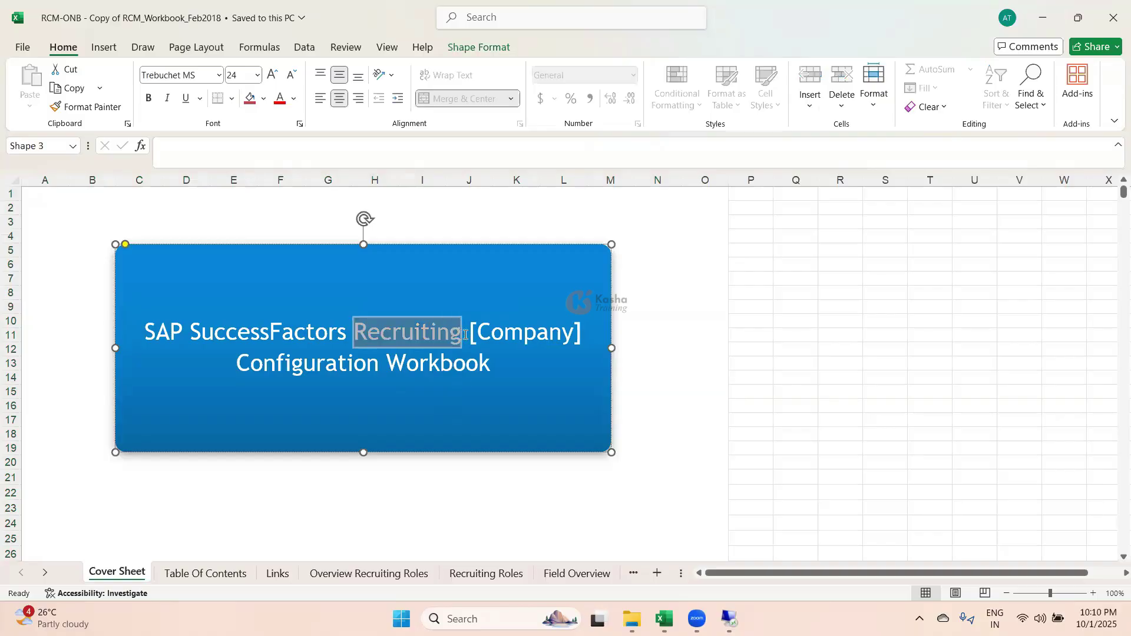
click(464, 416)
click(479, 331)
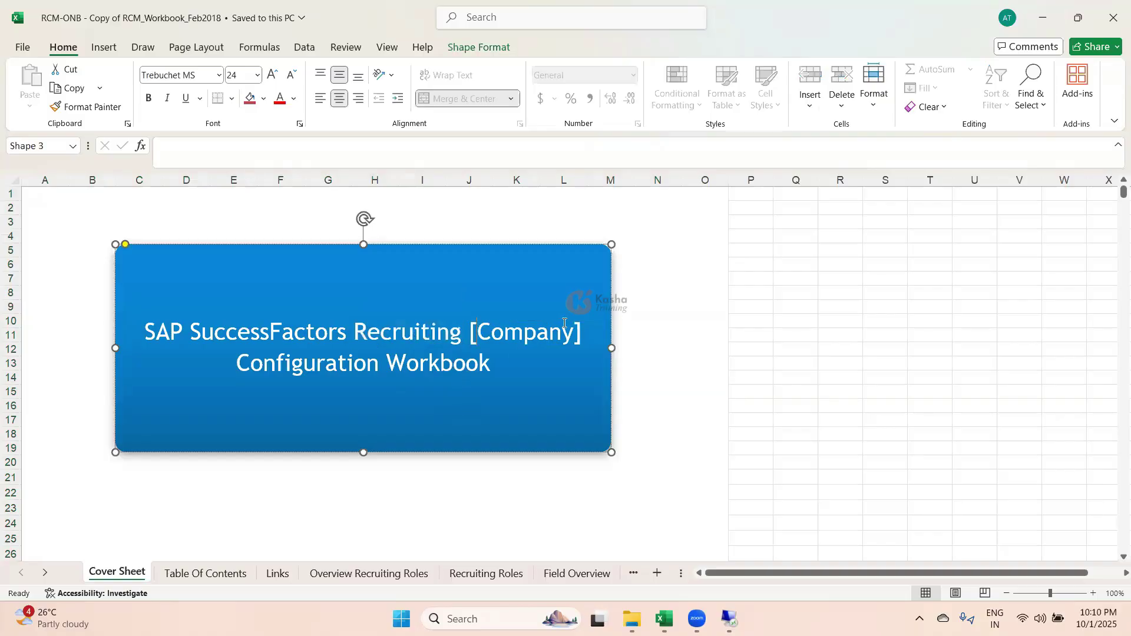
key(shift+Right)
key(shift+Right)
key(shift+Right)
key(shift+Right)
key(shift+Right)
key(shift+Right)
key(shift+Right)
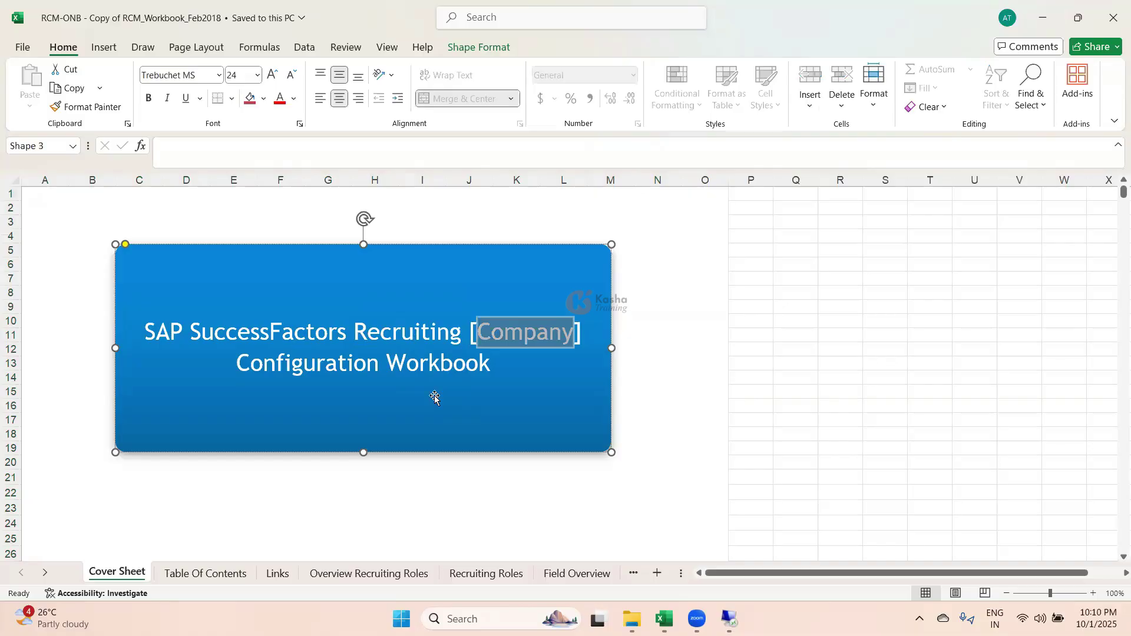
click(460, 371)
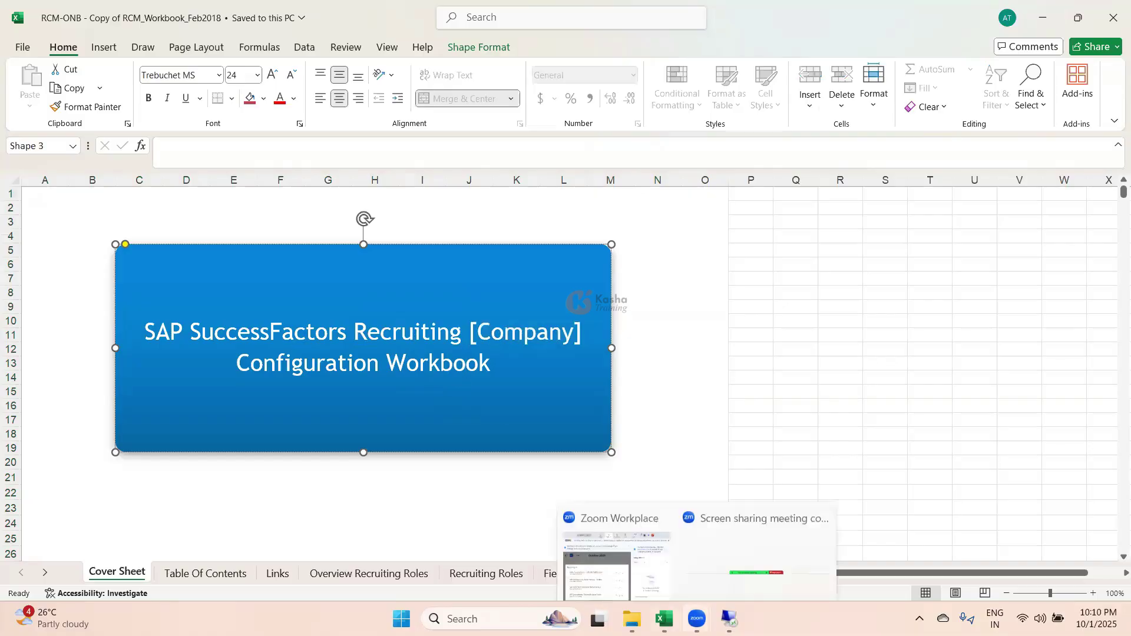
click(664, 618)
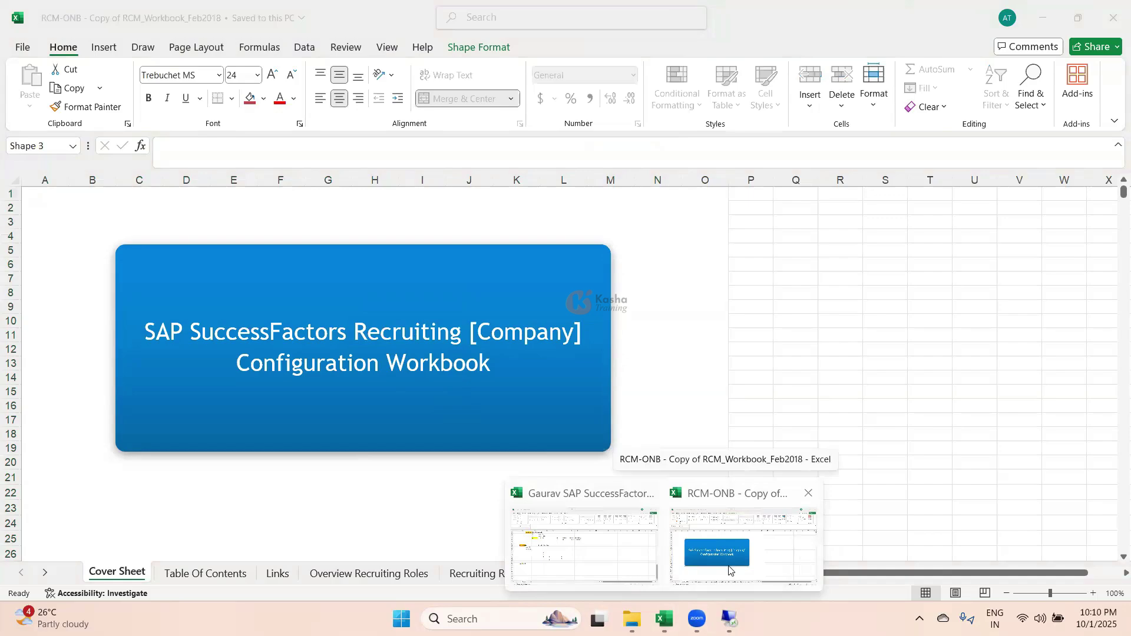
Step: Switch to the RCM notes workbook, enter "Configuration" in cell S78 and "Customization" in S79, and save
click(614, 558)
scroll(772, 489, down, 1)
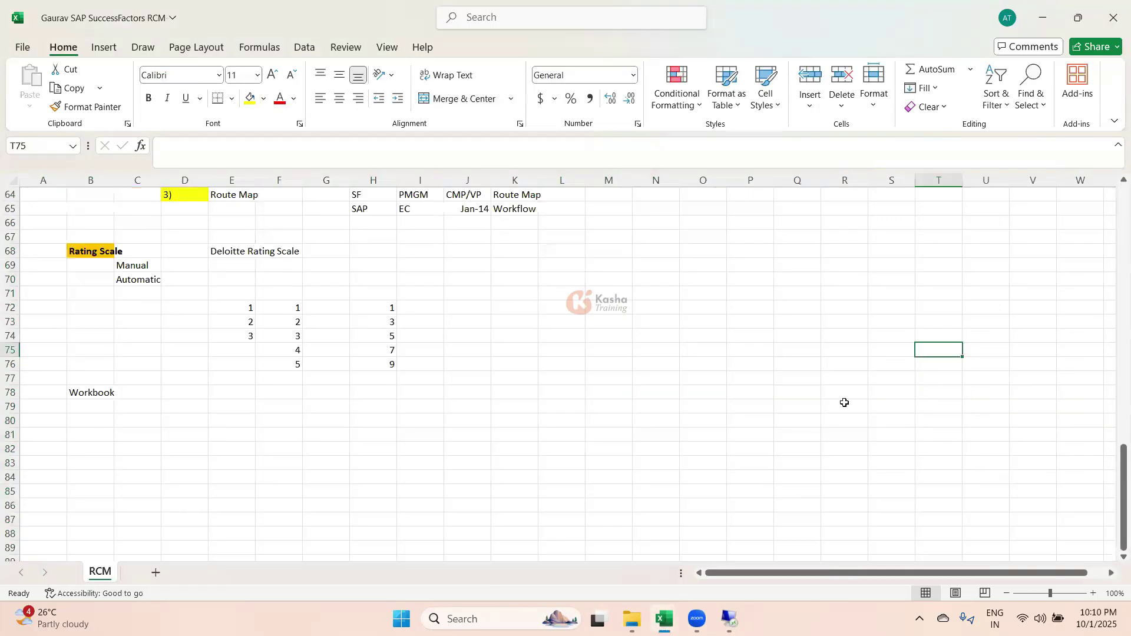
click(890, 392)
text(C)
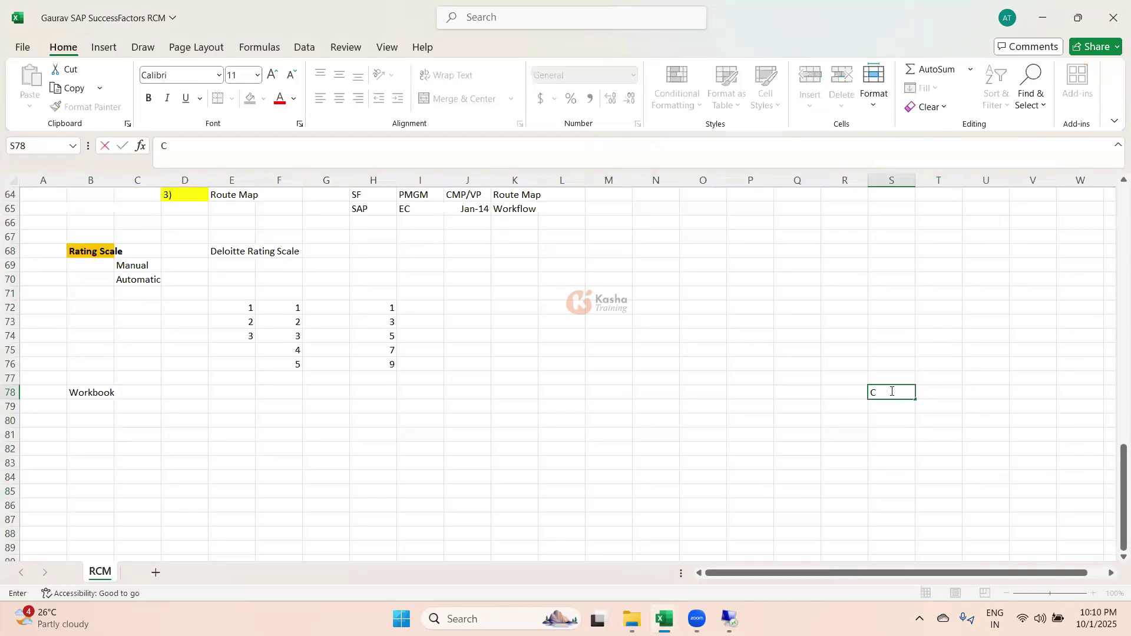
text(onfiguration)
key(Return)
text(Cust)
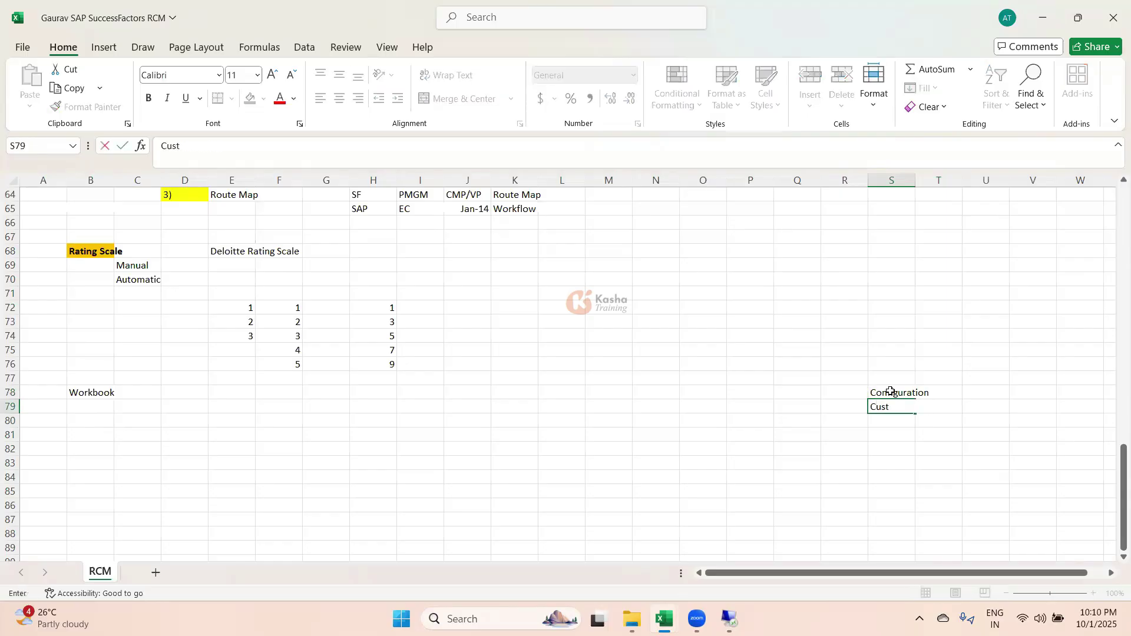
text(omization)
key(ctrl+s)
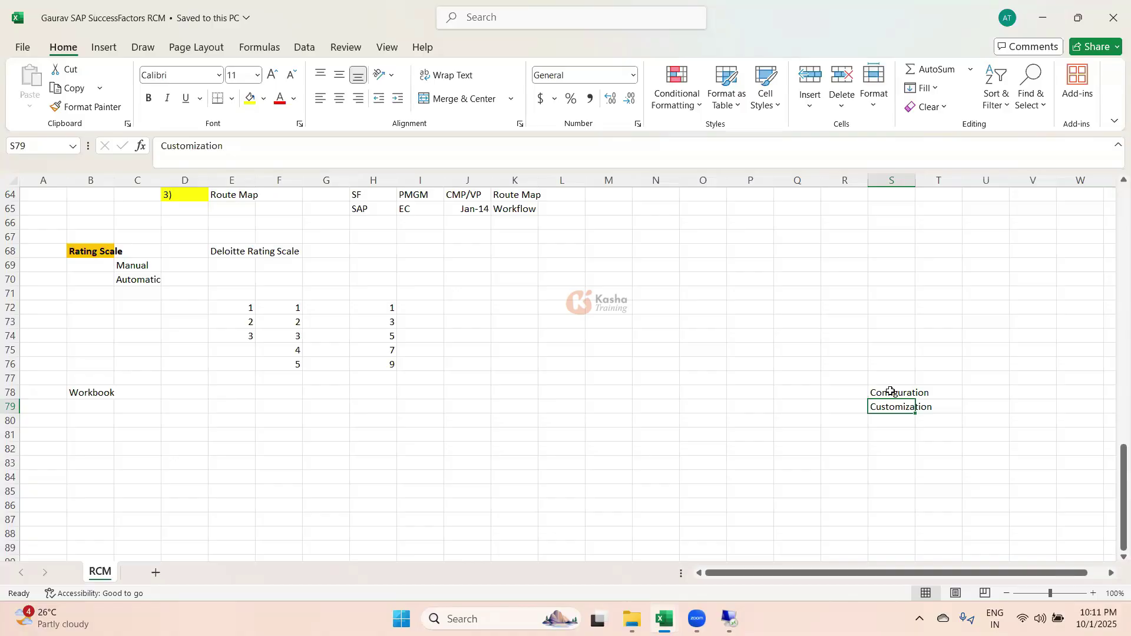
Step: Enter "Enhancement" in cell U79, beside the Customization entry
click(972, 408)
text(E)
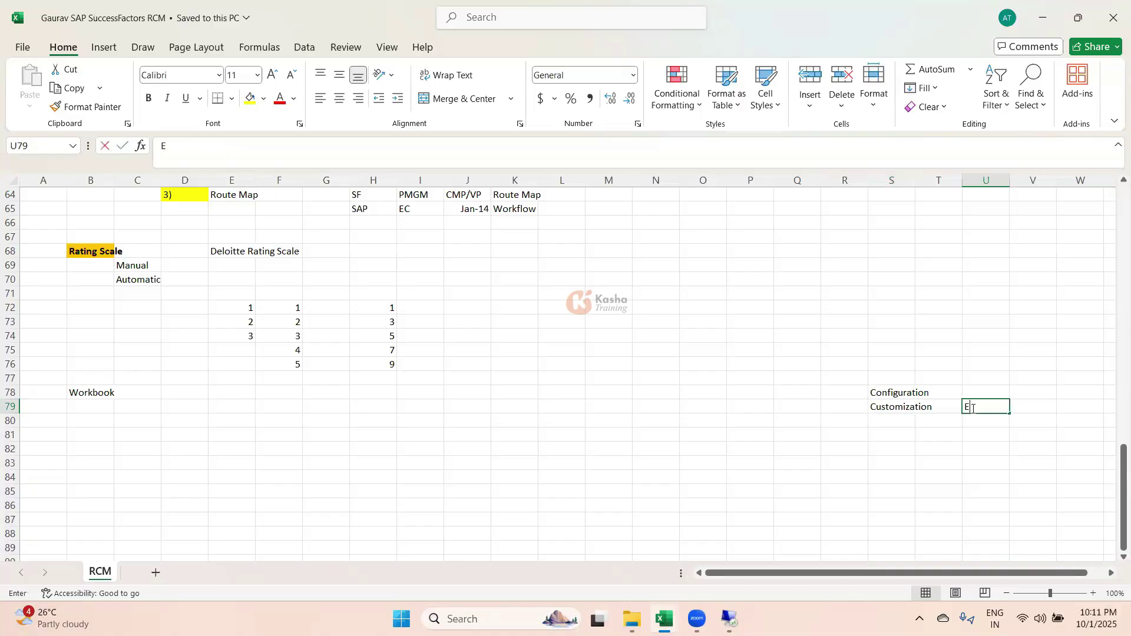
text(nhance)
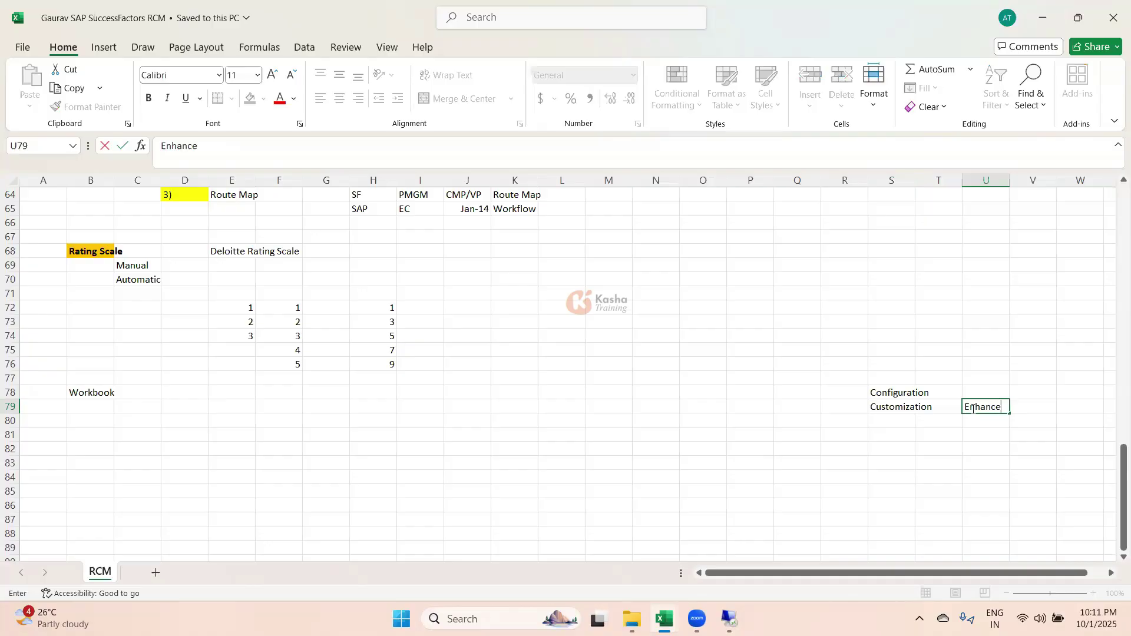
text(ment)
click(995, 432)
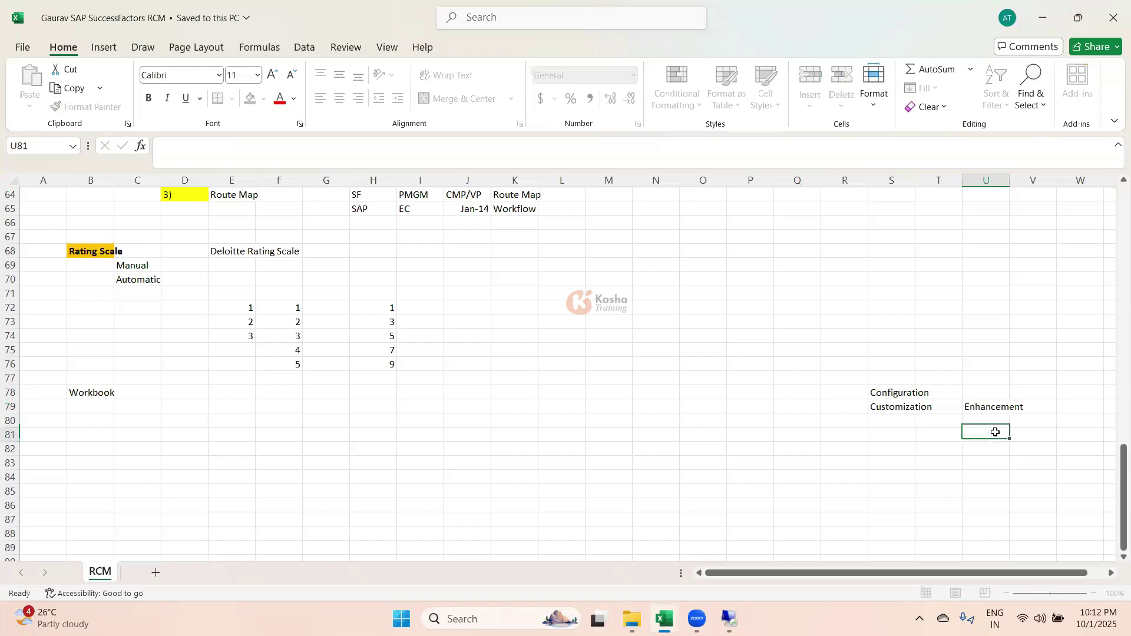
click(896, 394)
key(Down)
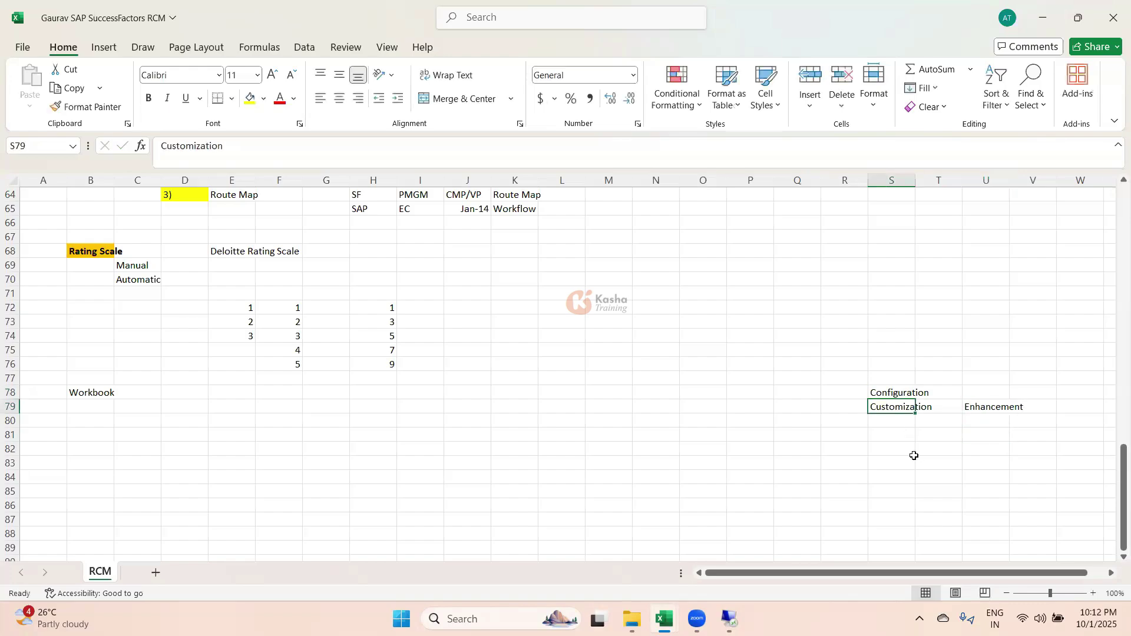
click(904, 394)
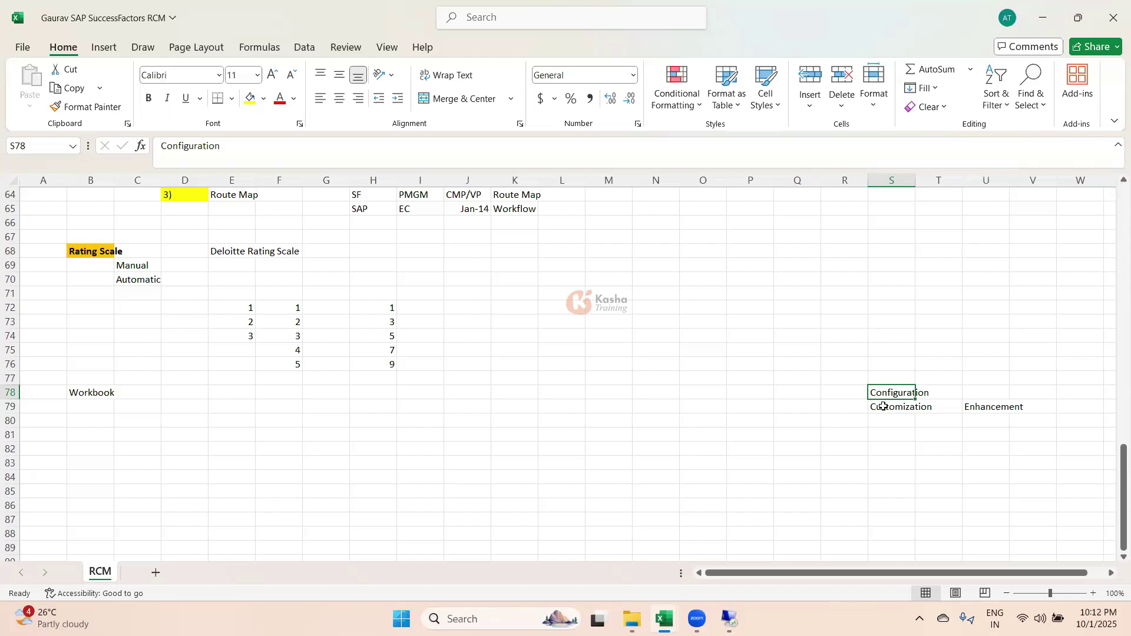
double_click(981, 390)
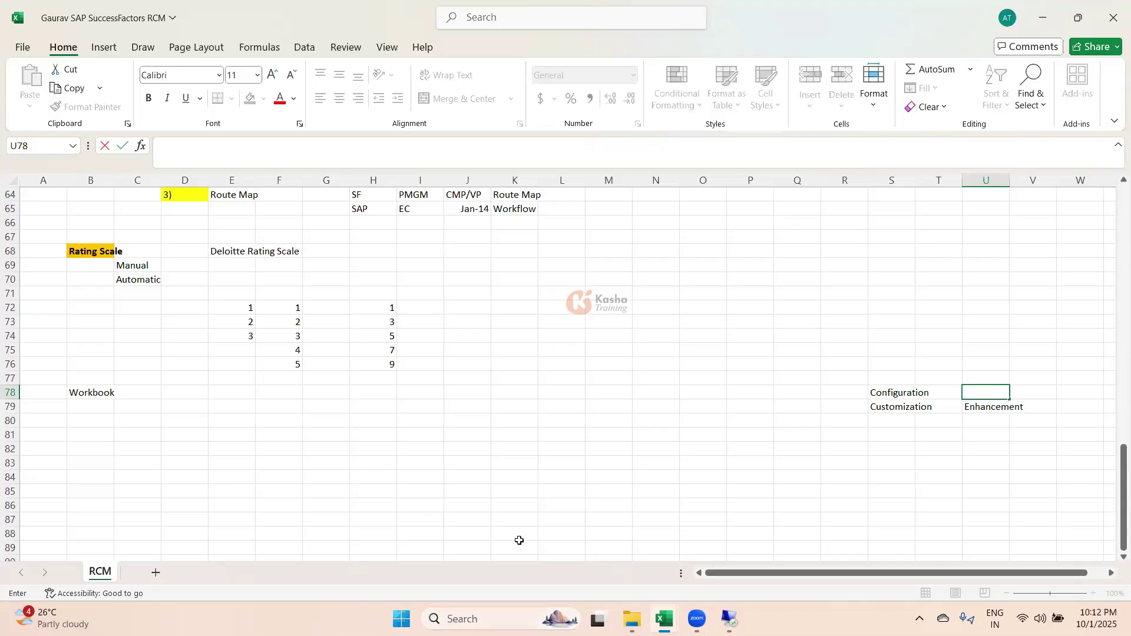
Step: Enter the example field labels "F Name" in cell L78 and "L Name" in cell M78
click(556, 391)
text(F Name)
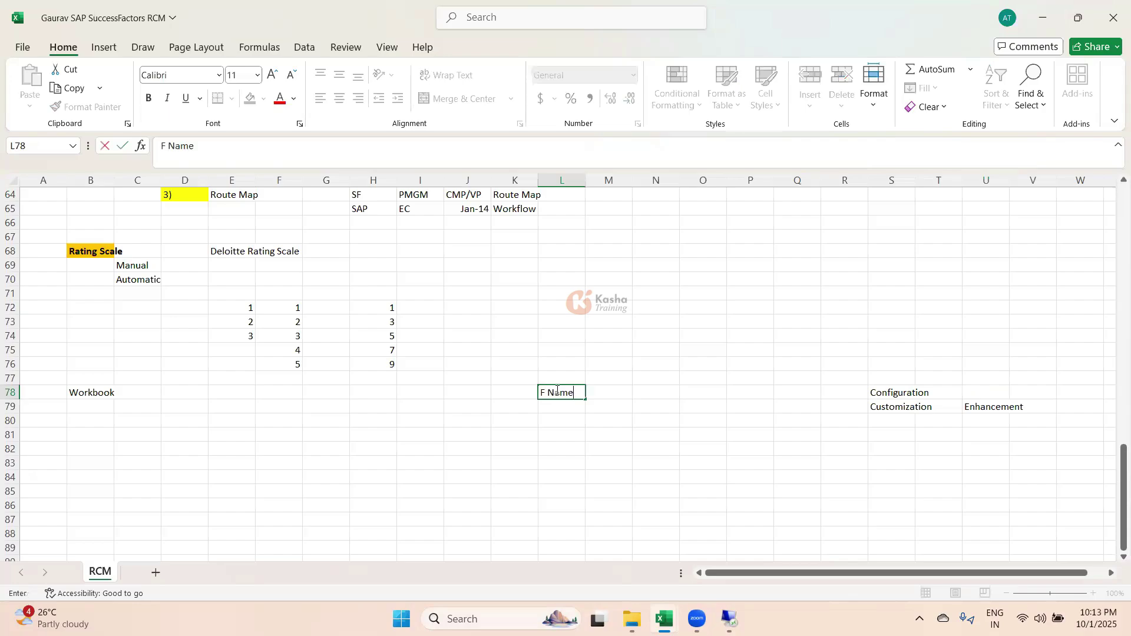
key(Tab)
text(L)
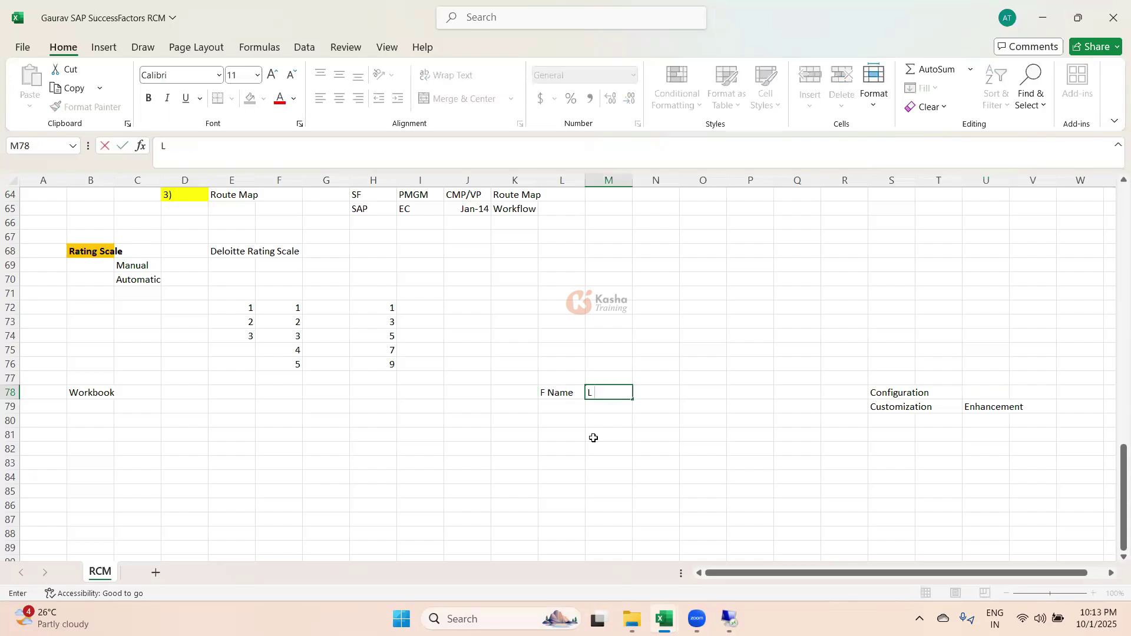
text( Name)
key(Return)
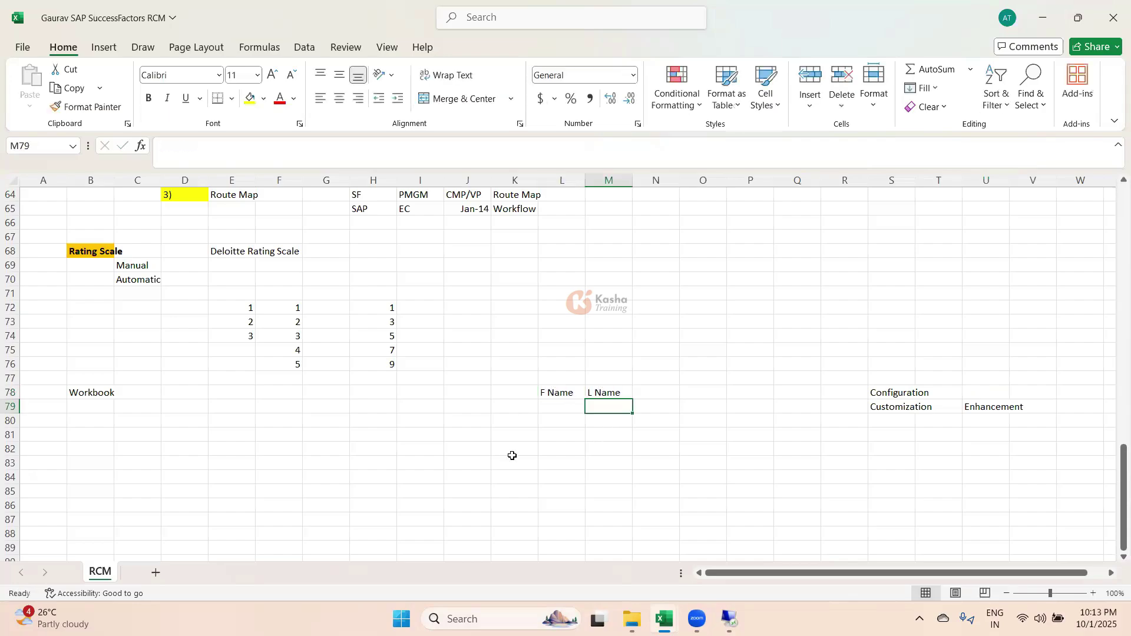
Step: Delete the F Name and L Name labels from cells L78:M78 and undo the deletion
click(551, 395)
click(598, 391)
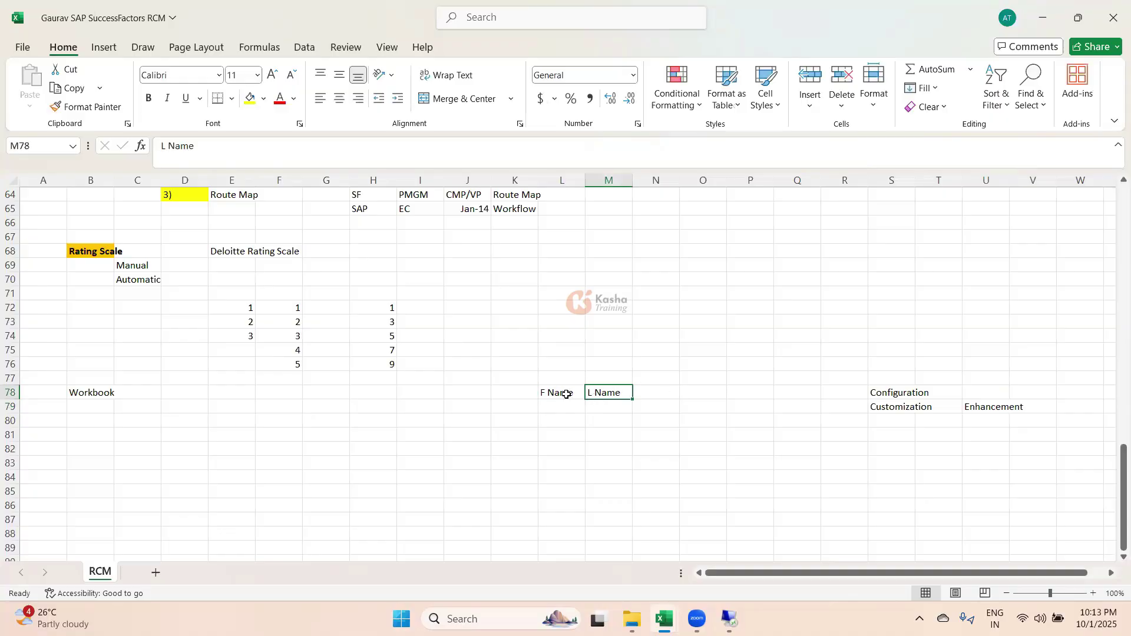
drag(567, 393, 603, 392)
click(601, 422)
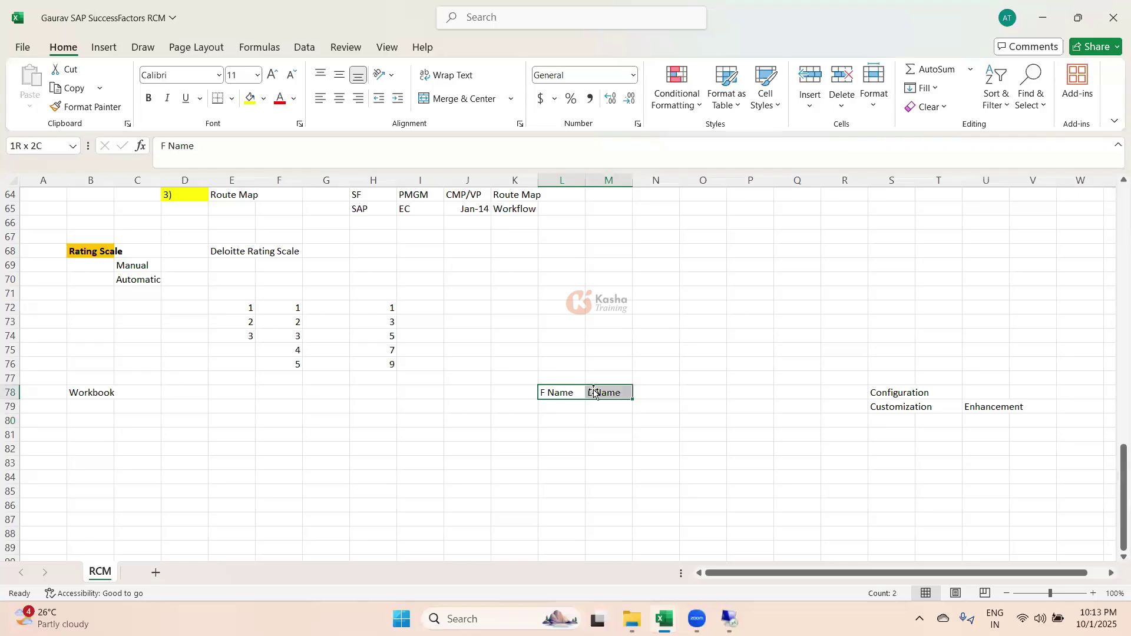
click(601, 436)
click(561, 392)
key(shift+Right)
key(Delete)
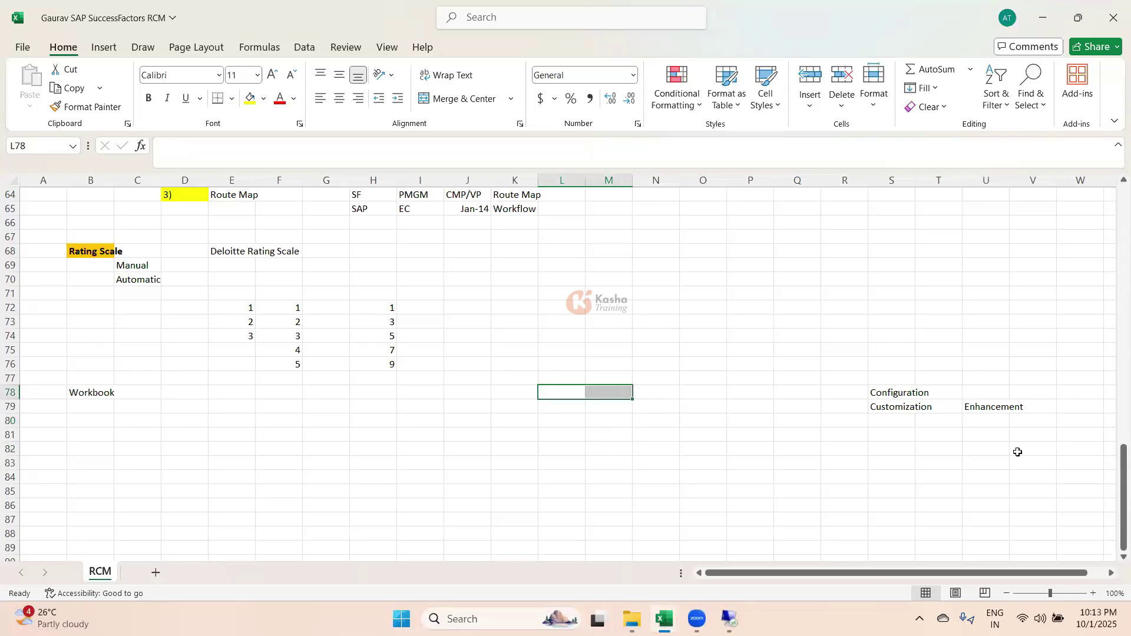
click(899, 406)
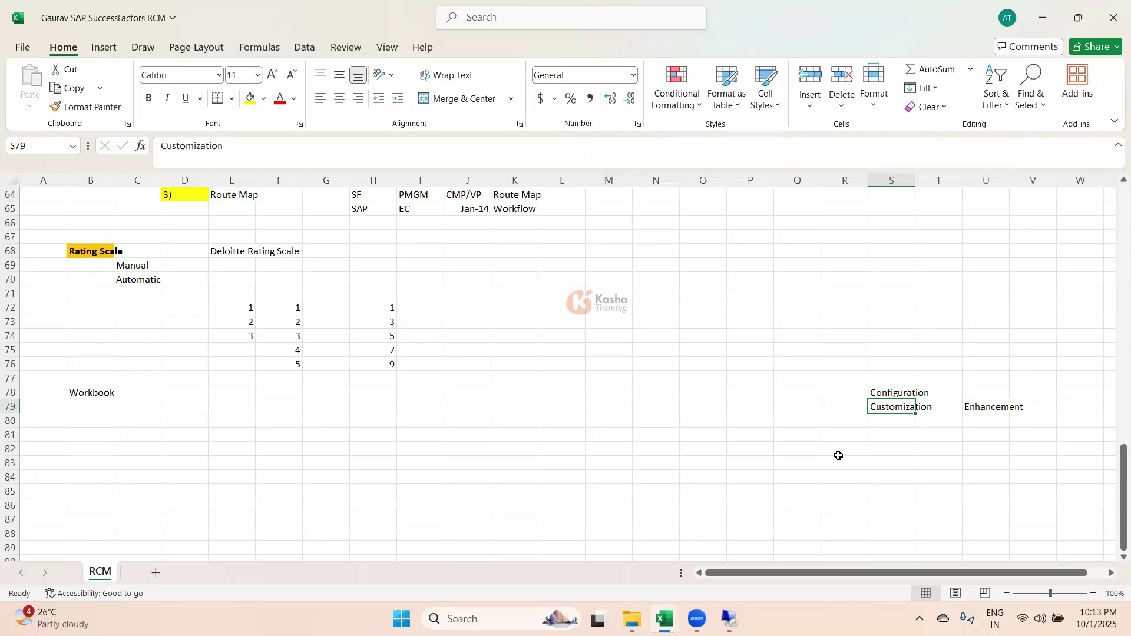
key(ctrl+z)
Step: Enter "Middle Name" in cell N78, beside the L Name label
double_click(624, 391)
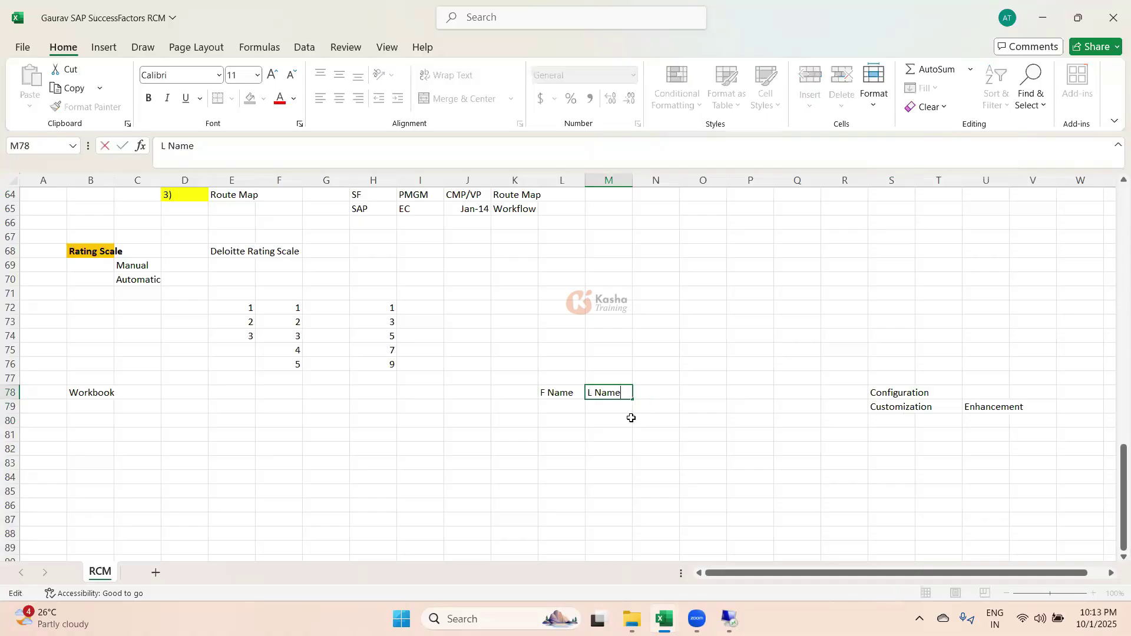
key(Escape)
click(655, 394)
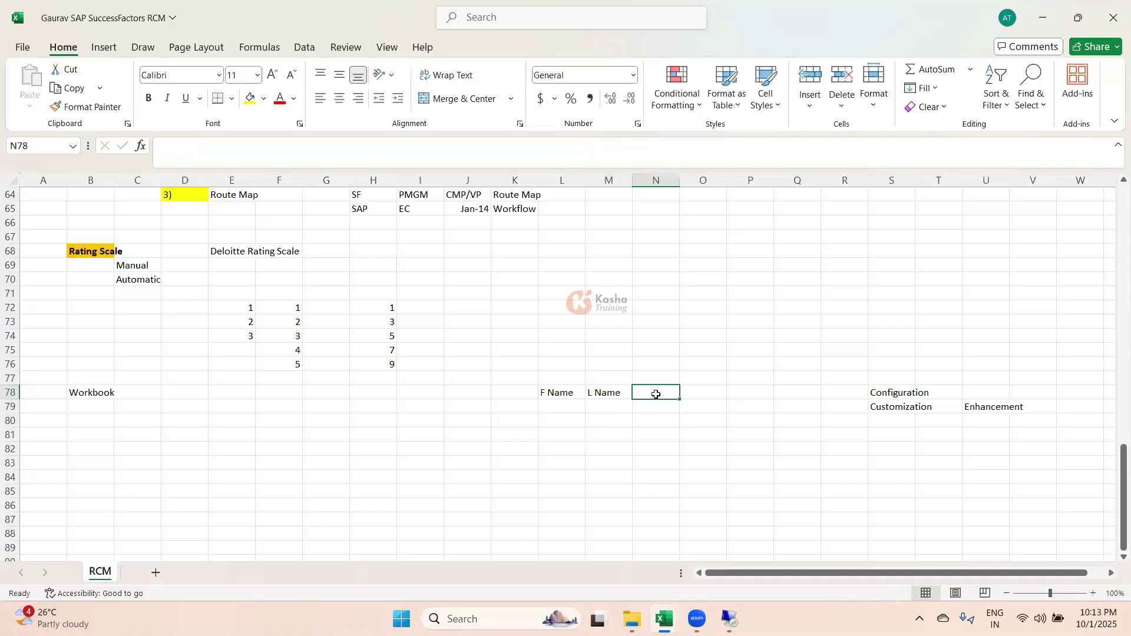
text(Middl)
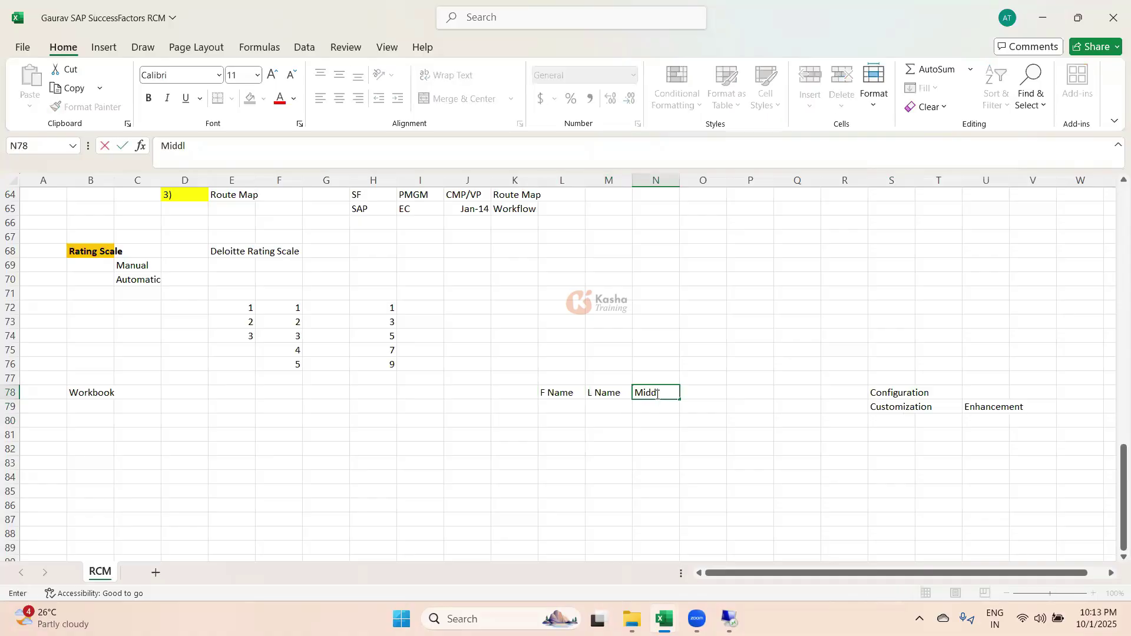
text(e Name)
key(ctrl+Return)
Step: Review the Configuration, Customization and Enhancement entries in cells S78, S79 and U79
click(1005, 409)
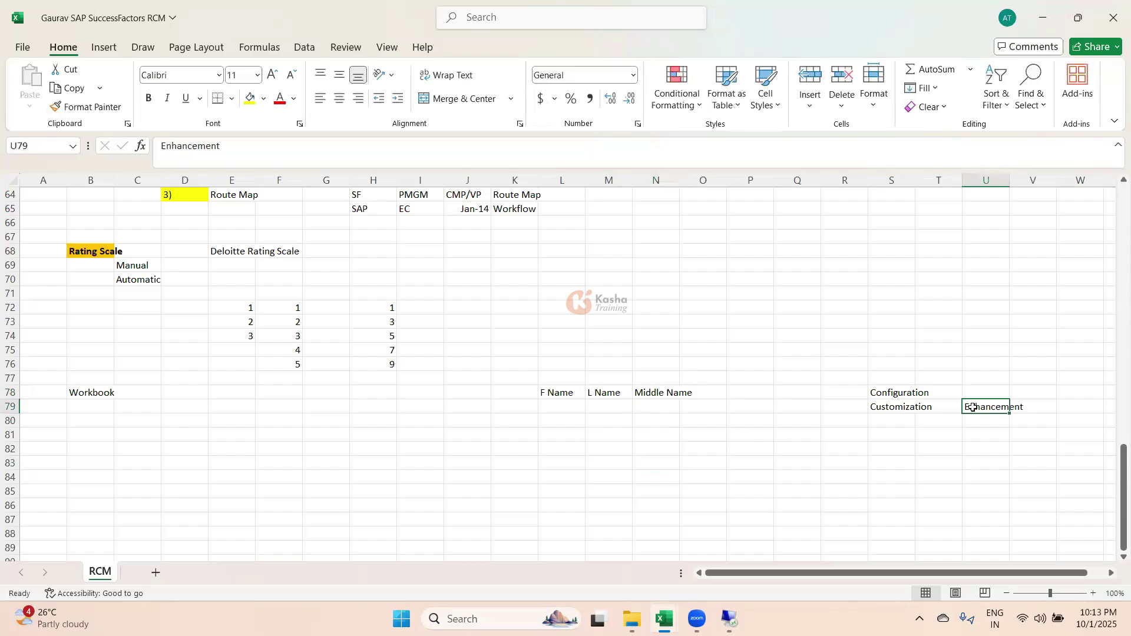
click(892, 392)
click(890, 407)
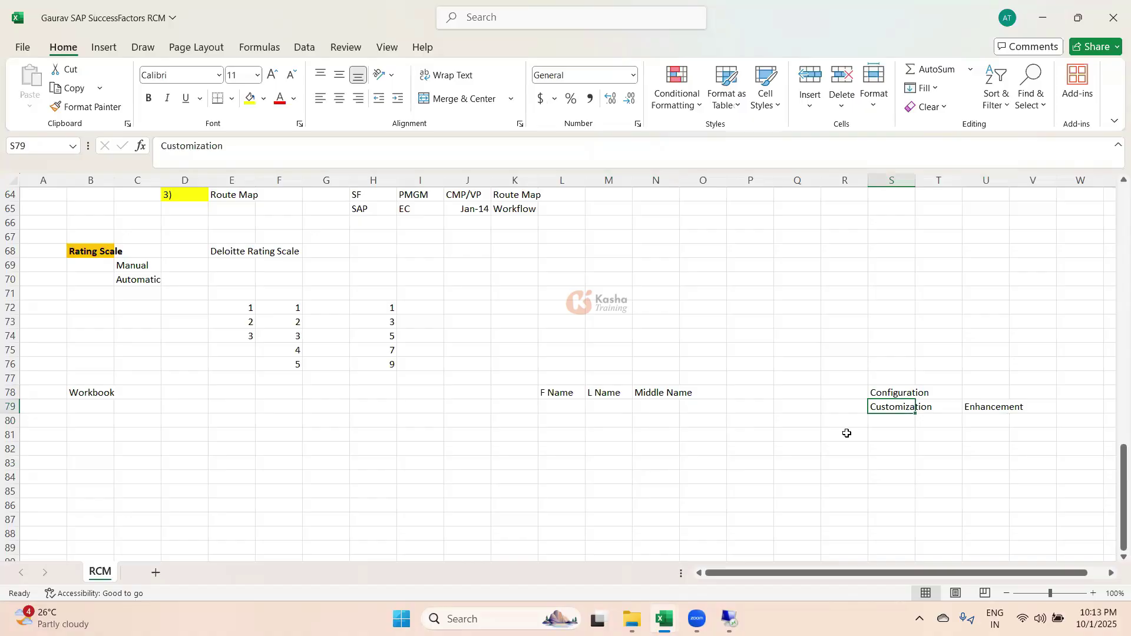
click(895, 393)
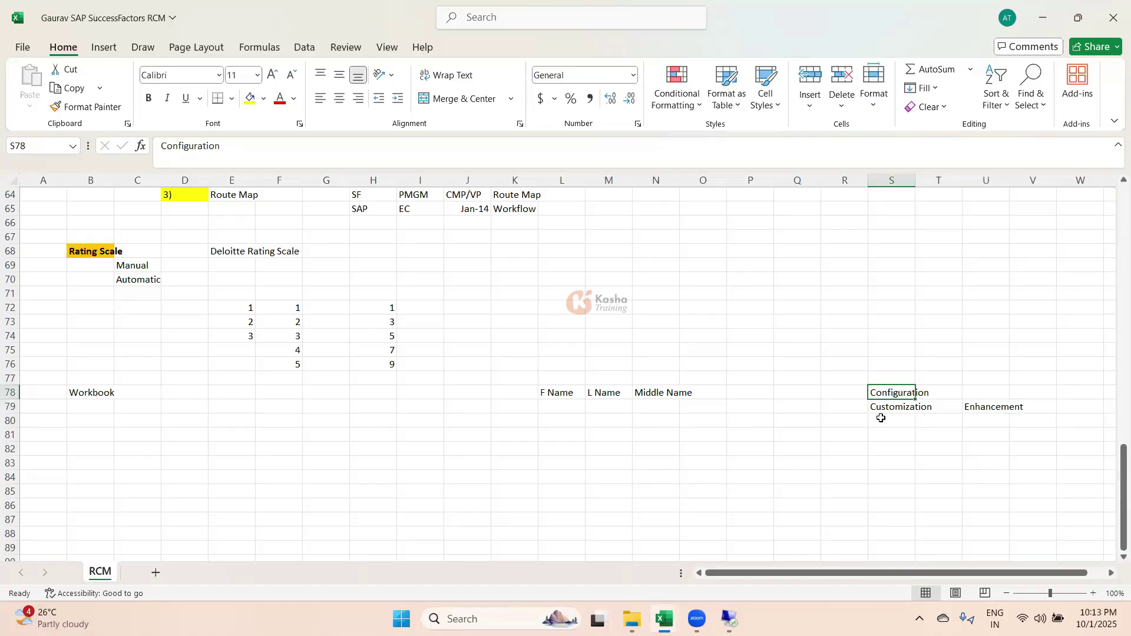
click(894, 407)
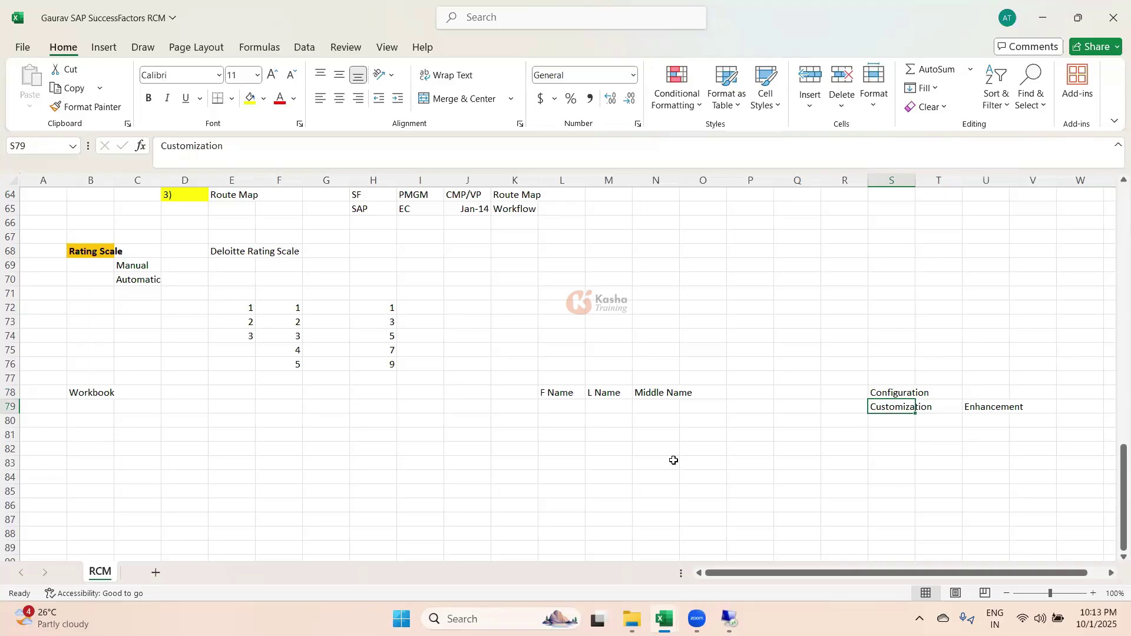
click(504, 308)
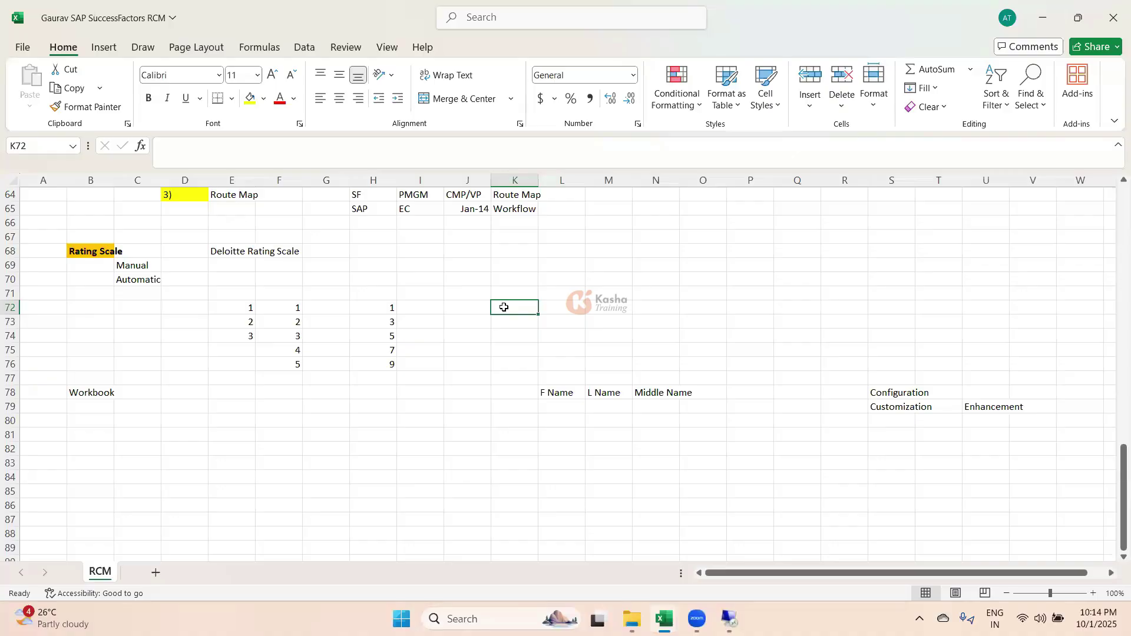
click(901, 406)
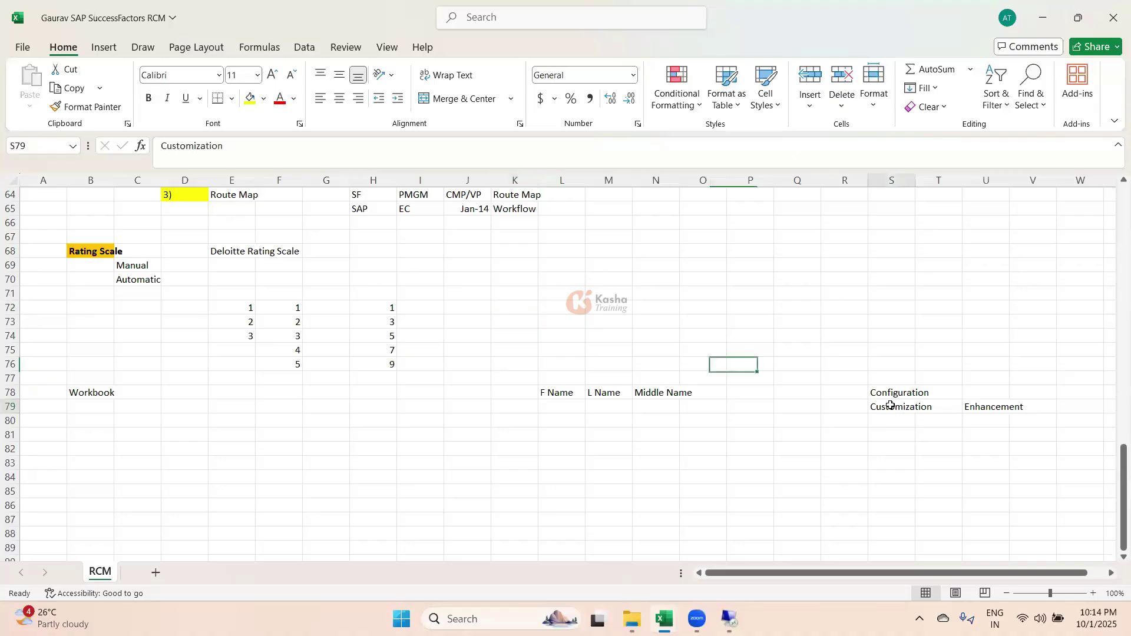
key(Up)
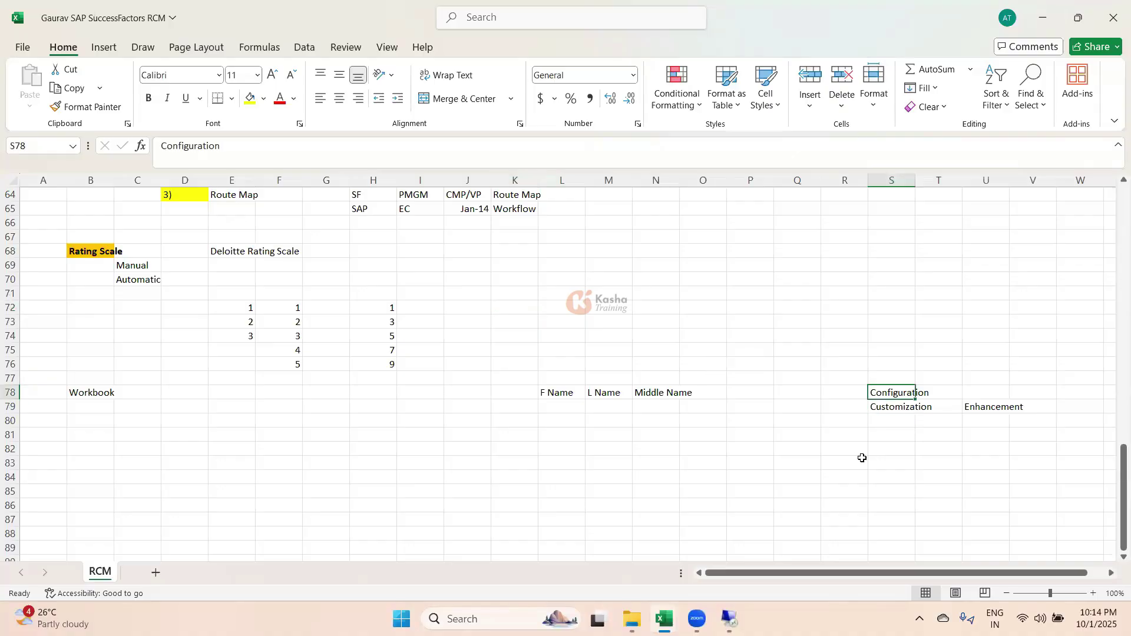
Step: Enter "(Cloud Based system)" in cell U78, beside the Configuration entry
click(978, 396)
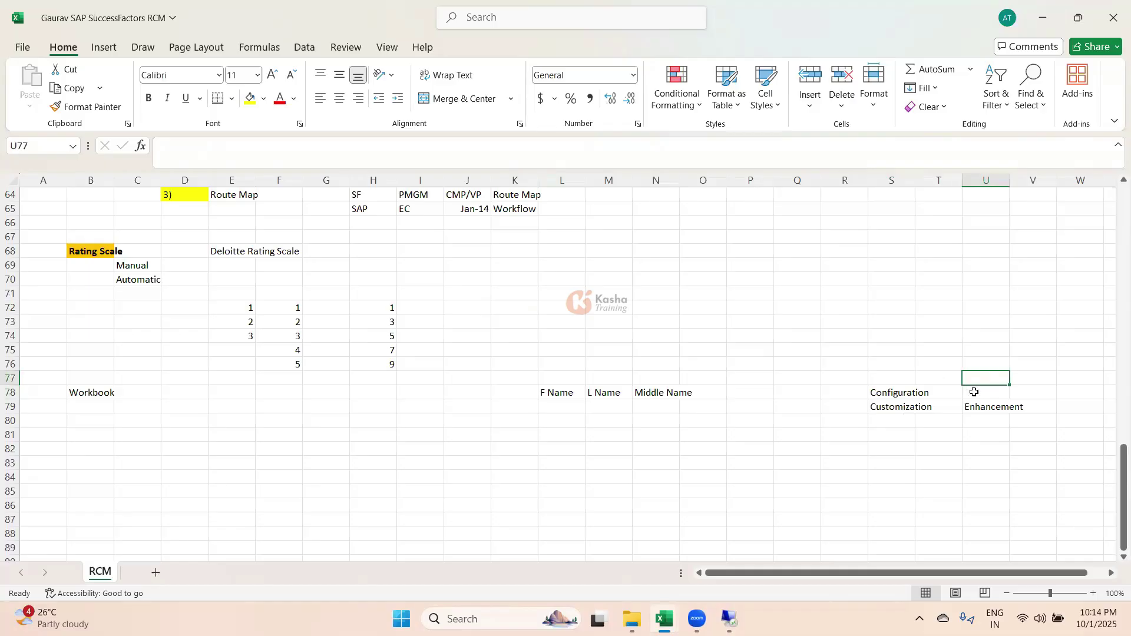
text((Cloud Based syst)
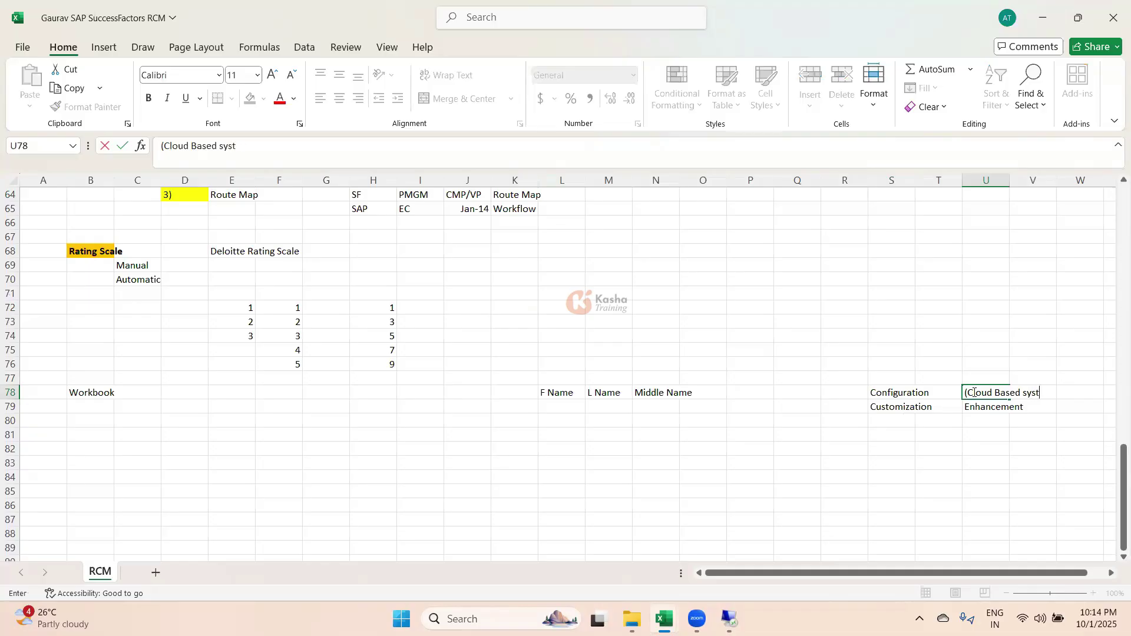
text(em))
click(373, 463)
click(109, 398)
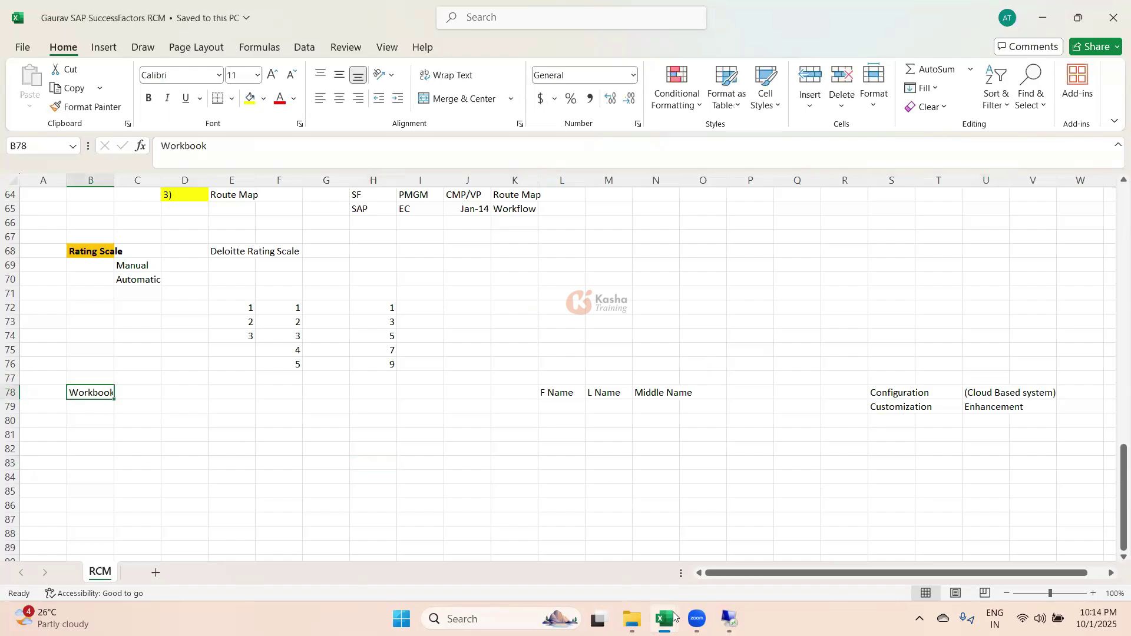
Step: Switch to the RCM-ONB workbook and look through its Cover Sheet, Table Of Contents, Links and Overview Recruiting Roles sheets
mouse_move(664, 618)
click(716, 557)
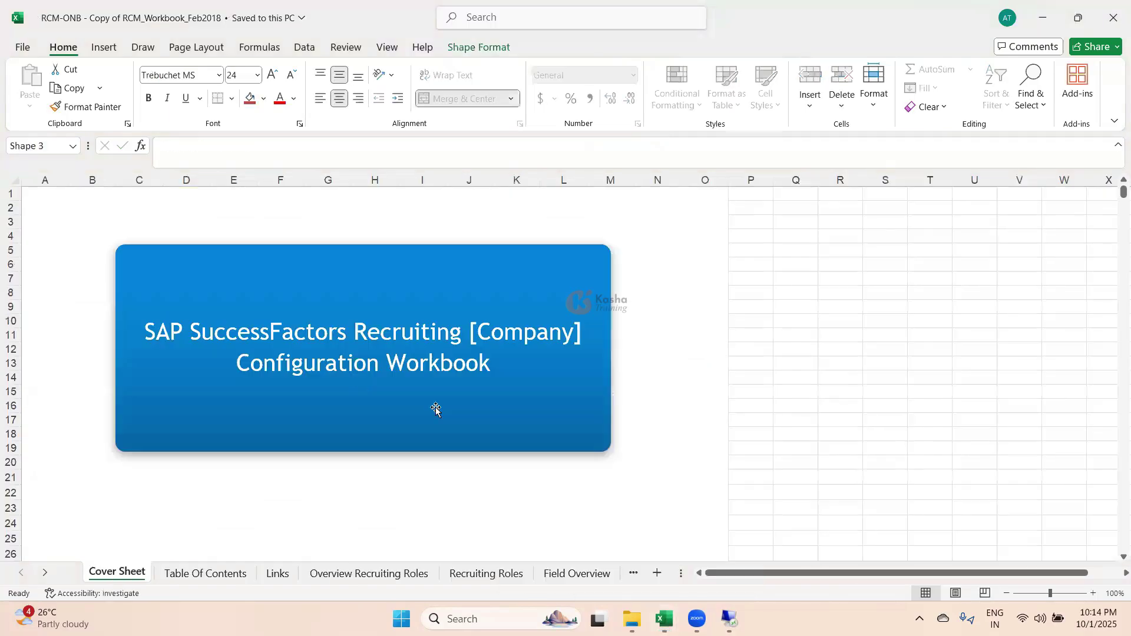
click(470, 367)
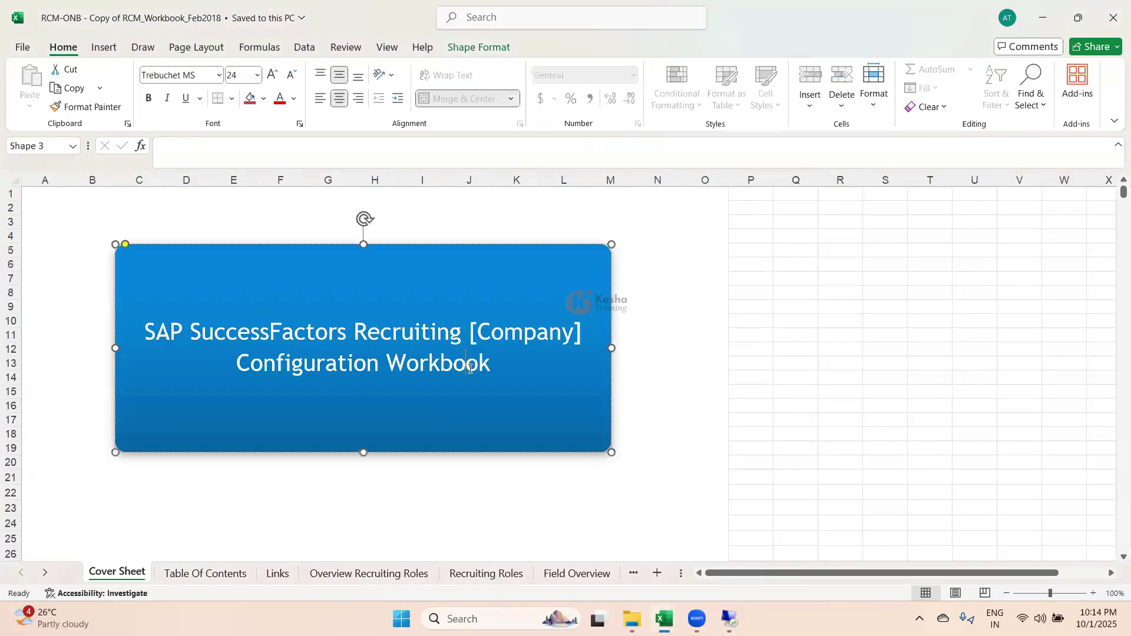
click(204, 567)
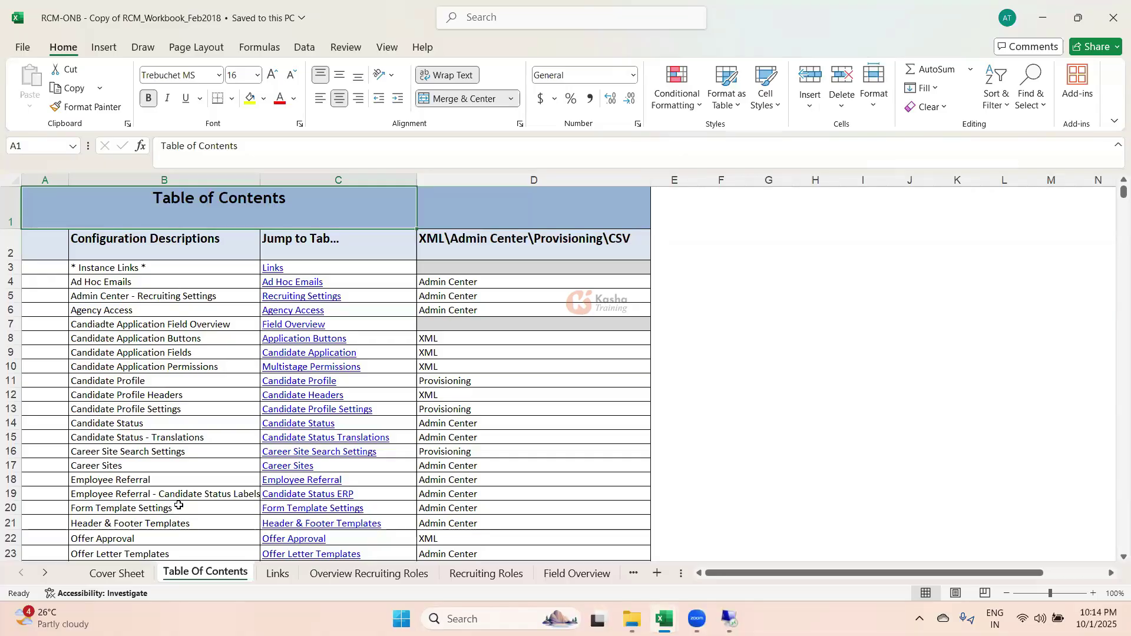
click(275, 574)
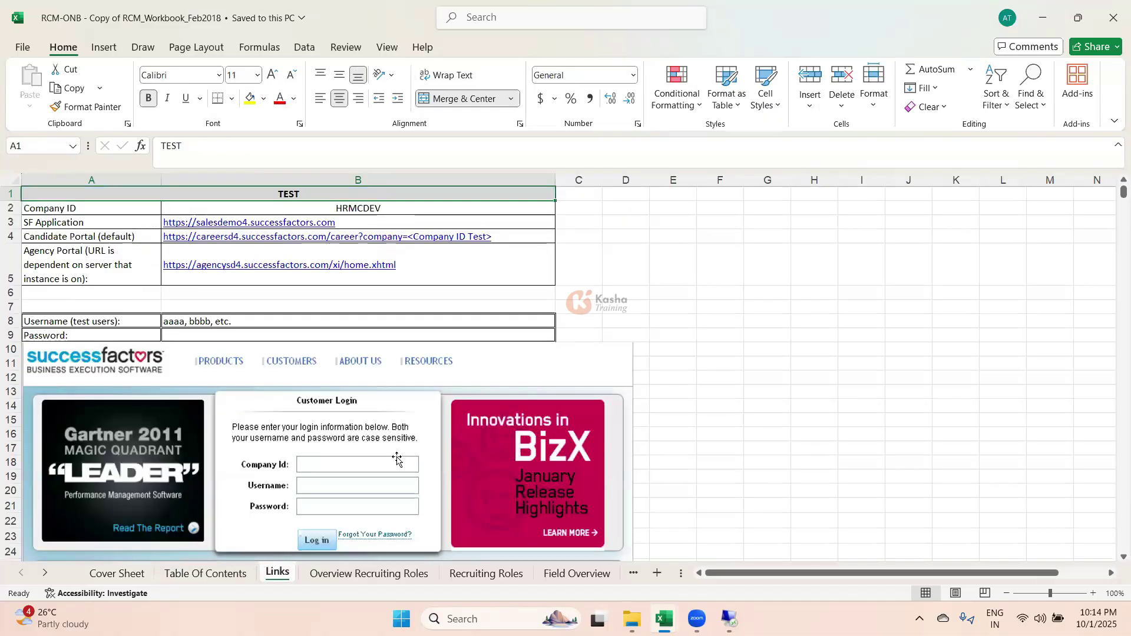
click(353, 575)
scroll(316, 411, down, 1)
scroll(315, 411, down, 2)
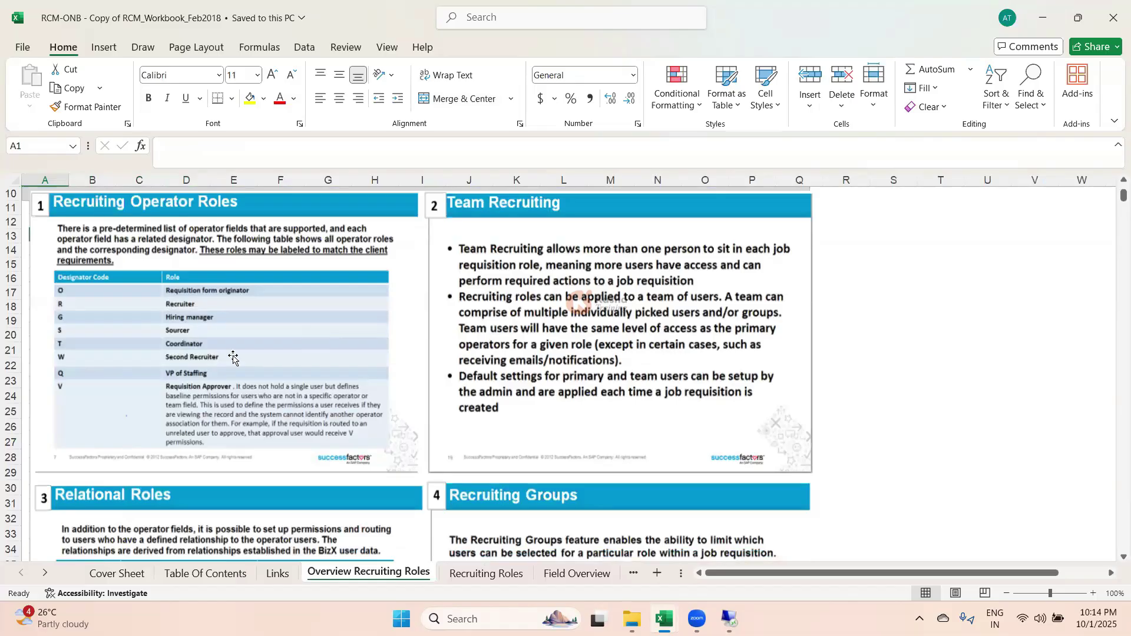
Step: Examine the Recruiting Operator Roles, Team Recruiting, Relational Roles and Recruiting Groups overviews on the Overview Recruiting Roles sheet
click(288, 358)
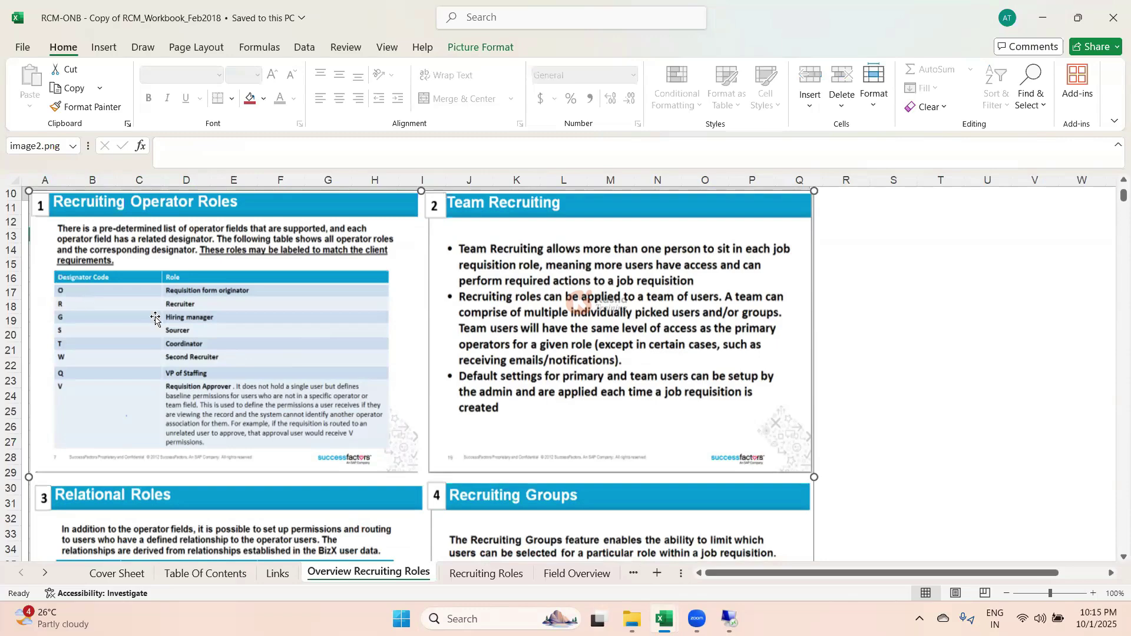
scroll(386, 436, down, 4)
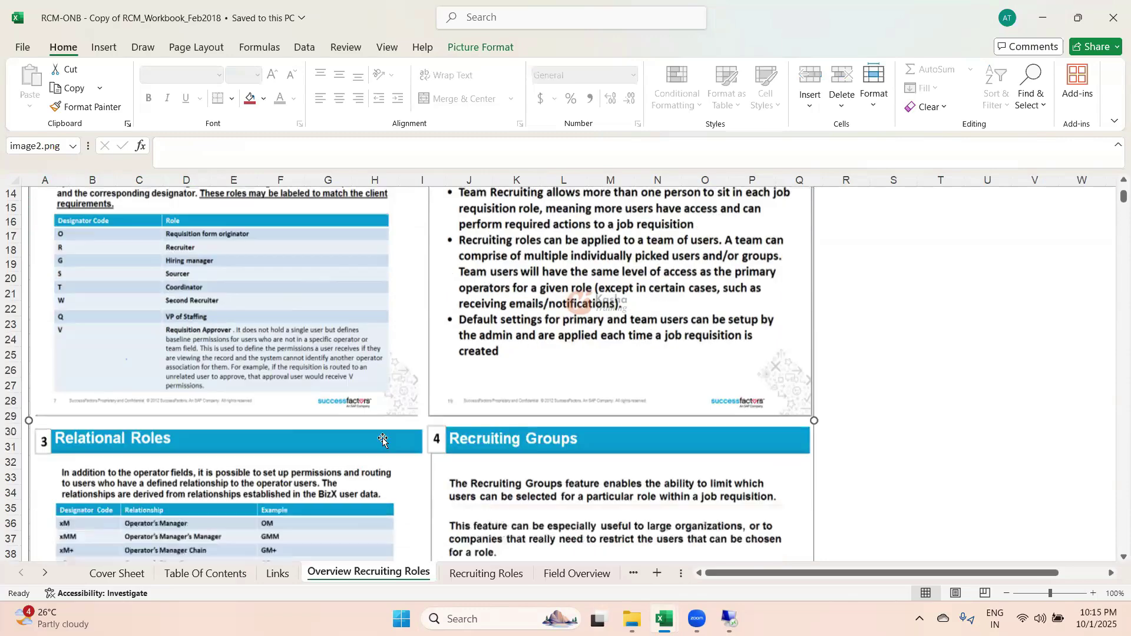
scroll(379, 448, down, 1)
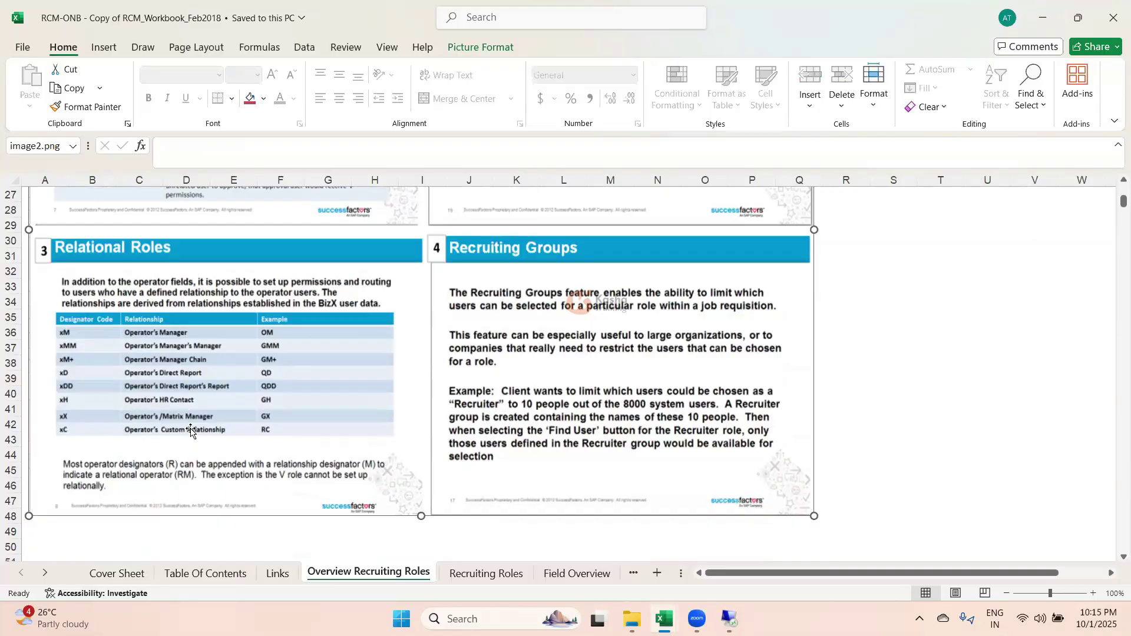
scroll(191, 432, down, 4)
scroll(191, 431, up, 2)
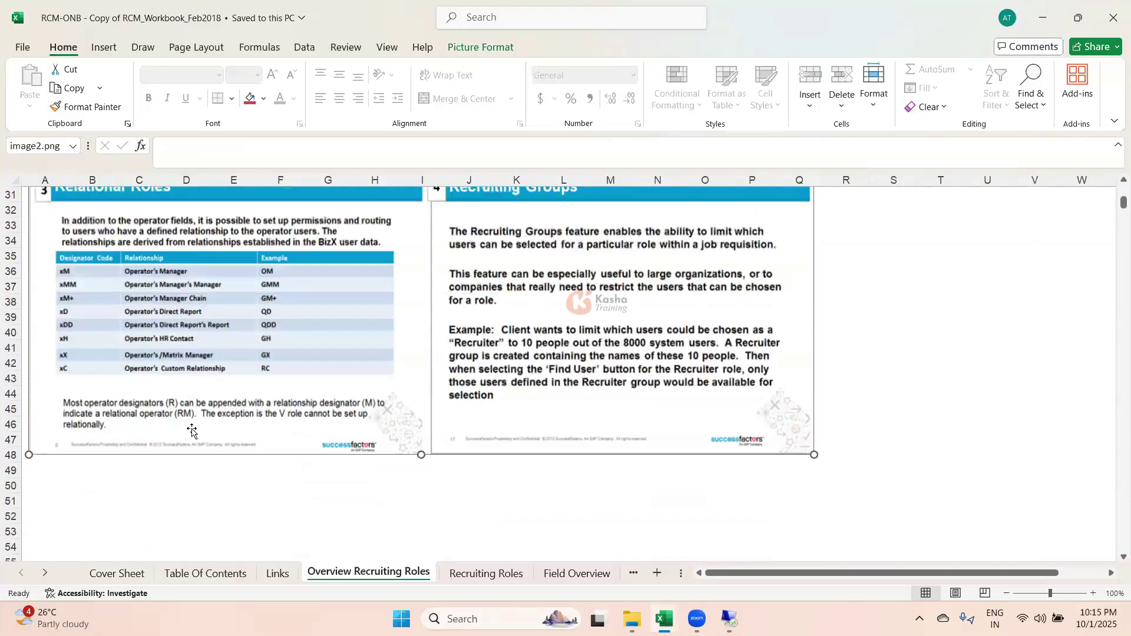
scroll(192, 432, up, 10)
scroll(100, 345, down, 1)
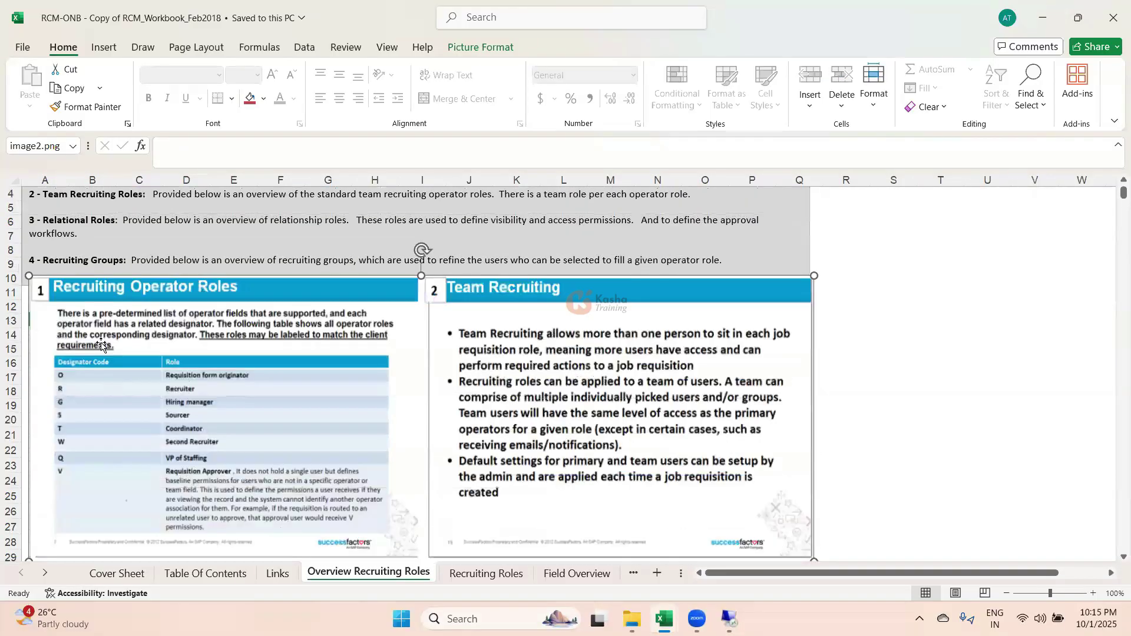
scroll(177, 413, down, 1)
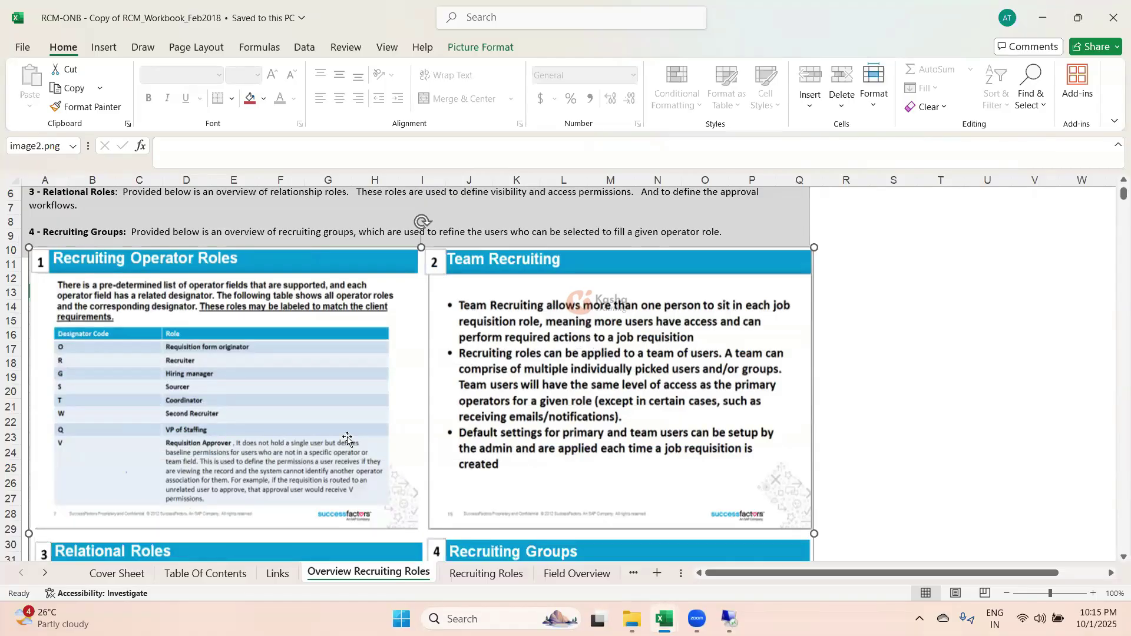
Step: Open the Recruiting Roles sheet and review the SF roles with their customer labels and team roles
click(481, 574)
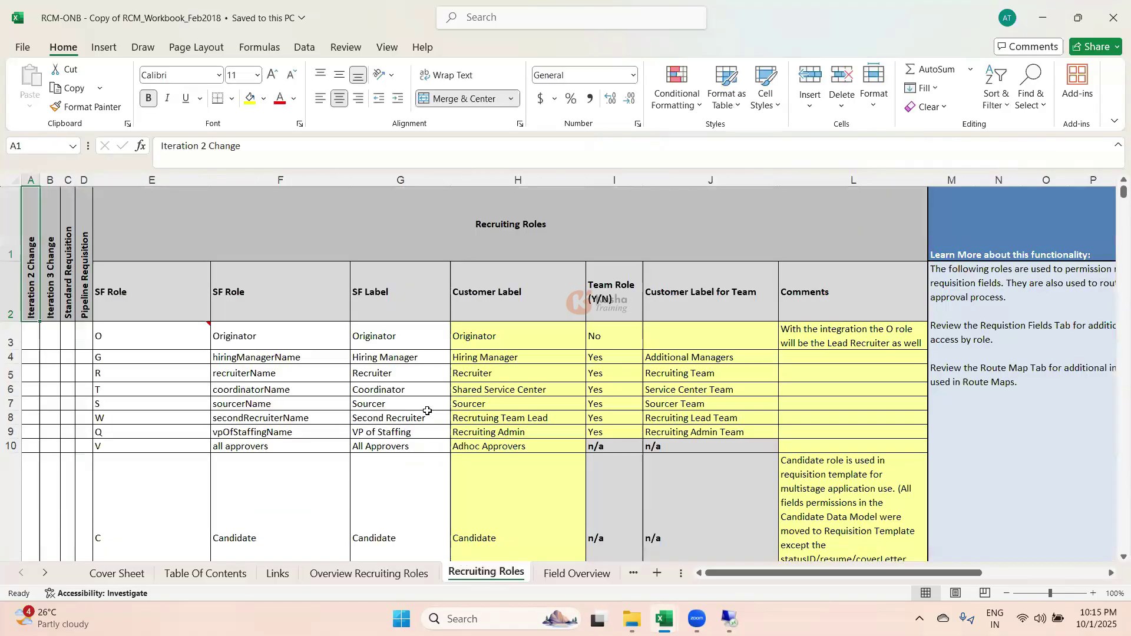
scroll(416, 440, down, 2)
scroll(354, 400, up, 2)
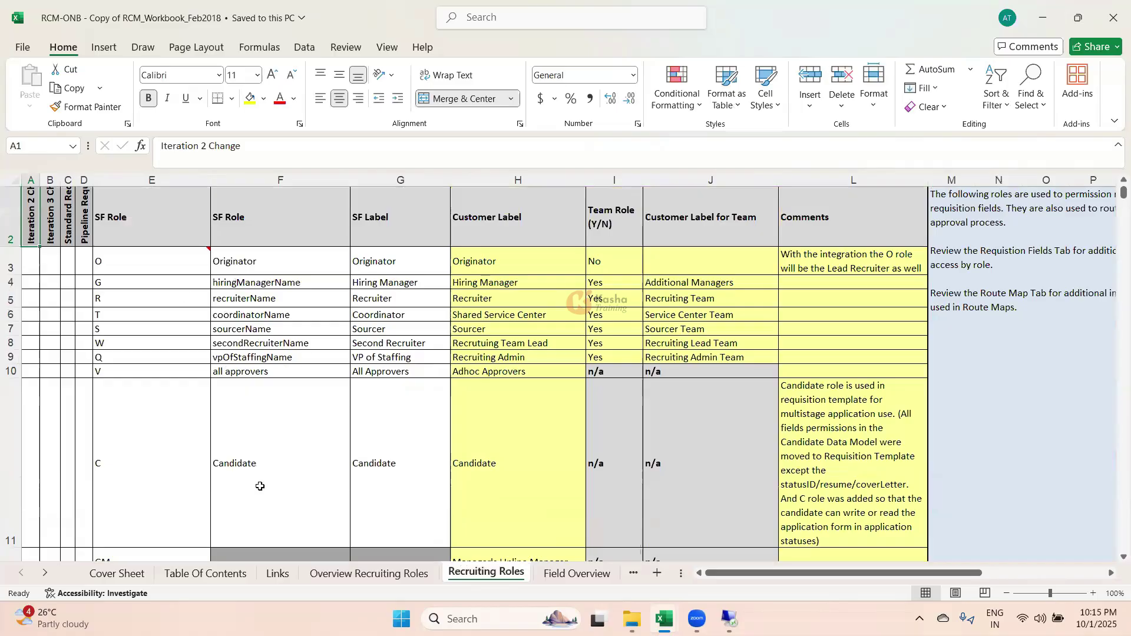
scroll(463, 528, down, 1)
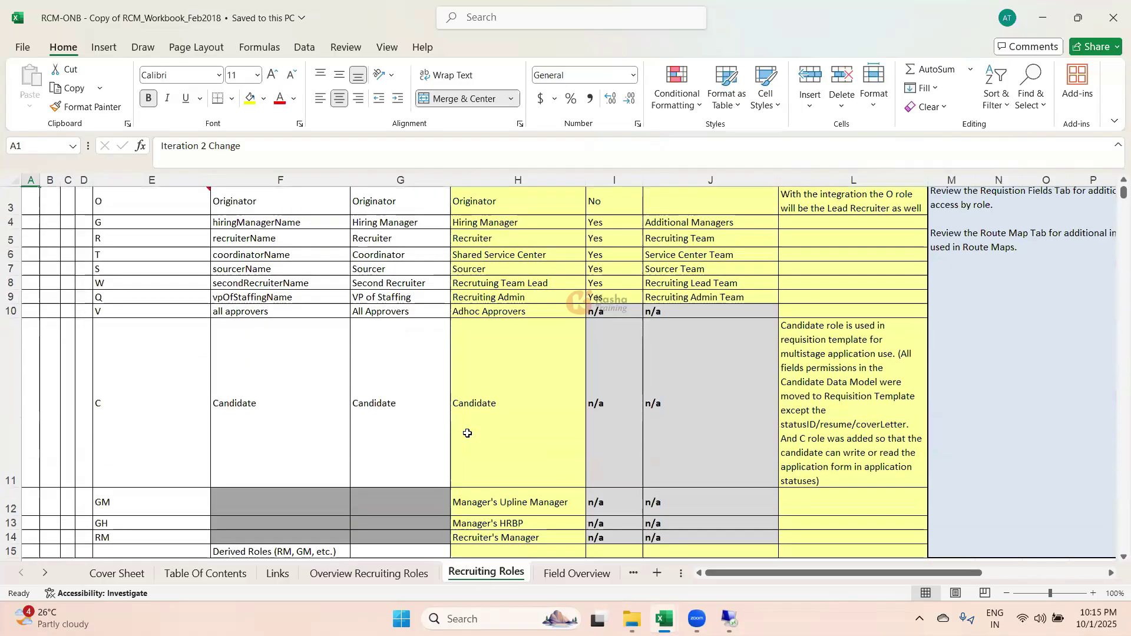
Step: Open the Field Overview sheet and read through the list of field types and their descriptions
click(569, 574)
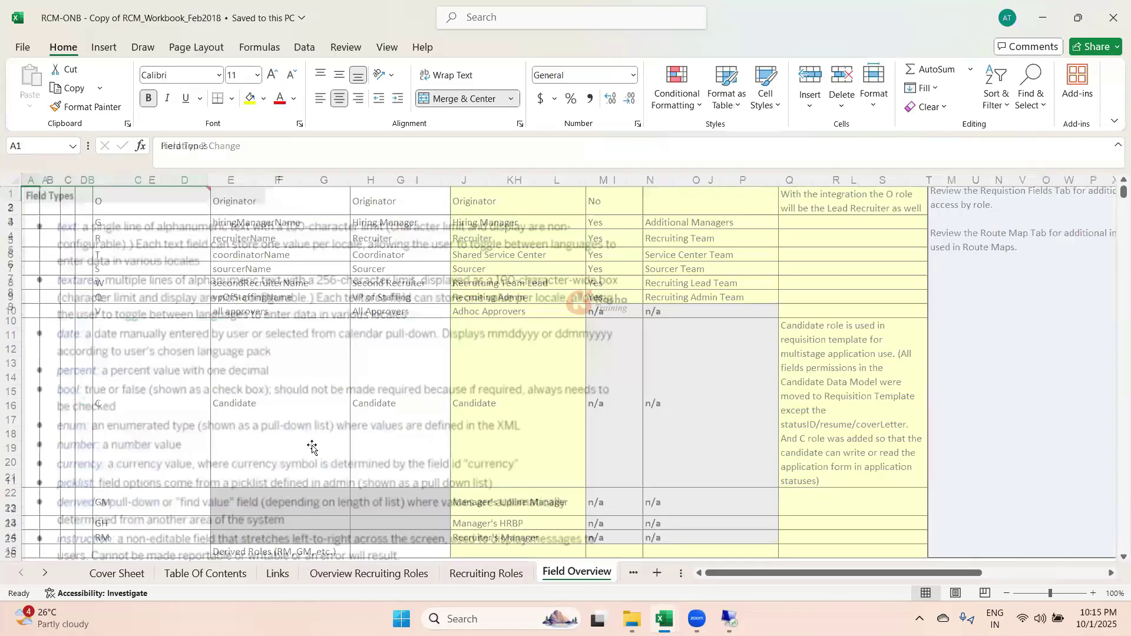
scroll(307, 478, down, 10)
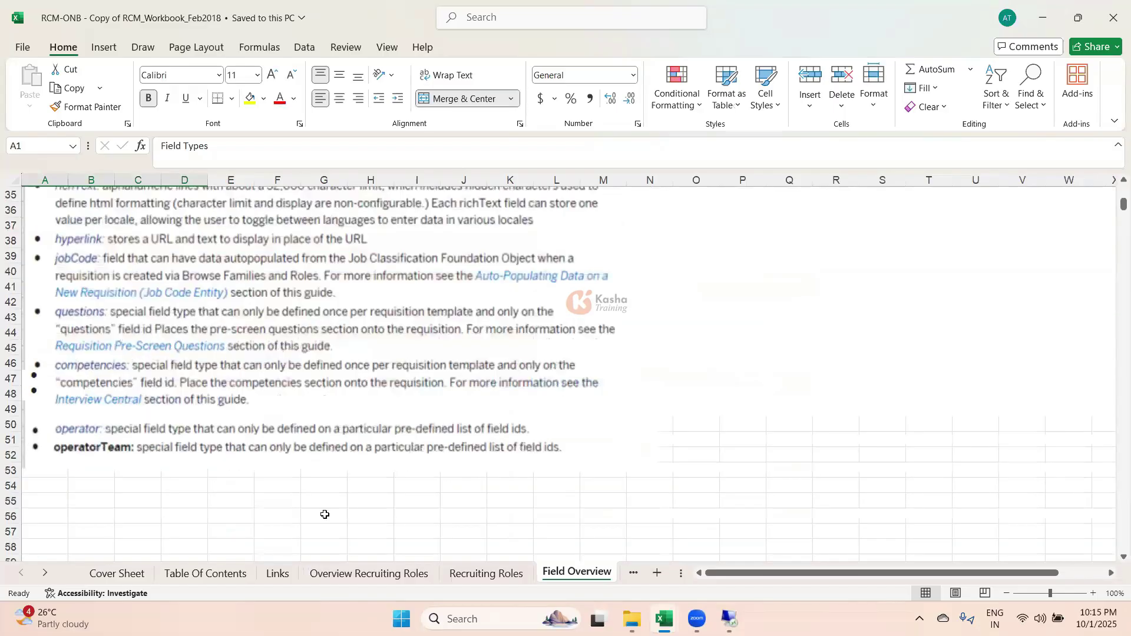
scroll(329, 511, up, 14)
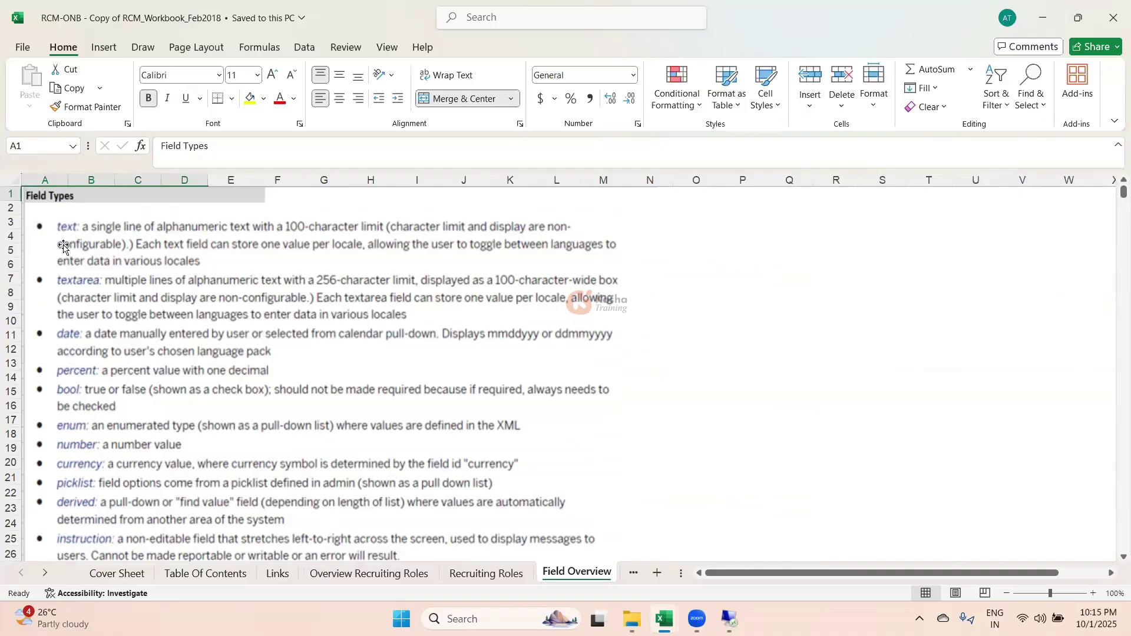
scroll(74, 332, down, 3)
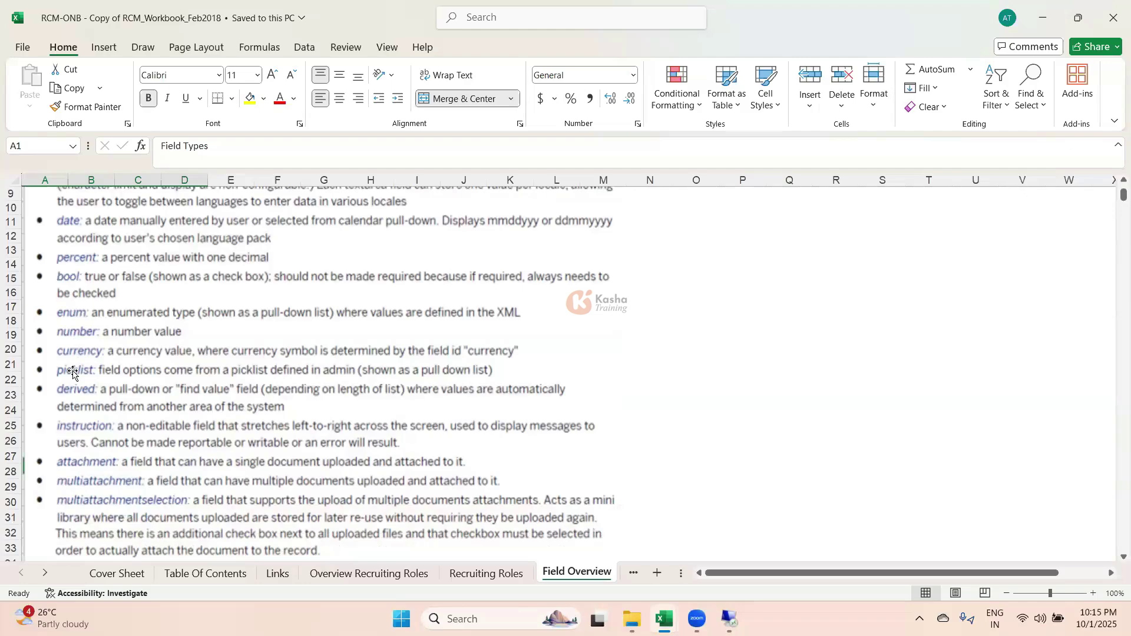
Step: View the Requisition Fields sheet and go back over the Recruiting Roles and Field Overview sheets
click(45, 572)
click(45, 573)
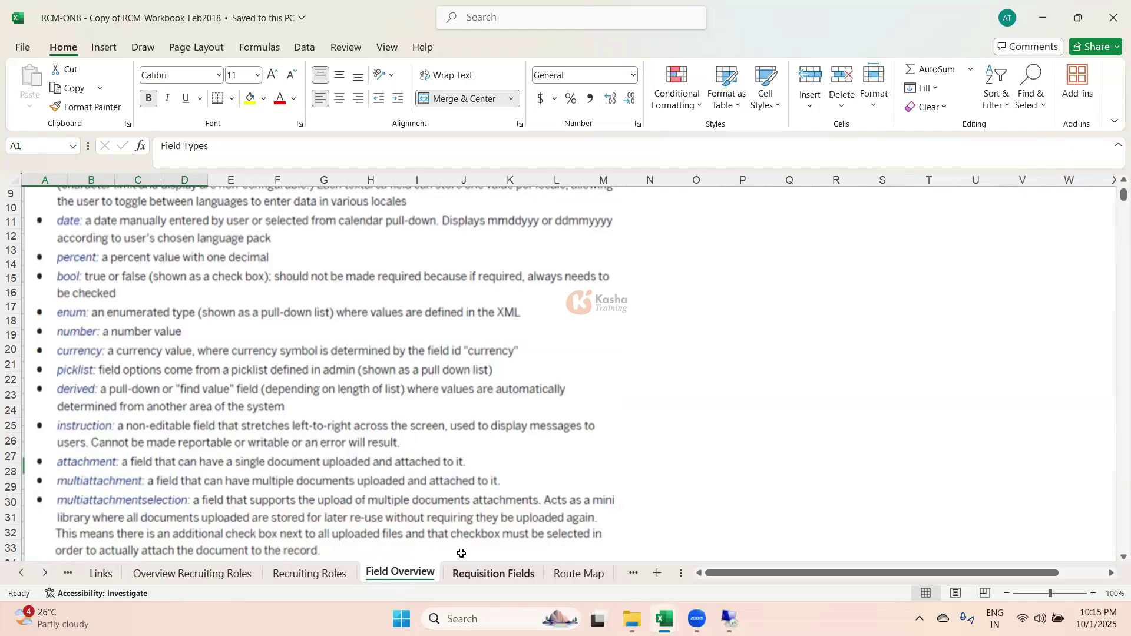
click(476, 573)
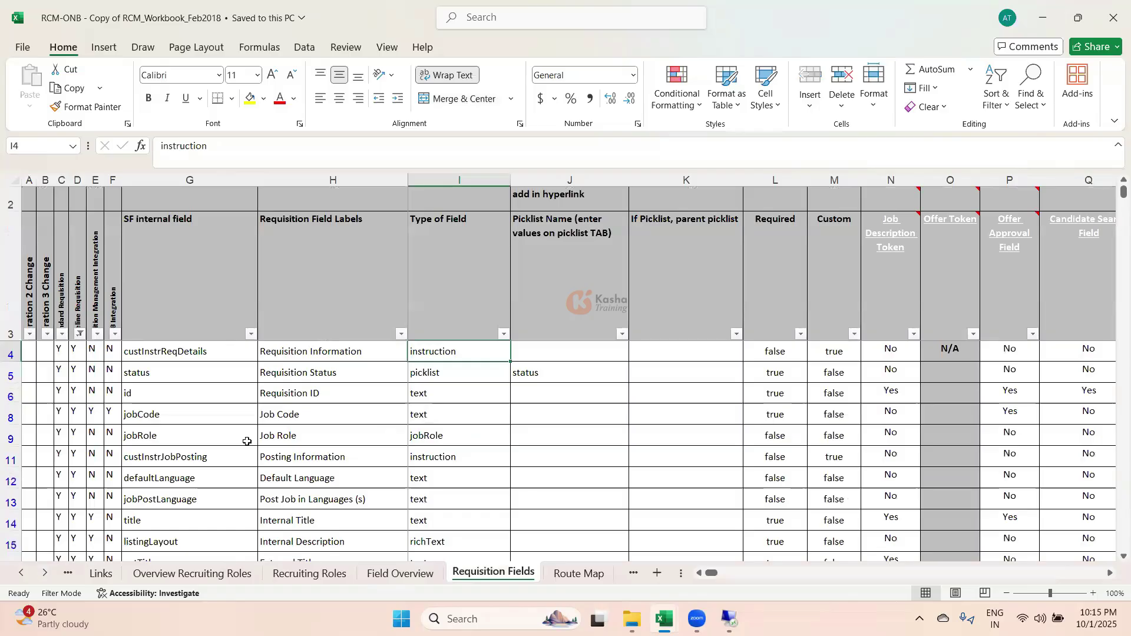
click(400, 573)
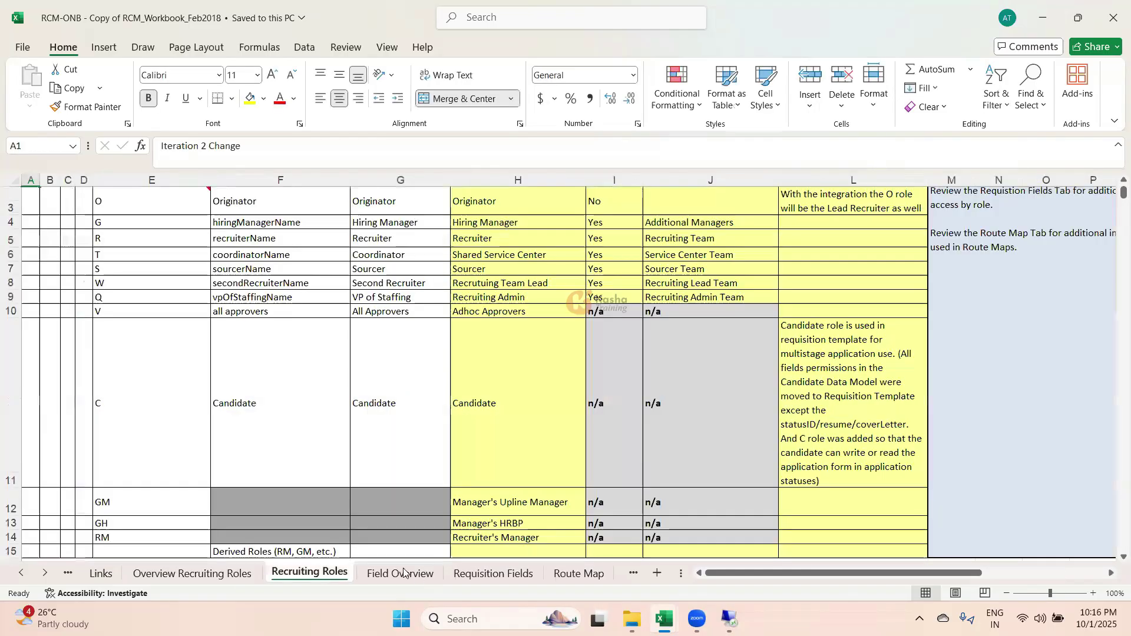
click(403, 572)
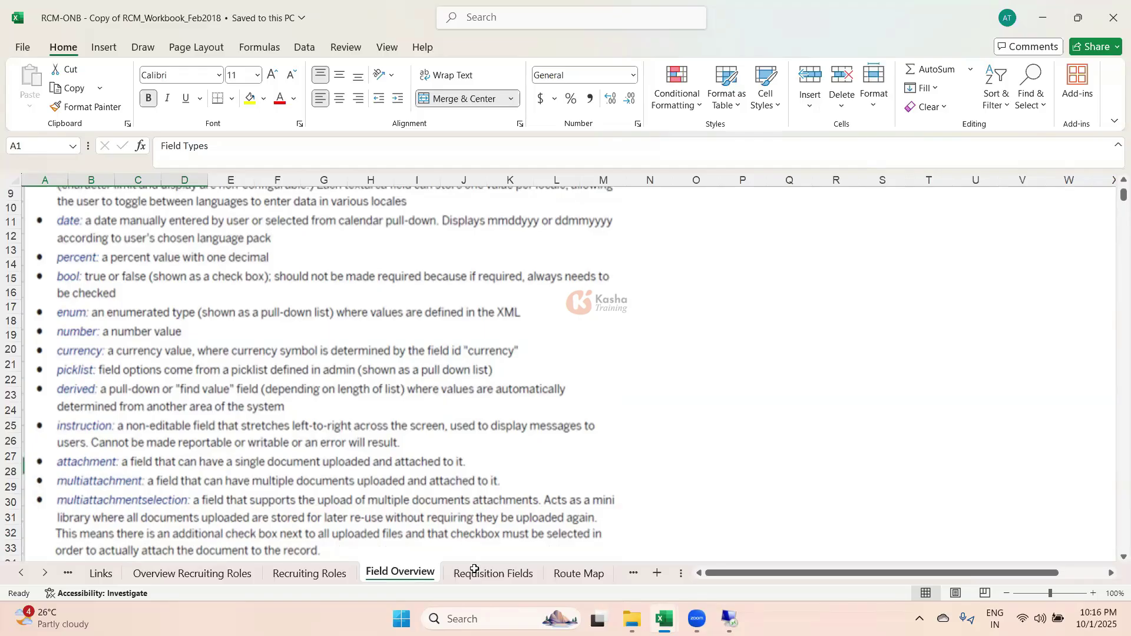
Step: Return to the Requisition Fields sheet and inspect the internal field, label and field type of the status and requisition ID rows
click(493, 573)
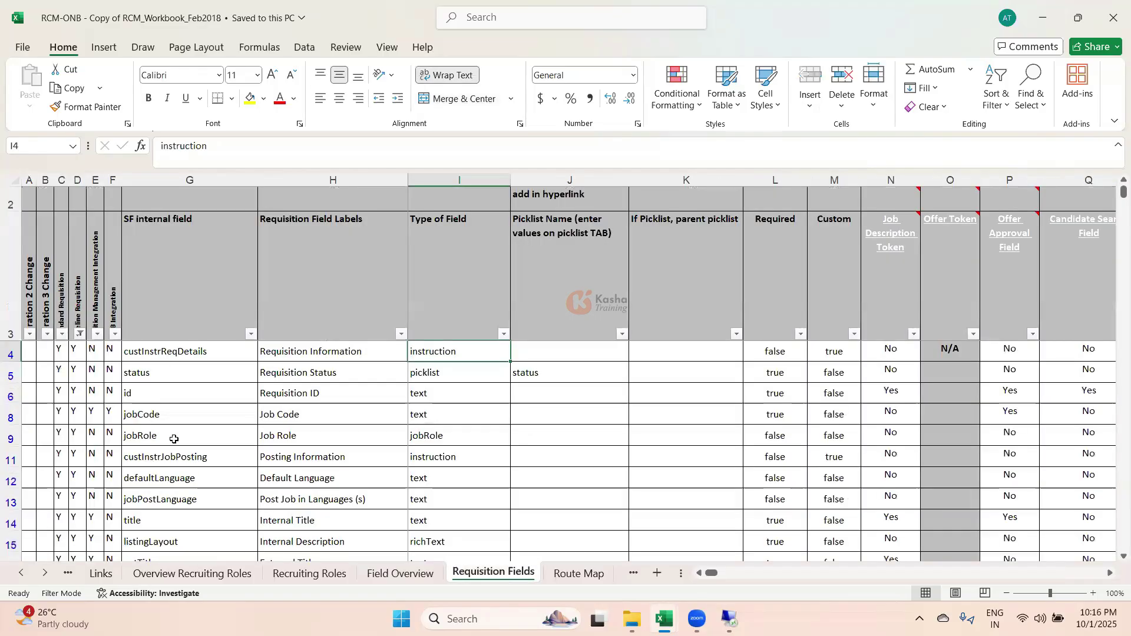
scroll(174, 438, down, 1)
scroll(176, 413, up, 1)
click(186, 377)
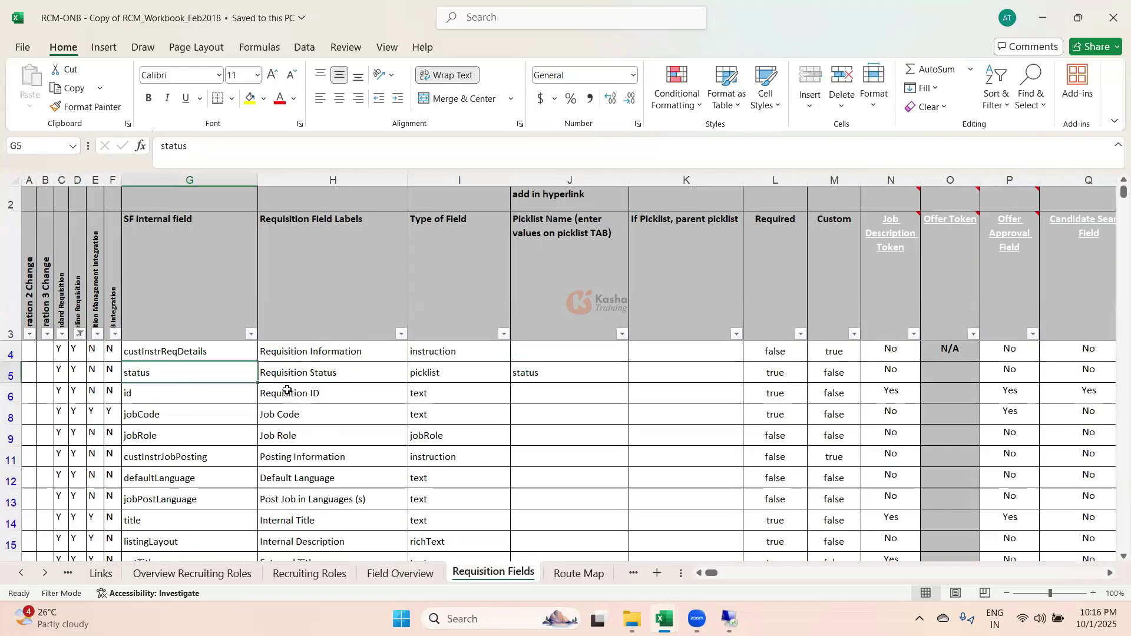
click(309, 376)
click(313, 393)
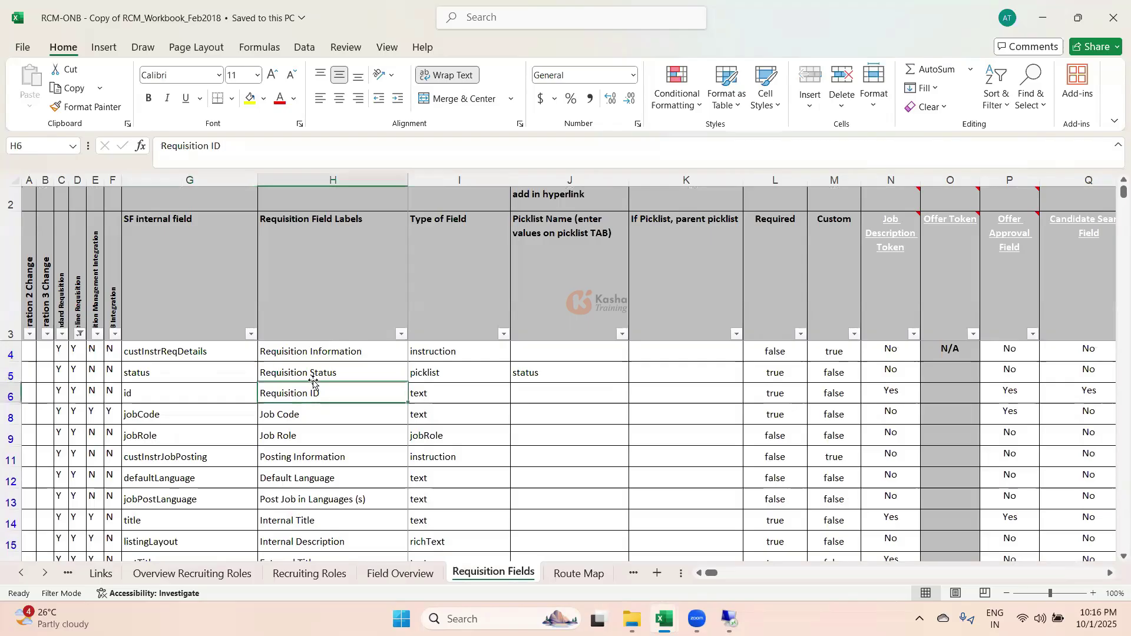
click(313, 374)
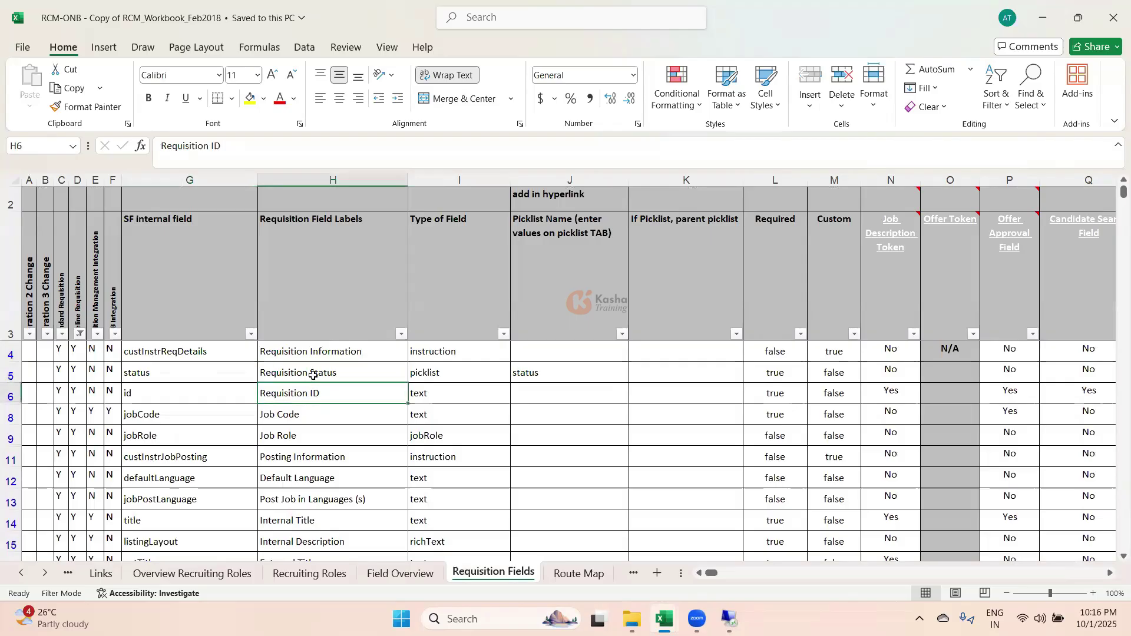
click(469, 375)
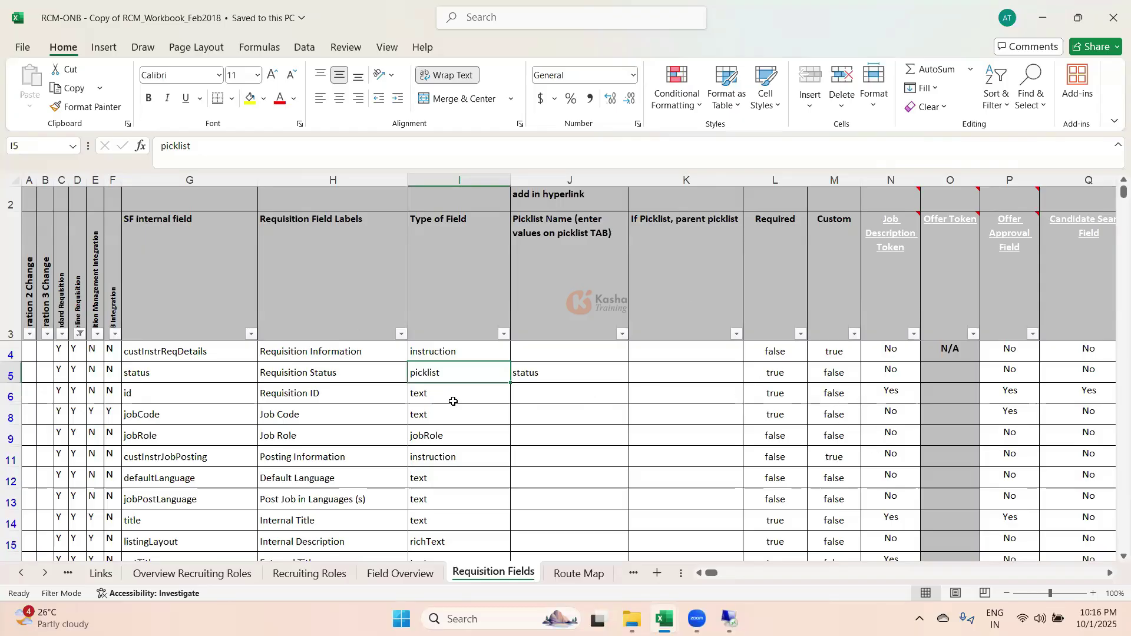
Step: Open the Route Map sheet and review the Name and Name after completion entries of the first workflow step
click(46, 573)
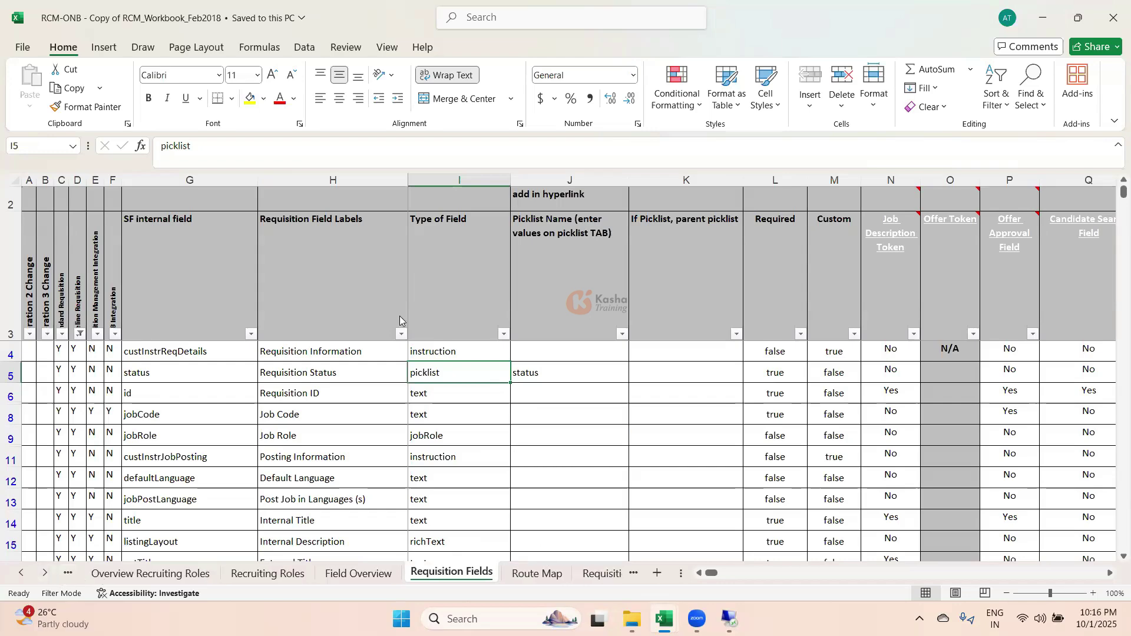
key(ctrl+Page_Down)
scroll(227, 348, down, 1)
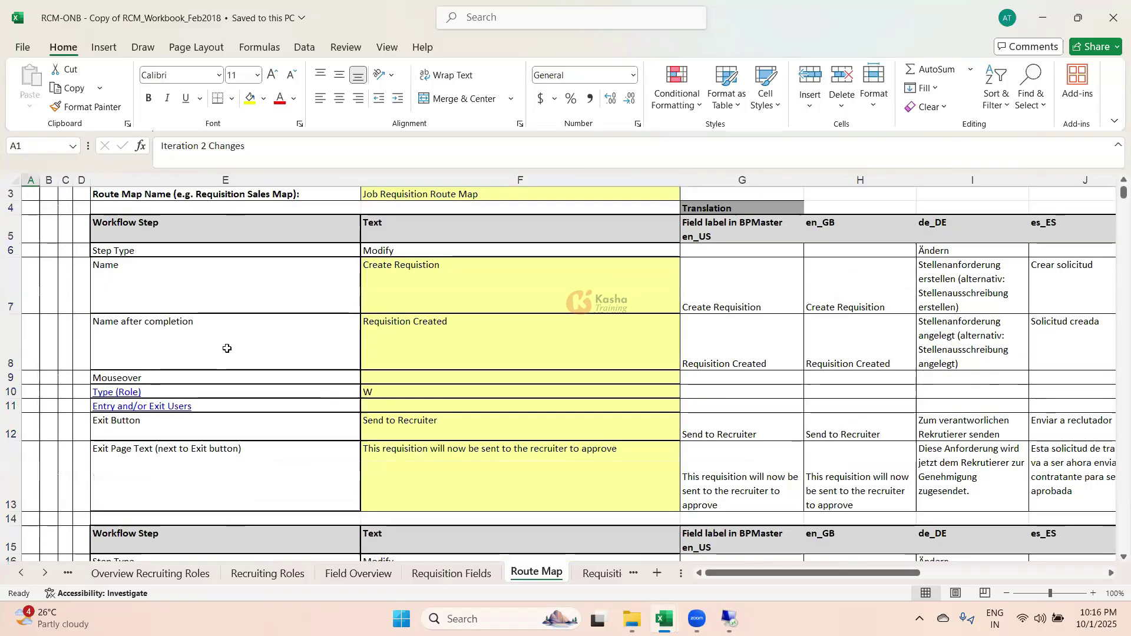
scroll(227, 349, up, 1)
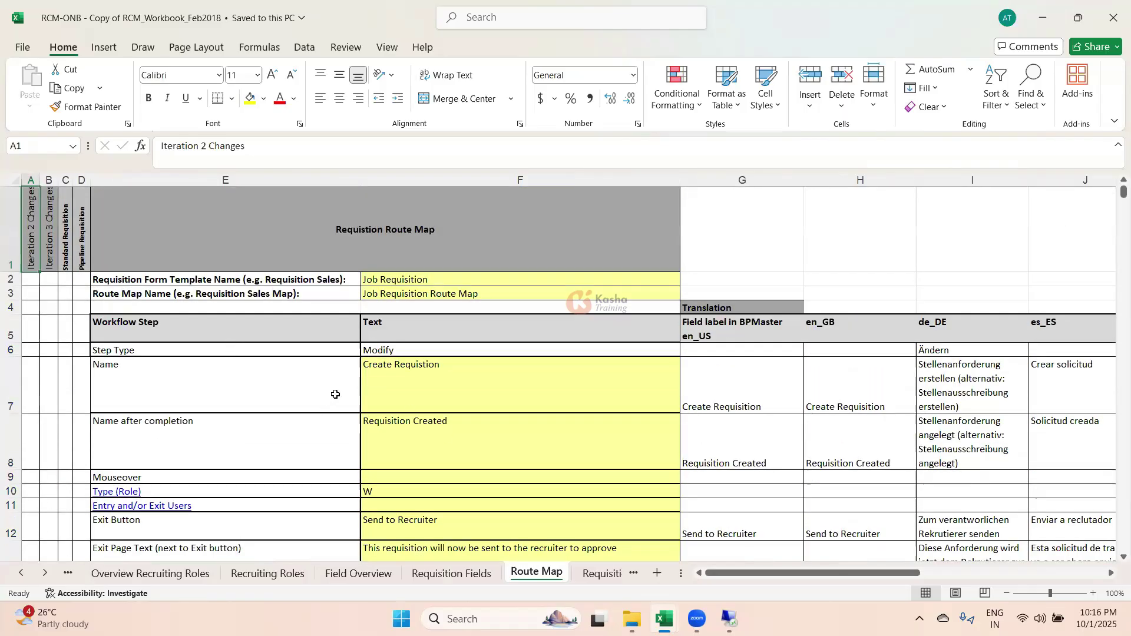
click(283, 395)
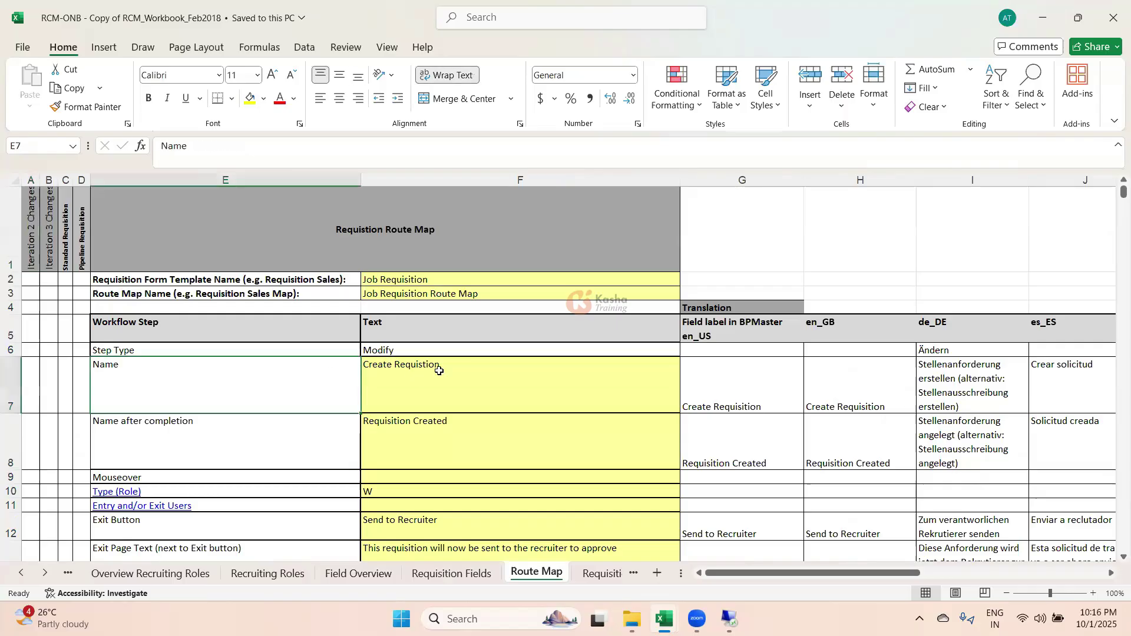
click(438, 371)
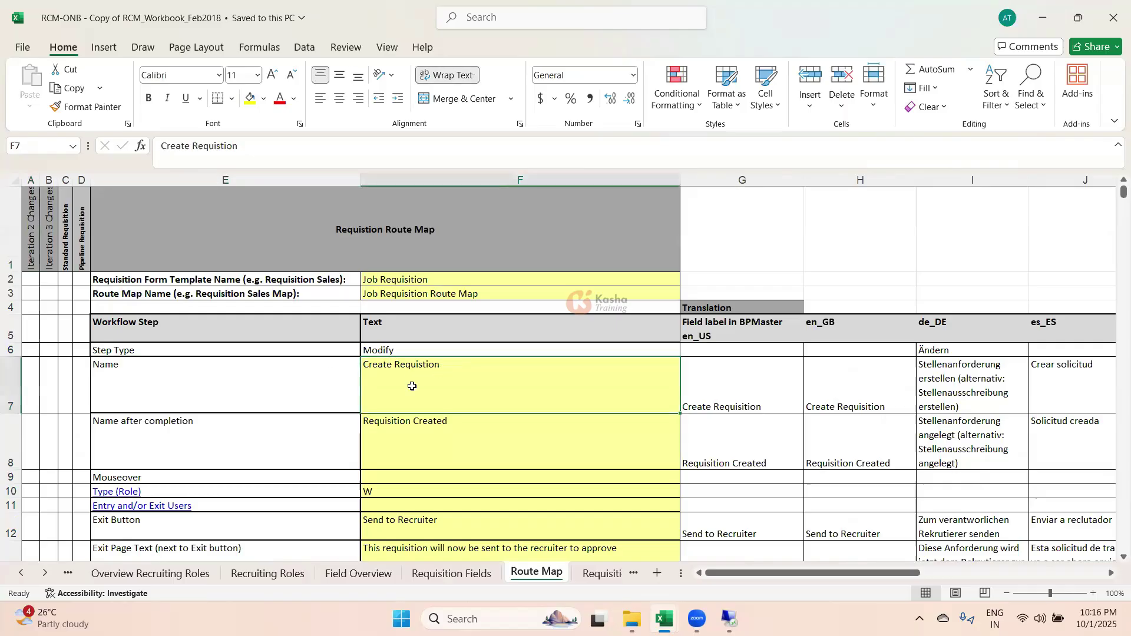
click(219, 439)
click(415, 429)
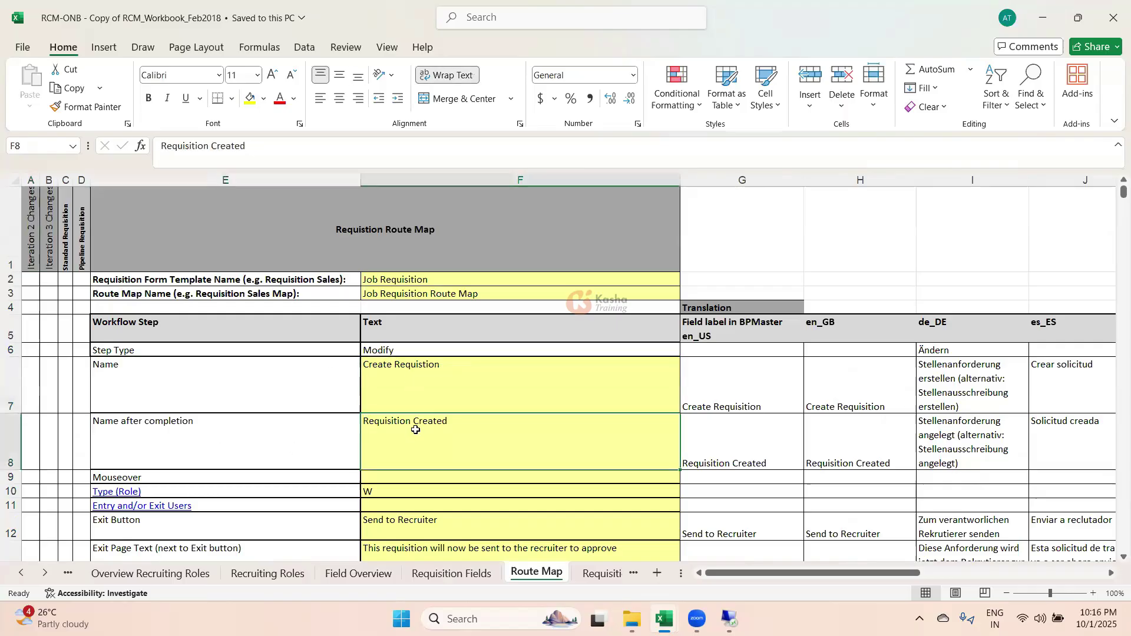
Step: Check the Type (Role) and Exit Button entries of the first workflow step on the Route Map sheet
scroll(472, 458, down, 2)
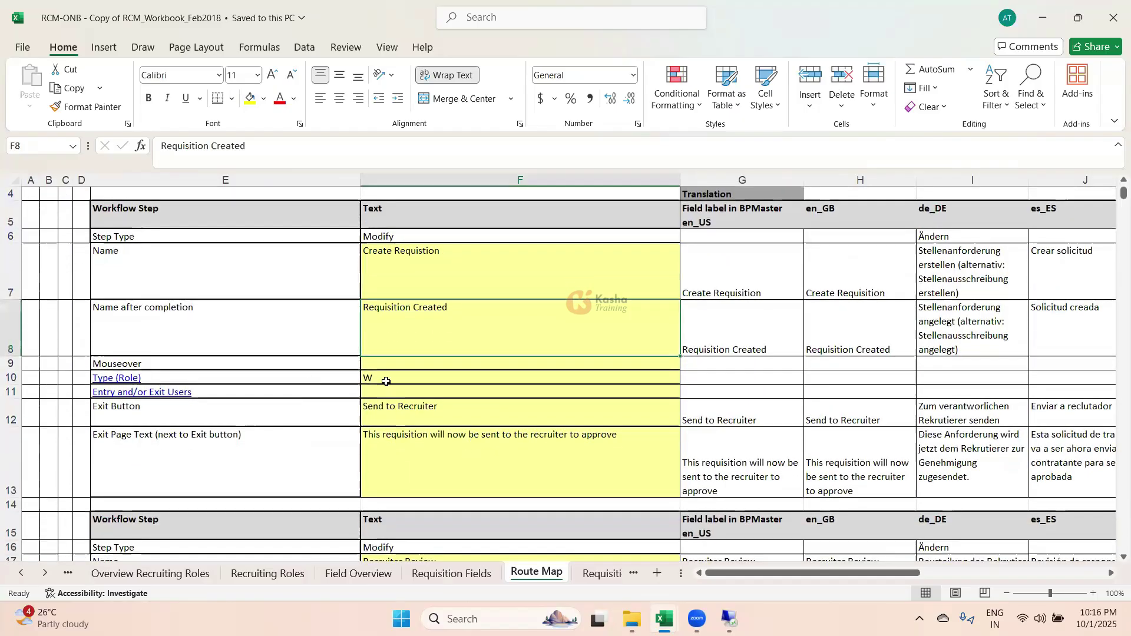
click(384, 380)
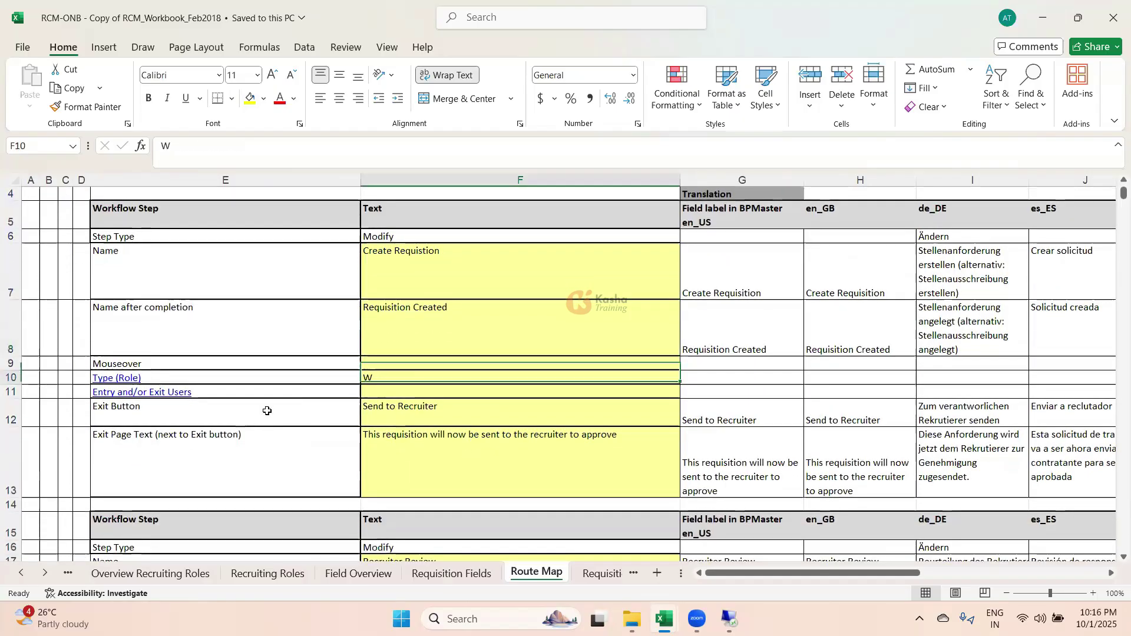
click(429, 422)
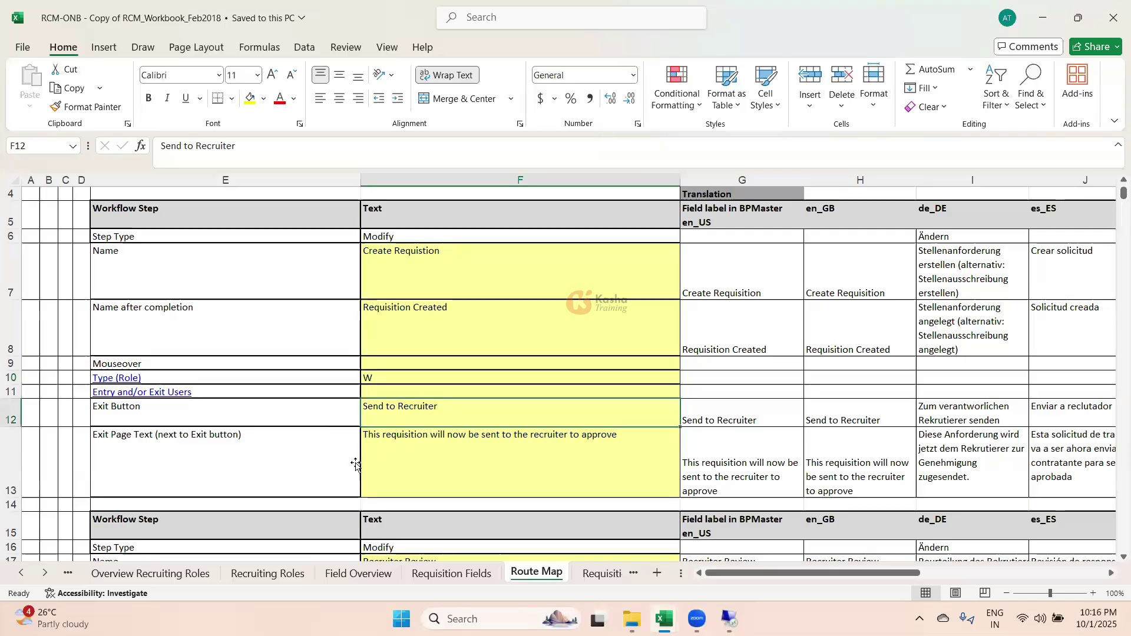
Step: Open the Requisition Buttons sheet and review the Close and Re-Open button permissions by role
click(45, 572)
click(45, 573)
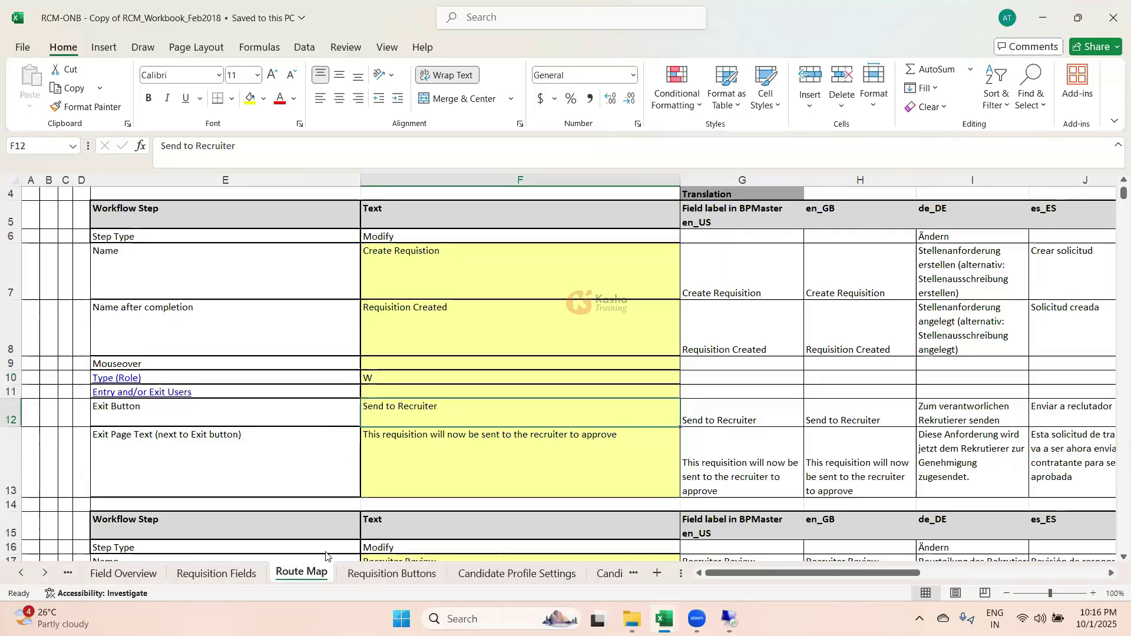
click(377, 574)
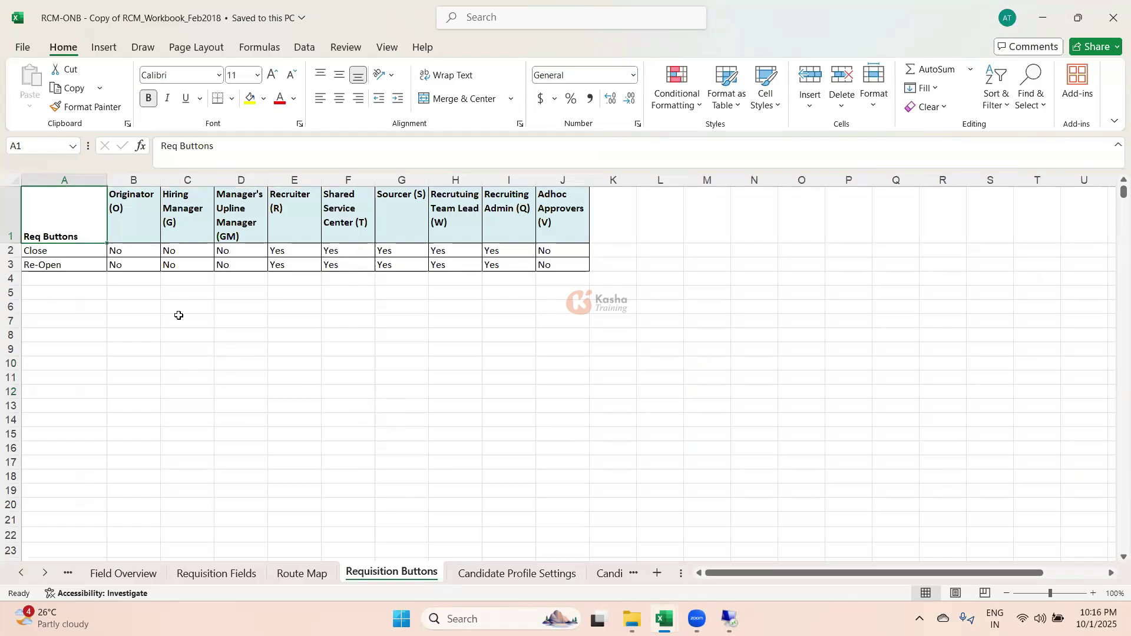
click(82, 251)
click(83, 271)
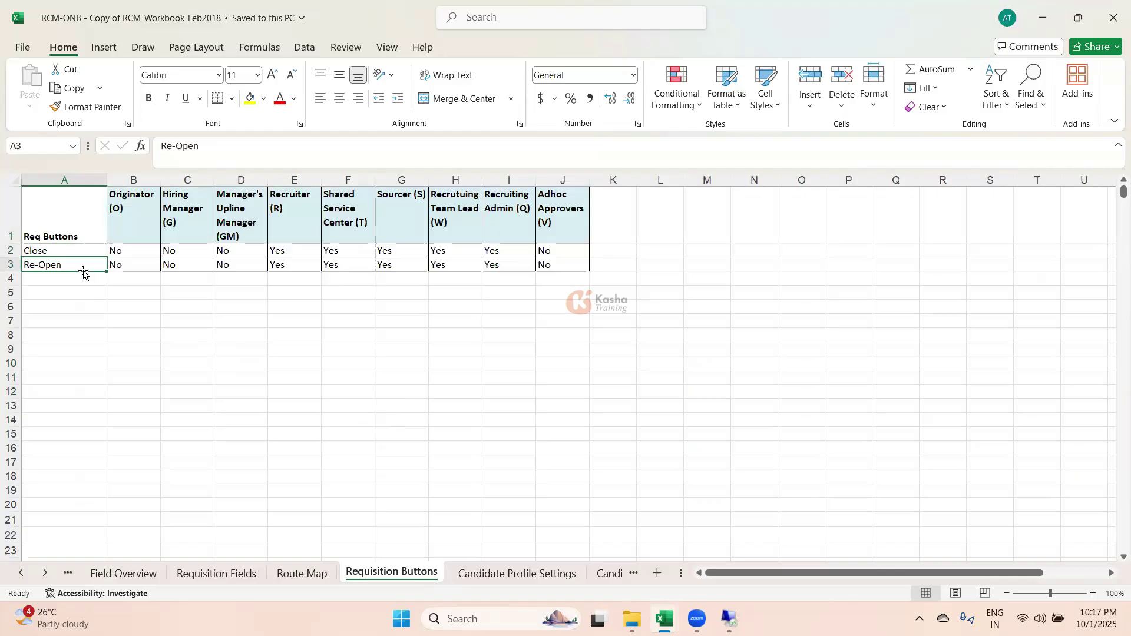
click(70, 250)
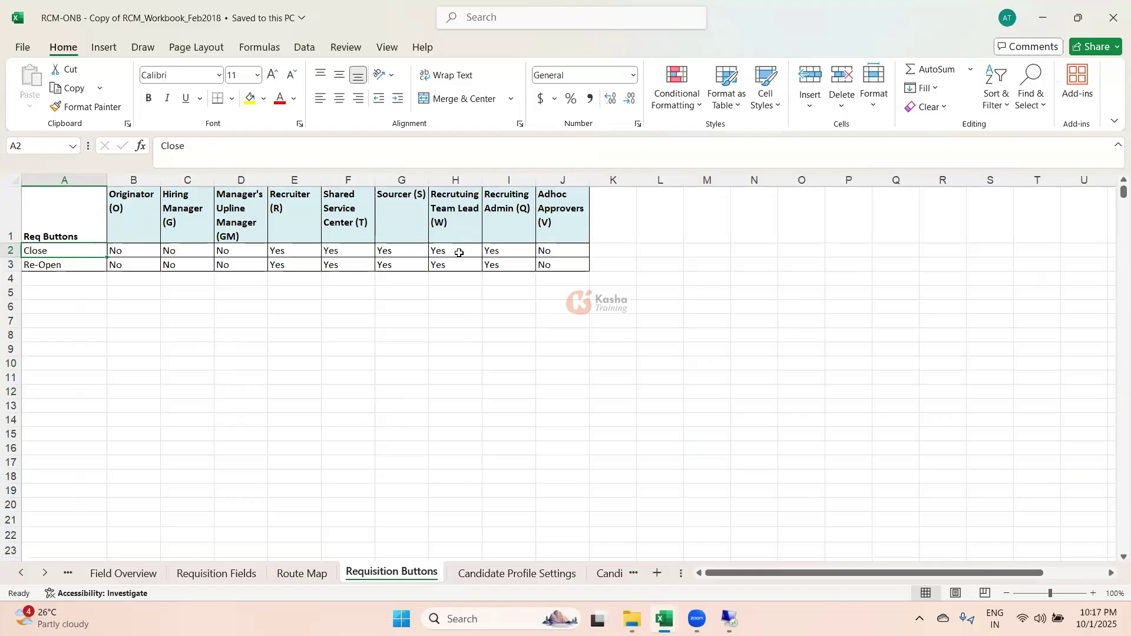
Step: Check the Recruiting Admin's Close permission and the Re-Open permissions from Recruiter through Recruiting Admin
click(504, 251)
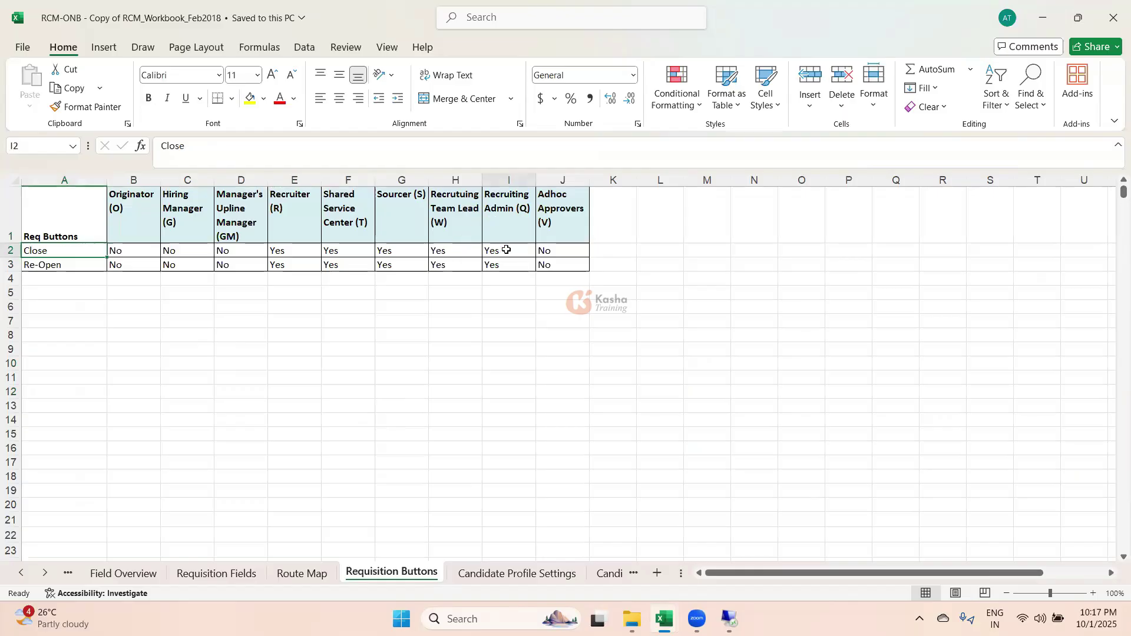
click(385, 340)
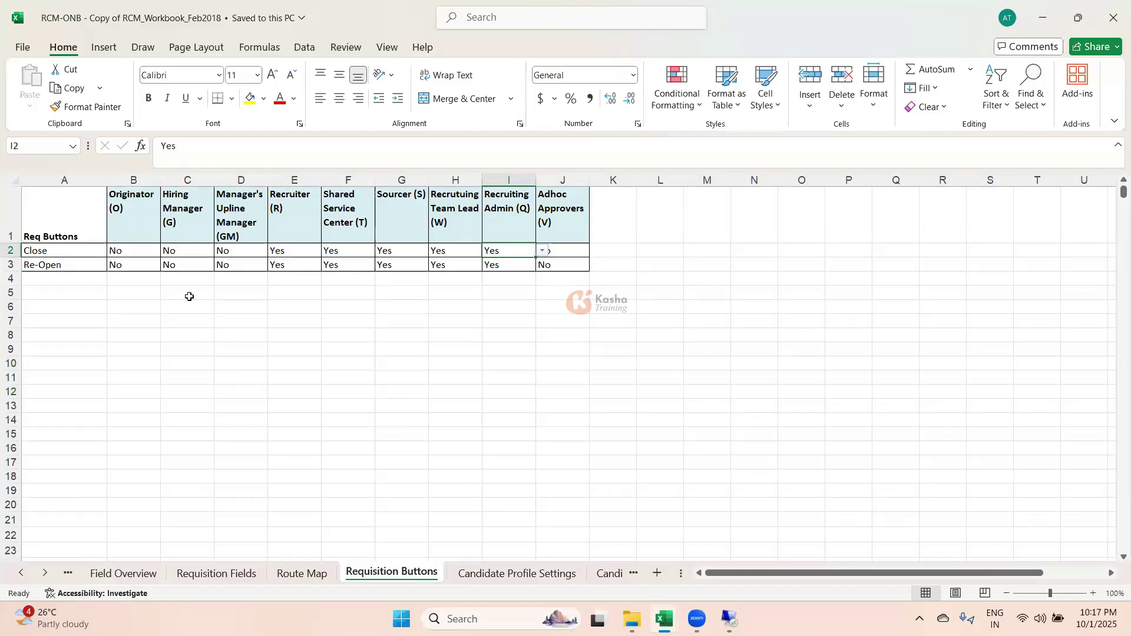
click(88, 267)
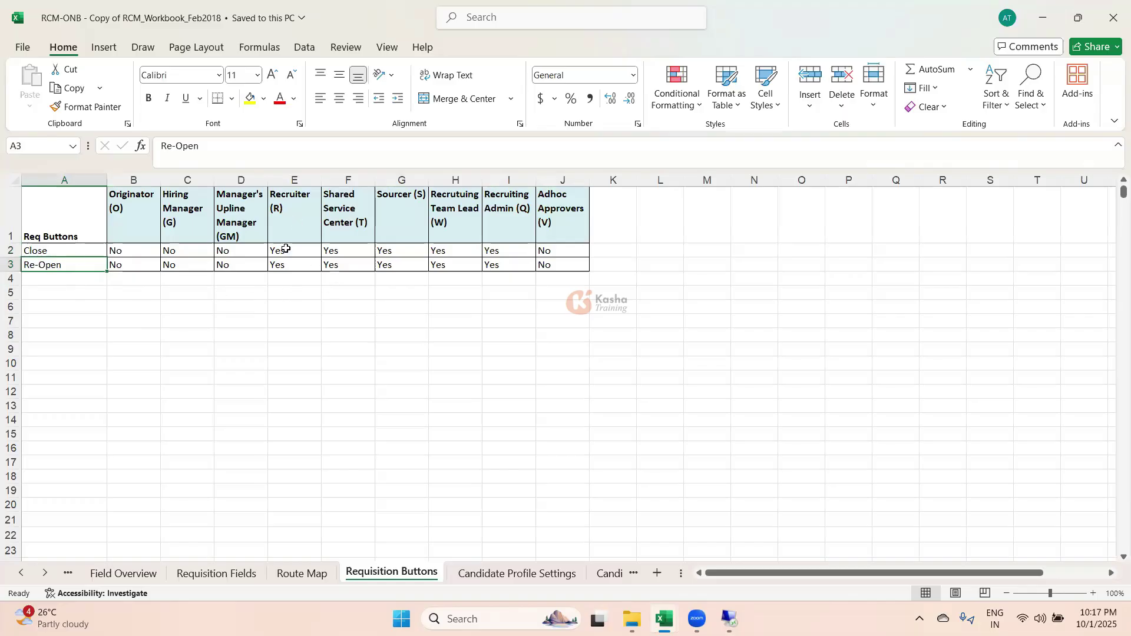
drag(275, 264, 494, 263)
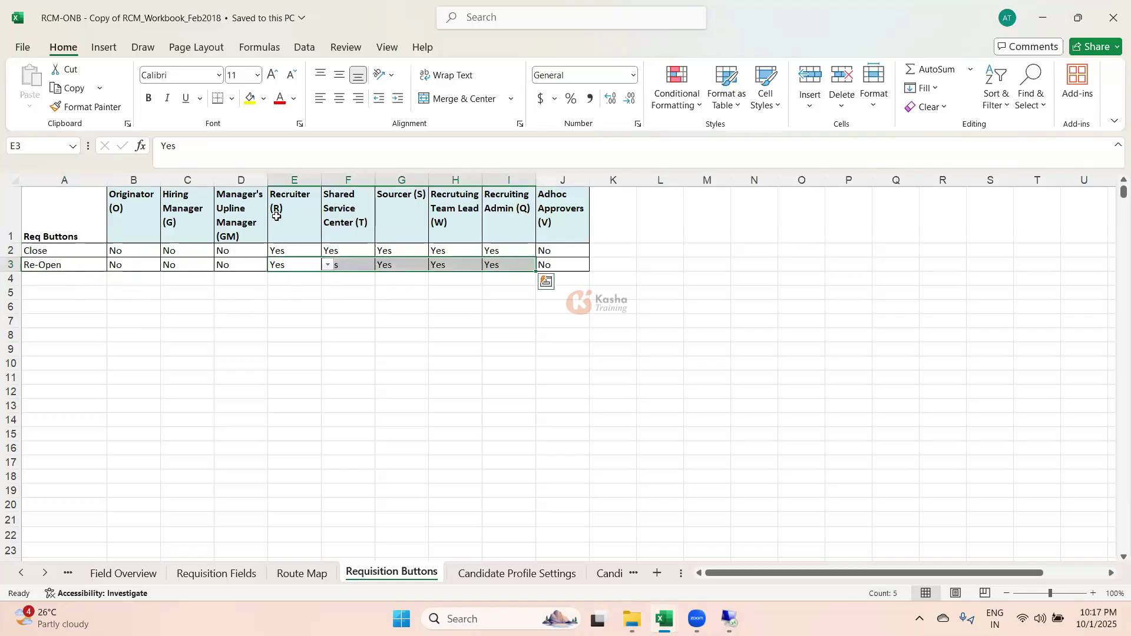
click(452, 364)
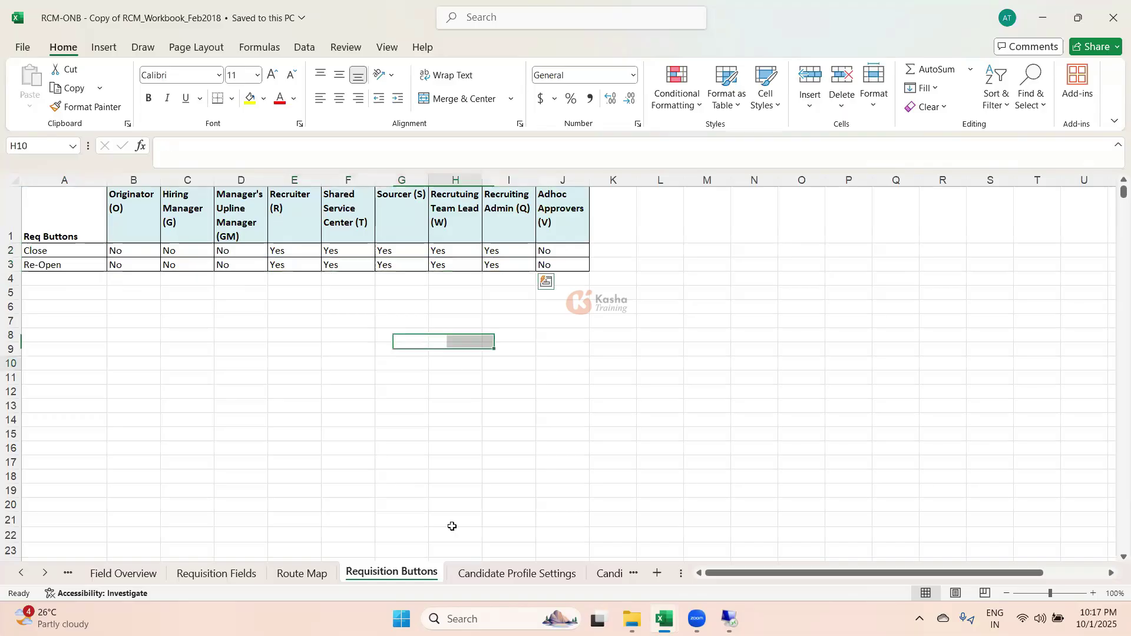
Step: Open the Candidate Profile Settings sheet and look through its consent statements, data privacy options and LinkedIn profile settings
key(ctrl+Page_Down)
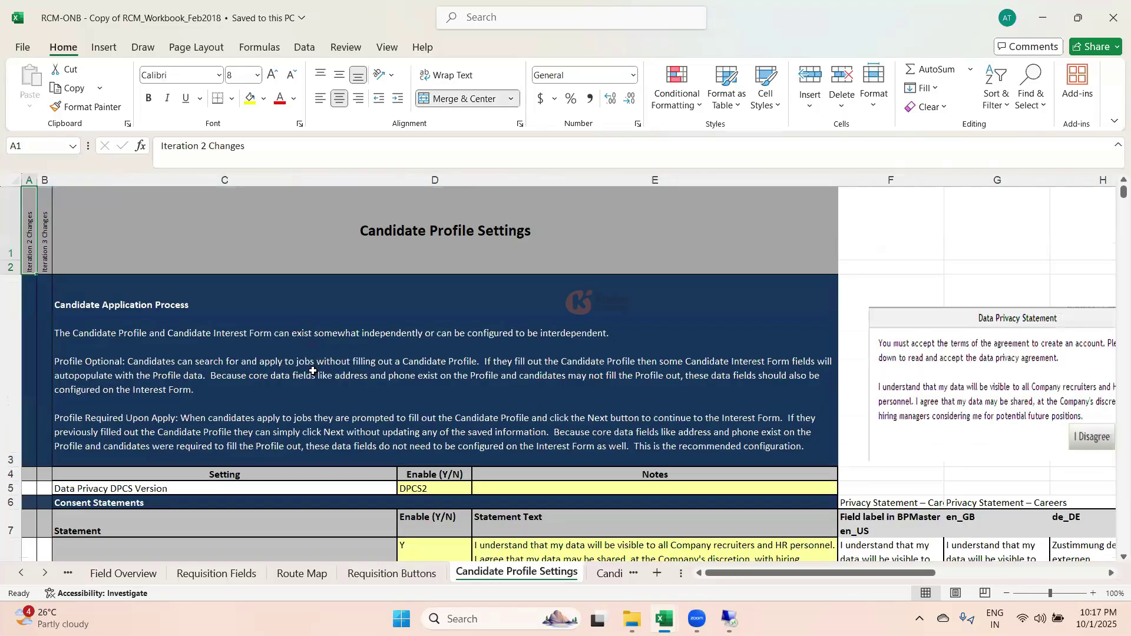
scroll(313, 371, down, 2)
scroll(313, 371, up, 2)
scroll(312, 370, down, 2)
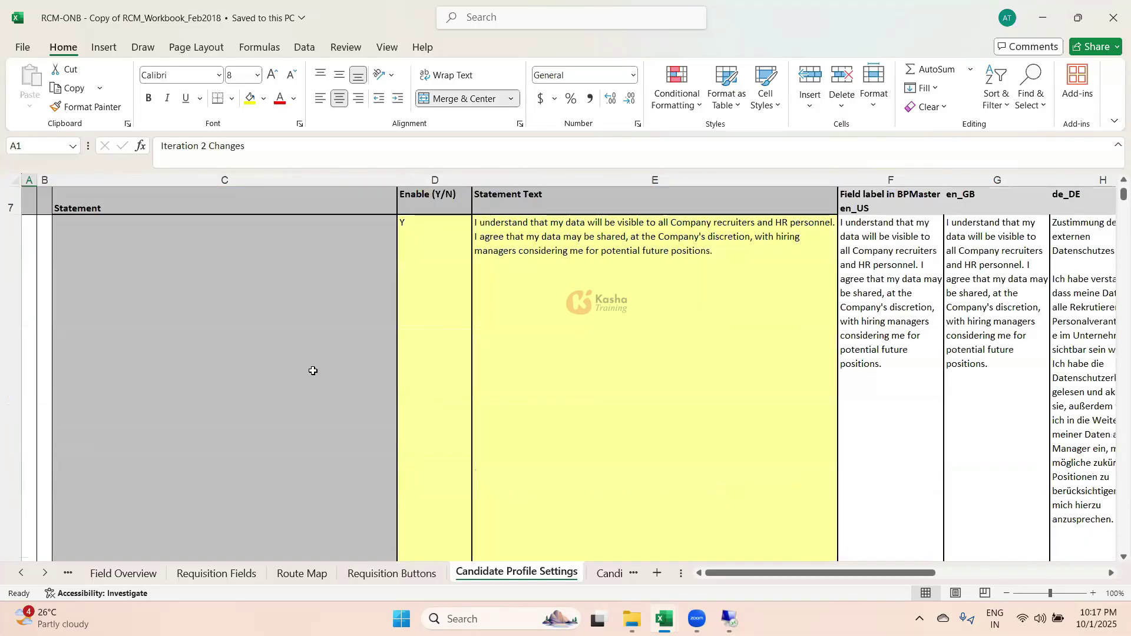
scroll(316, 377, down, 1)
scroll(317, 384, down, 2)
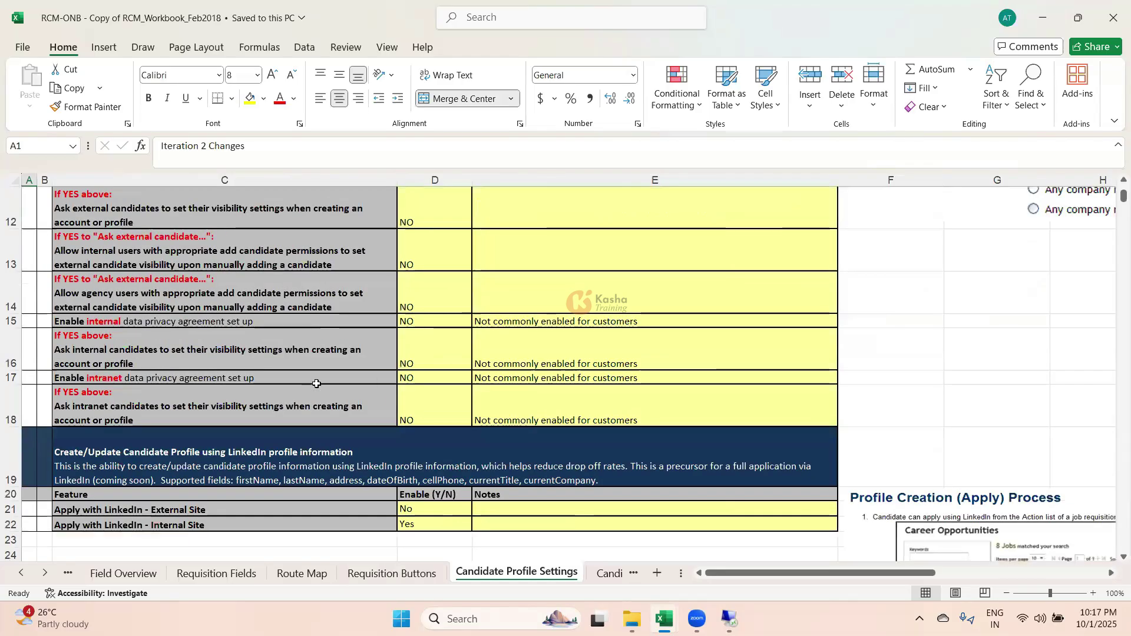
scroll(316, 384, up, 1)
scroll(316, 383, up, 2)
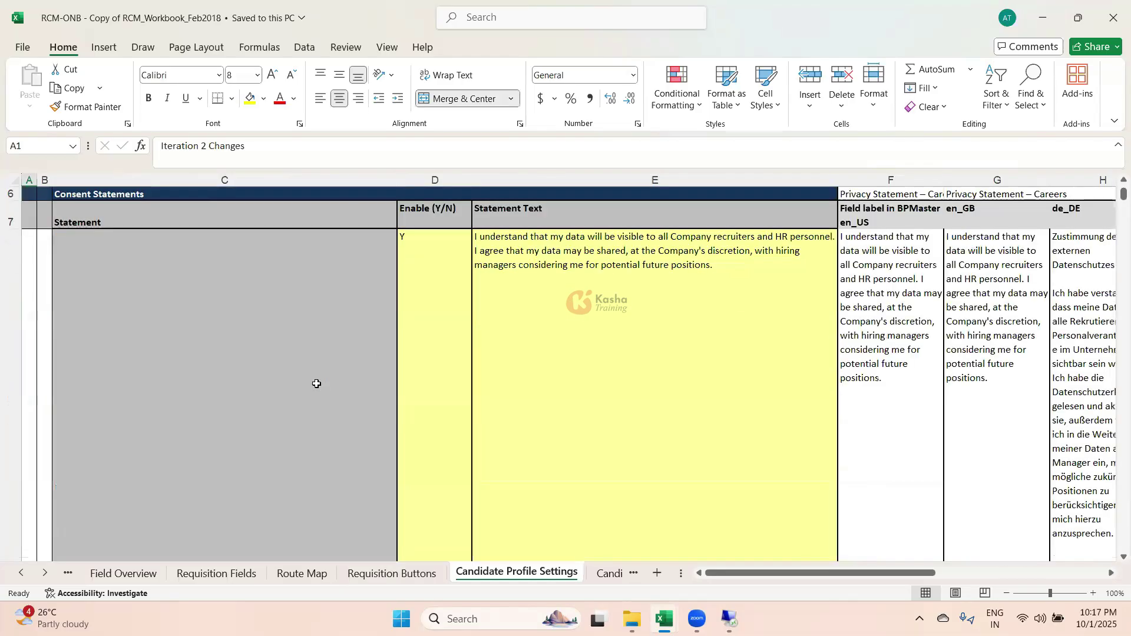
scroll(316, 384, up, 1)
scroll(317, 384, down, 3)
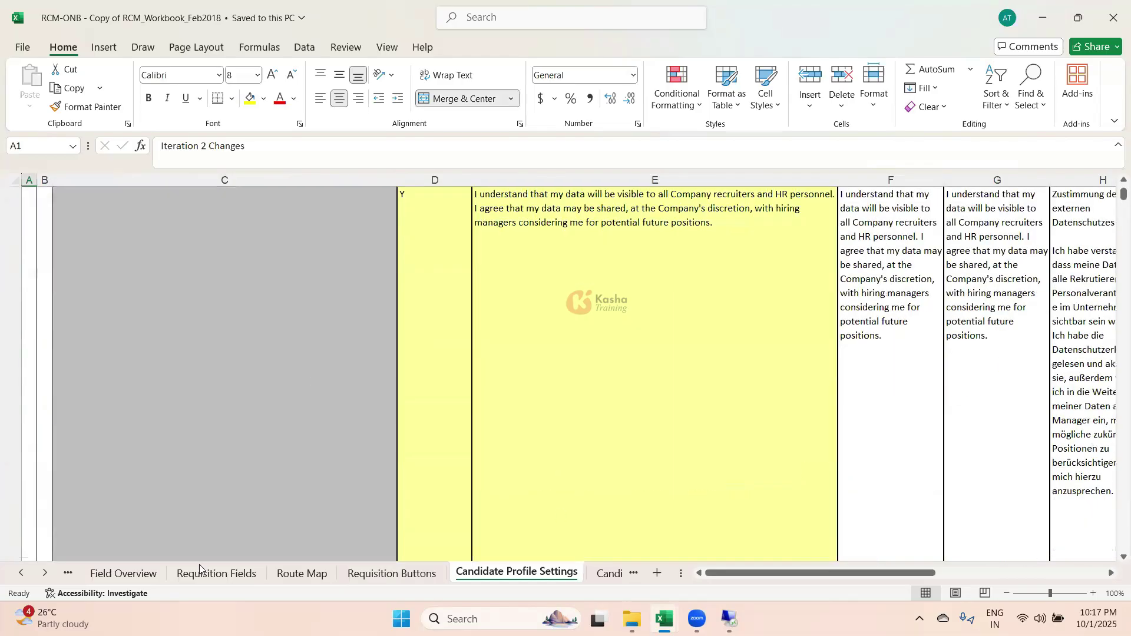
Step: Open the Candidate Headers sheet and view the internal profile header's introductory text and its translations
click(45, 573)
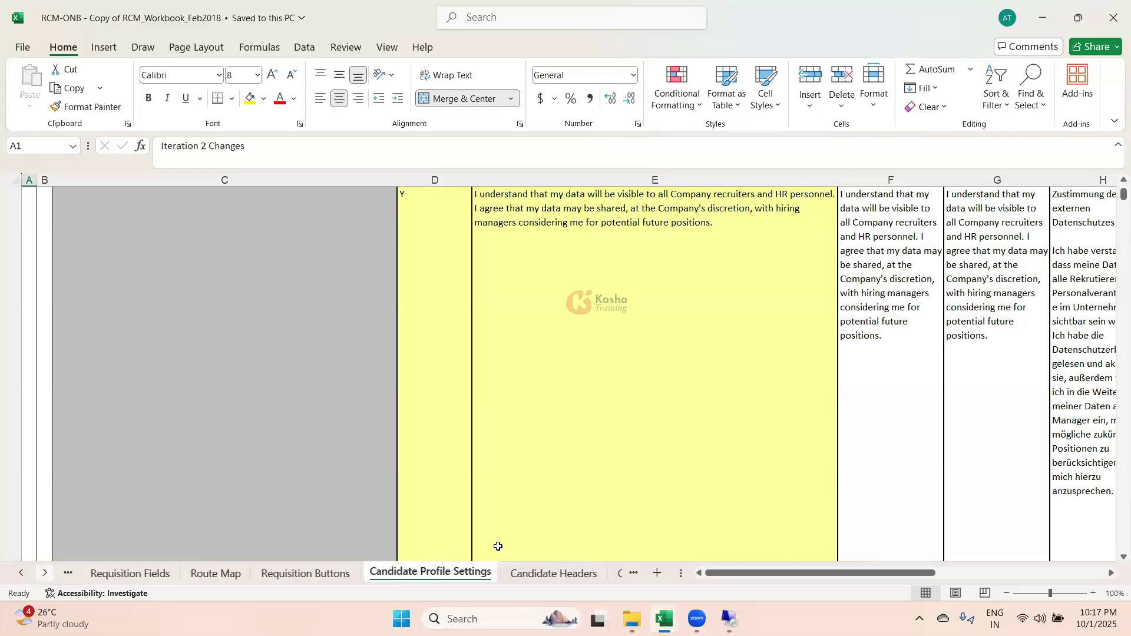
click(529, 575)
scroll(374, 406, down, 5)
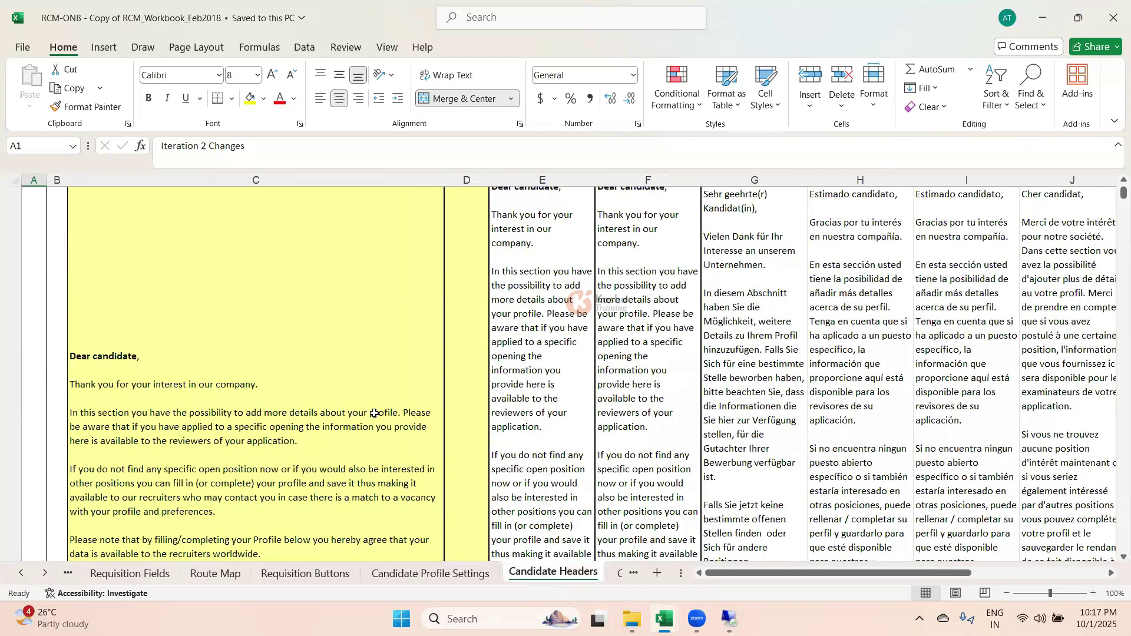
scroll(374, 413, up, 5)
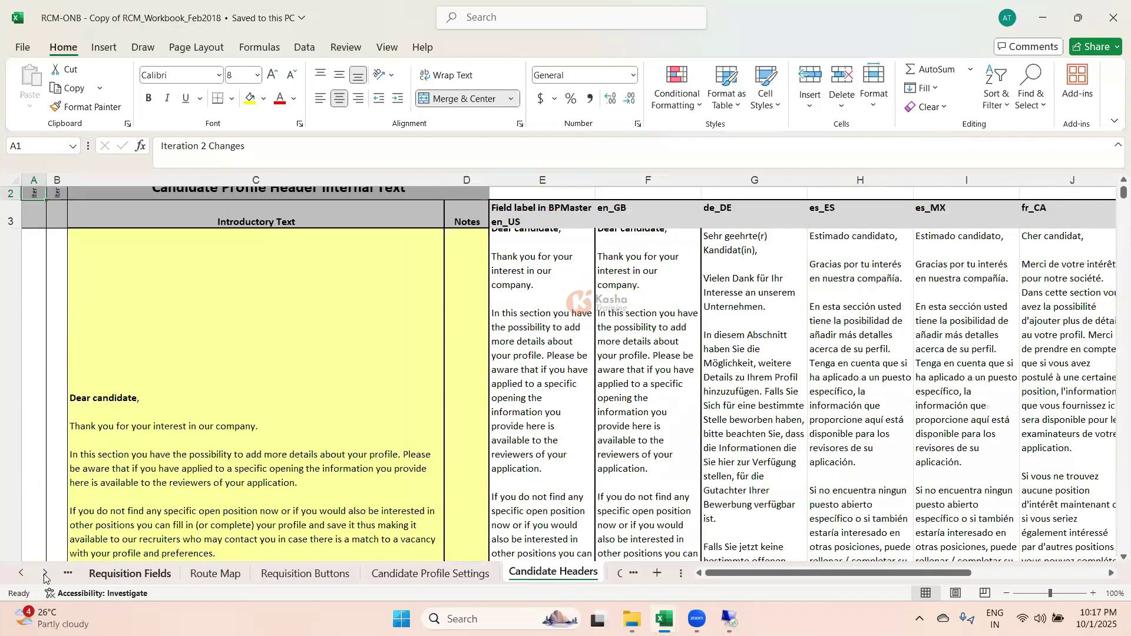
Step: Open the Candidate Profile sheet and inspect the firstName and middleName fields under Profile Information
click(45, 574)
click(45, 573)
click(465, 574)
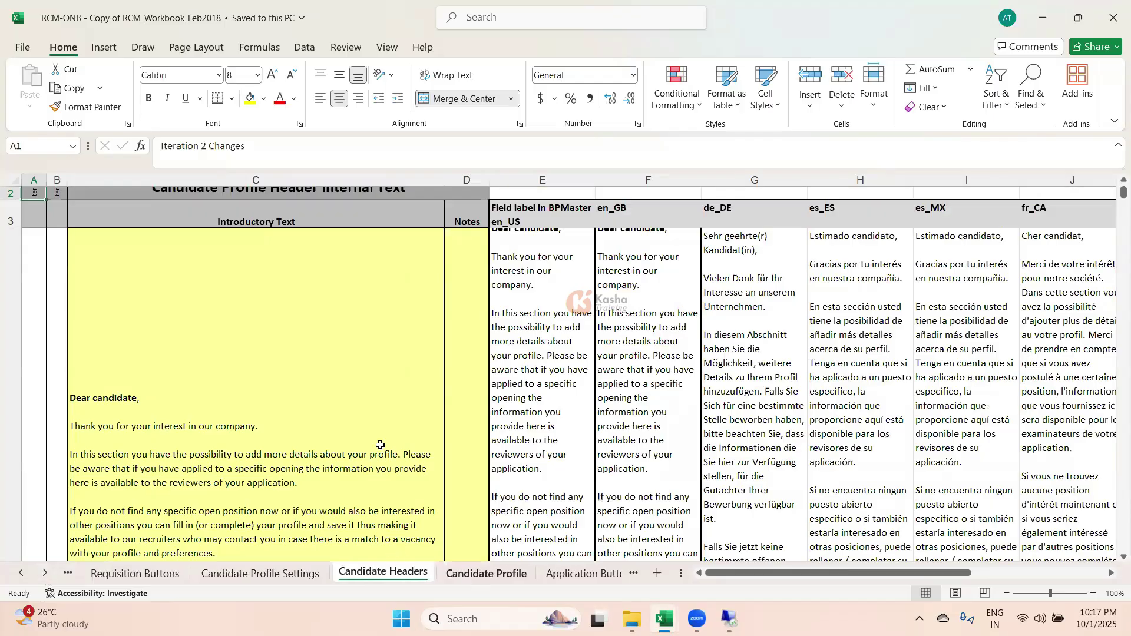
click(137, 346)
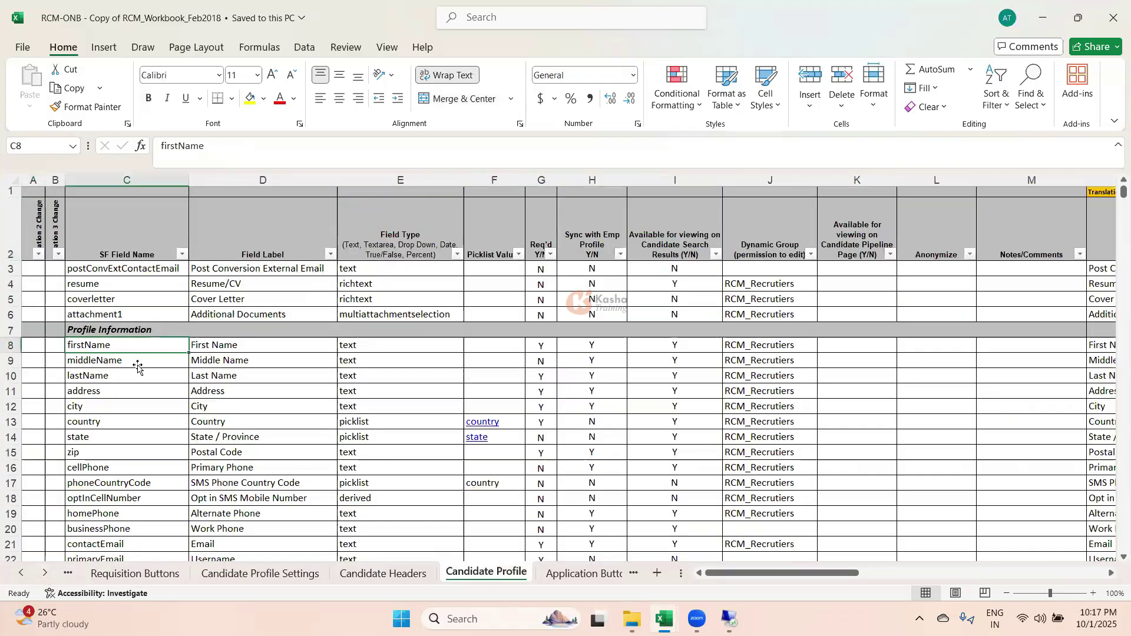
click(139, 362)
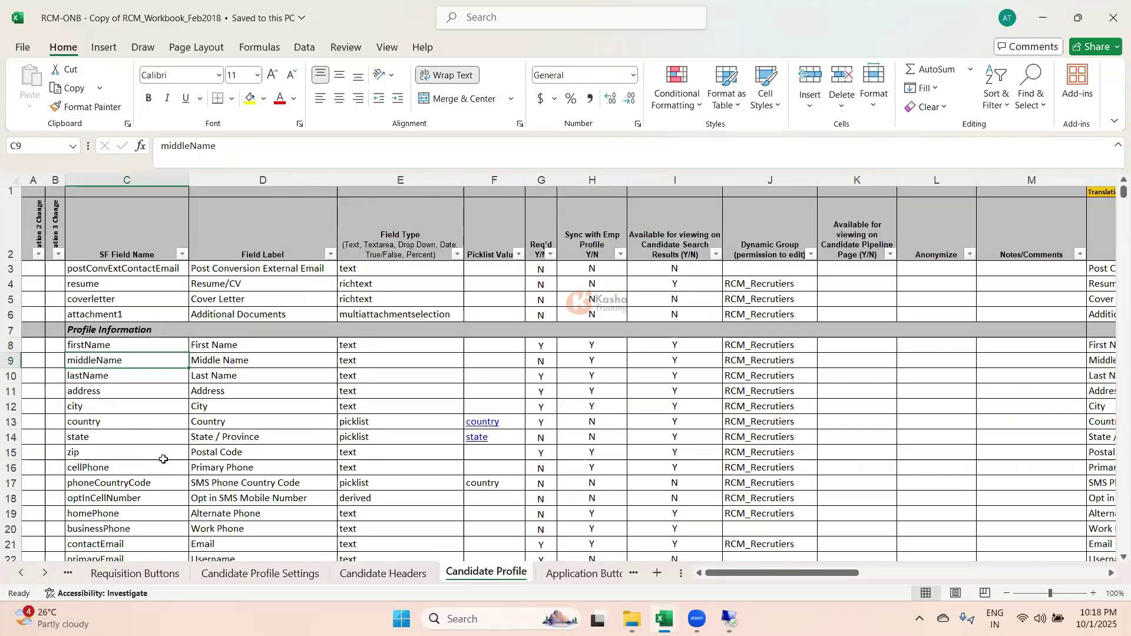
Step: Open the Application Buttons sheet and review the listed buttons, including Save and Cancel, with their role permissions
click(47, 579)
click(48, 578)
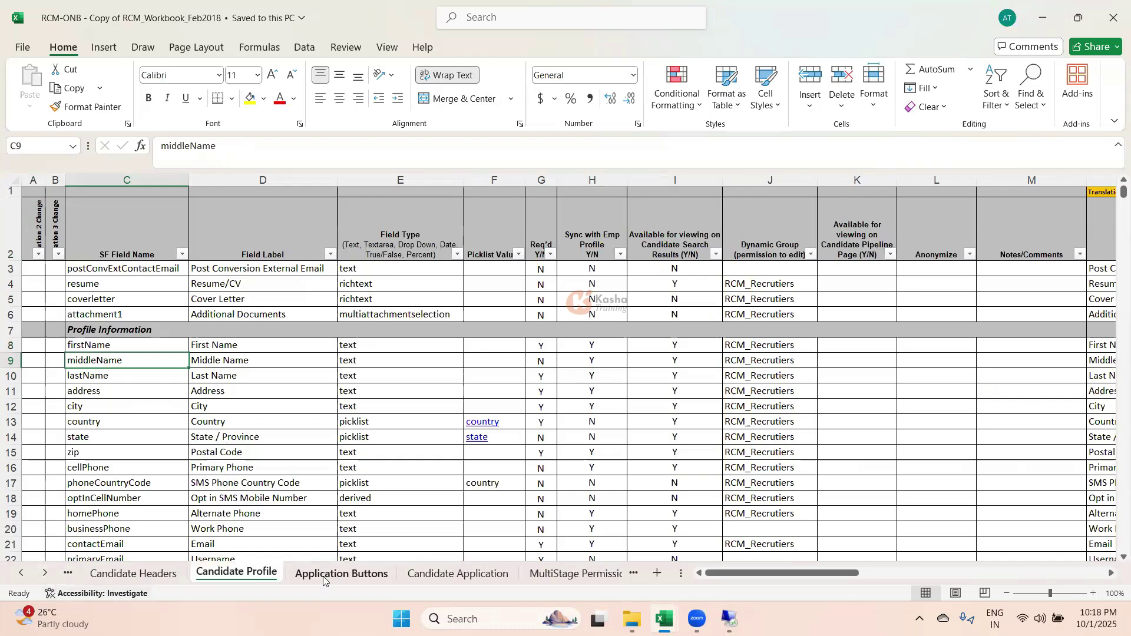
click(341, 574)
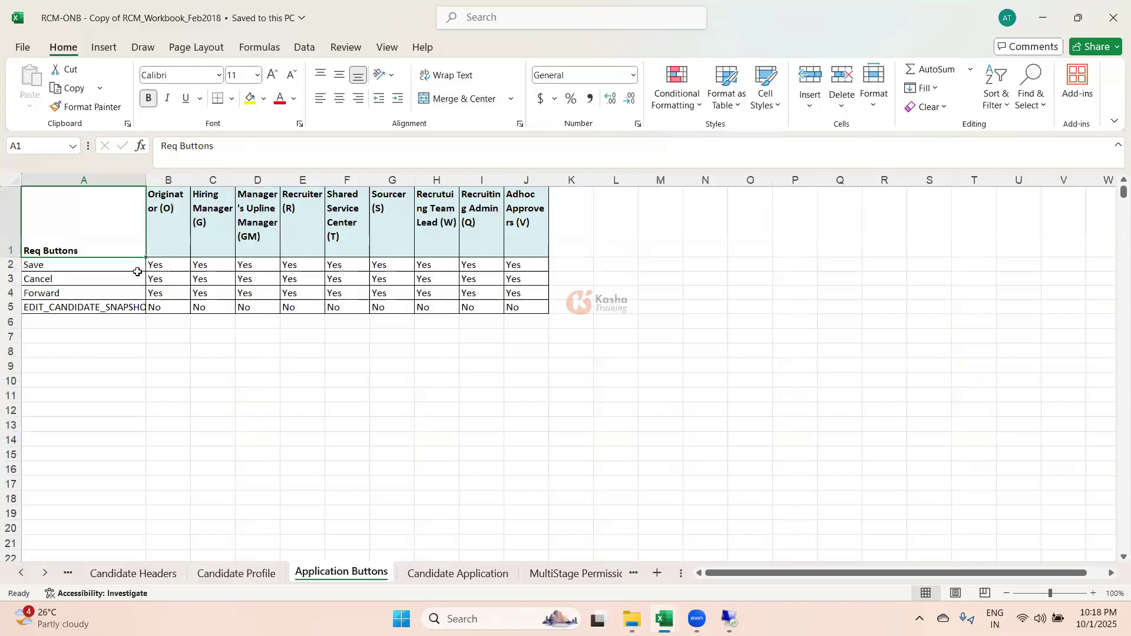
click(71, 266)
click(76, 279)
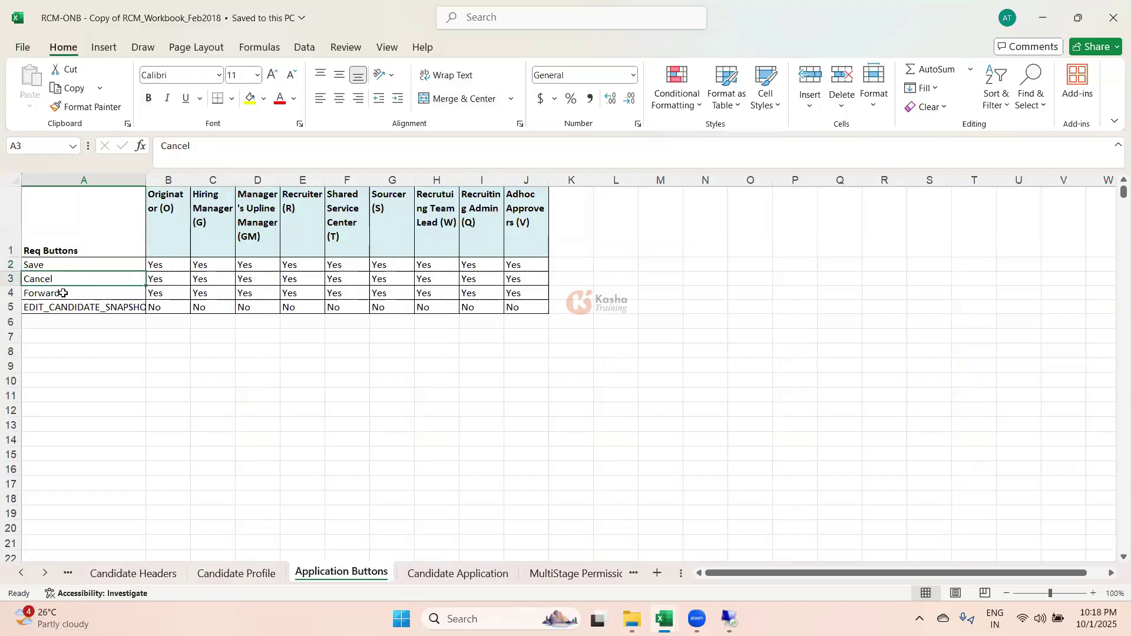
click(62, 301)
Step: View the field definitions on the Candidate Application sheet and the role permissions on the MultiStage Permissions sheet
click(424, 575)
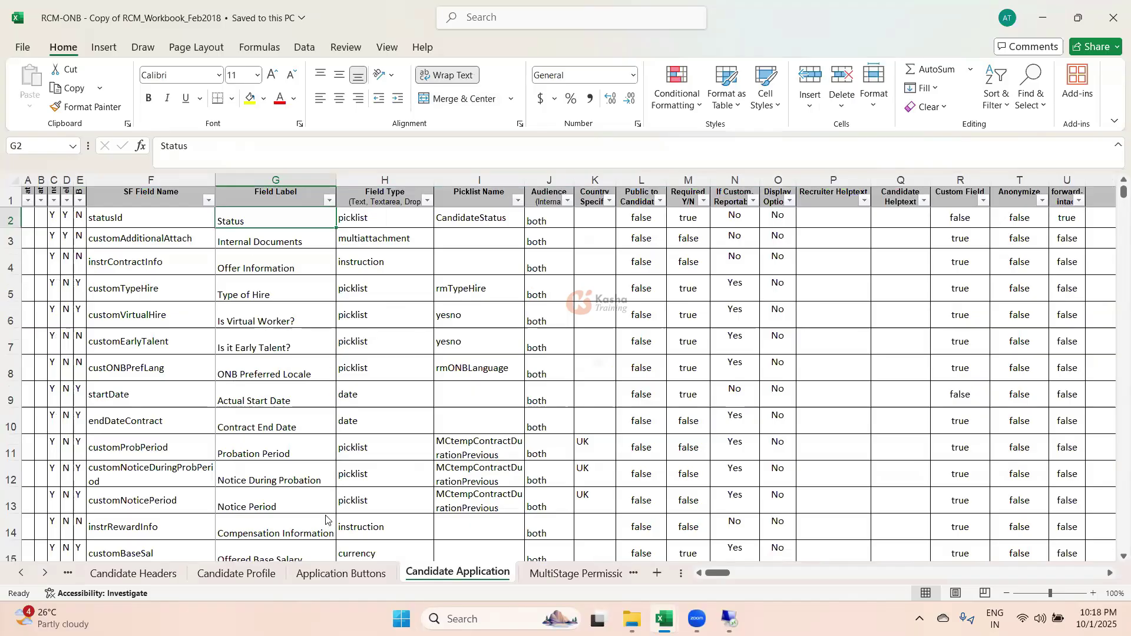
click(574, 574)
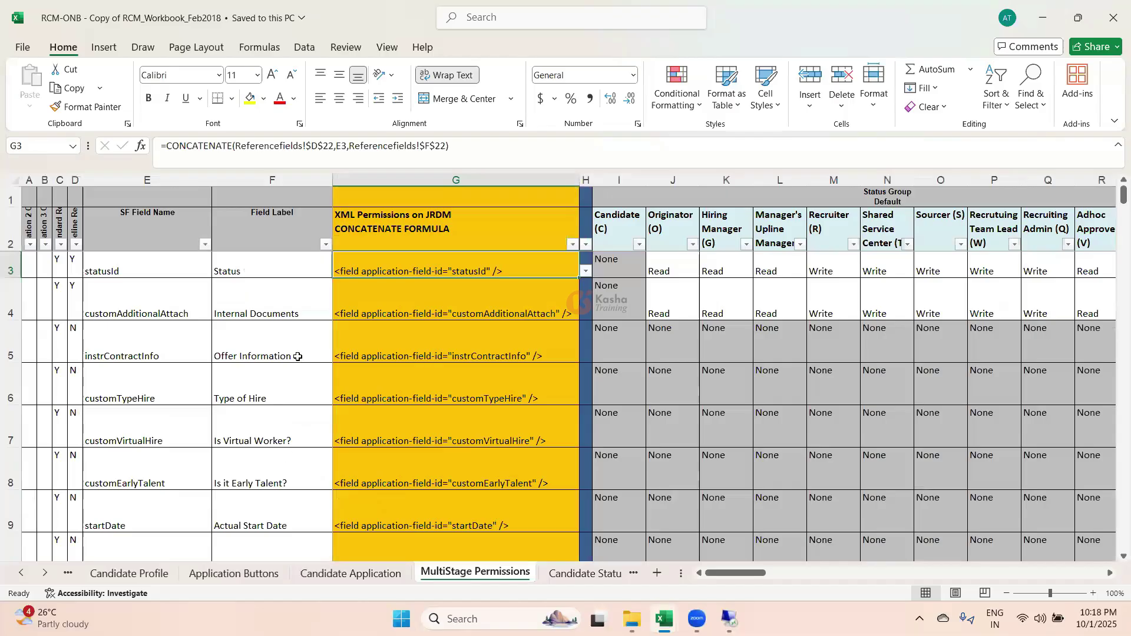
Step: Open the Candidate Status sheet and review the recruiter labels of the system statuses from Default to Hired On Other Requisition
click(45, 573)
click(45, 574)
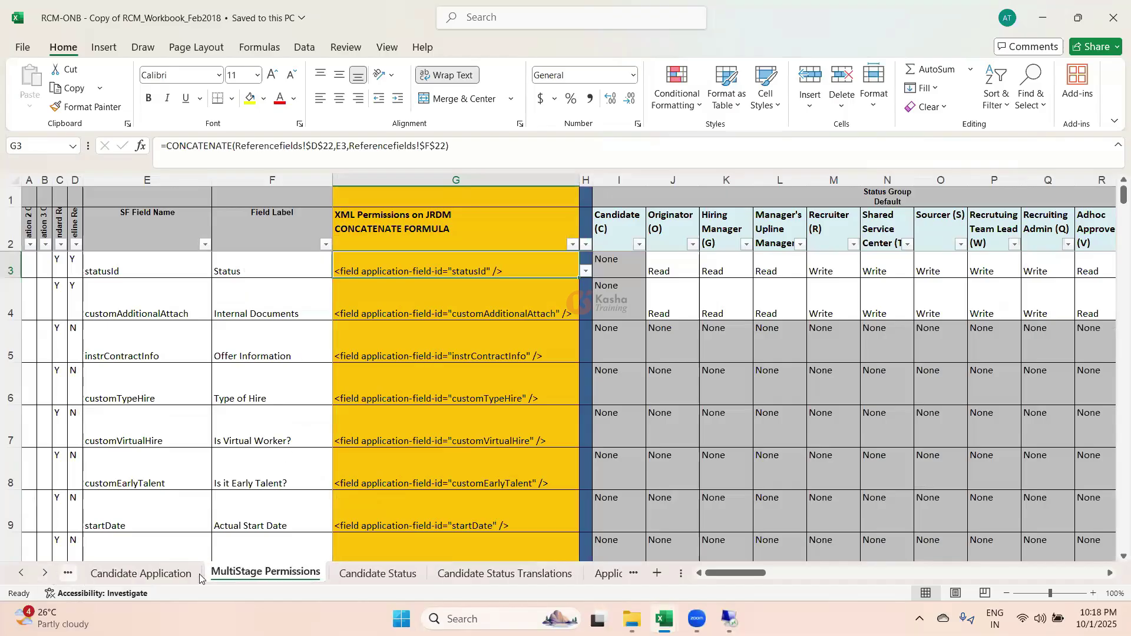
click(377, 573)
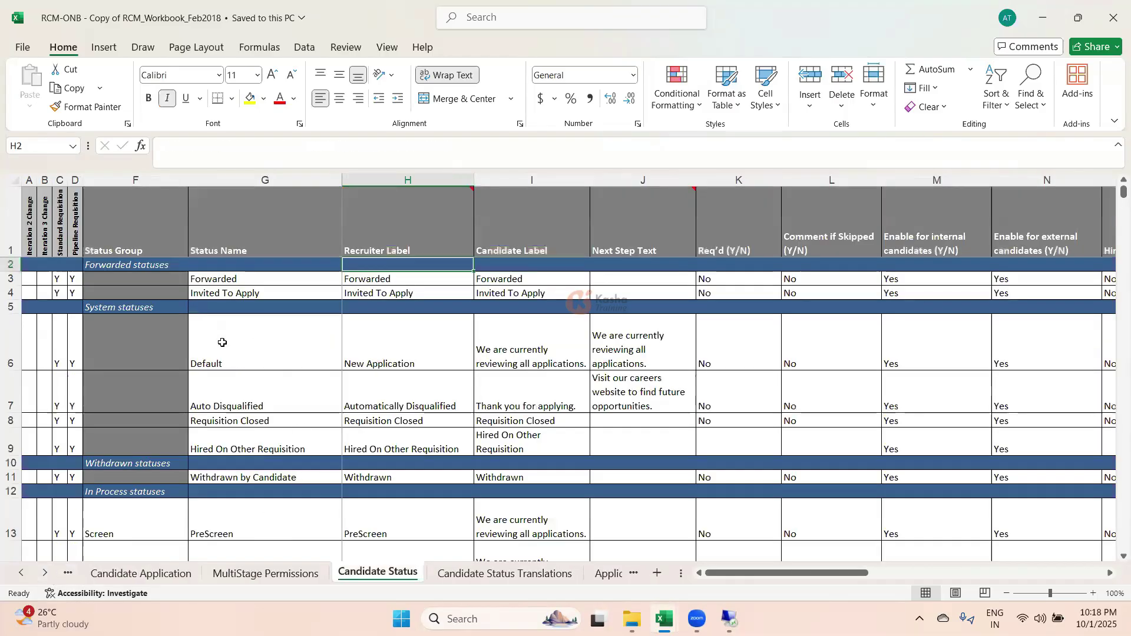
click(393, 360)
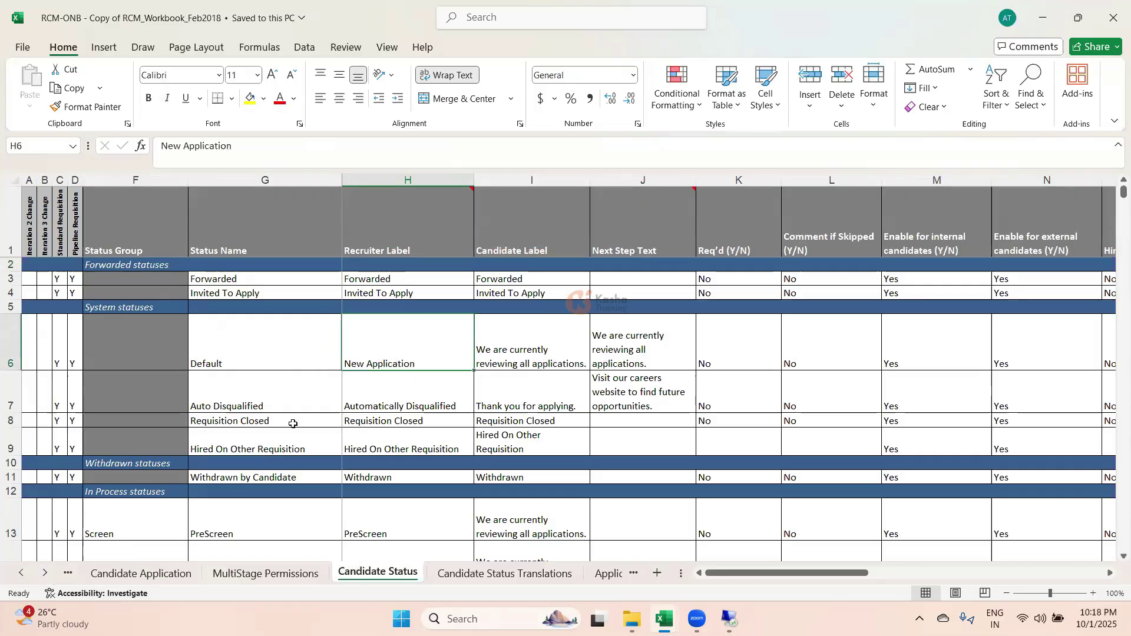
scroll(297, 452, down, 1)
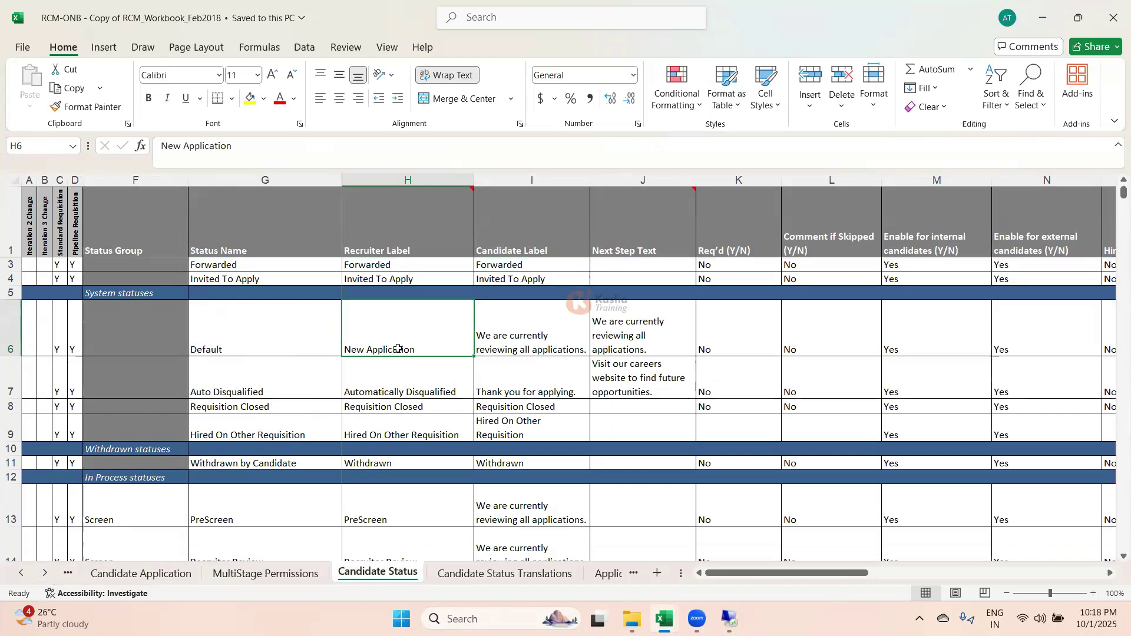
click(408, 392)
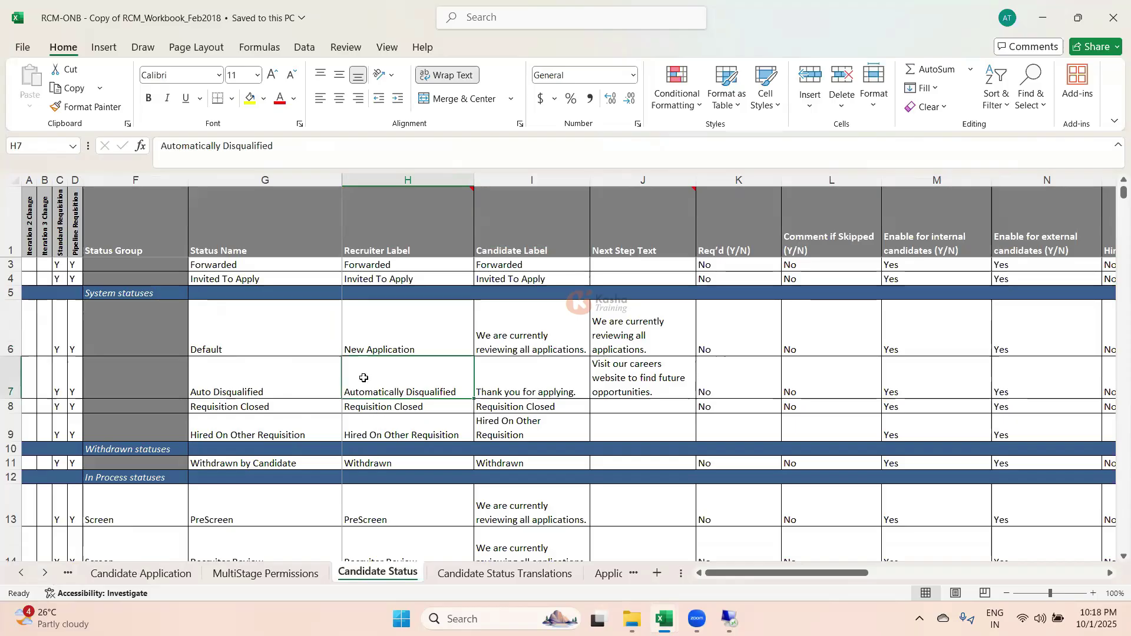
click(376, 407)
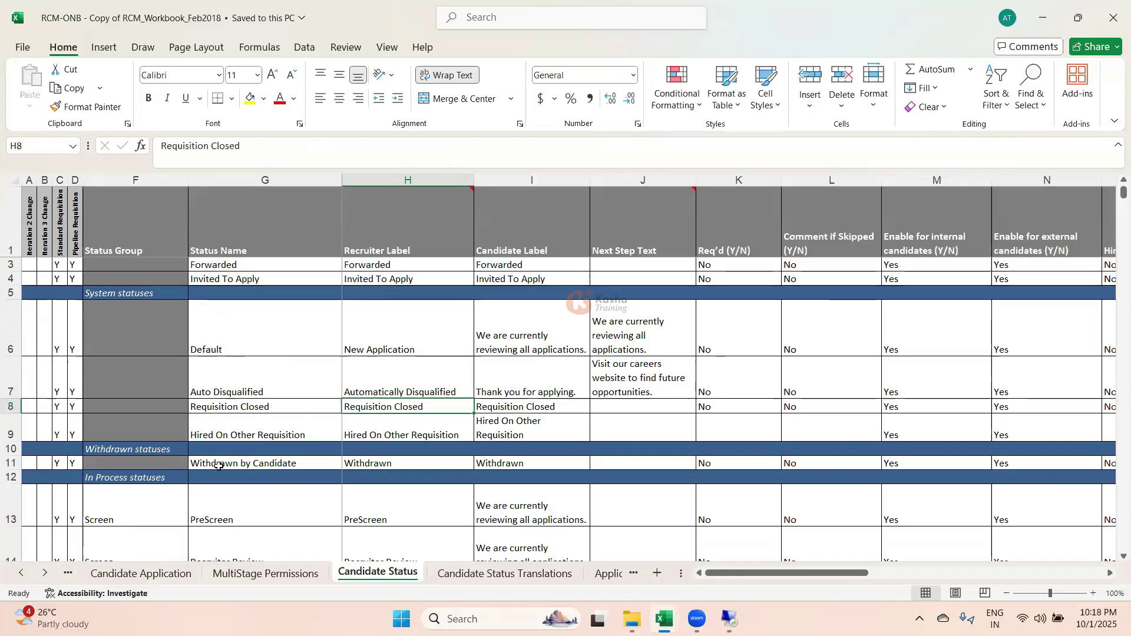
key(Down)
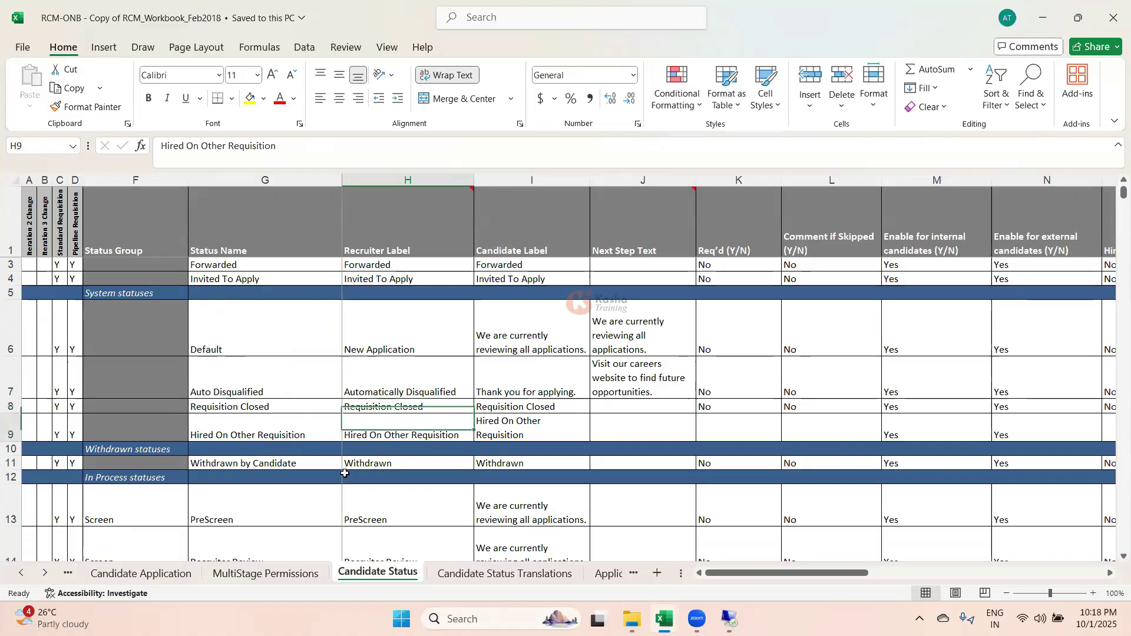
Step: Review the recruiter labels of the in-process candidate statuses from PreScreen through 1st Interview
scroll(335, 502, down, 2)
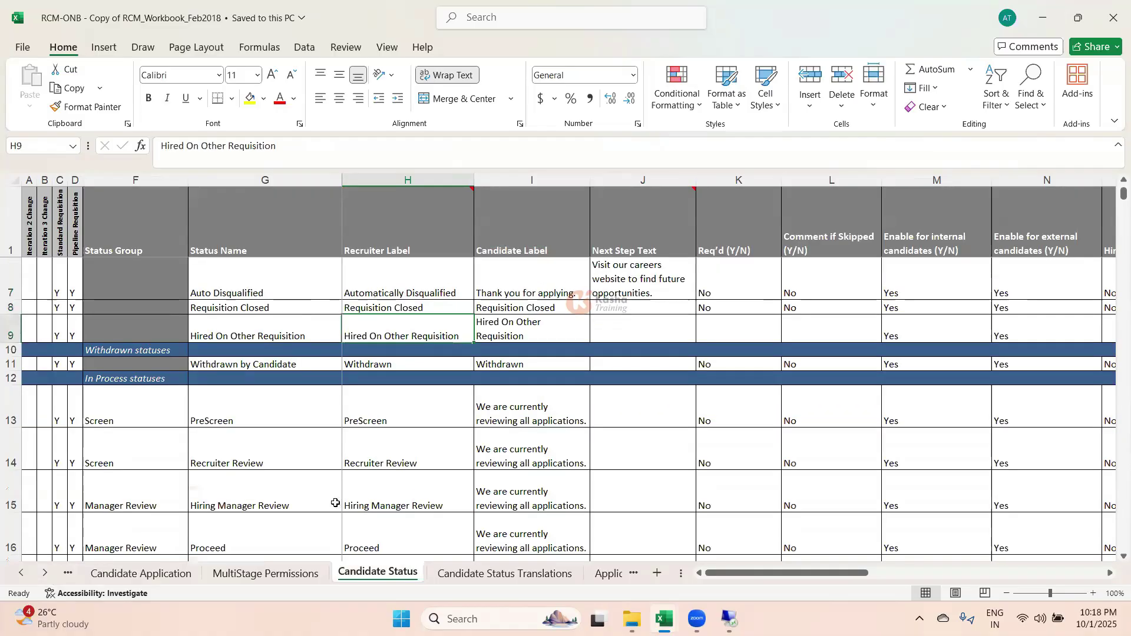
scroll(335, 503, down, 1)
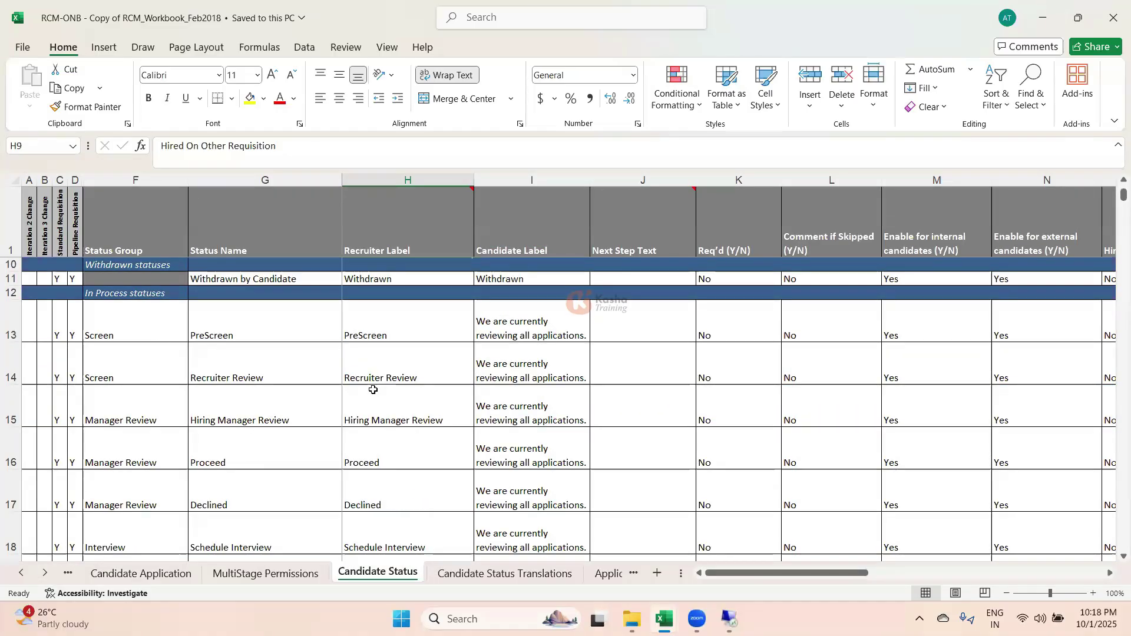
click(375, 336)
click(379, 374)
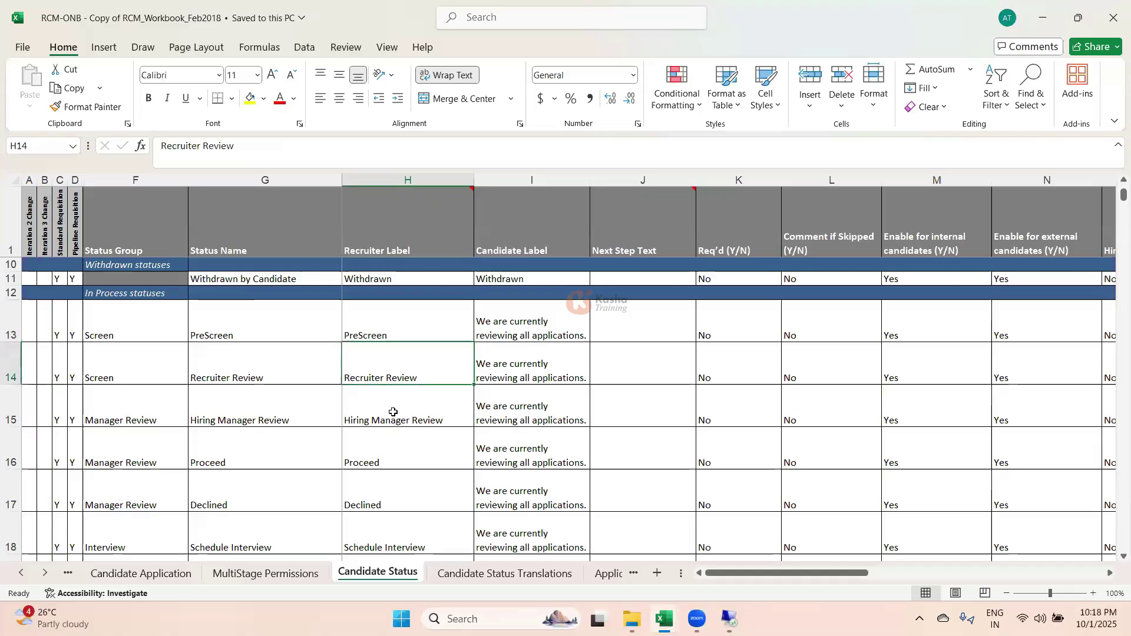
click(418, 417)
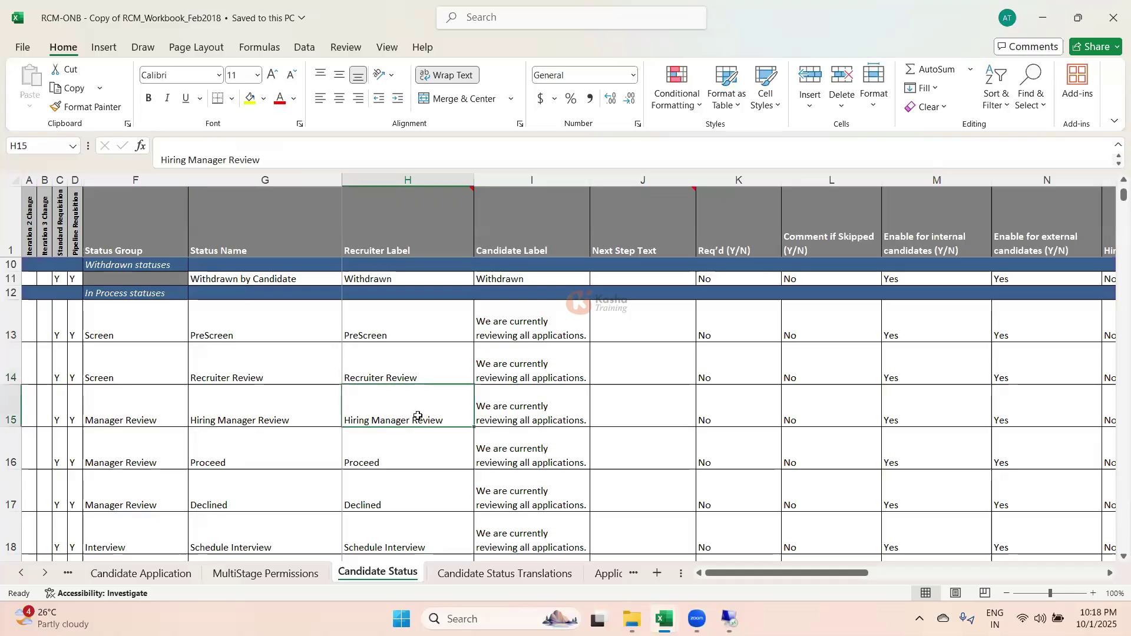
click(398, 458)
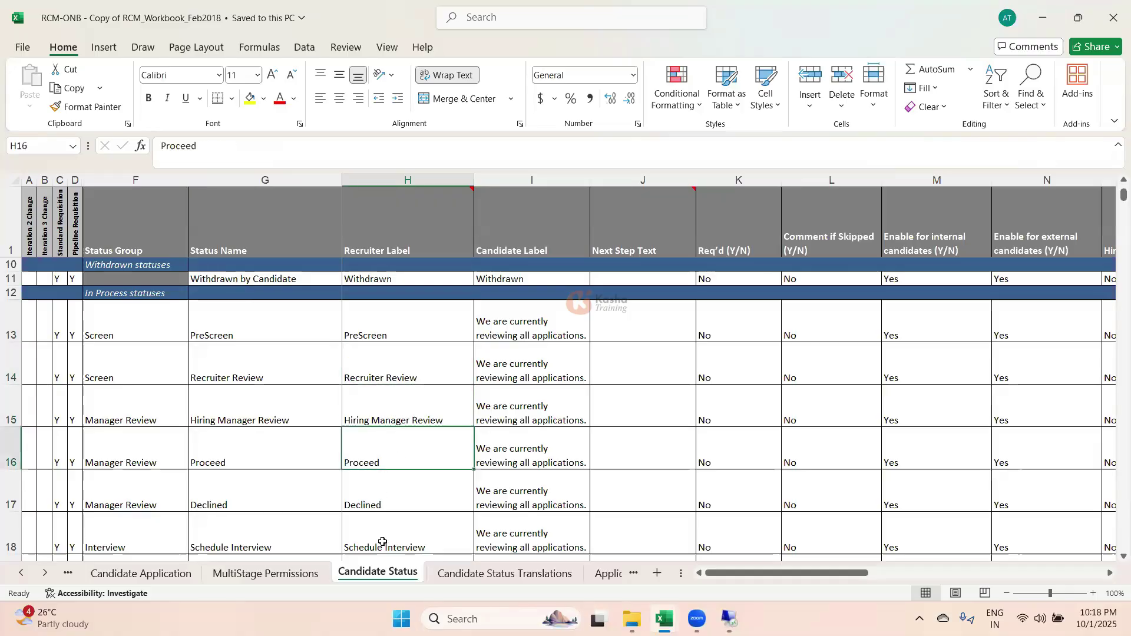
click(393, 494)
scroll(394, 496, down, 1)
click(396, 502)
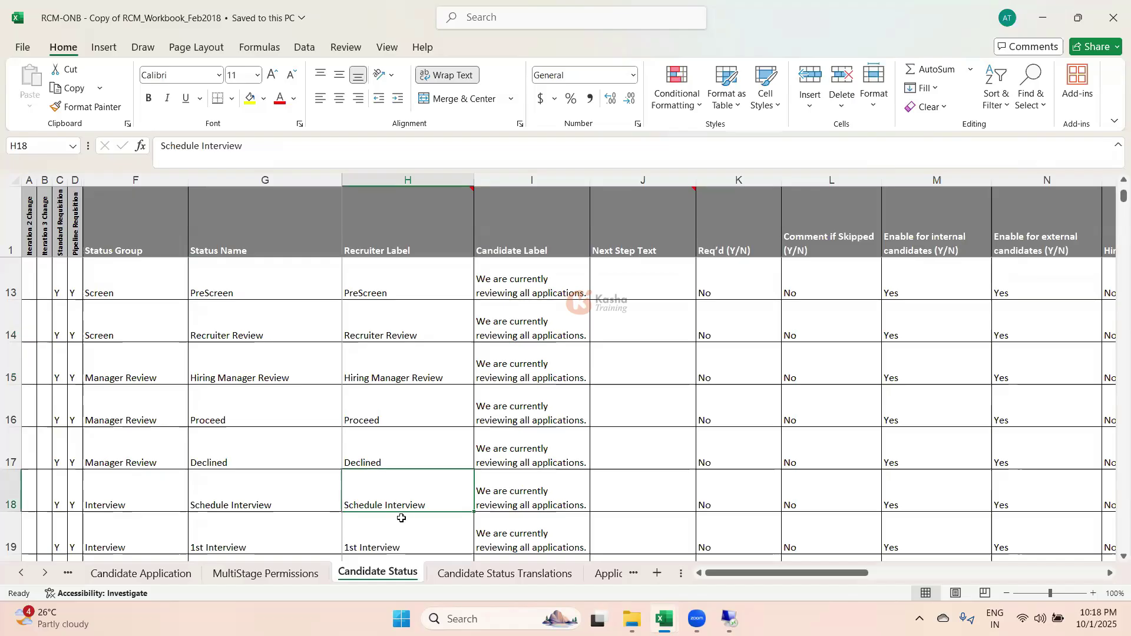
scroll(395, 380, down, 1)
click(393, 378)
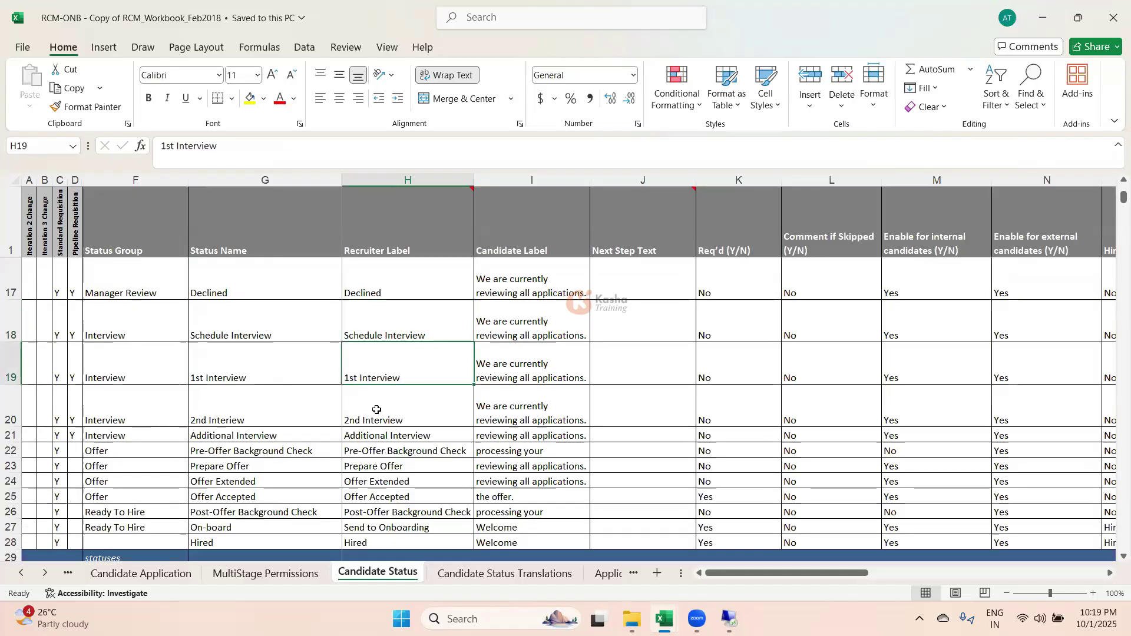
Step: Review the recruiter labels from 2nd Interview and Additional Interview through the offer and hire statuses
click(377, 409)
click(388, 435)
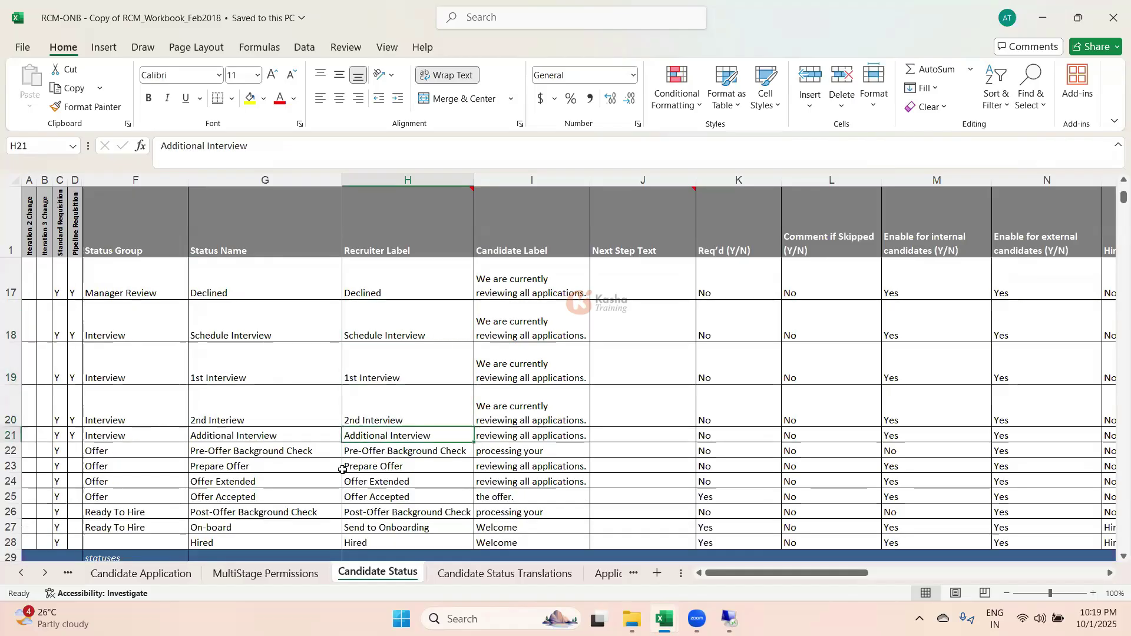
scroll(343, 469, down, 1)
scroll(116, 343, down, 1)
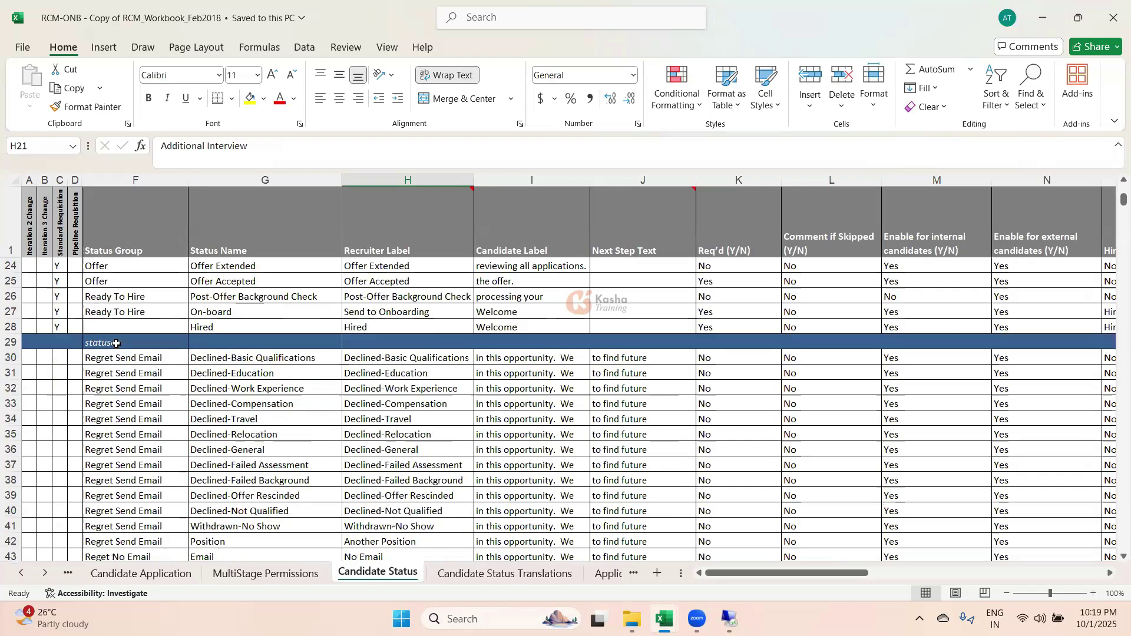
Step: Select the recruiter labels from Declined-Basic Qualifications to Declined-Not Qualified, review the remaining regret statuses, and return to the start of the sheet
drag(390, 358, 404, 510)
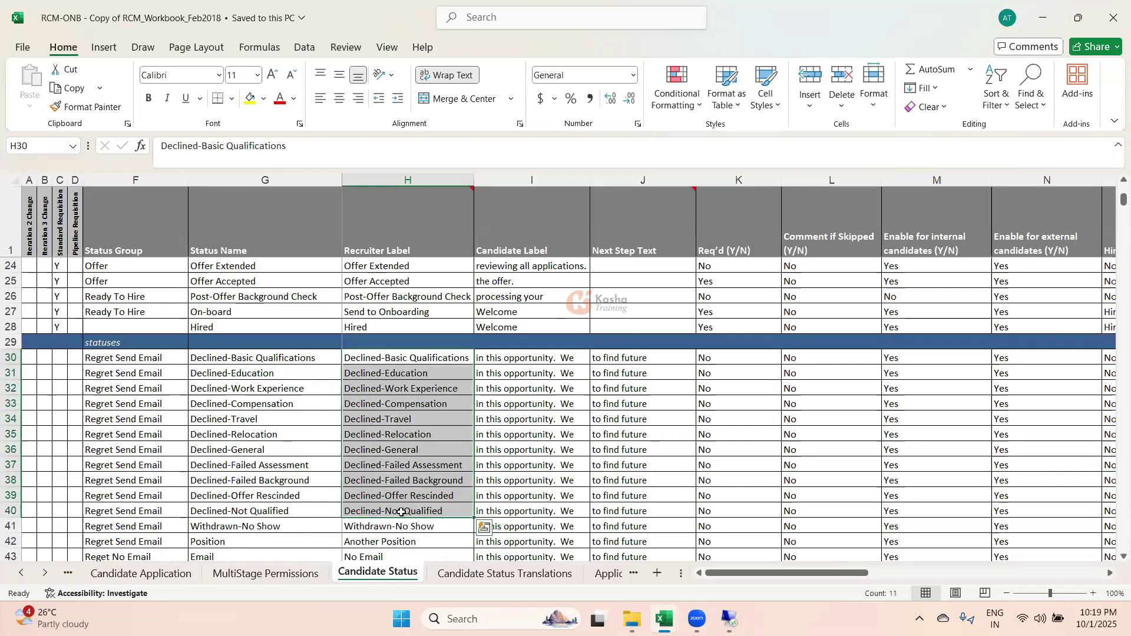
scroll(401, 512, down, 2)
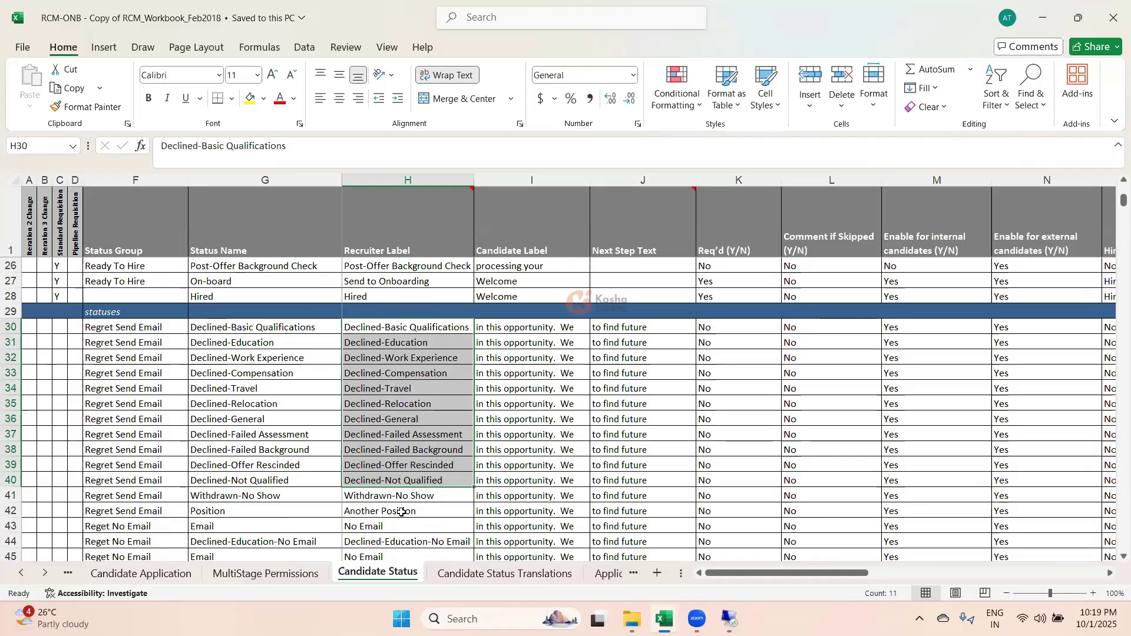
scroll(401, 512, down, 1)
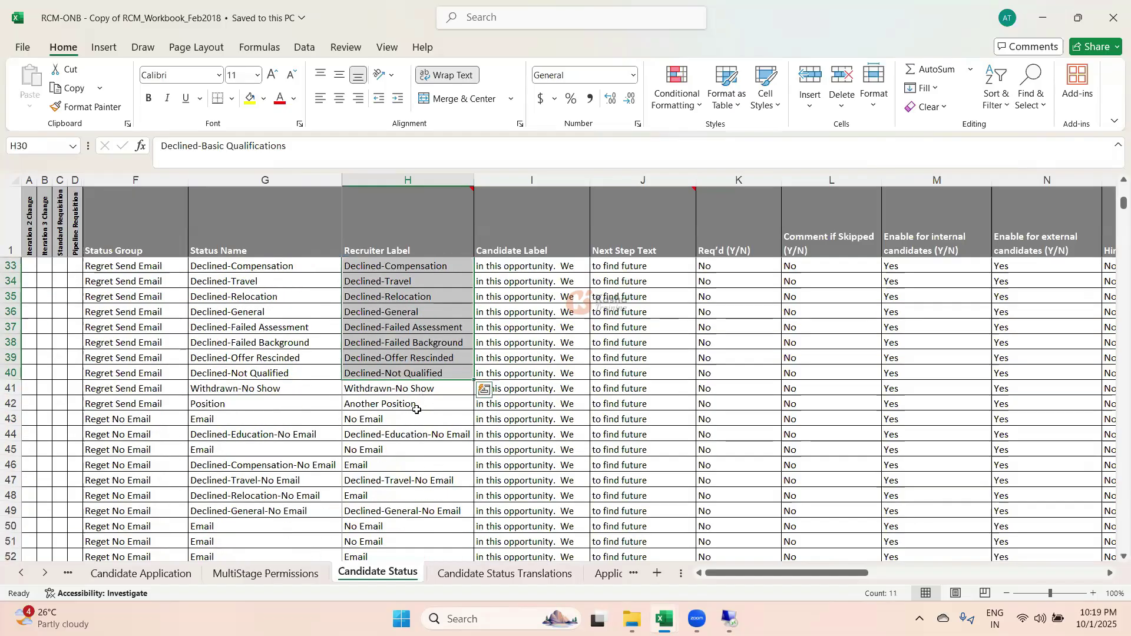
scroll(394, 486, down, 3)
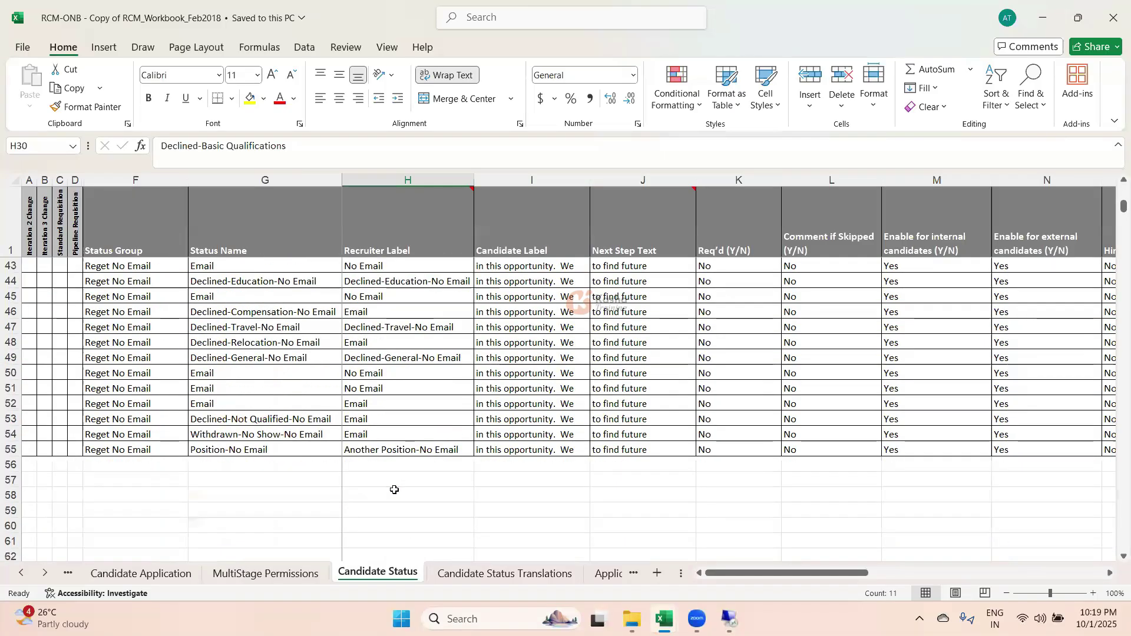
scroll(394, 490, up, 2)
scroll(395, 490, up, 10)
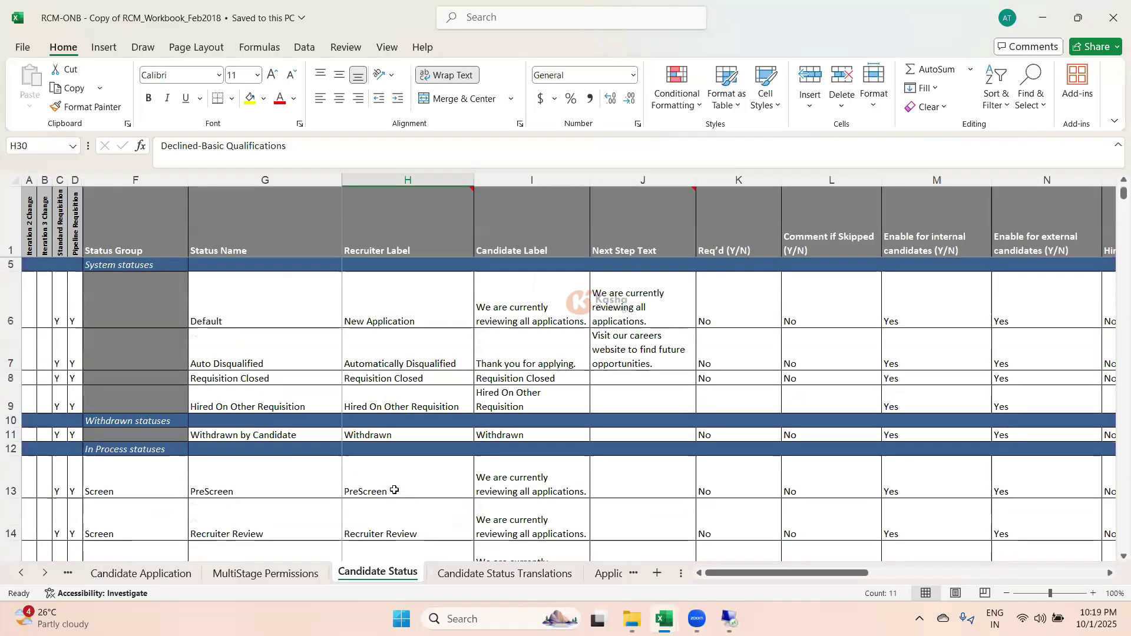
scroll(216, 404, up, 1)
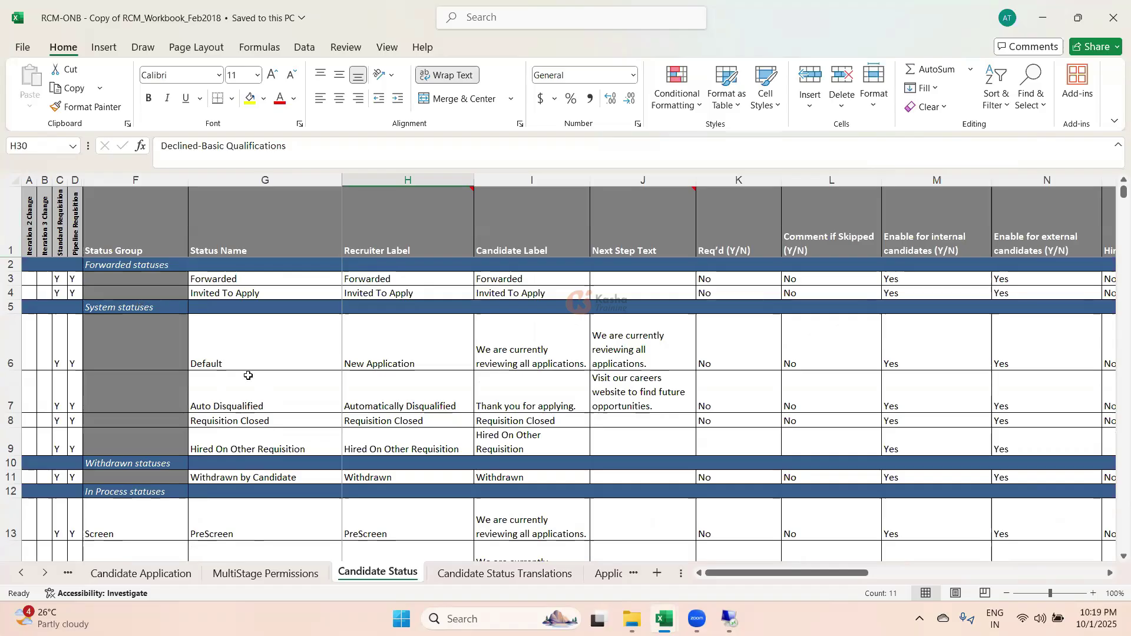
Step: Open the Candidate Status Translations sheet and inspect the es_ES translation of Interview and the de_DE translation of Manager Review
click(483, 574)
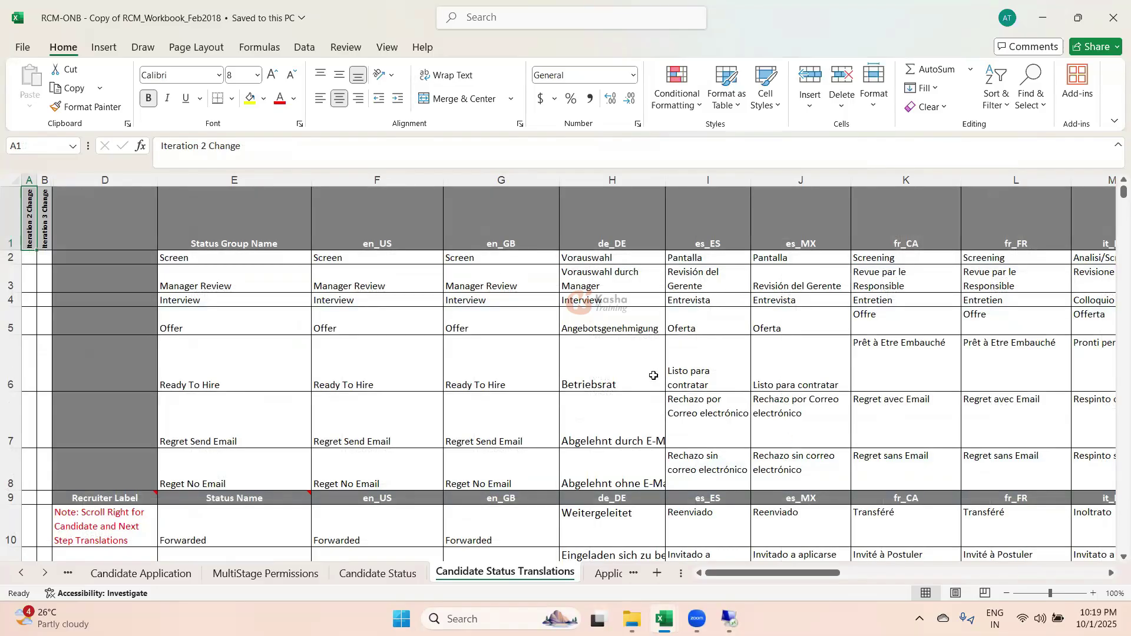
click(678, 297)
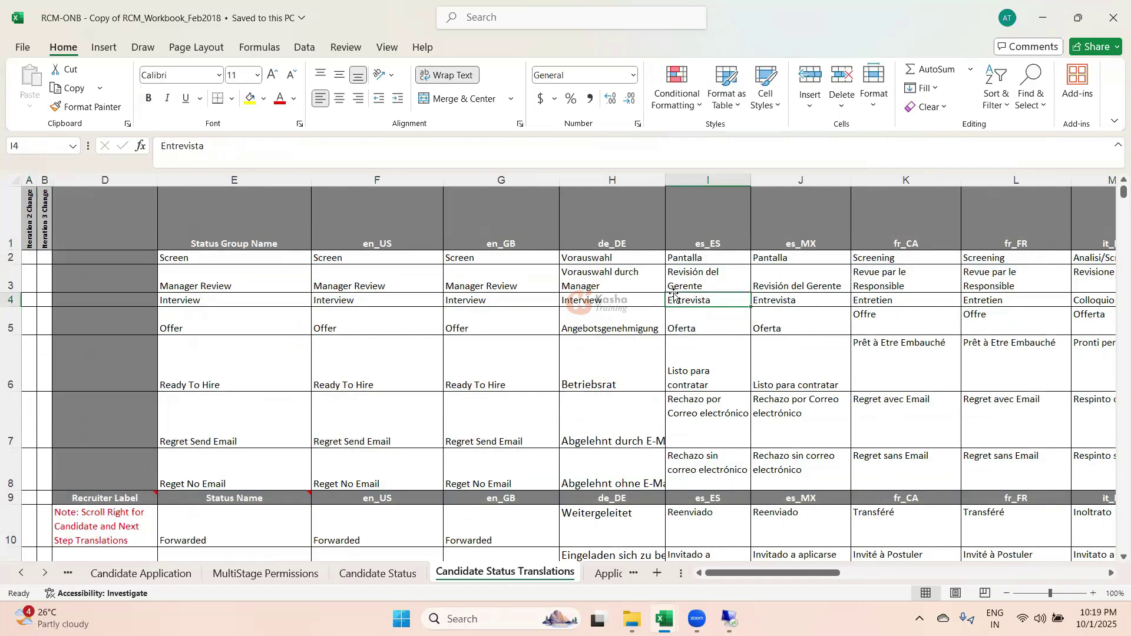
click(589, 278)
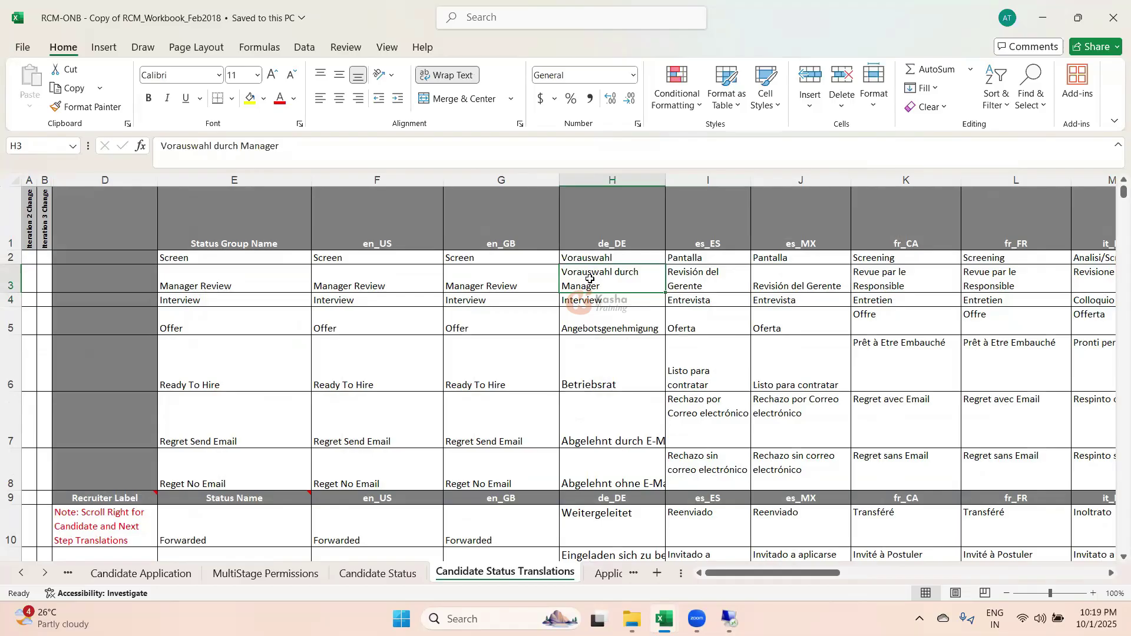
Step: Open the Application Featured Permission sheet to view the feature permissions by status and role
click(45, 572)
click(45, 573)
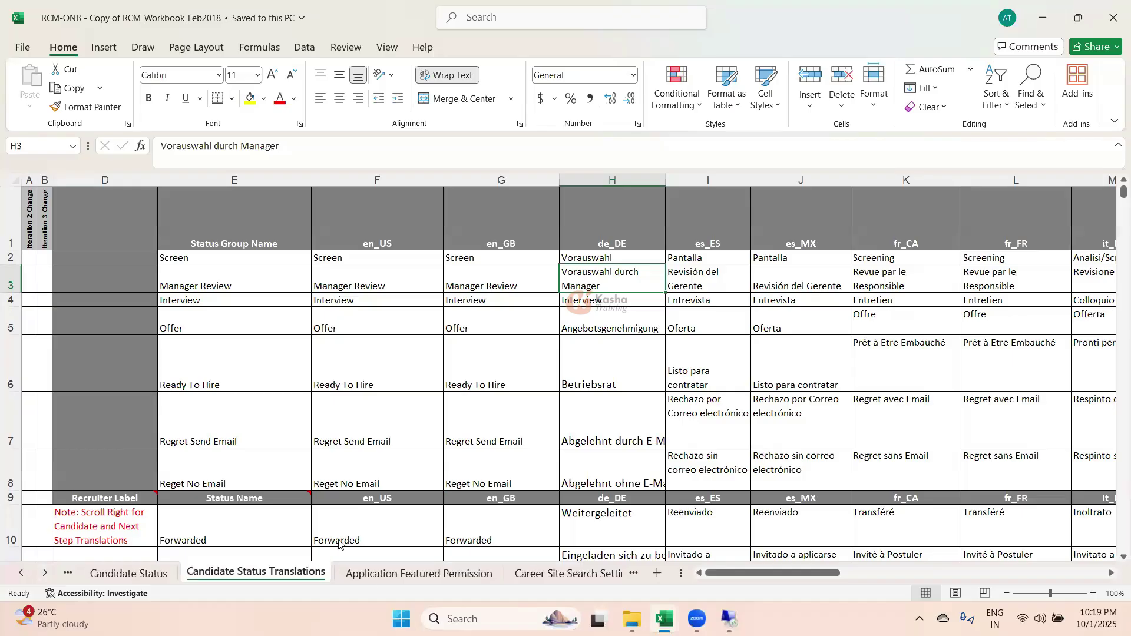
click(367, 580)
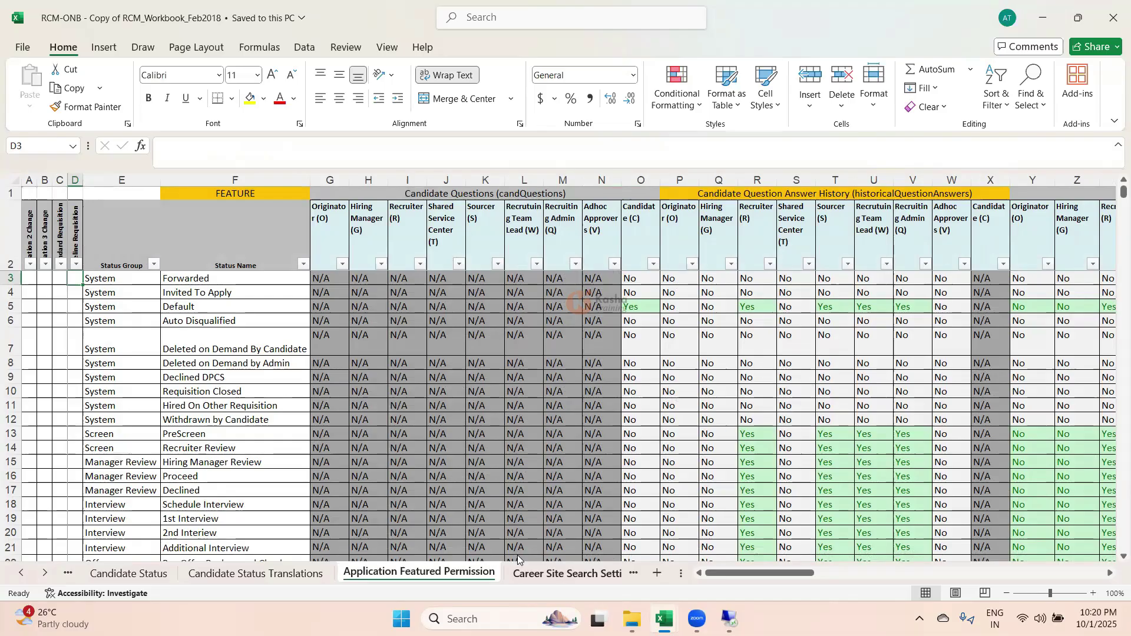
Step: Open the Career Site Search Settings sheet and review the job search filtering fields, including Requisition Number, Division and Location
click(567, 574)
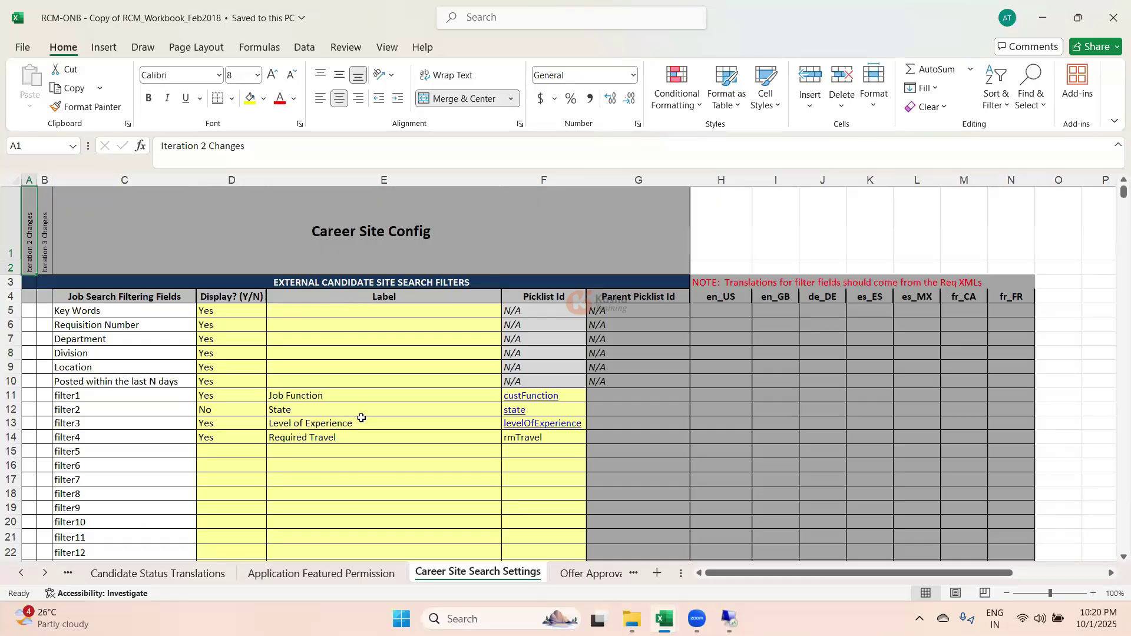
click(120, 328)
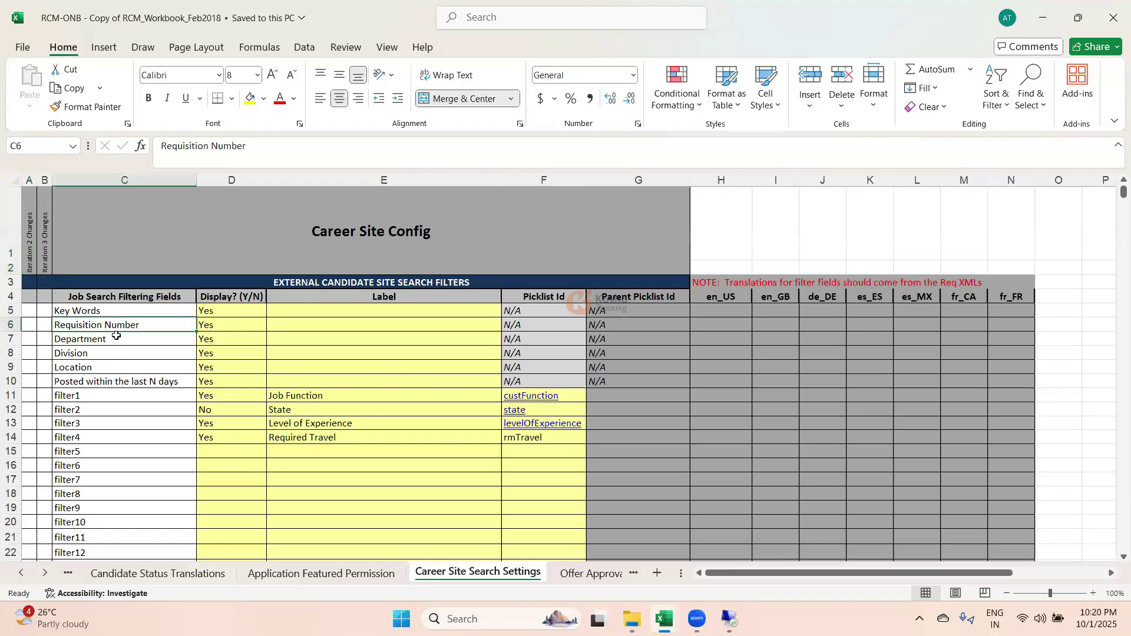
click(116, 356)
click(117, 371)
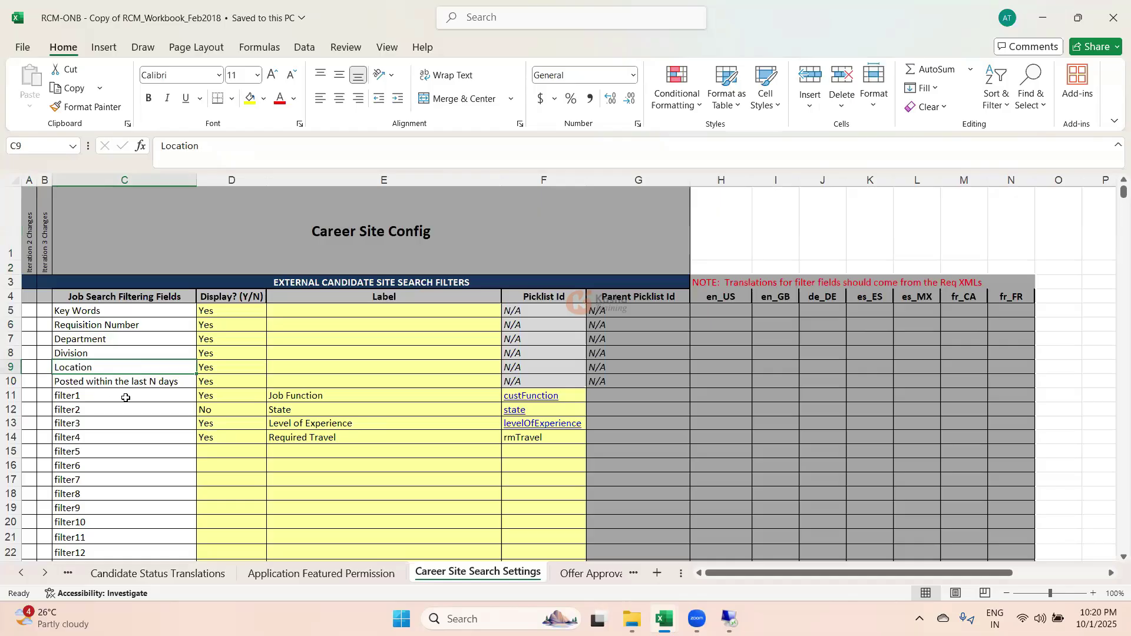
scroll(137, 446, down, 5)
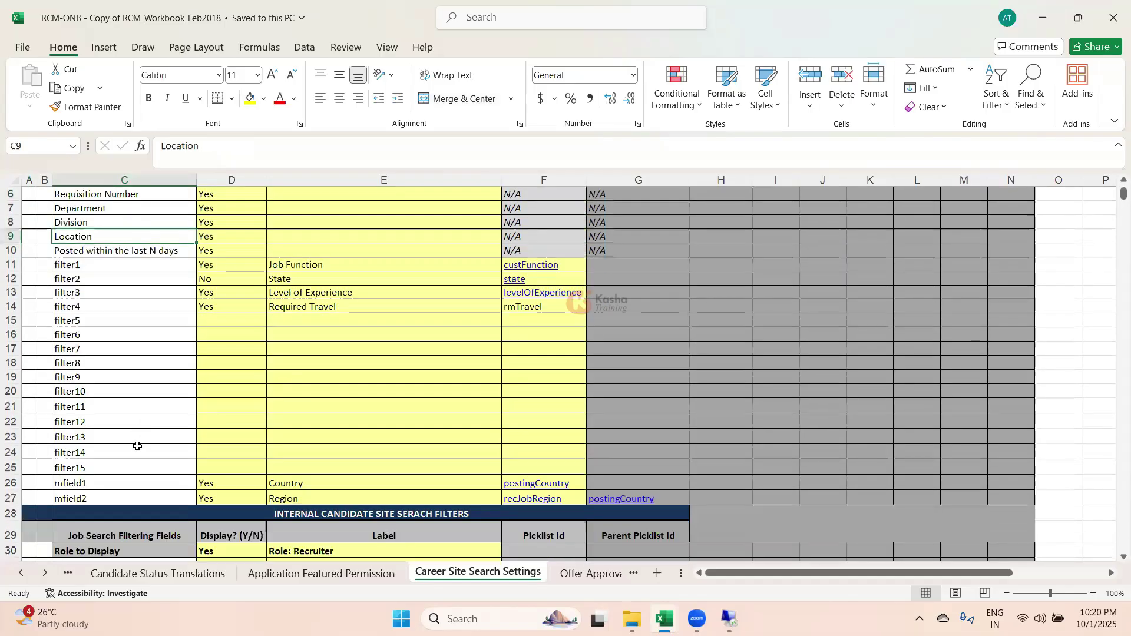
scroll(117, 526, up, 5)
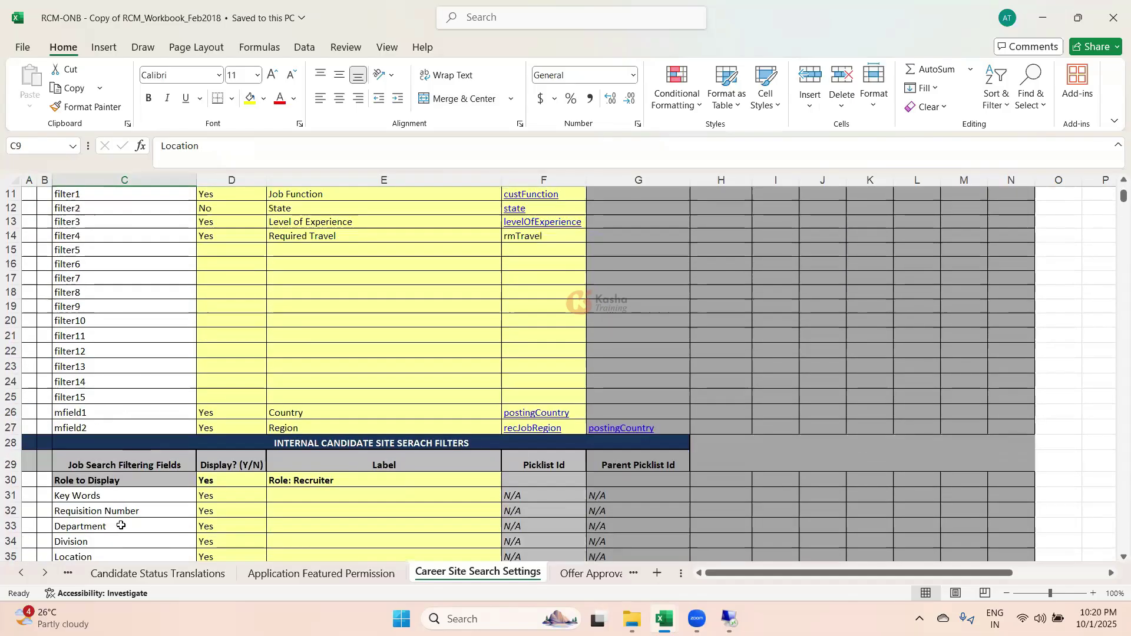
Step: Open the Offer Approval sheet and review its field labels from Type of Hire down, selecting the labels from Last Name onward
click(577, 574)
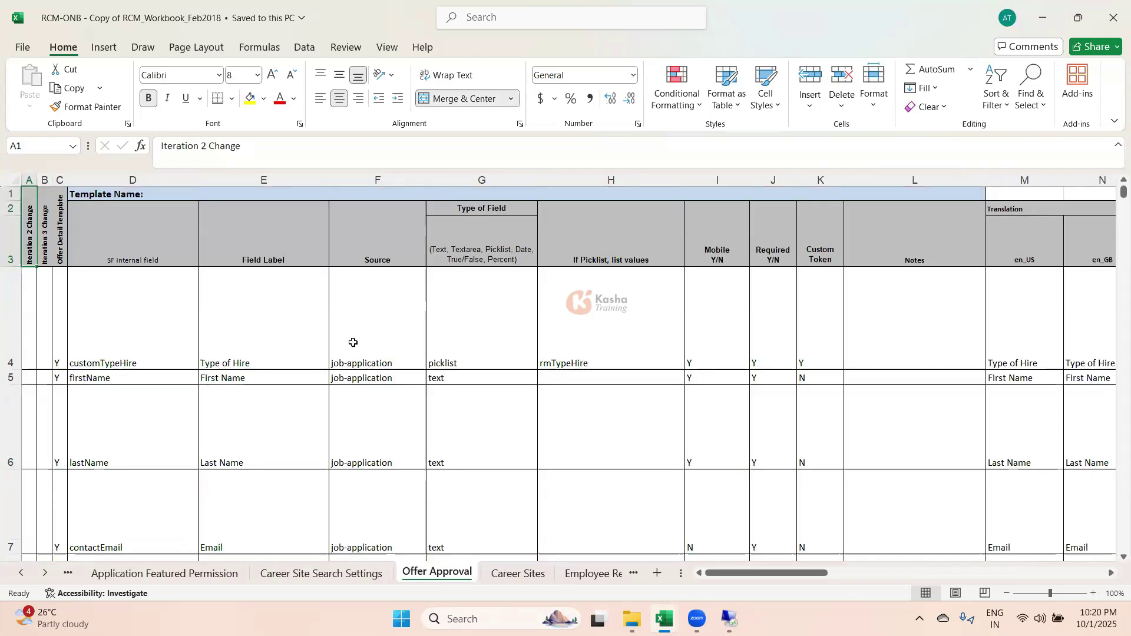
click(245, 346)
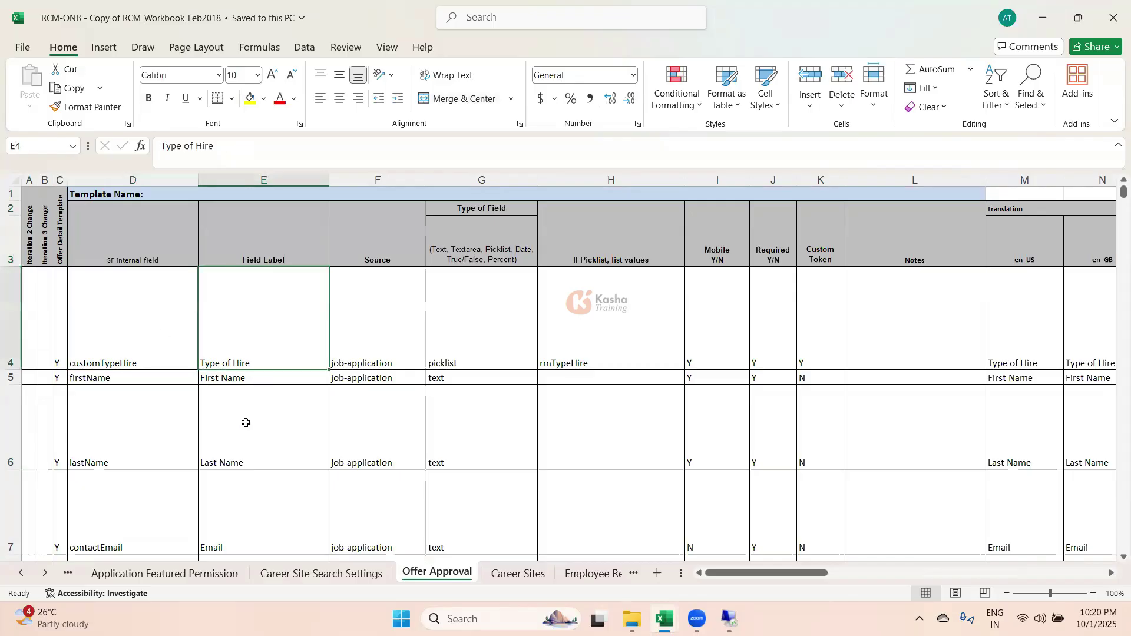
click(243, 448)
scroll(245, 484, down, 3)
drag(241, 297, 257, 570)
drag(258, 577, 313, 336)
scroll(313, 337, up, 3)
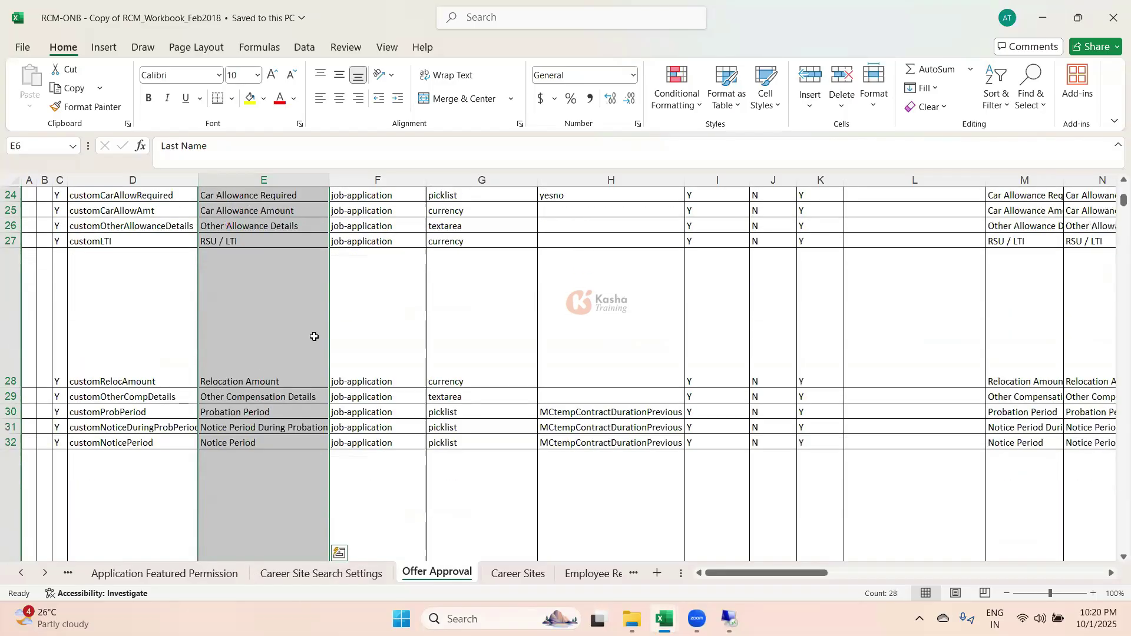
scroll(314, 353, down, 5)
scroll(400, 373, down, 1)
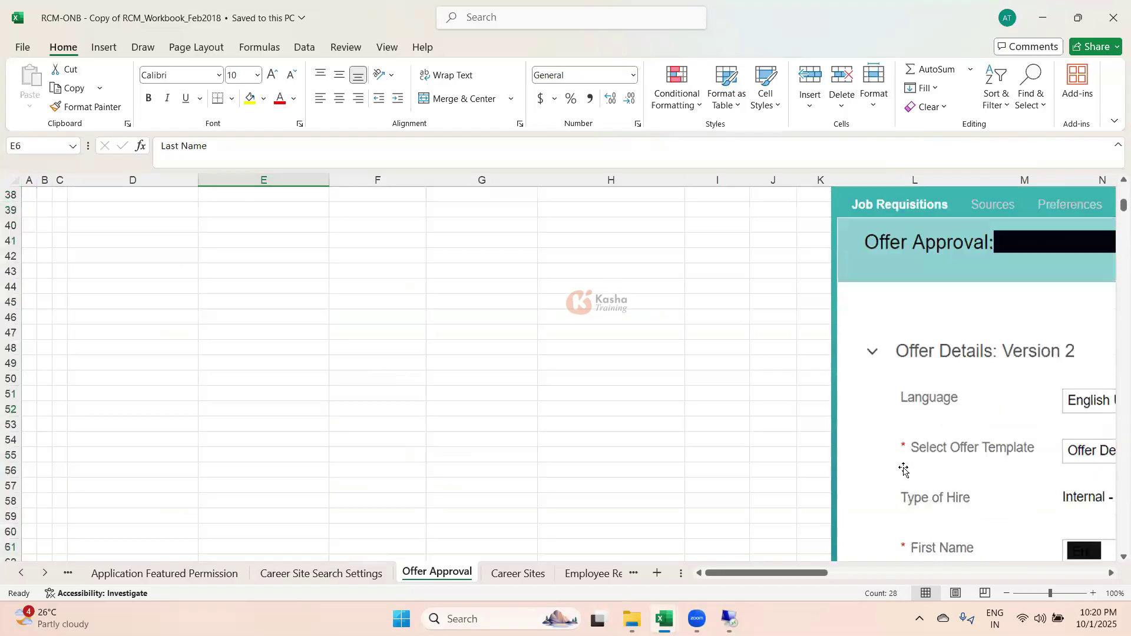
Step: Examine the sample Offer Approval form image beside the field list, then return to the sheet's first columns
drag(762, 577, 862, 587)
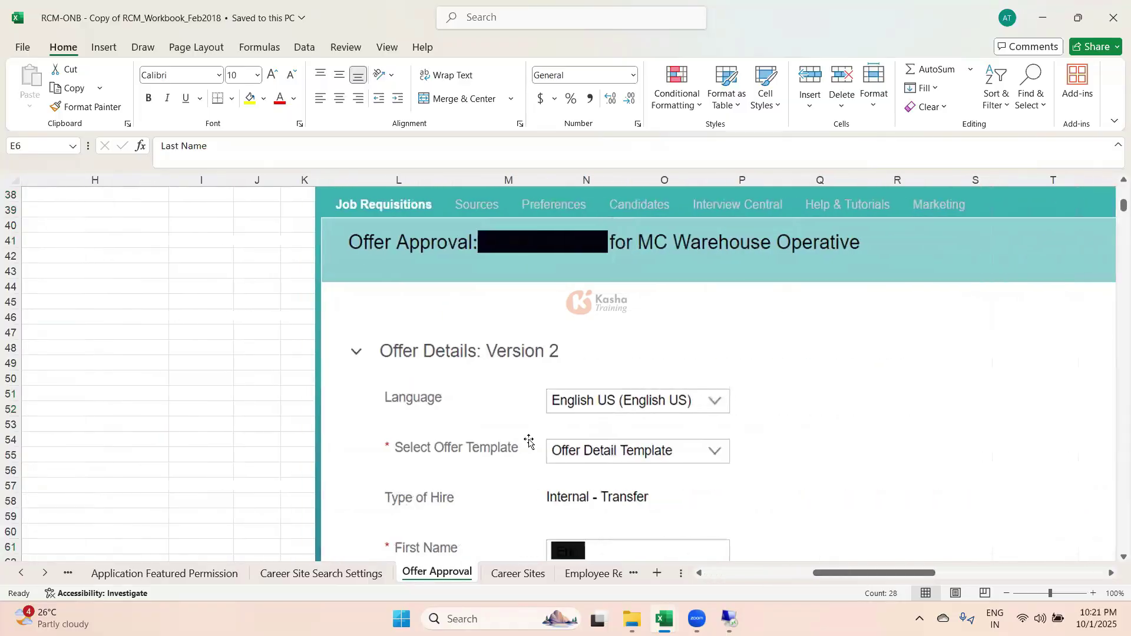
scroll(530, 447, down, 5)
scroll(550, 474, up, 5)
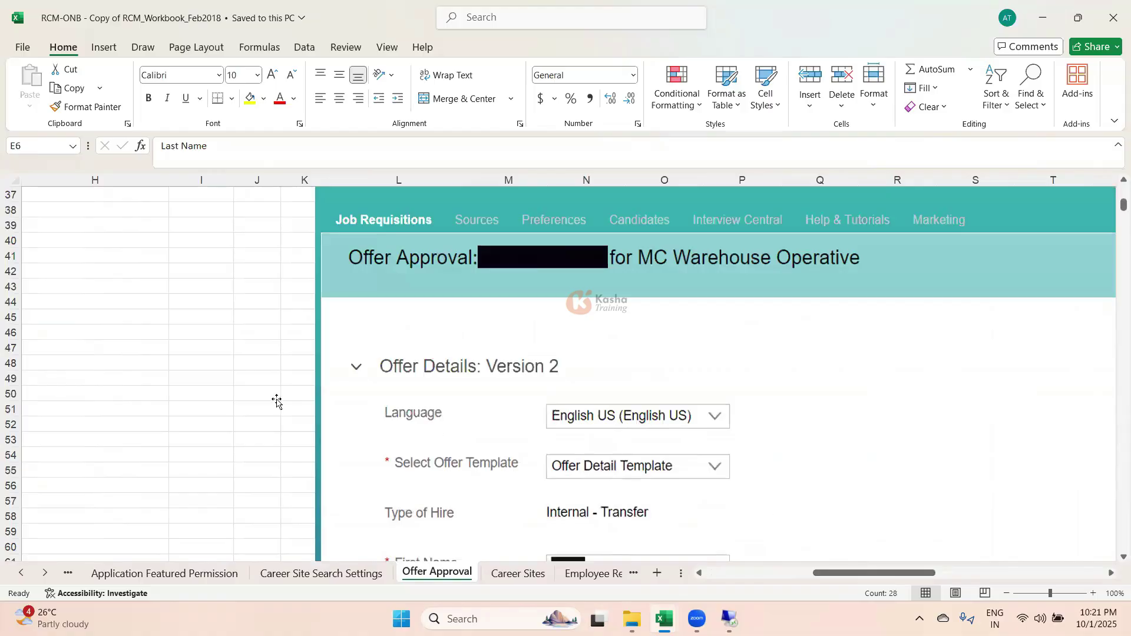
click(739, 578)
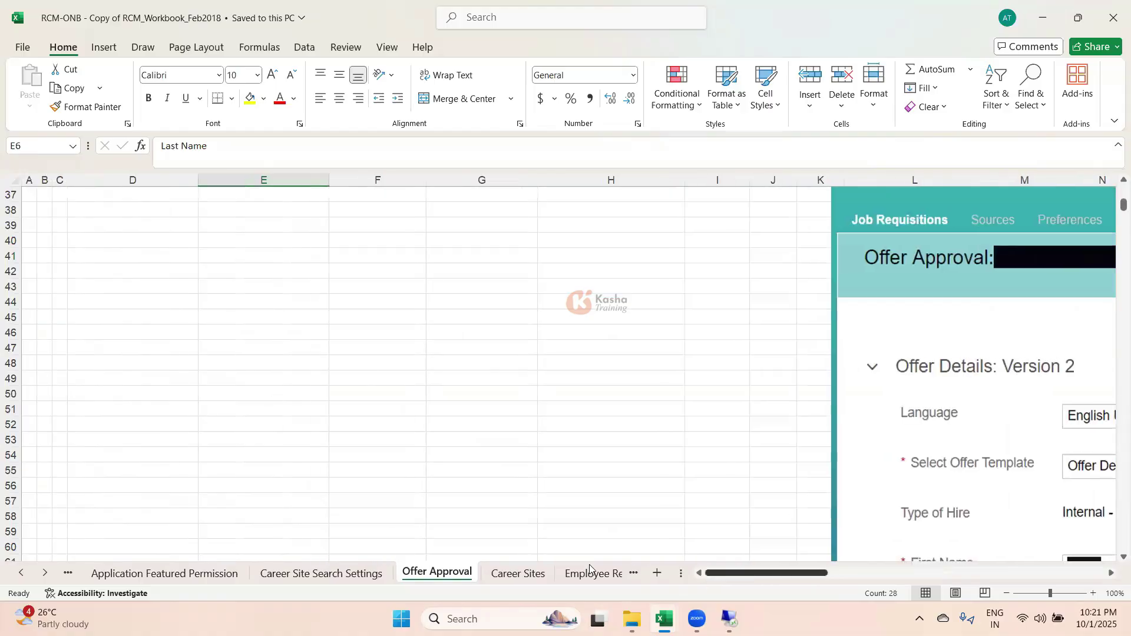
Step: Glance at the Career Sites sheet and go back to the beginning of the Offer Approval field list
click(517, 574)
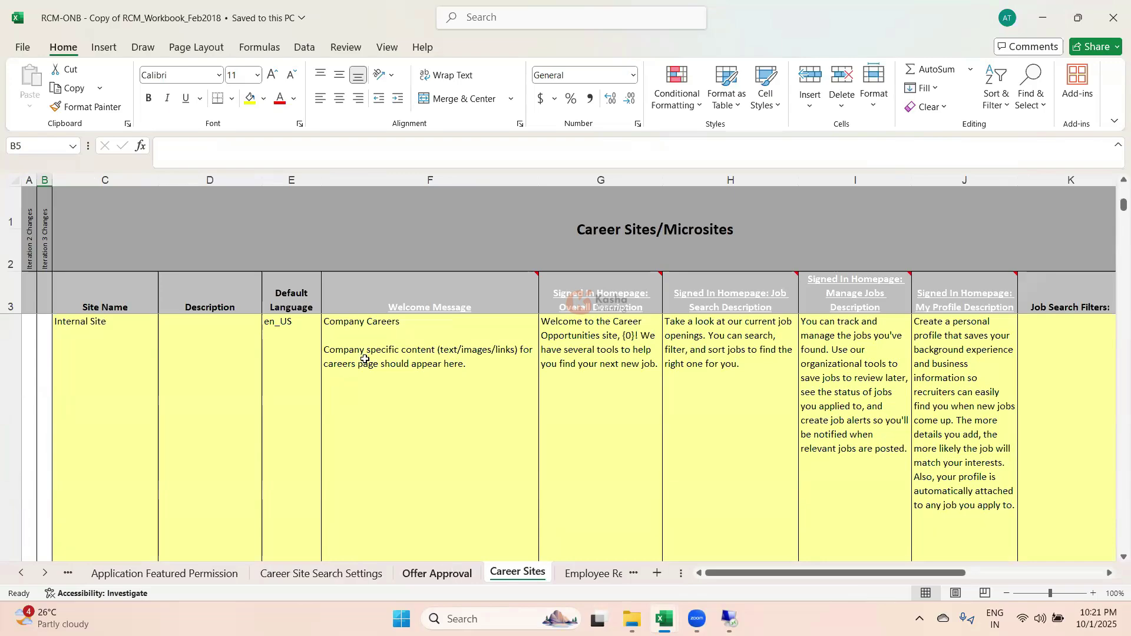
click(449, 573)
scroll(489, 472, up, 11)
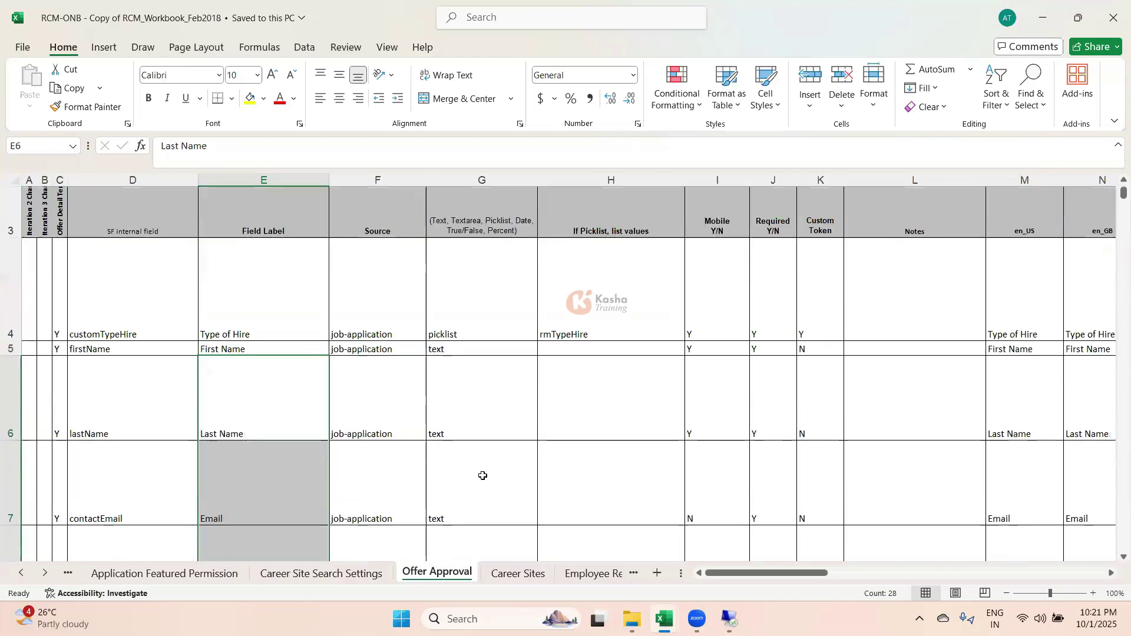
scroll(501, 389, up, 1)
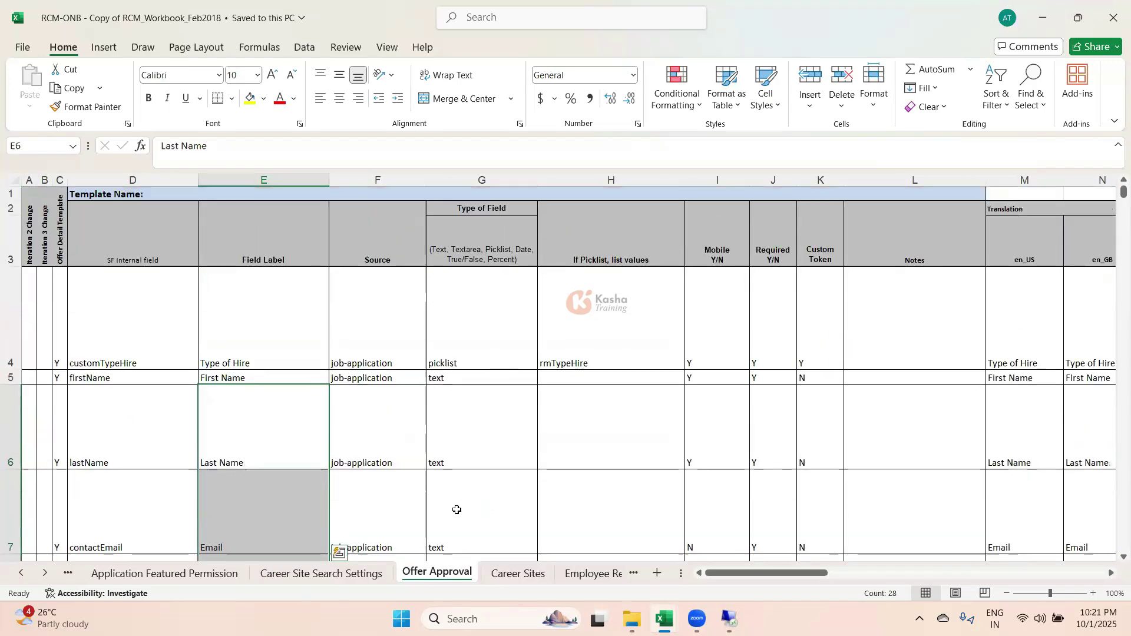
Step: Compare the Career Sites sheet with the External Candidate Site Search Filters heading on the Career Site Search Settings sheet
click(518, 573)
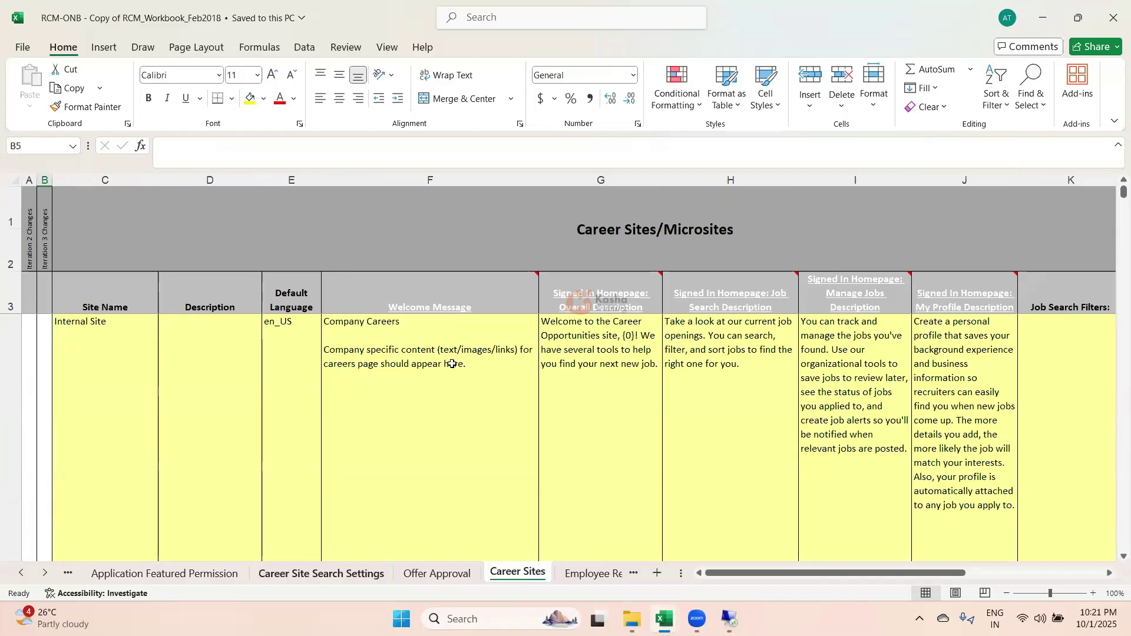
key(ctrl+Page_Up)
key(ctrl+Page_Up)
click(366, 282)
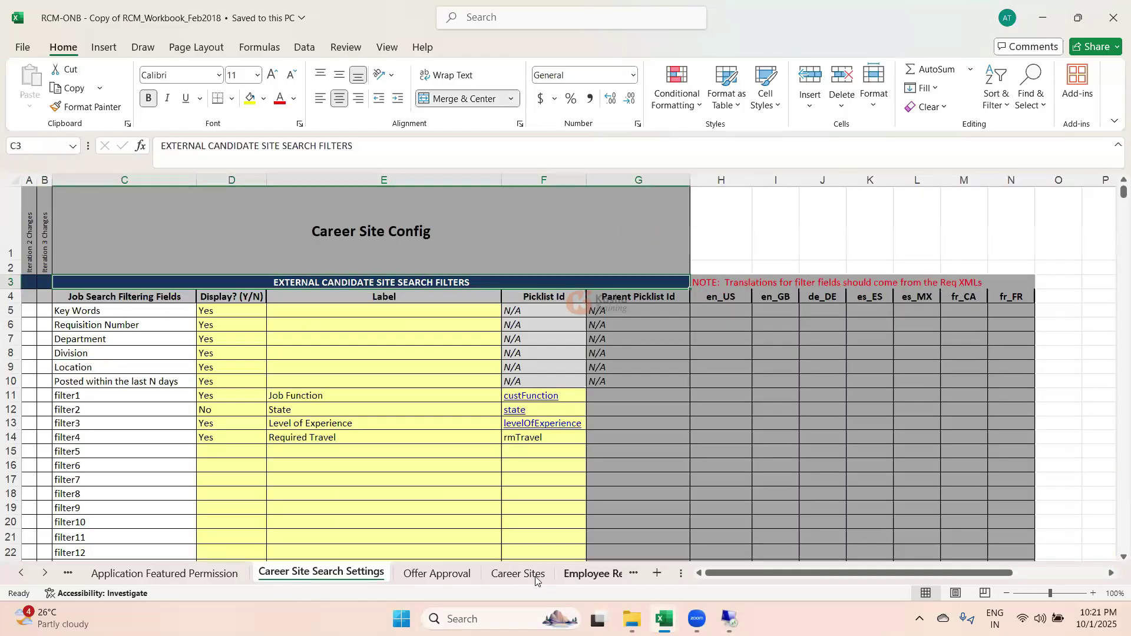
key(ctrl+Page_Down)
key(ctrl+Page_Down)
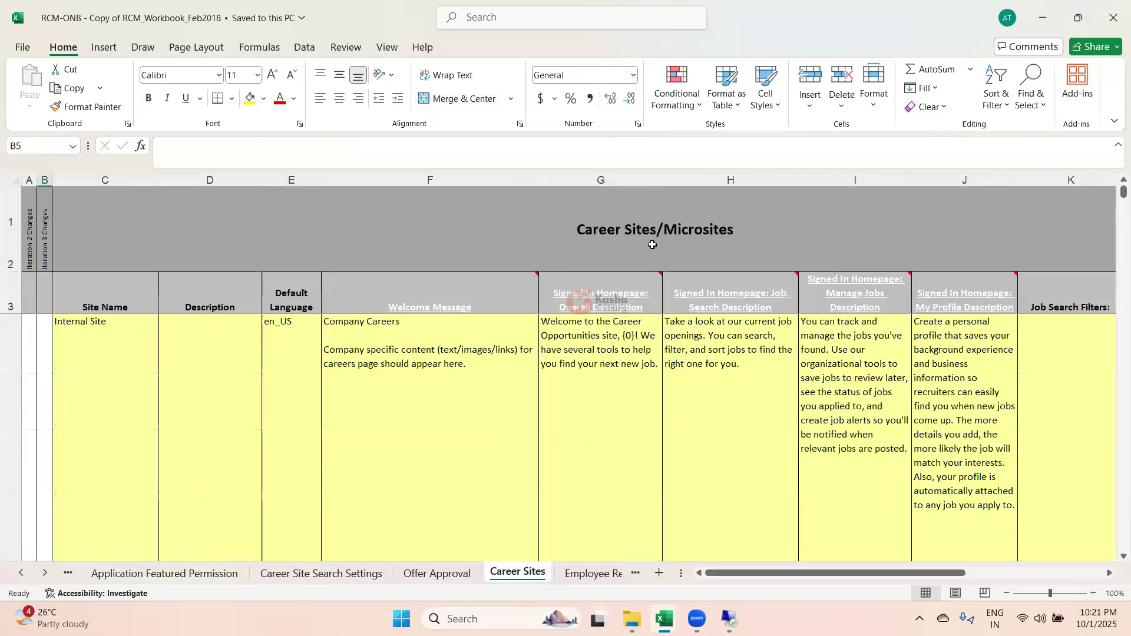
Step: View the Employee Referral settings and review the recruiter labels Invited To Apply and New Application on the Candidate Status ERP sheet
click(592, 573)
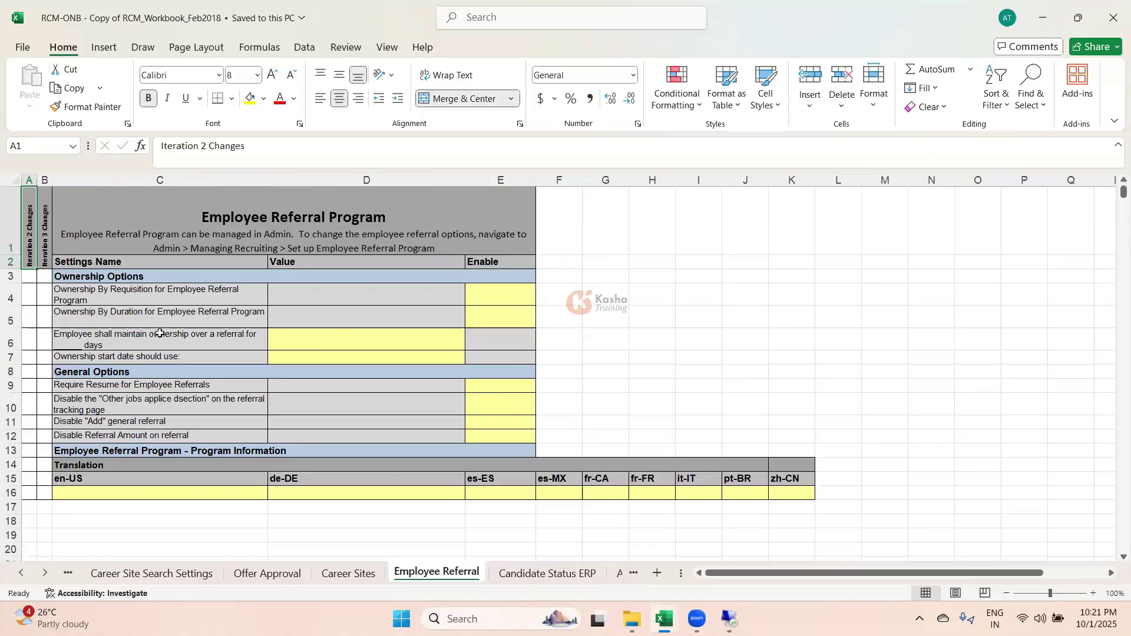
click(44, 573)
click(448, 573)
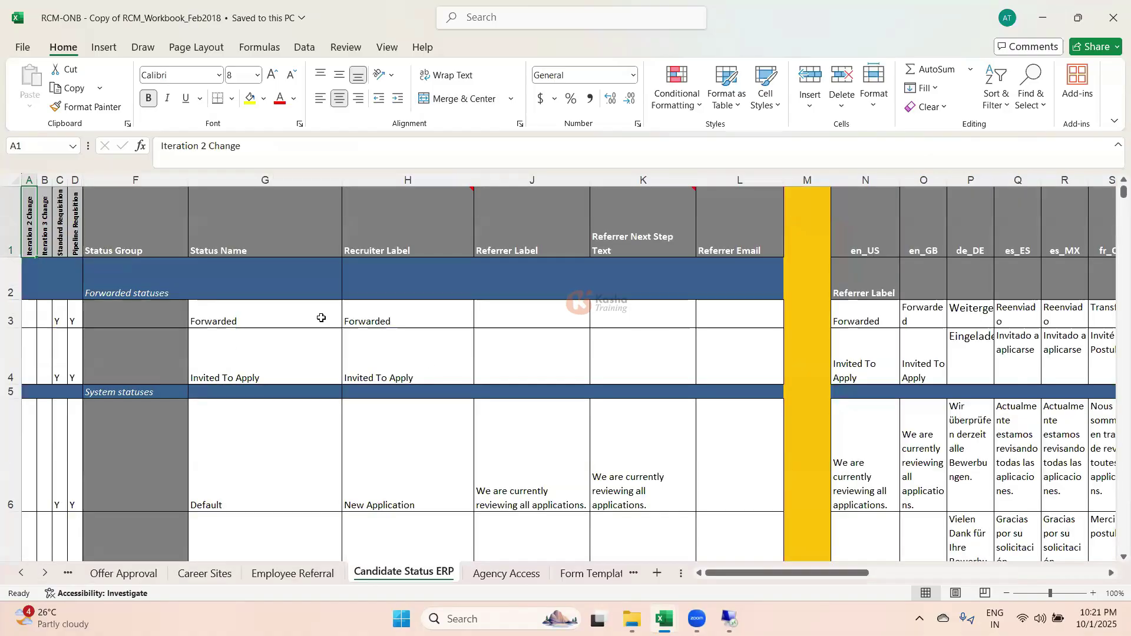
click(396, 371)
click(410, 464)
scroll(410, 463, down, 2)
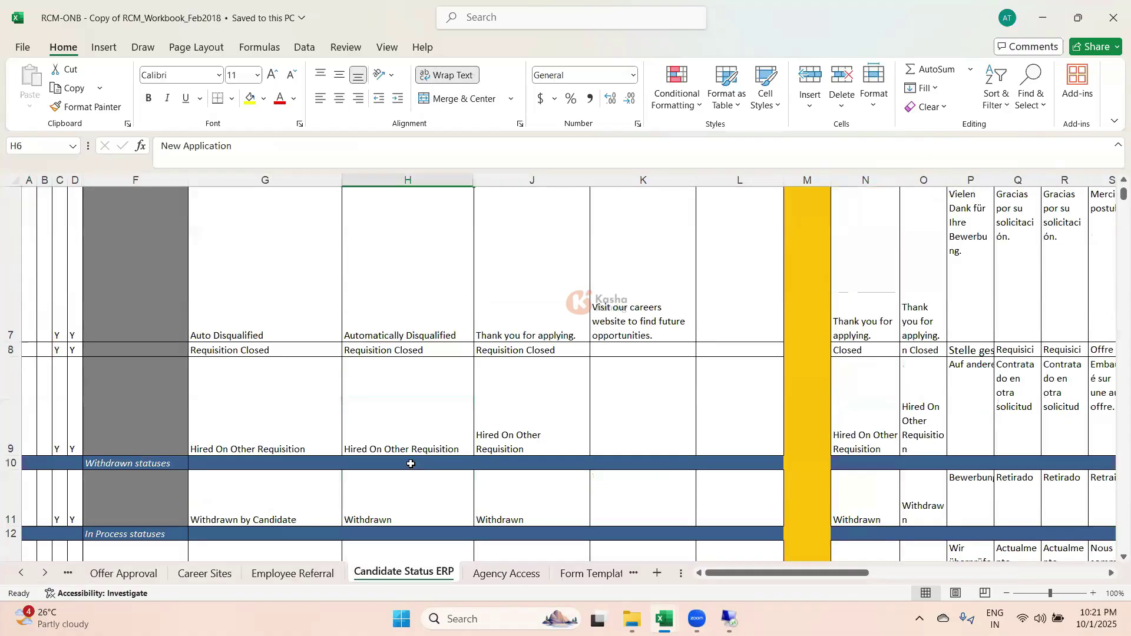
Step: Open the Agency Access sheet and look over the agency ownership settings and agreement text translations
click(505, 572)
scroll(393, 420, down, 2)
scroll(393, 420, up, 2)
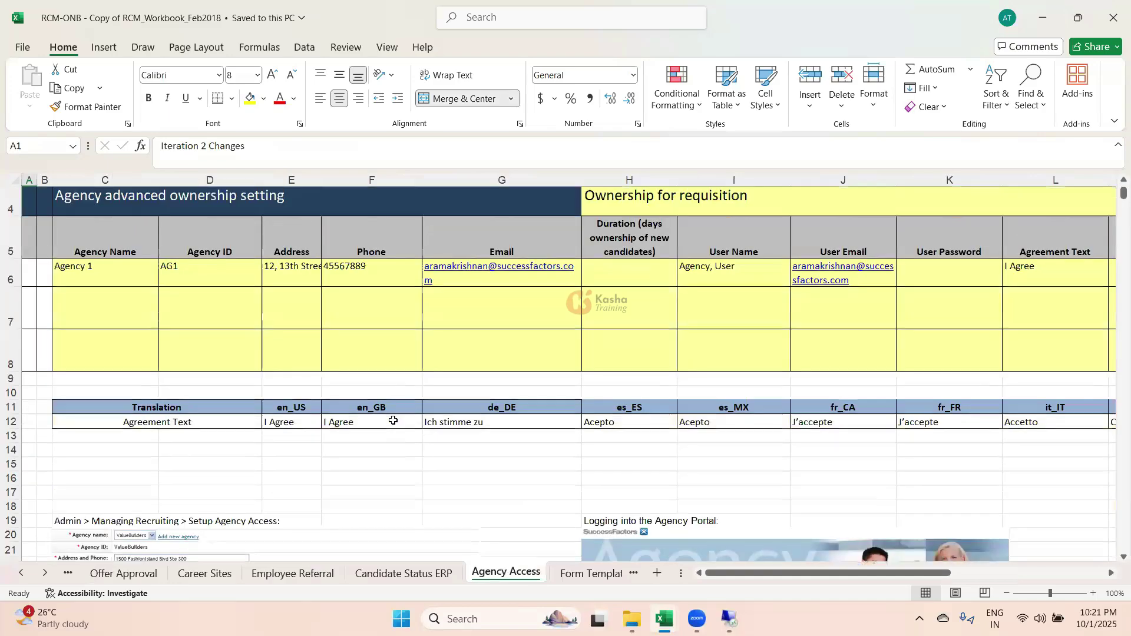
Step: Review the first agency's name, ID and phone entries at the beginning of the Agency Access sheet
scroll(239, 442, up, 2)
click(148, 412)
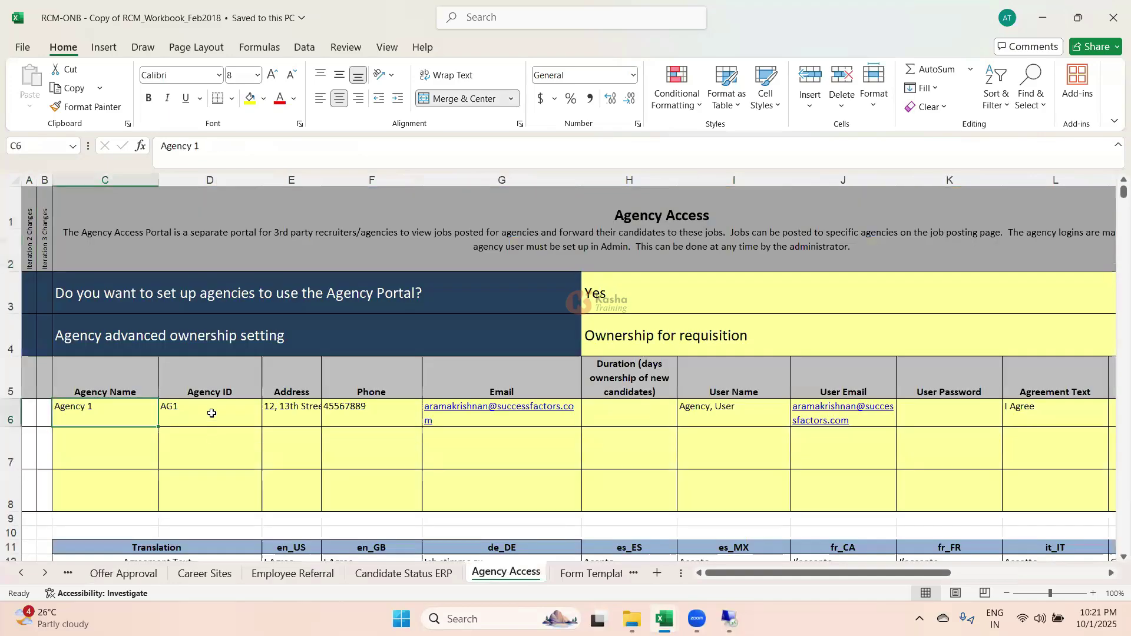
click(211, 415)
click(350, 419)
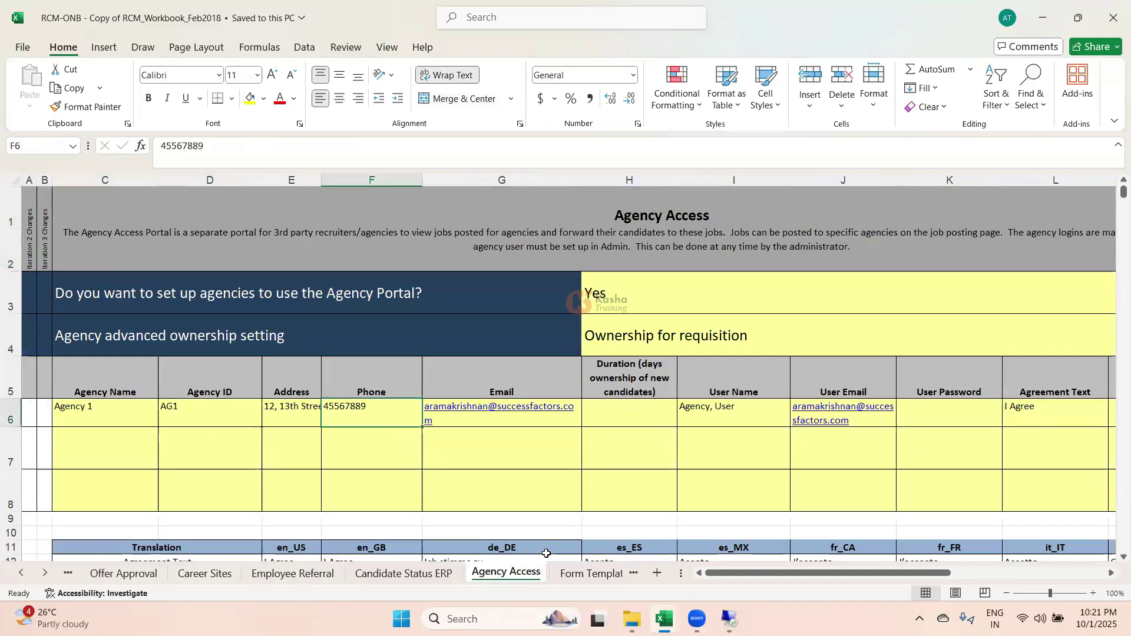
Step: Open the Form Template Settings sheet and look over its fields, behaviors and the overrides for inactive employees' documents
click(585, 570)
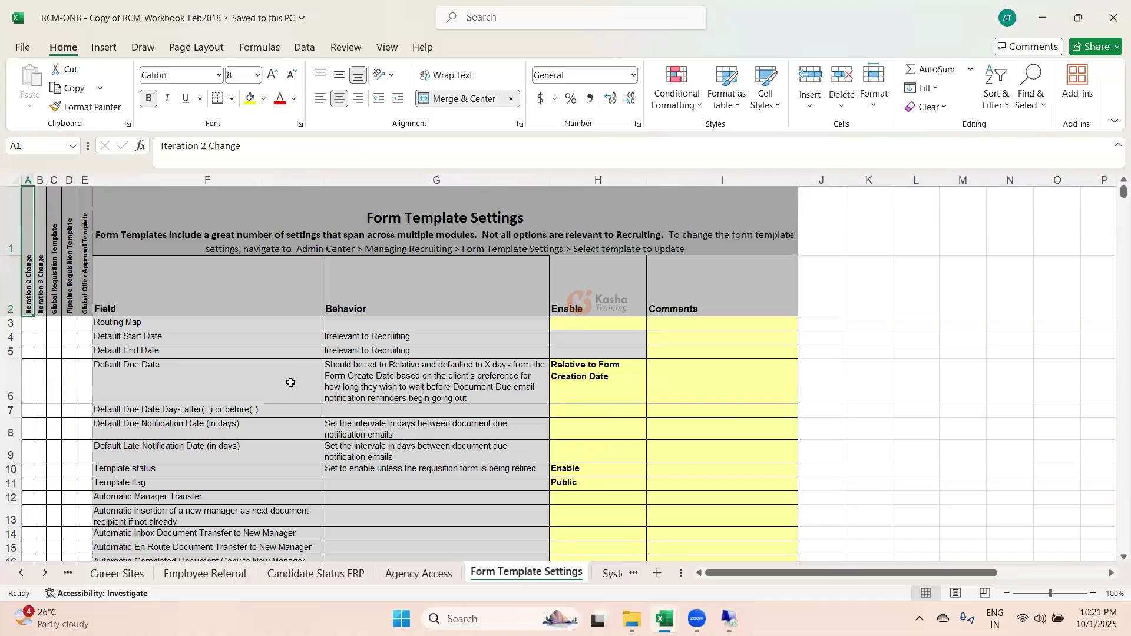
scroll(305, 454, down, 5)
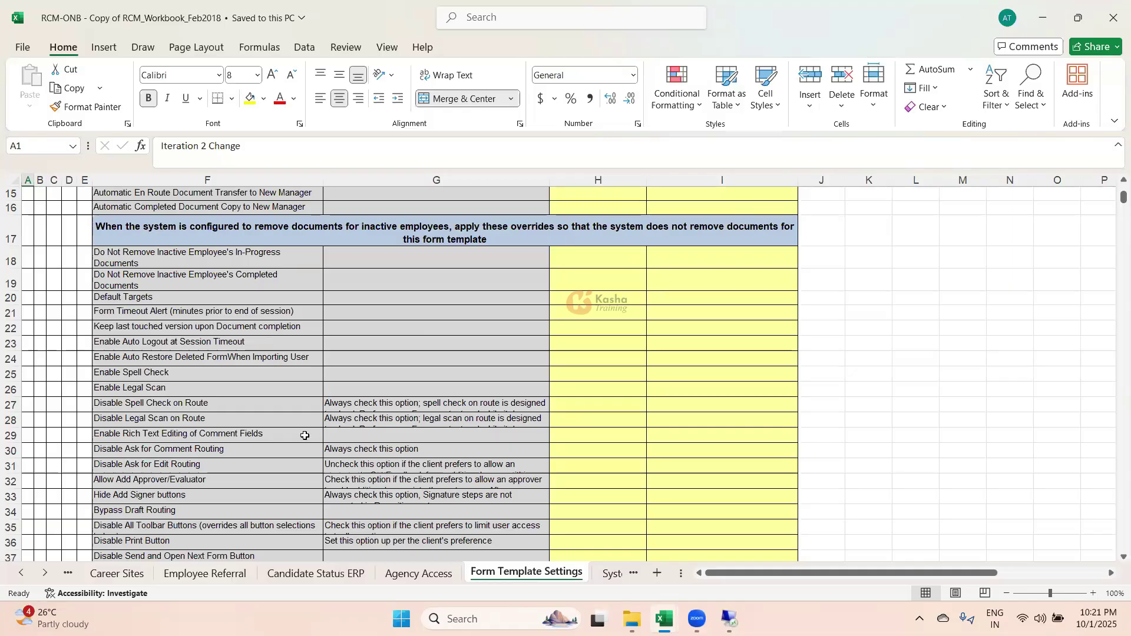
scroll(303, 437, down, 8)
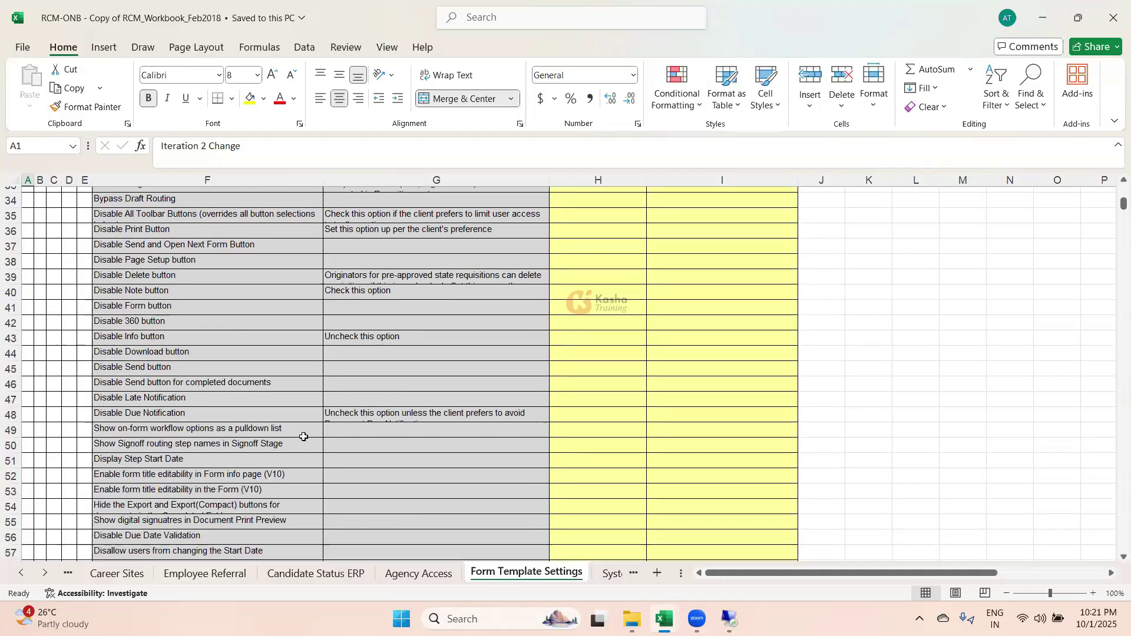
scroll(304, 437, up, 13)
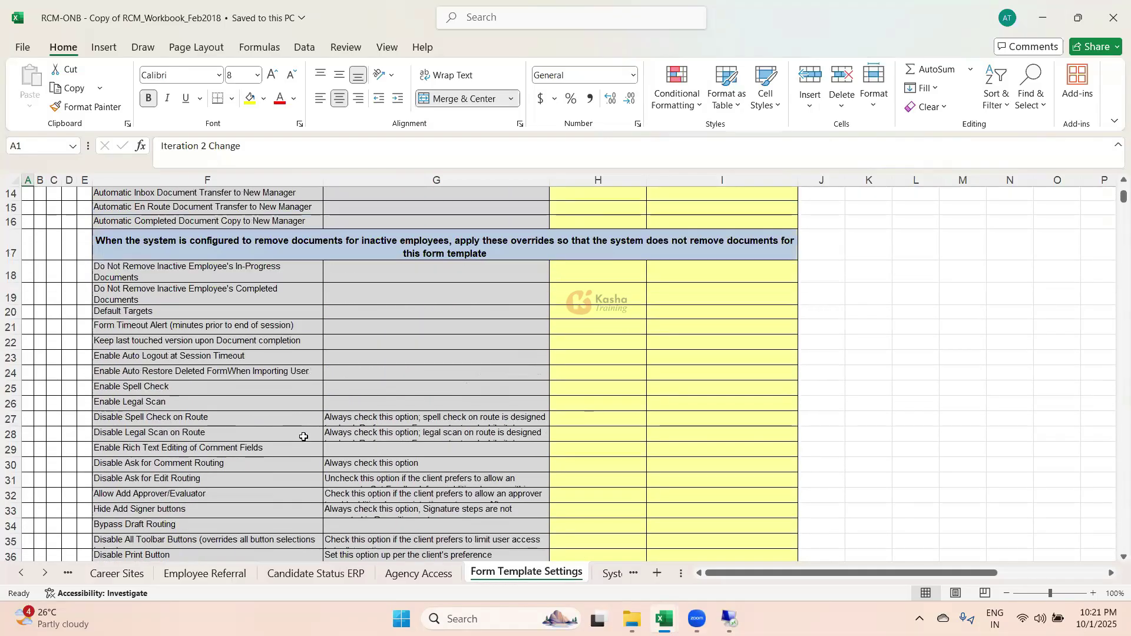
scroll(304, 436, down, 2)
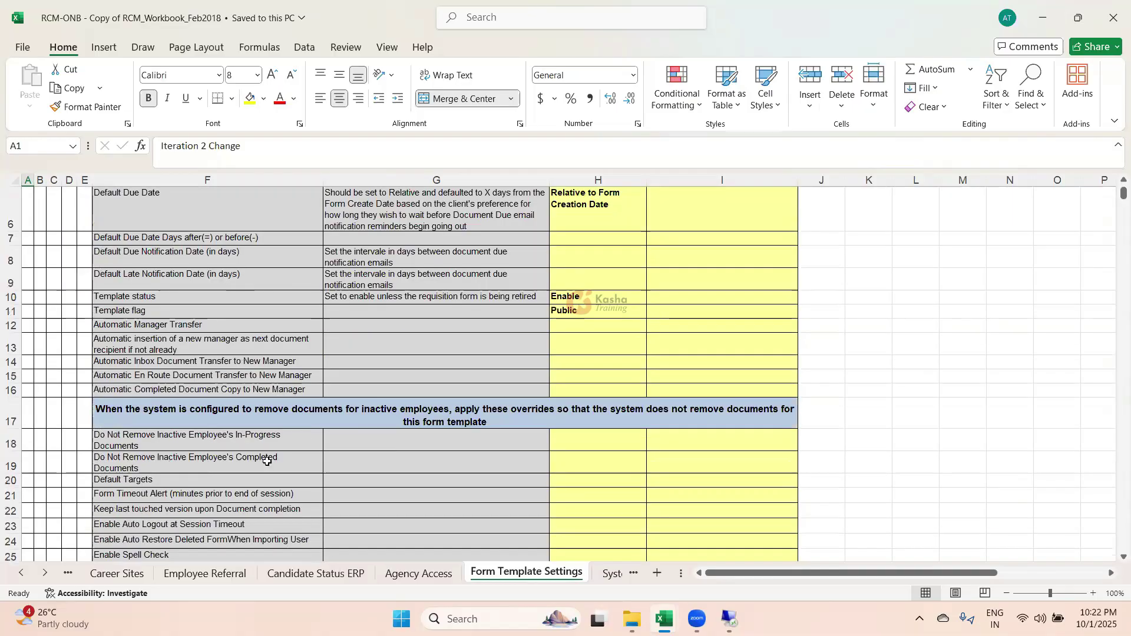
Step: Open the SystemAutomatedEmails sheet and review the document routing and document due notification texts
click(46, 574)
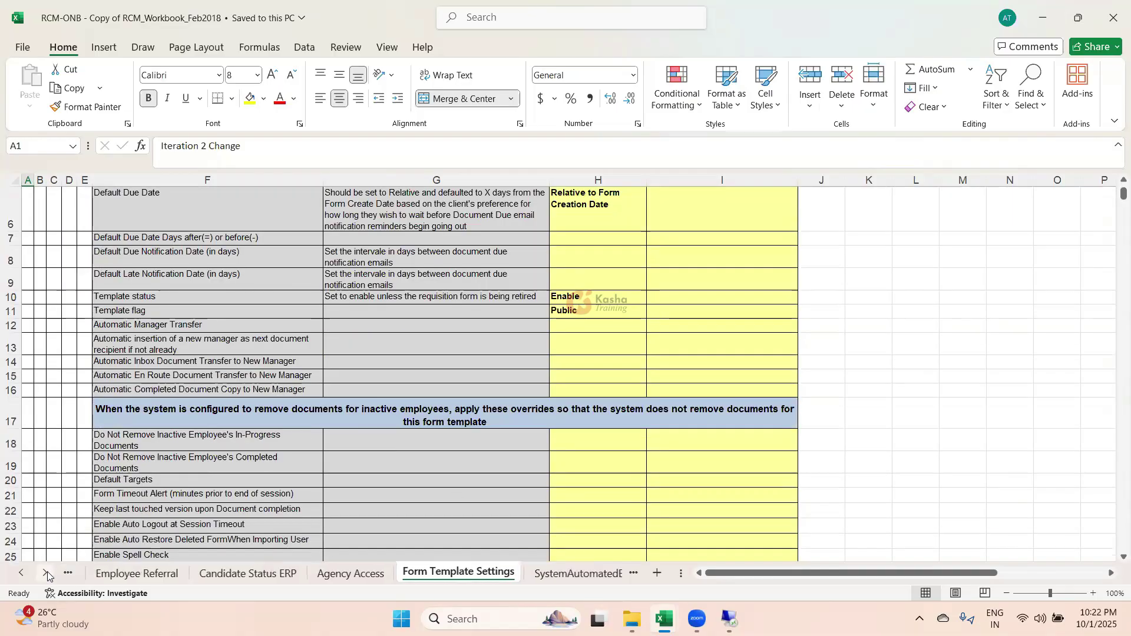
click(46, 573)
click(444, 577)
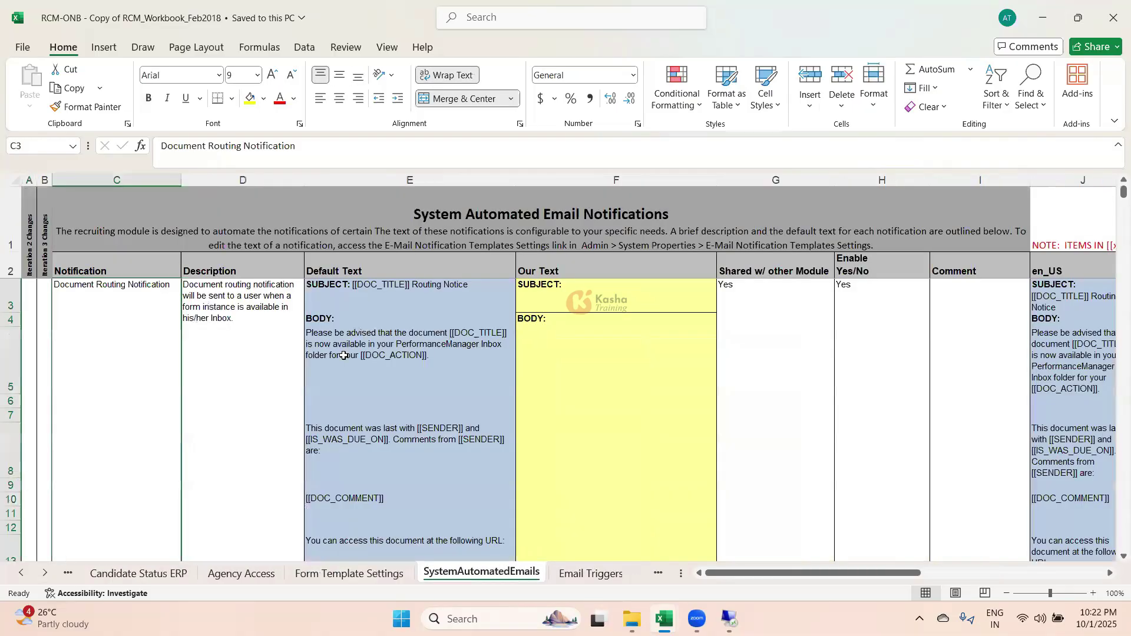
scroll(326, 396, down, 3)
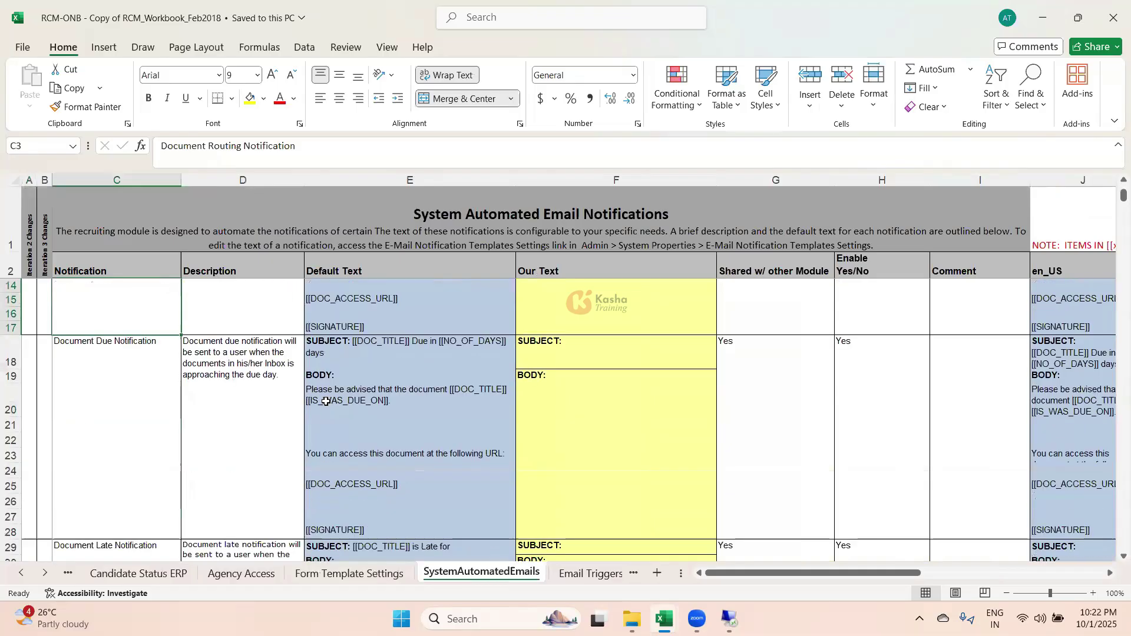
scroll(326, 401, up, 3)
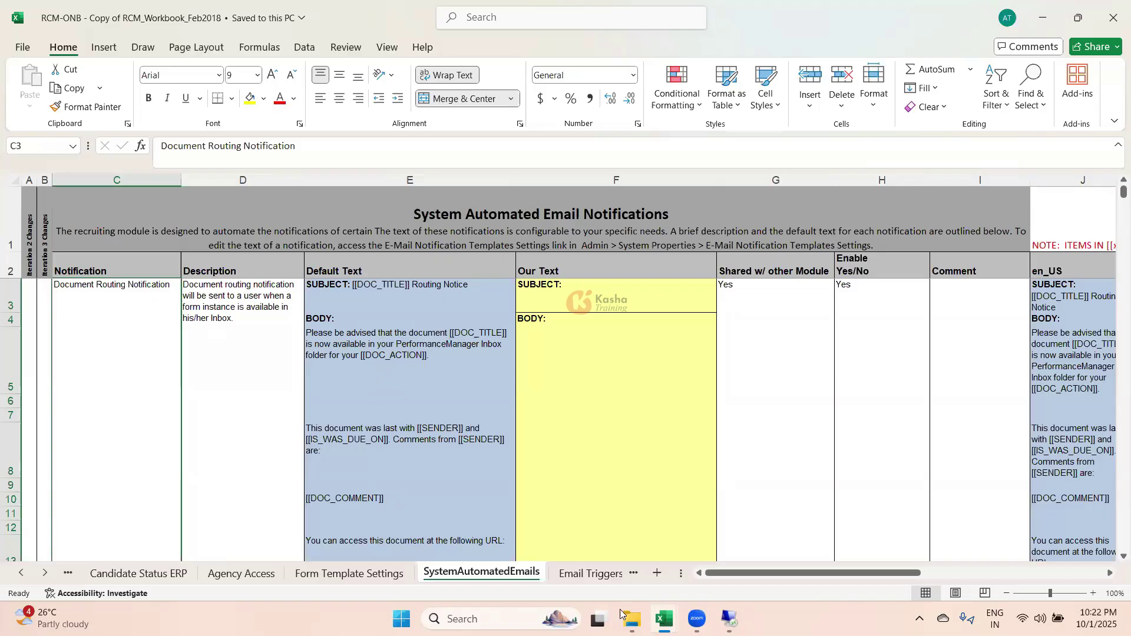
Step: Review the Email Triggers sheet, including the Offer and Requisition trigger categories, and view the templates on the AdhocEmails sheet
click(591, 574)
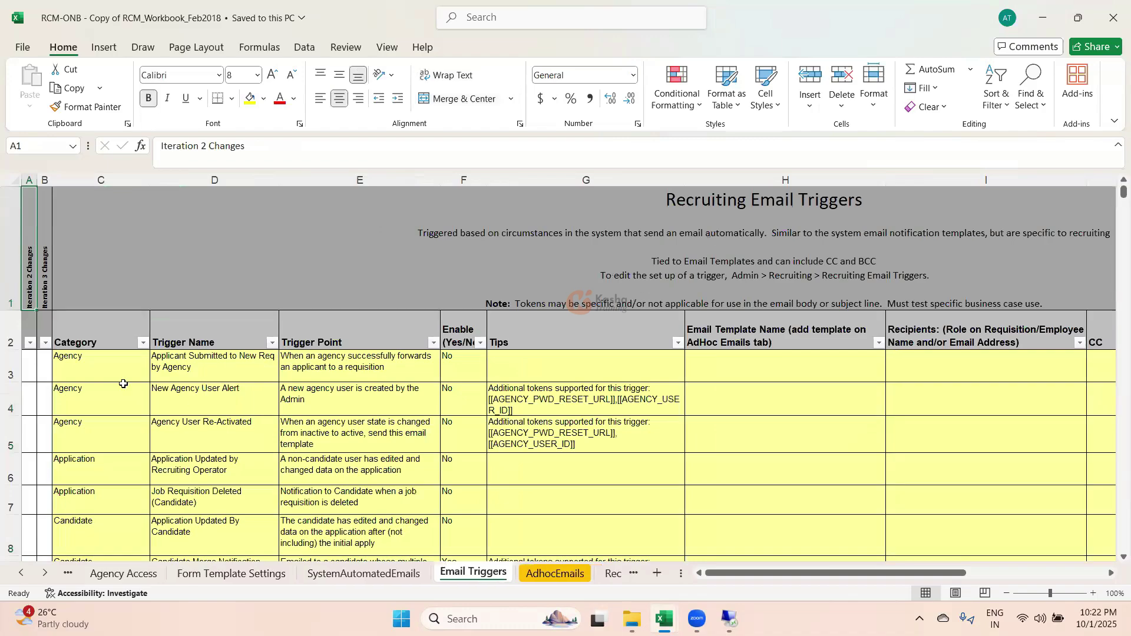
scroll(111, 481, down, 1)
scroll(111, 480, down, 6)
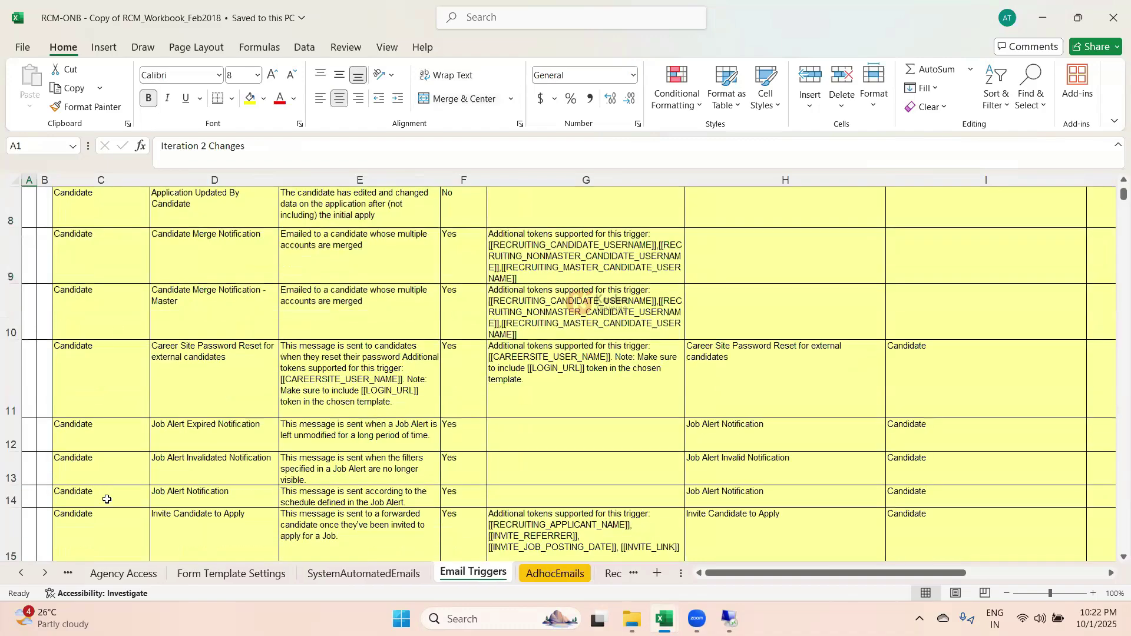
scroll(113, 250, down, 1)
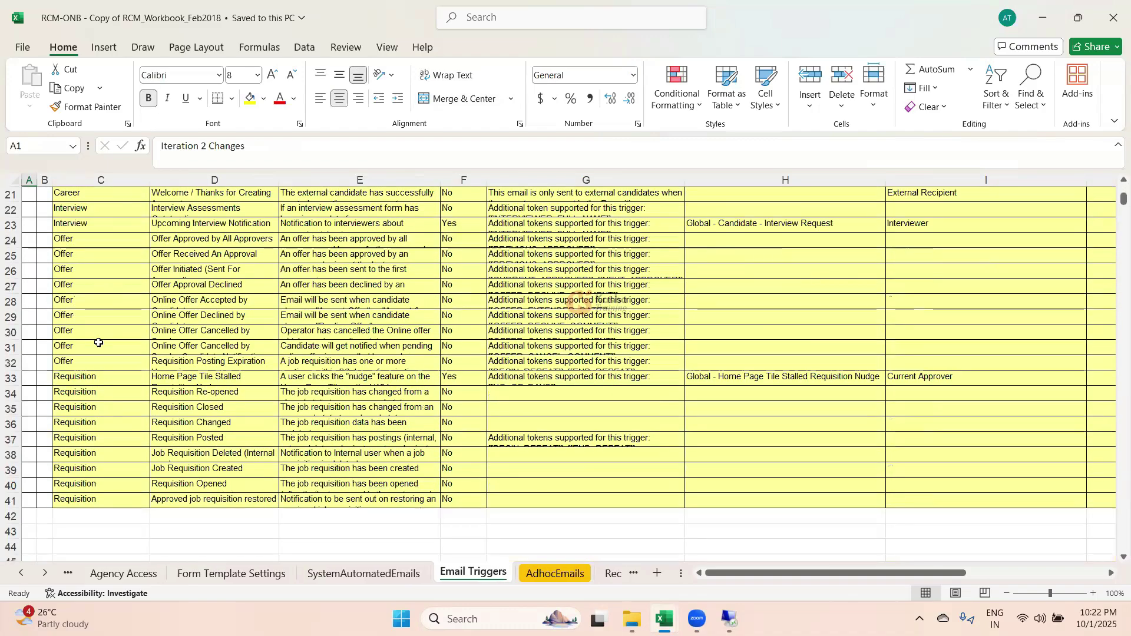
drag(112, 241, 82, 489)
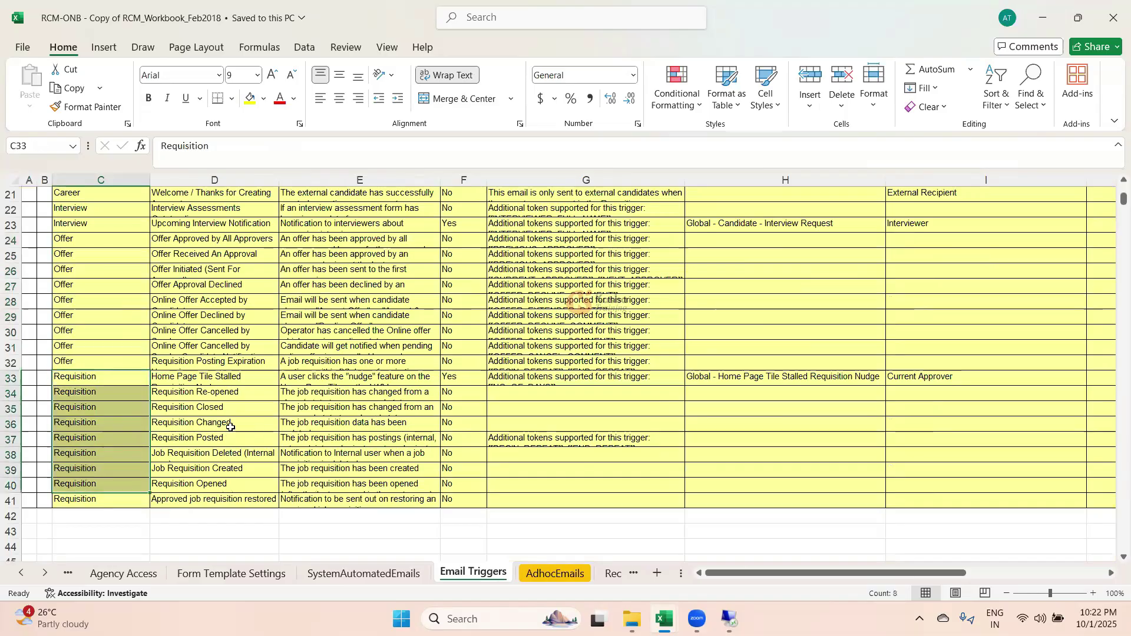
scroll(301, 373, up, 7)
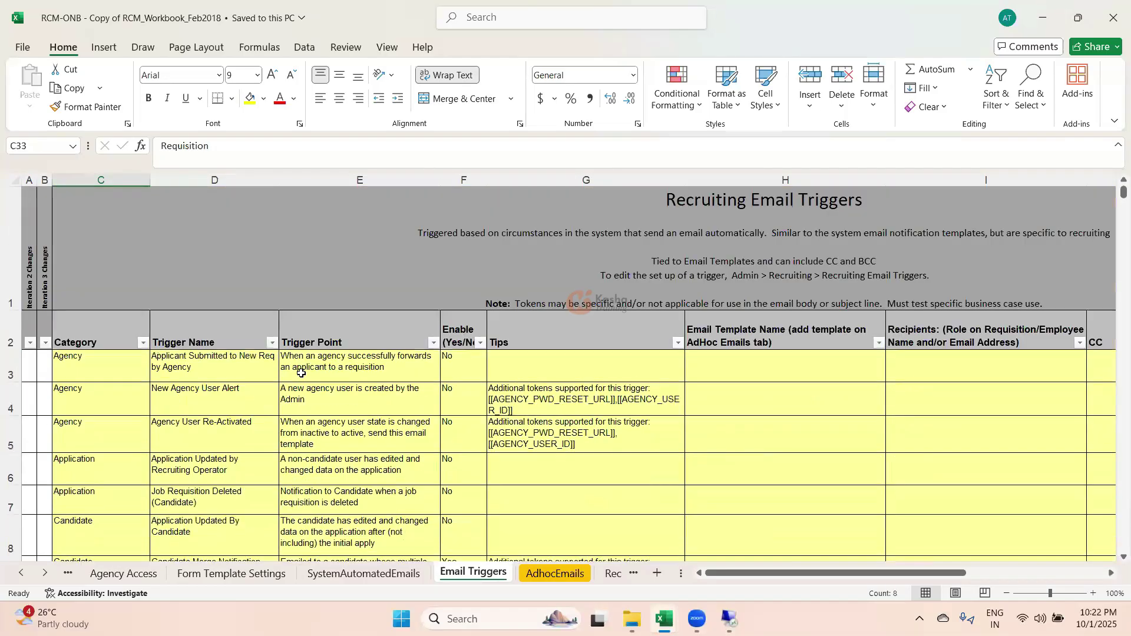
click(44, 573)
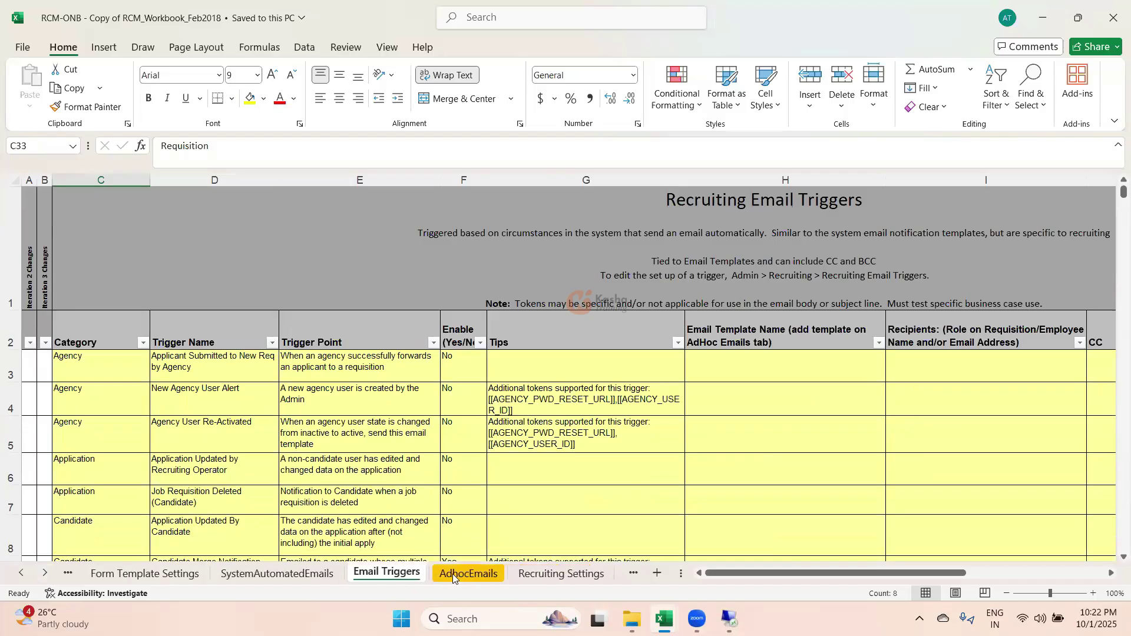
click(453, 573)
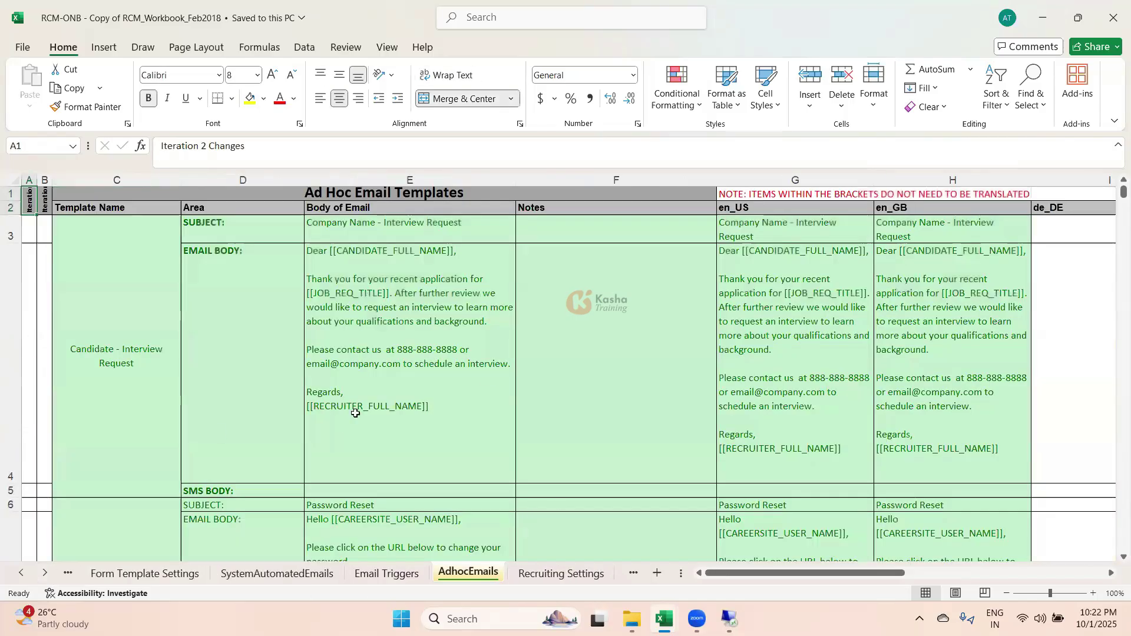
Step: Examine the Recruiting Settings sheet from company contact information through candidate search, job requisition, interview and offer letter settings
click(555, 573)
scroll(327, 441, down, 2)
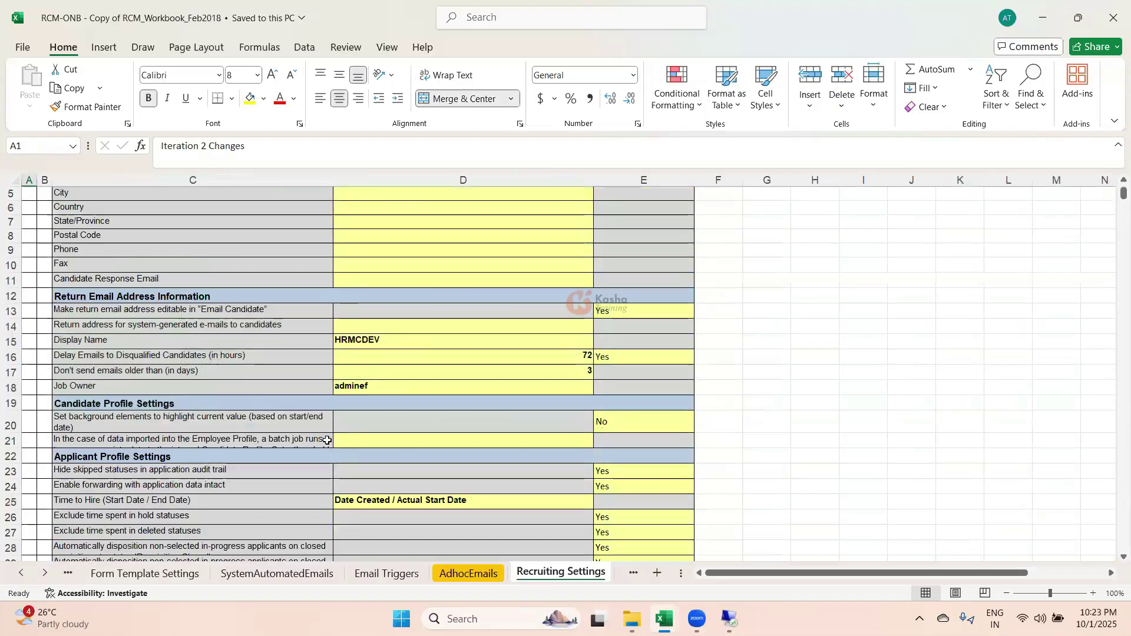
scroll(326, 439, up, 2)
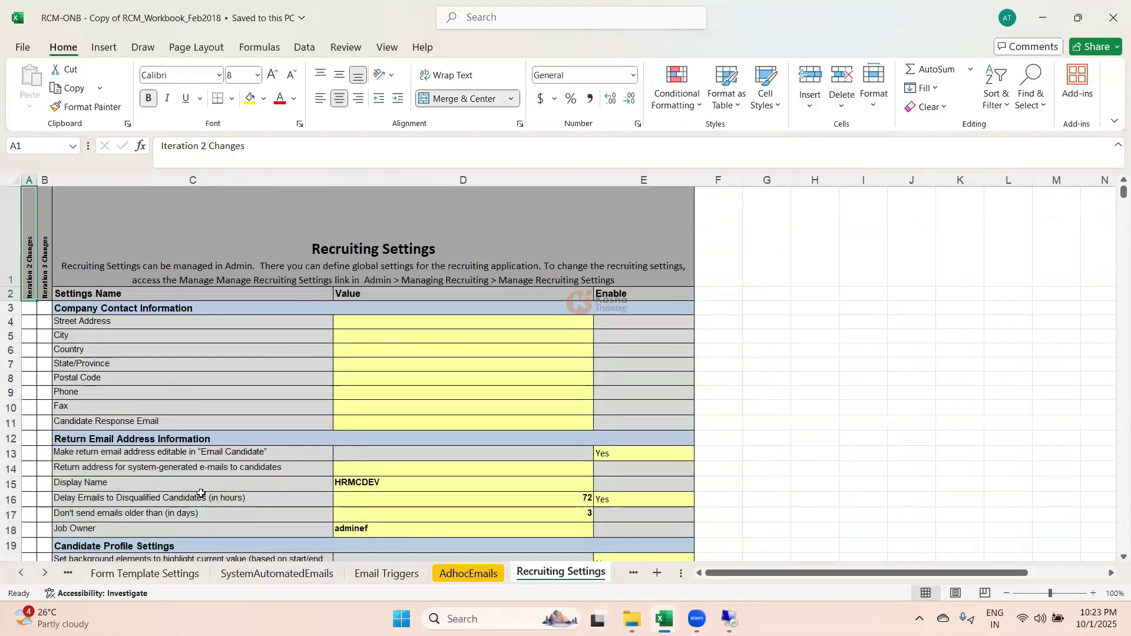
scroll(195, 451, down, 6)
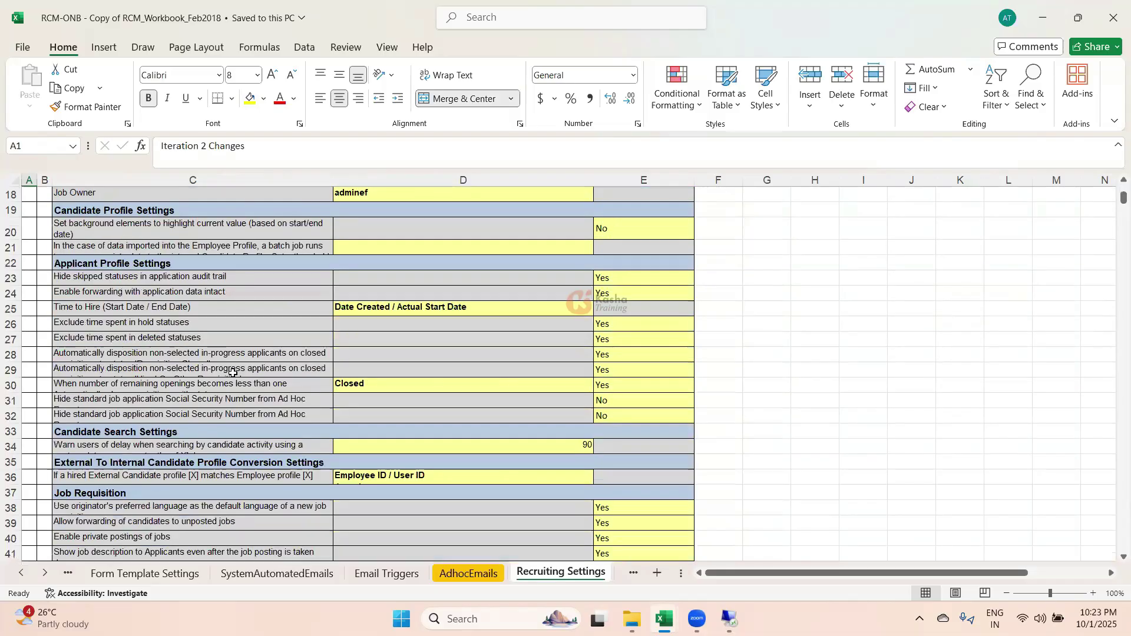
click(203, 435)
scroll(223, 494, down, 2)
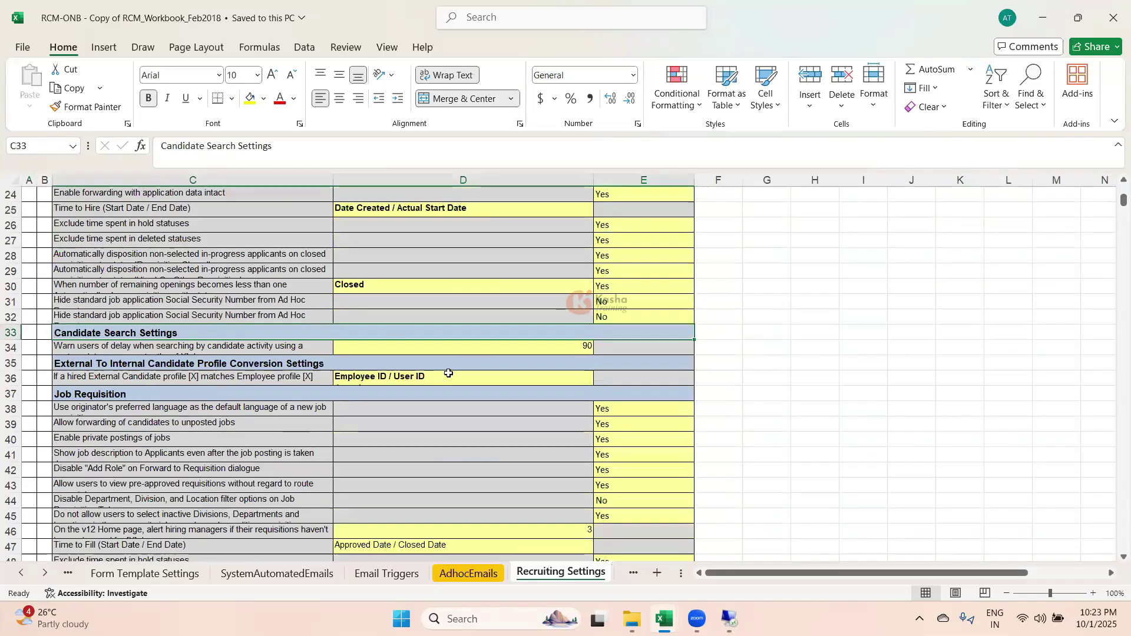
scroll(303, 471, down, 7)
scroll(305, 473, down, 3)
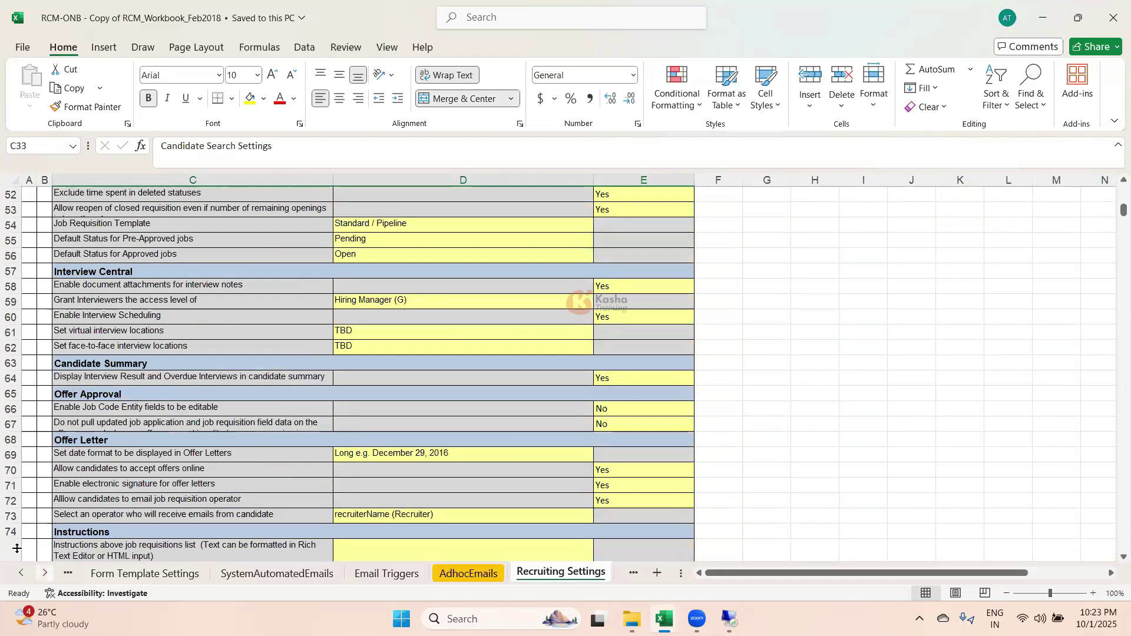
Step: View the custJobType values on the Picklists sheet and look over the US offer letter on the Offer Letter Templates sheet
click(45, 573)
click(45, 572)
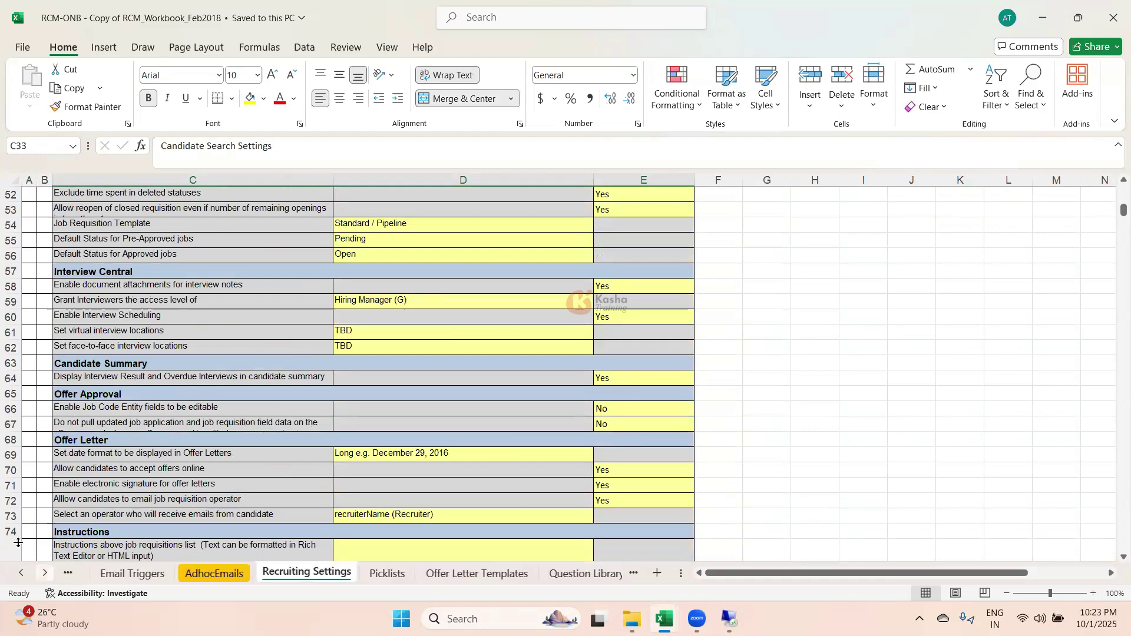
click(45, 572)
click(312, 575)
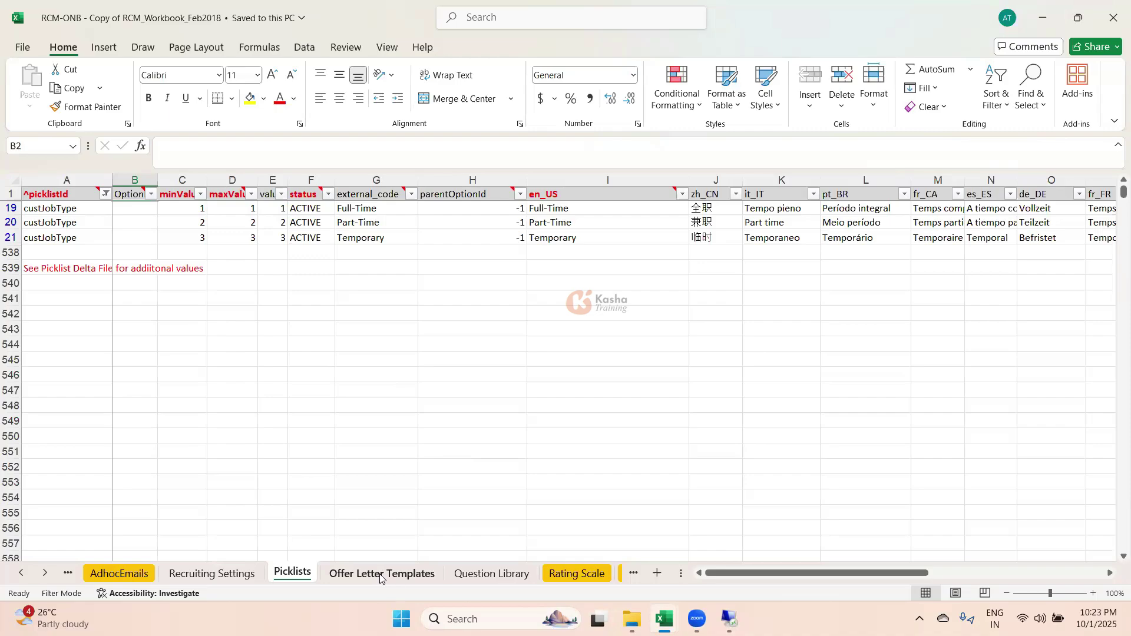
click(400, 570)
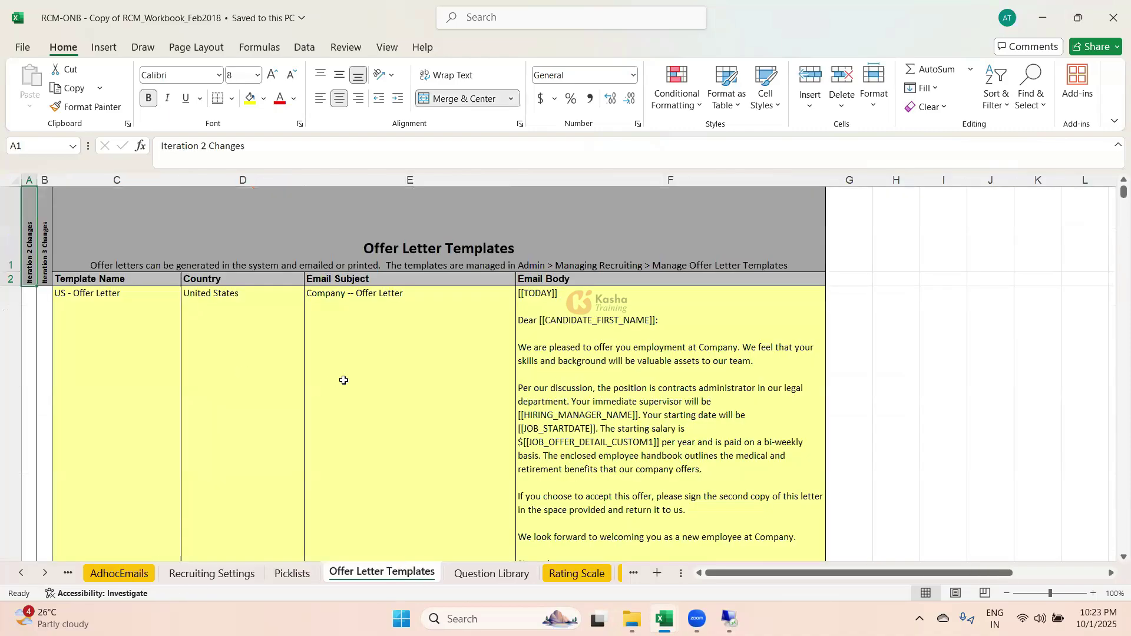
scroll(344, 380, down, 3)
scroll(340, 383, up, 3)
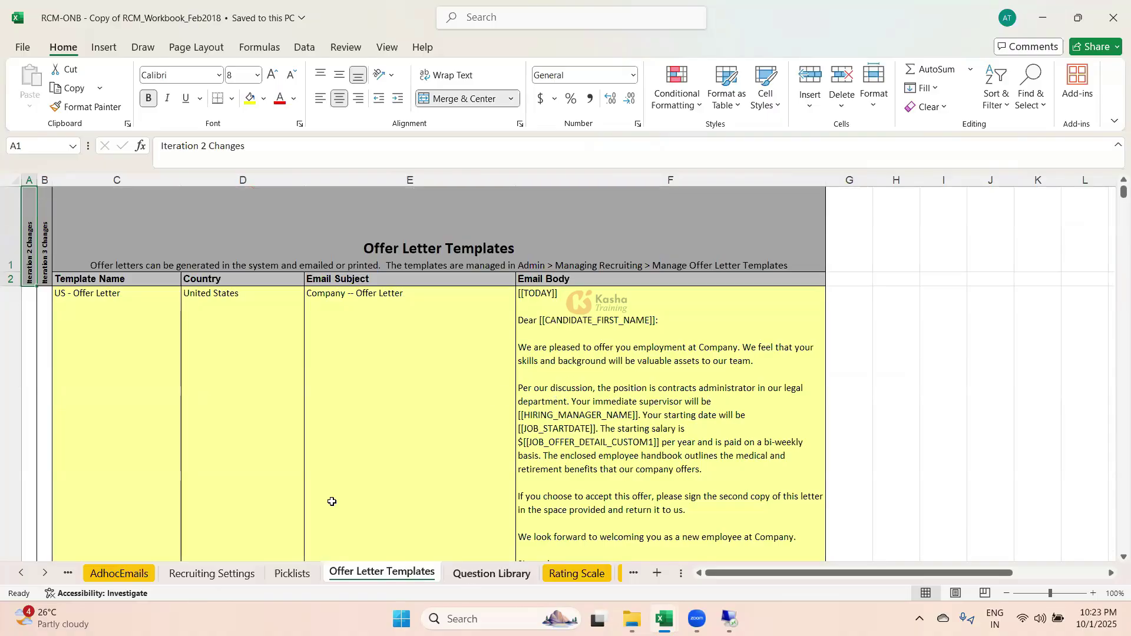
Step: Open the Question Library sheet and review the sample screening questions and their en-US entries in the translation table
key(ctrl+Page_Down)
scroll(410, 481, down, 4)
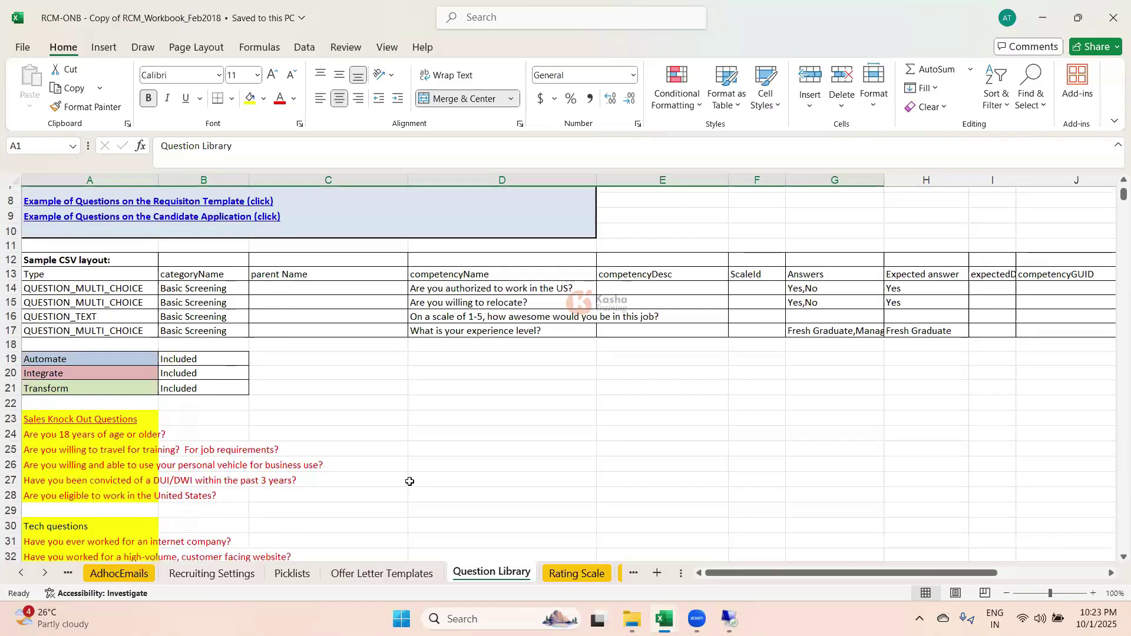
scroll(409, 481, down, 6)
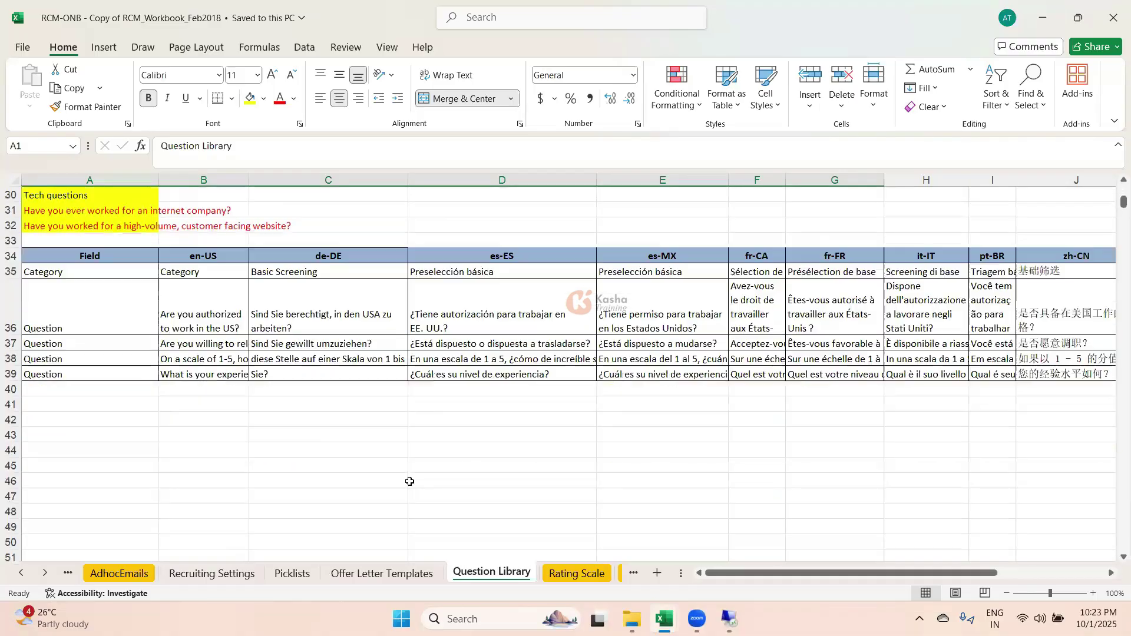
scroll(409, 481, up, 1)
scroll(410, 482, up, 1)
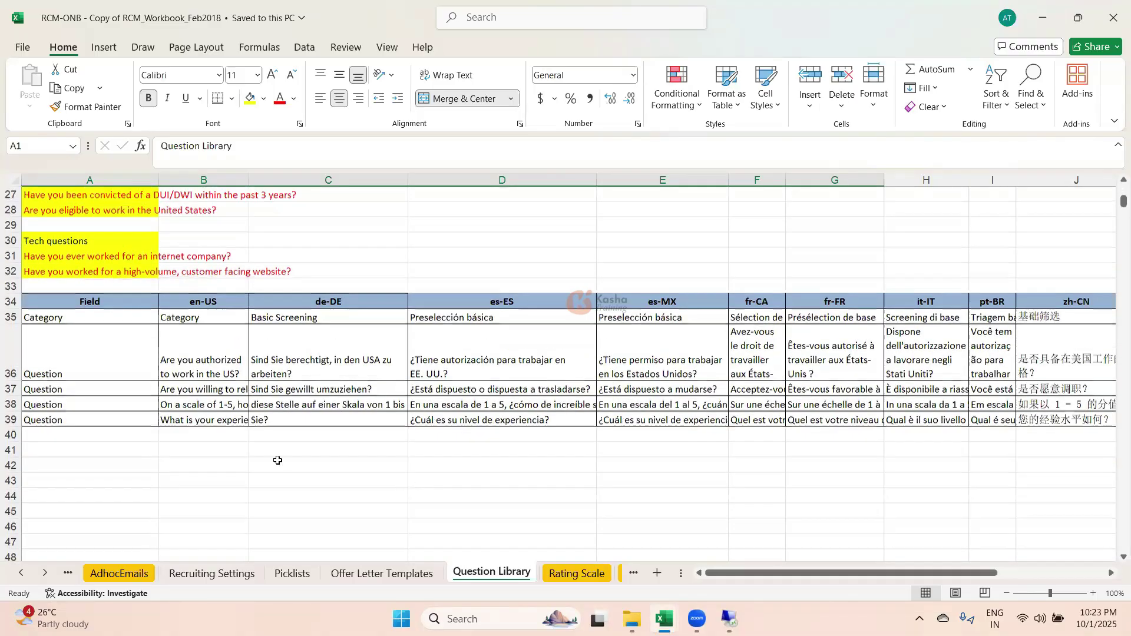
click(212, 369)
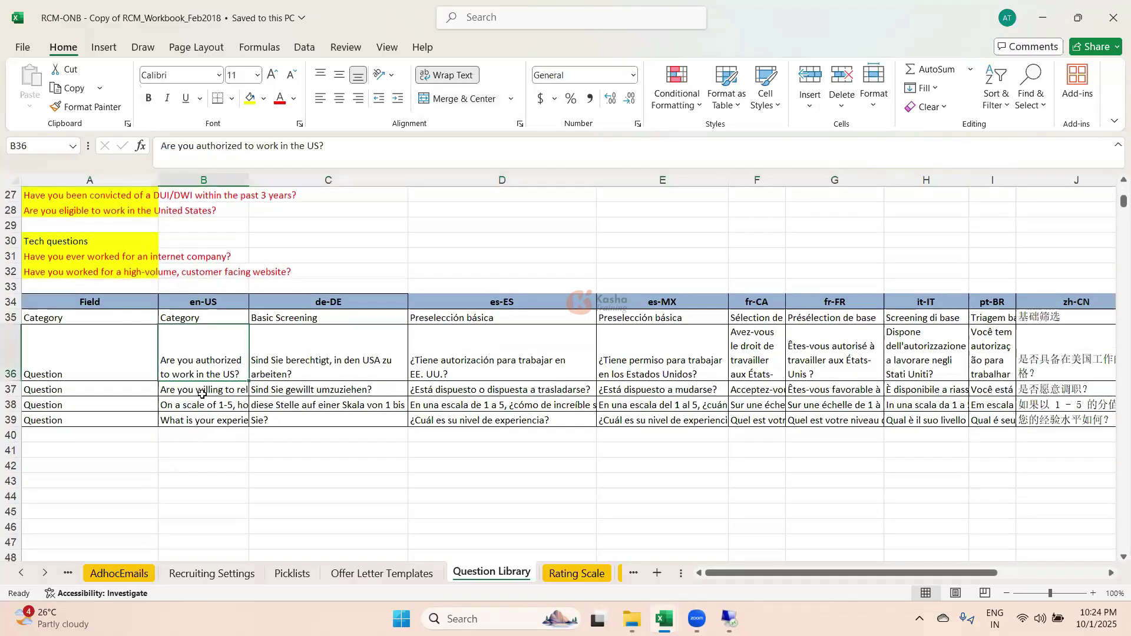
click(202, 393)
click(217, 408)
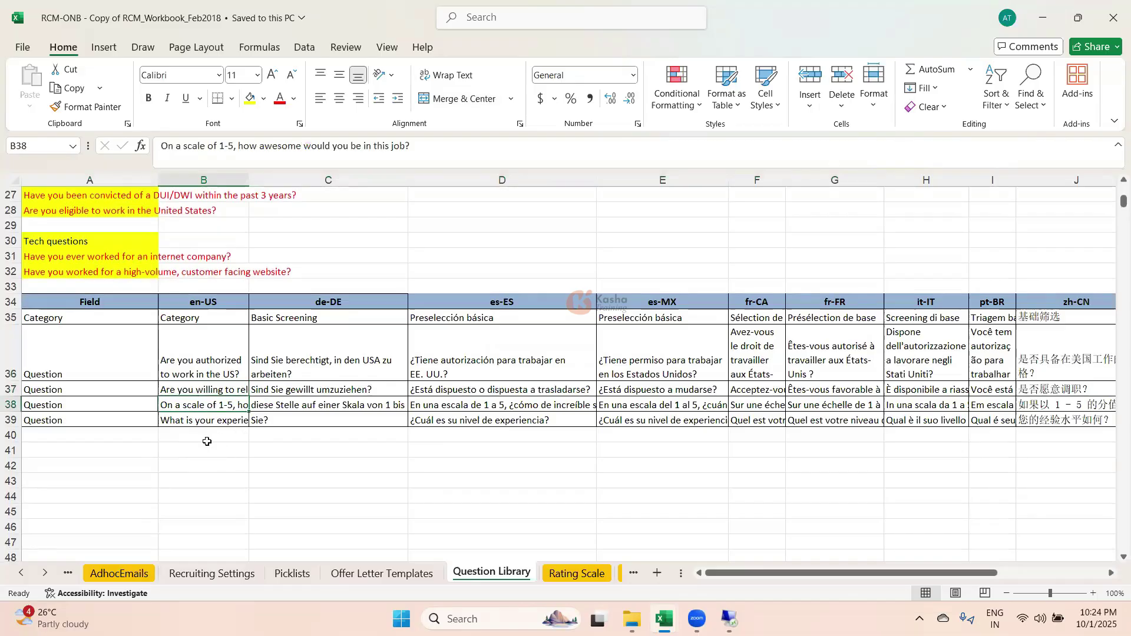
Step: Open the Rating Scale sheet and go through the Interview Assessment labels Not Applicable, Unsatisfactory and Below Expectations
click(575, 573)
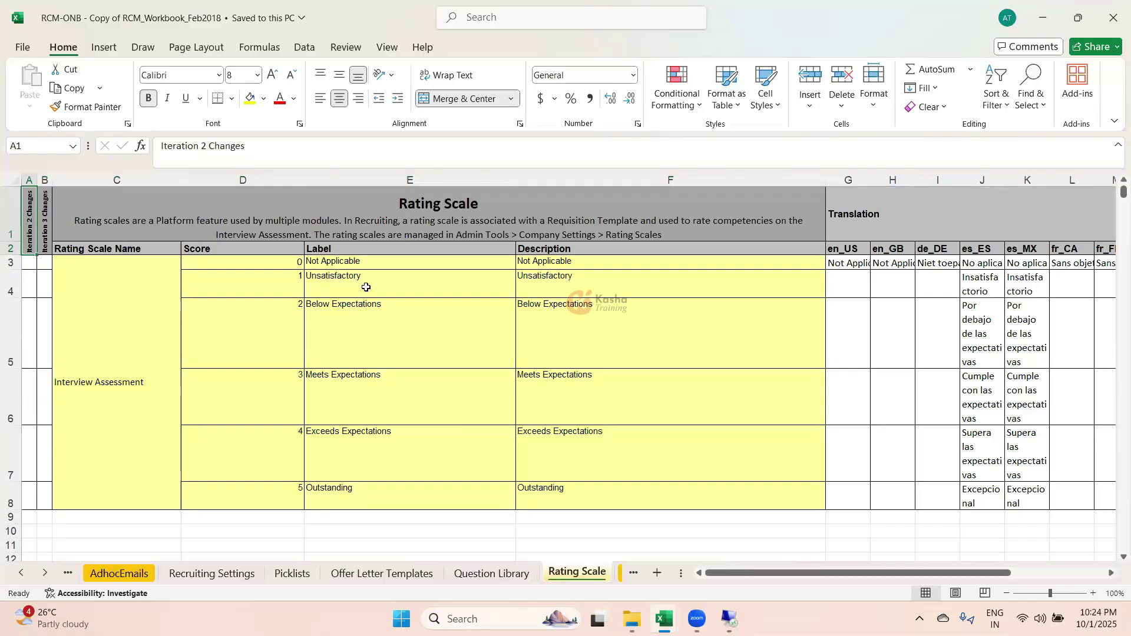
click(315, 260)
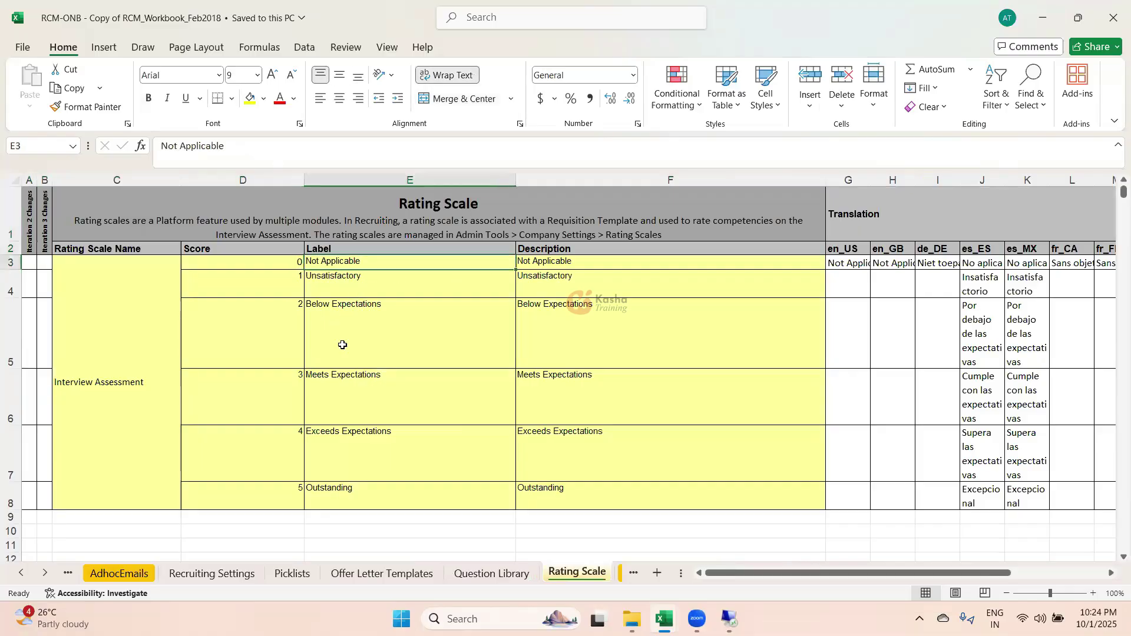
click(344, 289)
click(366, 335)
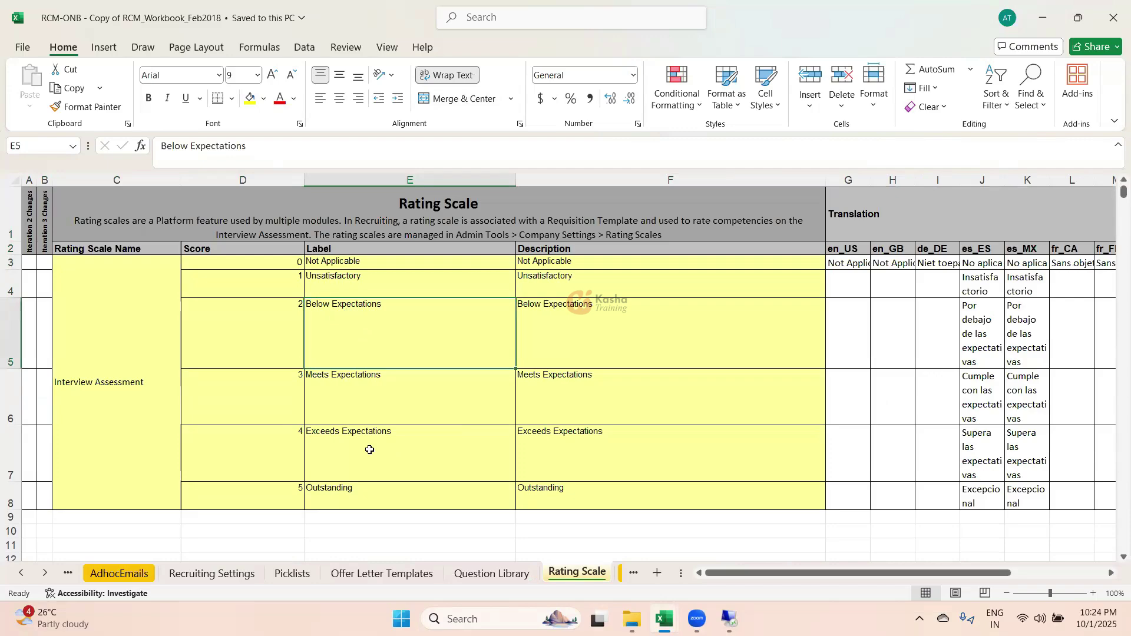
Step: Go through the Interview Assessment labels Exceeds Expectations and Outstanding, ending at the Not Applicable label text on the Rating Scale sheet
click(372, 463)
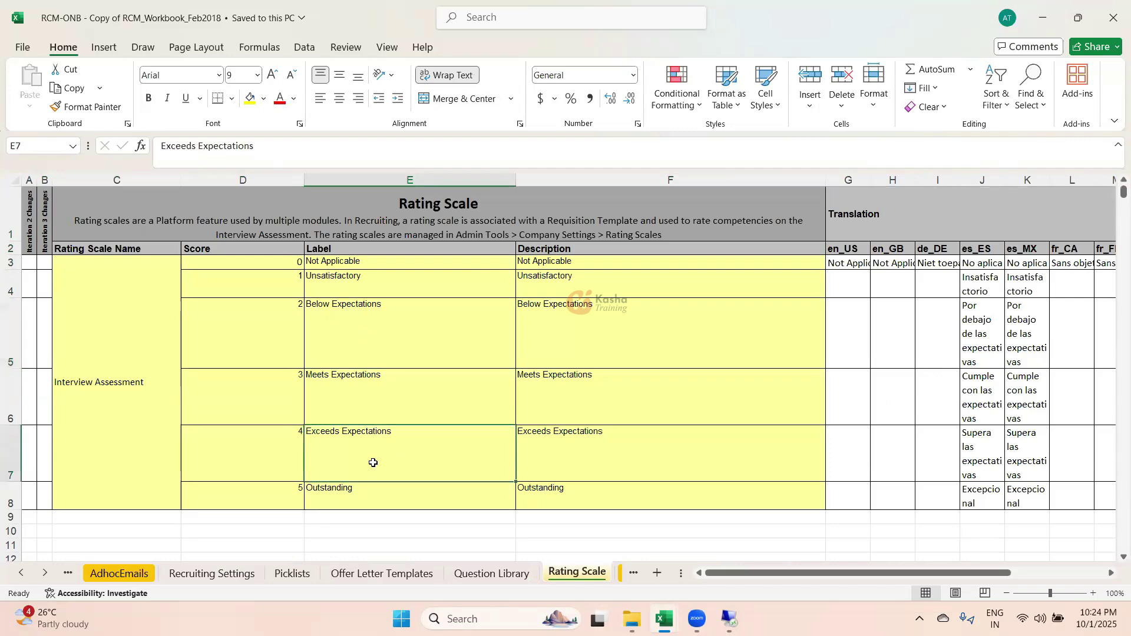
click(373, 502)
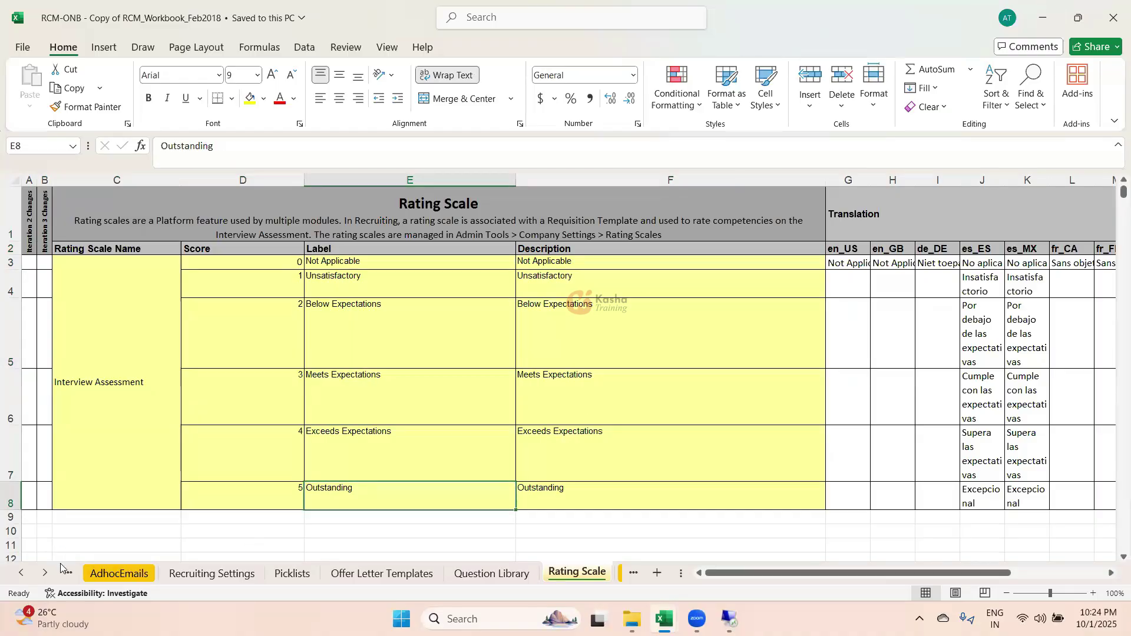
click(352, 263)
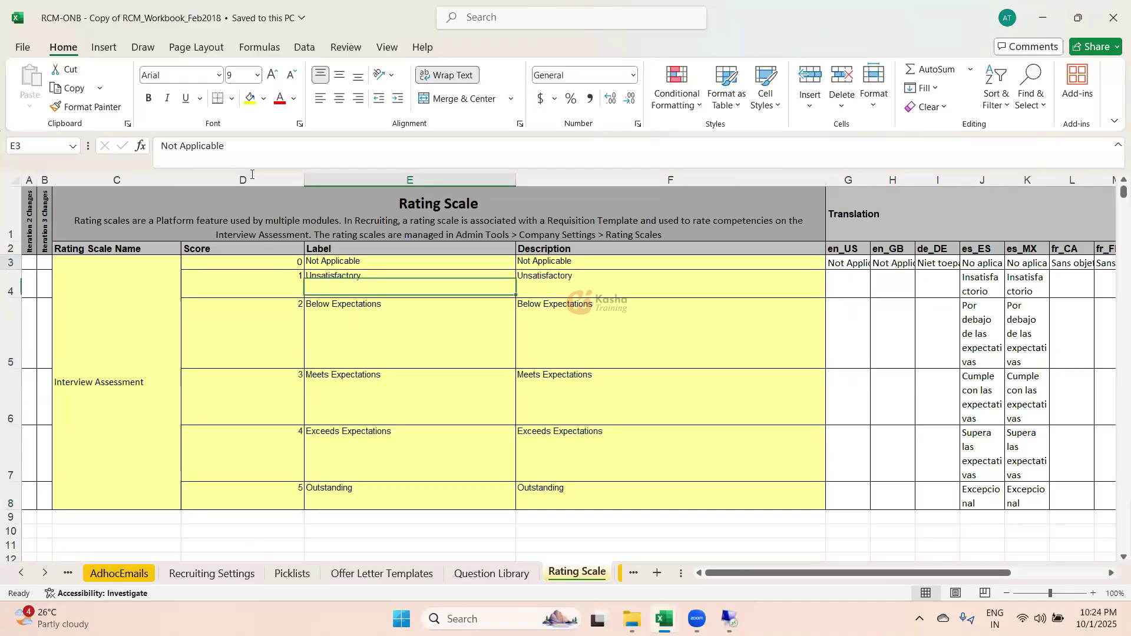
drag(233, 147, 94, 144)
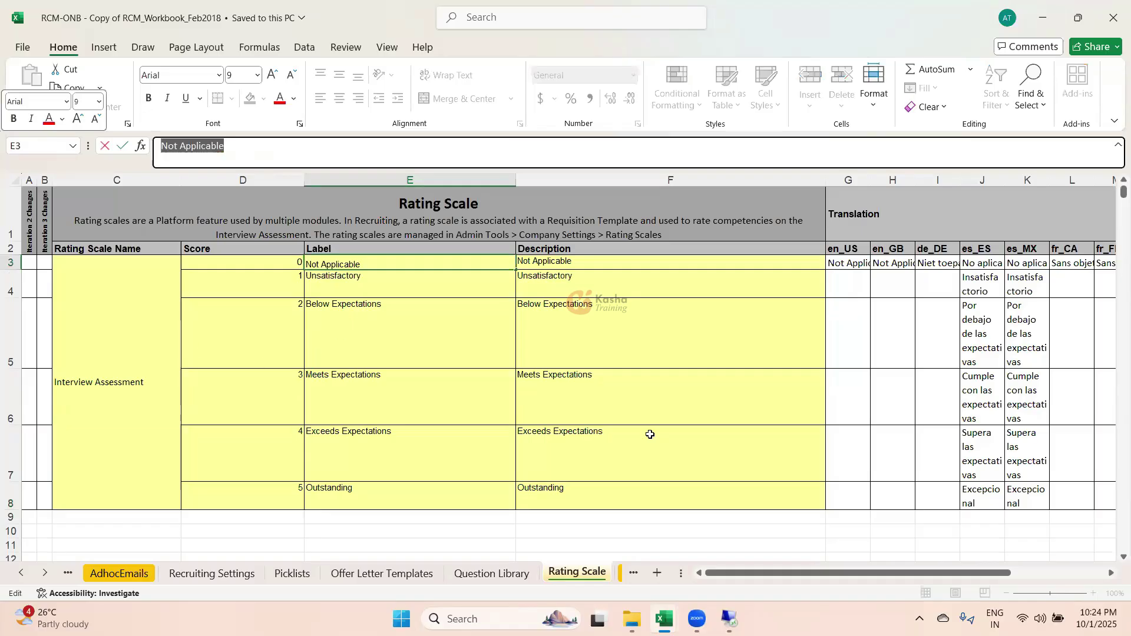
Step: Open the Header & Footer sheet and look over the United States internal and external header and footer templates
click(45, 573)
click(46, 574)
click(46, 574)
click(414, 574)
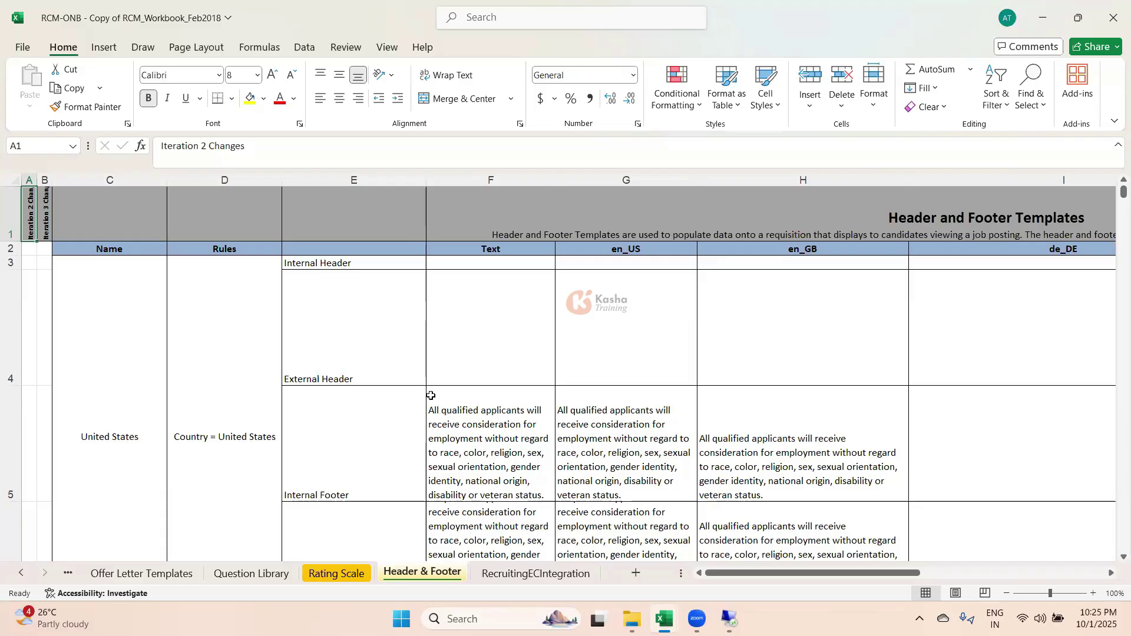
Step: Open the RecruitingECIntegration sheet and review the source fields from firstName to RDScustom1 in the field mapping table
click(529, 574)
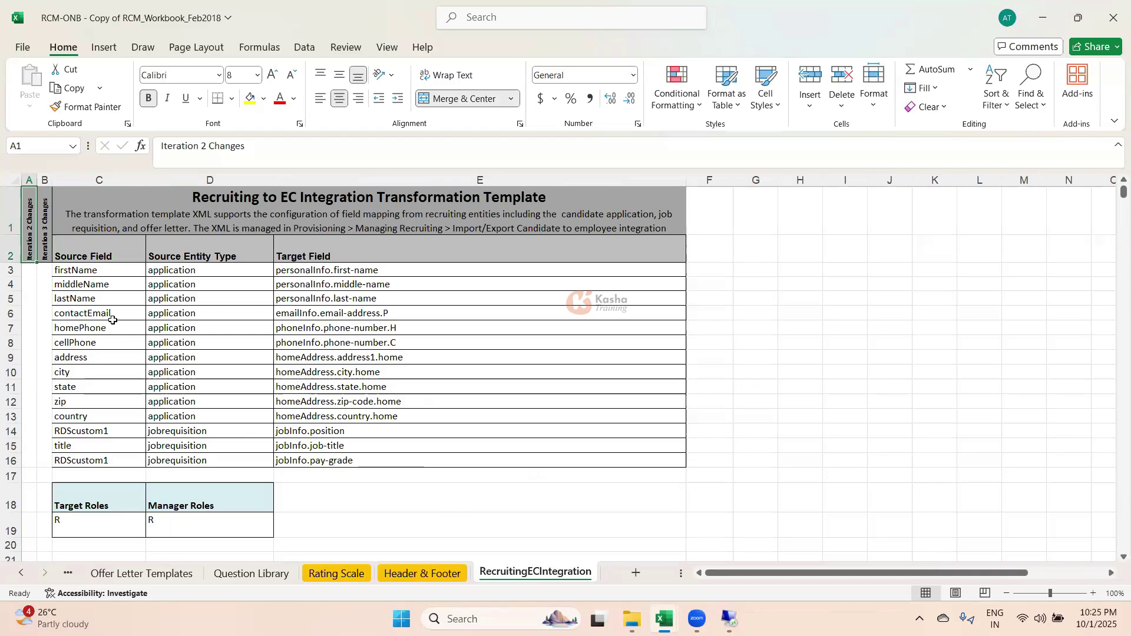
drag(88, 283, 88, 460)
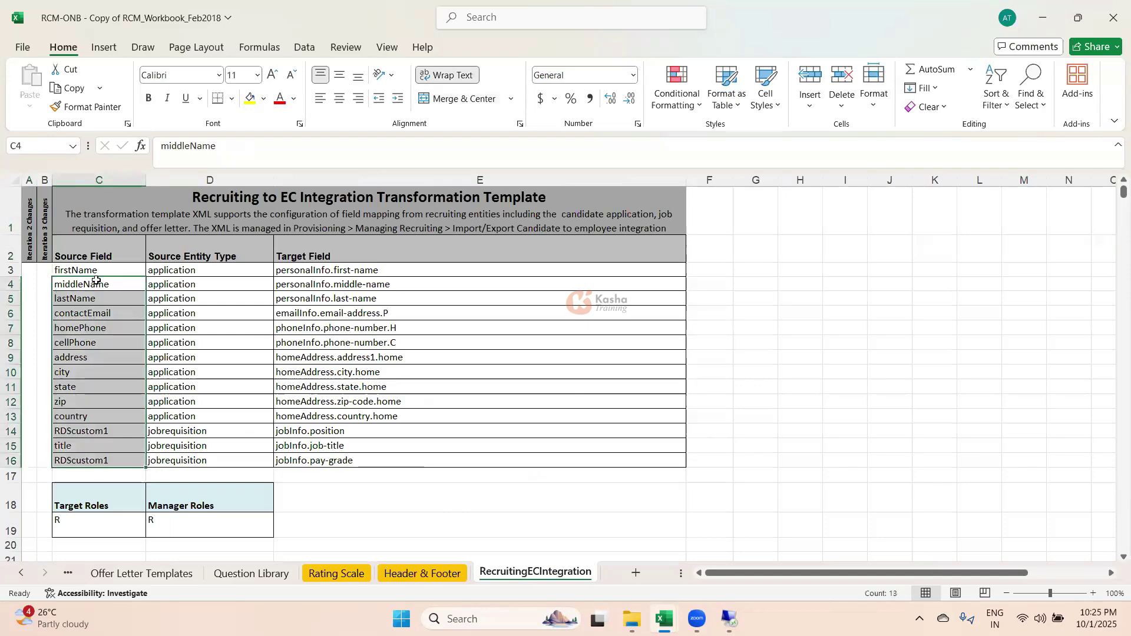
drag(96, 273, 117, 476)
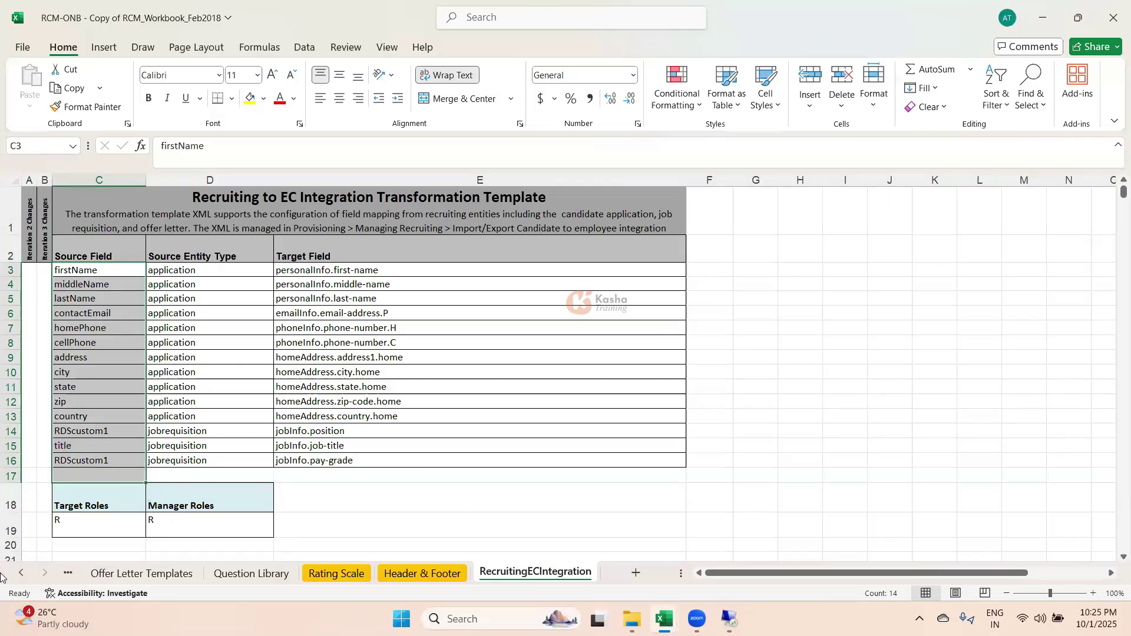
click(744, 364)
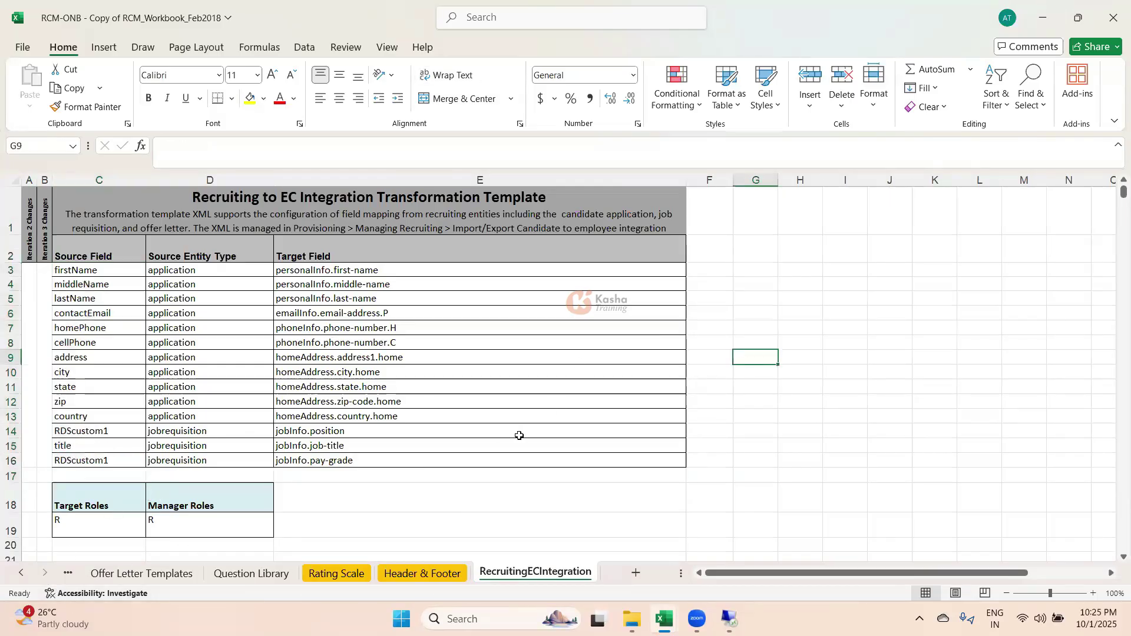
Step: Return to the Offer Letter Templates sheet and review the US offer letter's country, email subject and email body
click(118, 575)
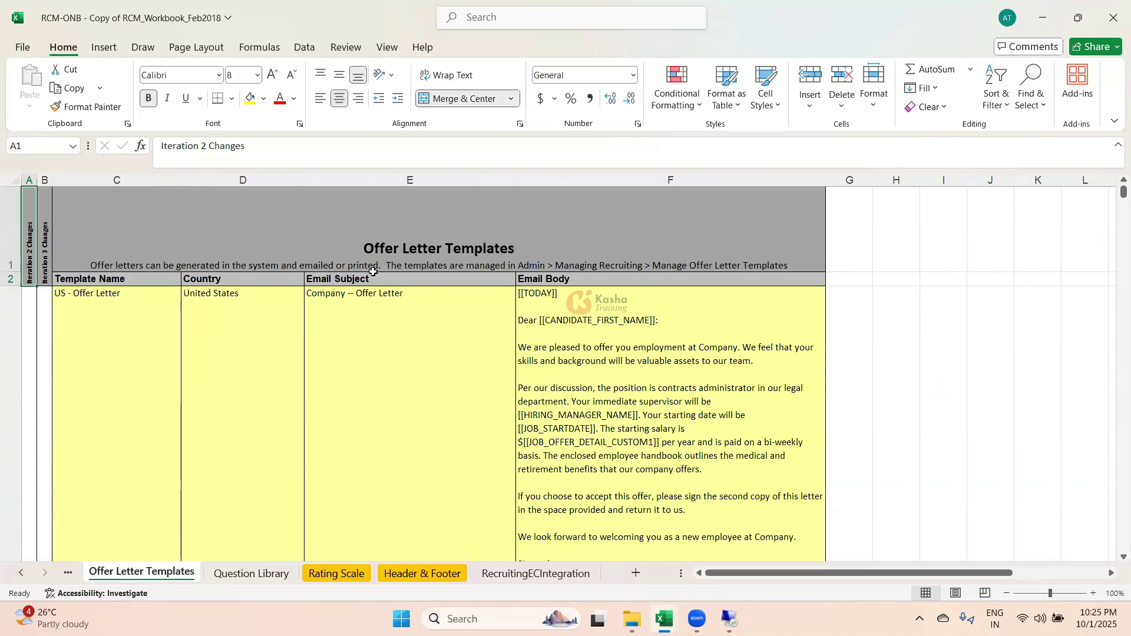
click(360, 296)
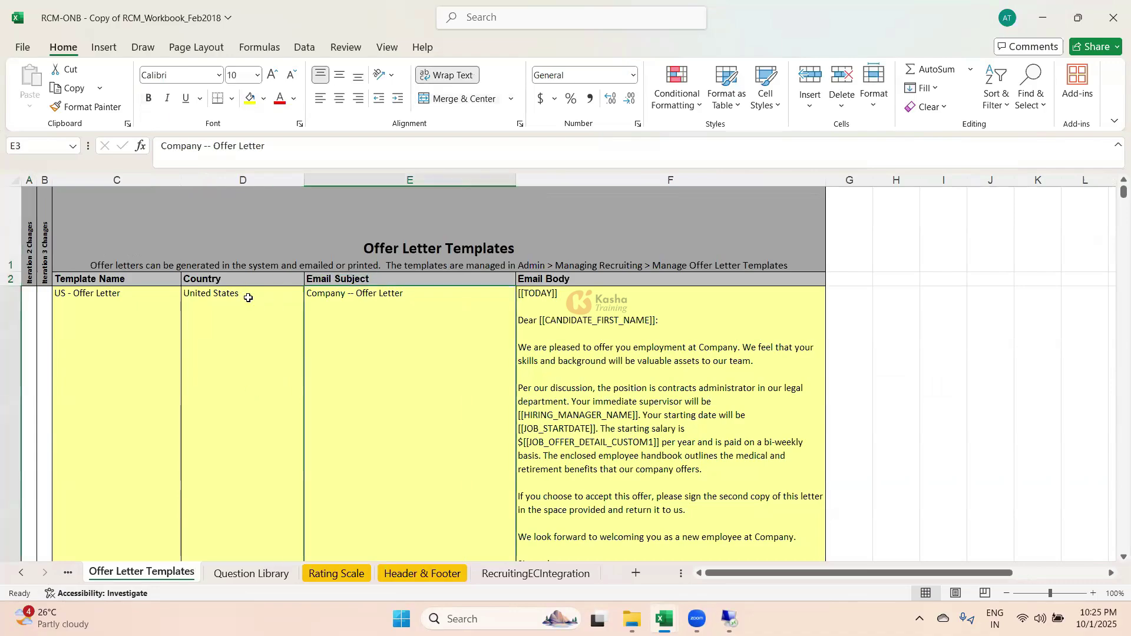
click(251, 297)
click(370, 306)
key(Right)
Step: Switch to the SAP SuccessFactors RCM notes workbook and copy the Rating Scale heading's formatting onto the Workbook heading in B78
mouse_move(663, 618)
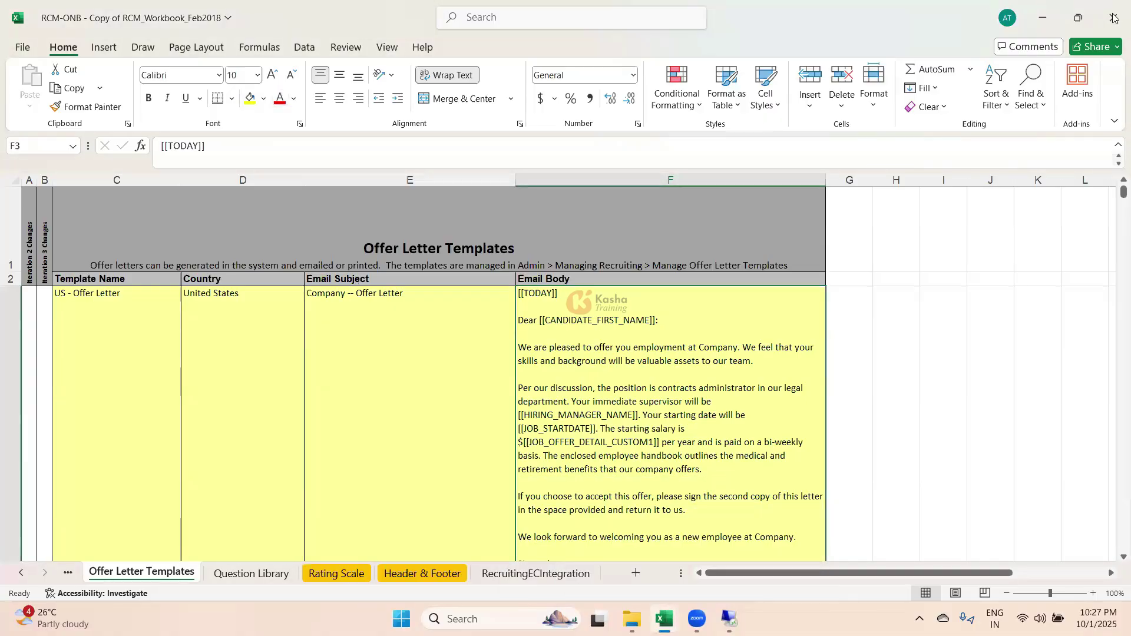
key(Left)
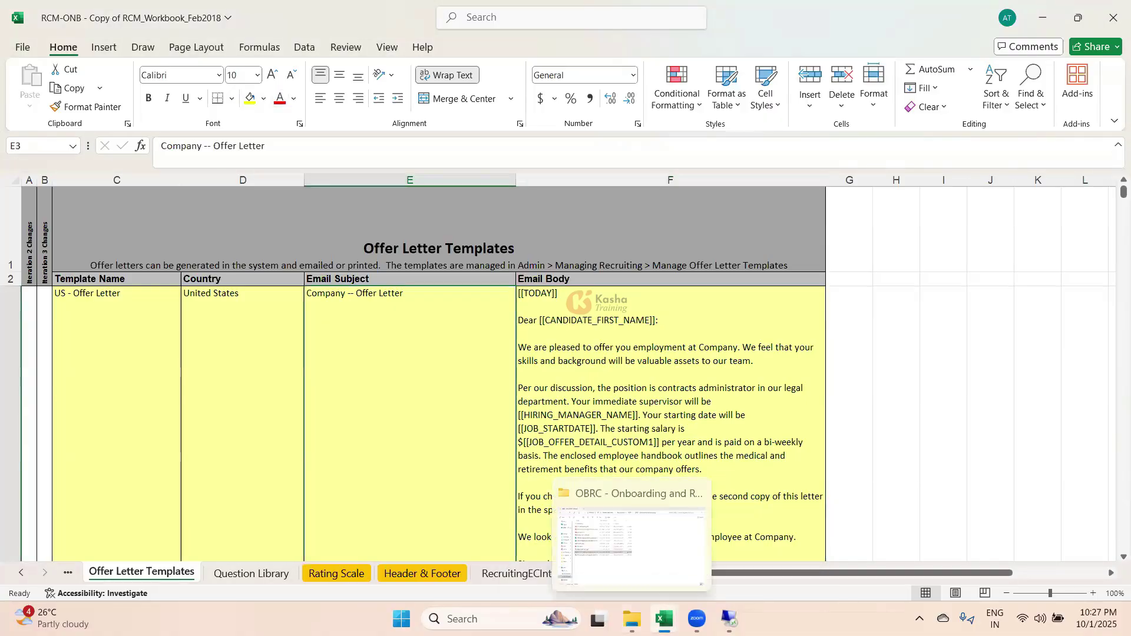
click(586, 567)
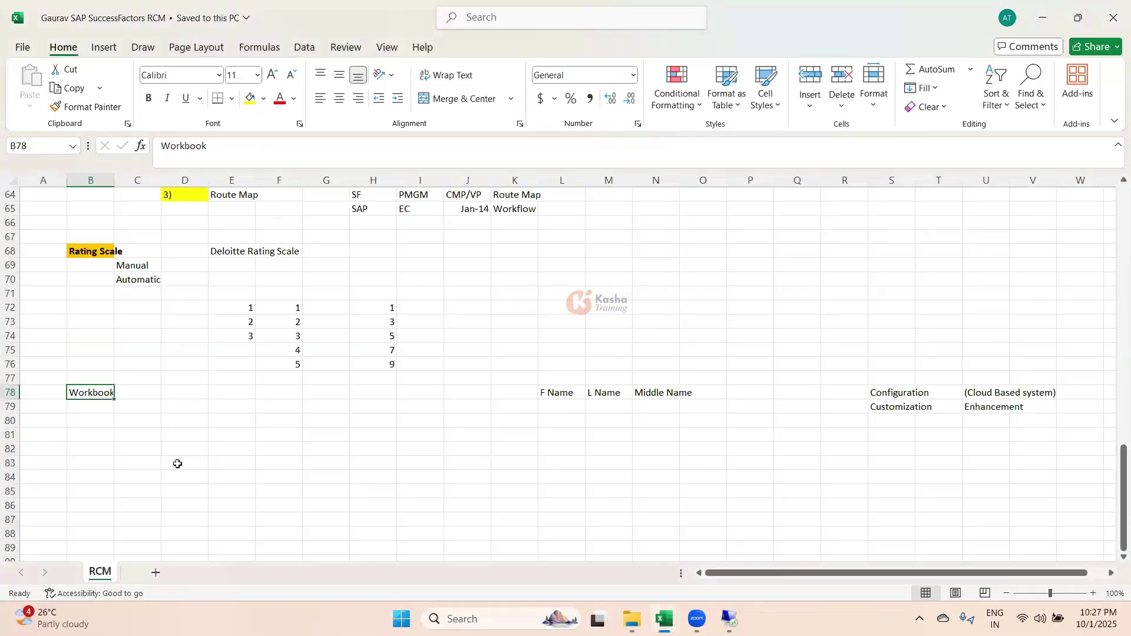
click(107, 252)
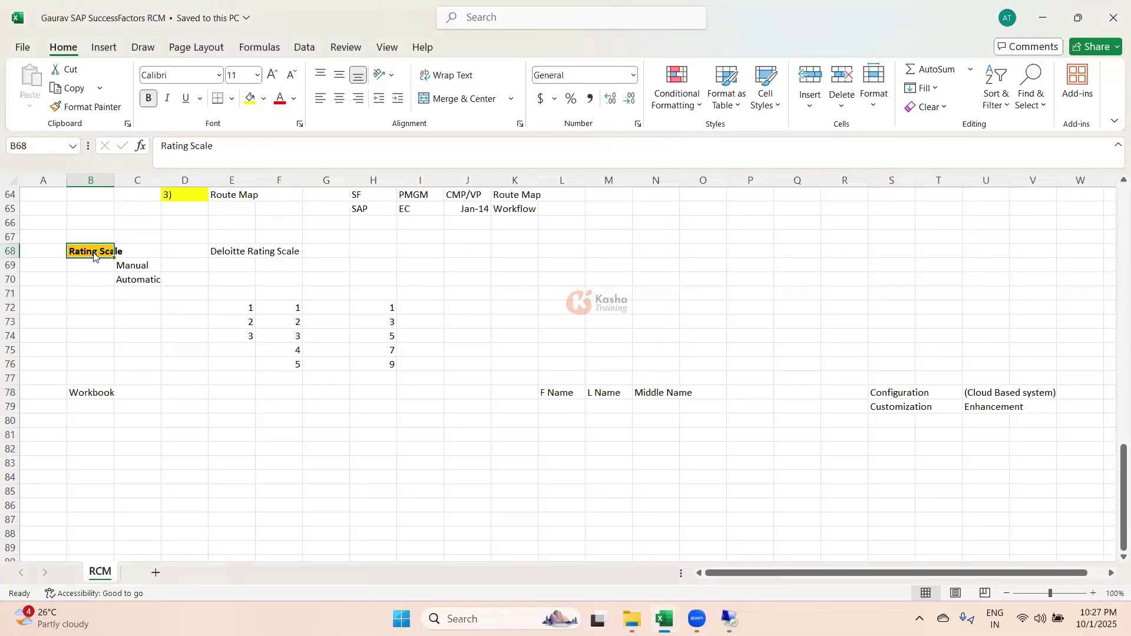
click(105, 106)
click(87, 392)
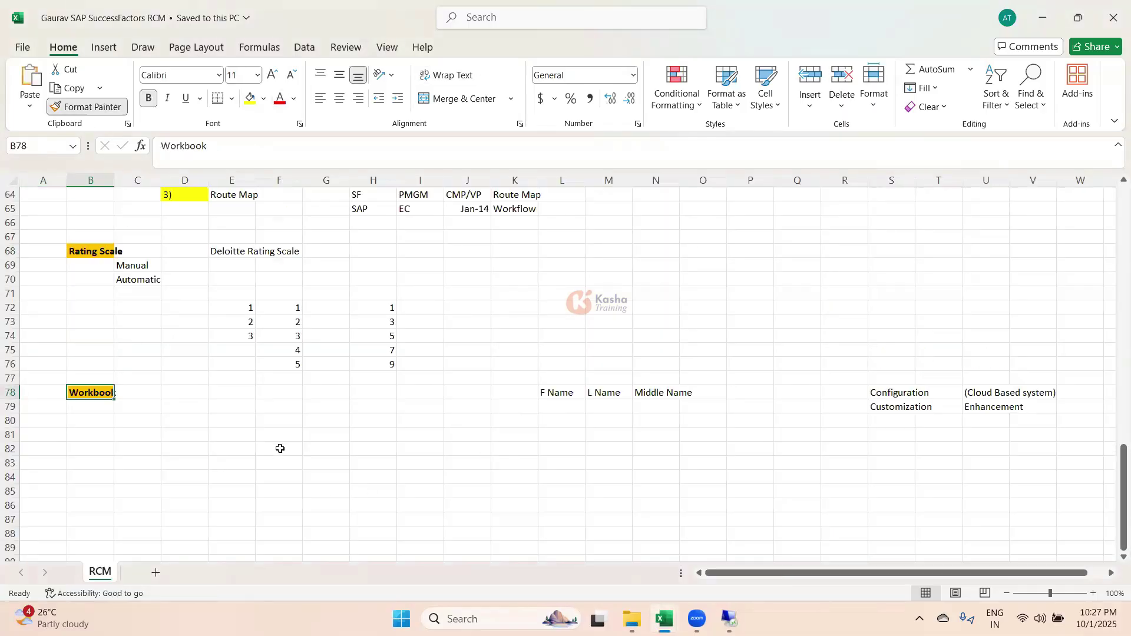
click(326, 449)
Step: Remove the yellow highlight from the "3)" cell beside Route Map by copying the formatting of an empty cell onto it
scroll(240, 280, up, 1)
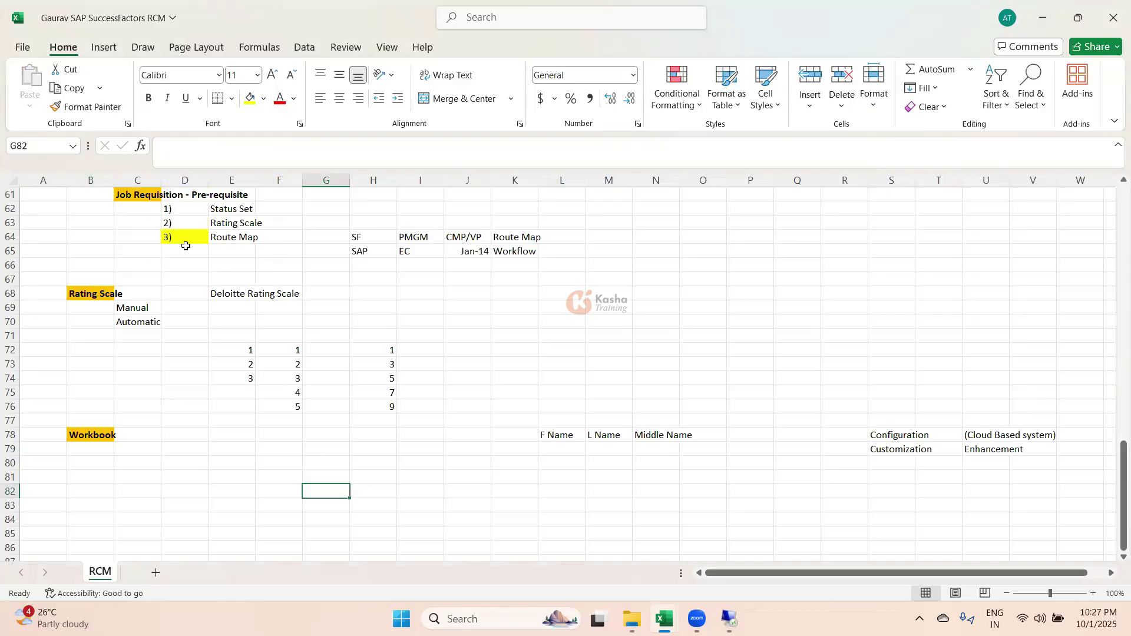
click(211, 263)
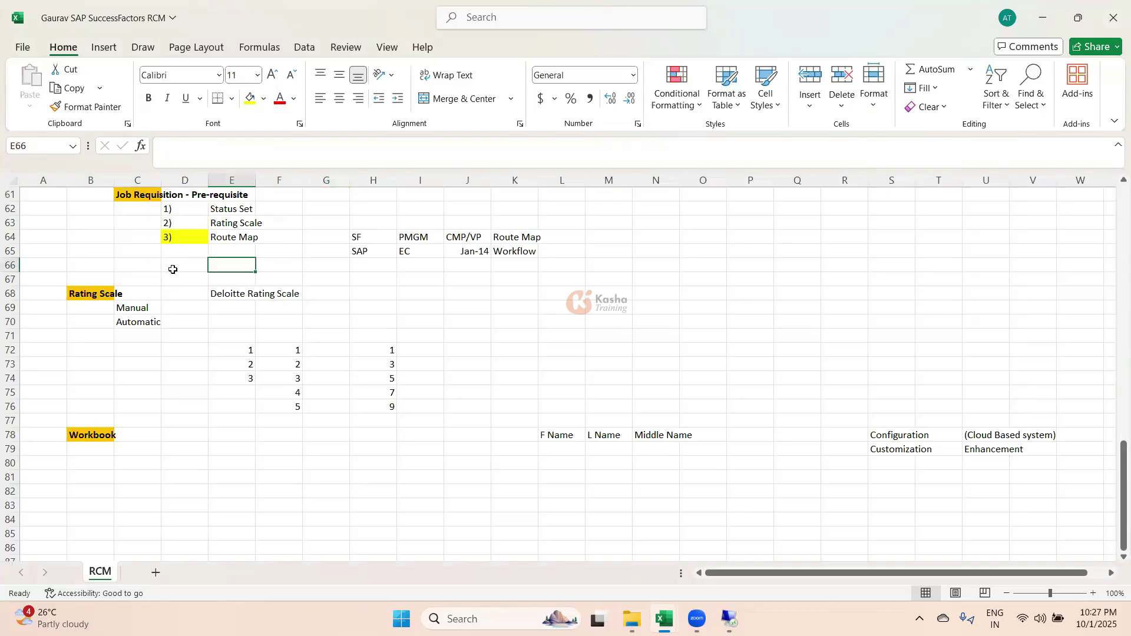
click(100, 112)
click(185, 237)
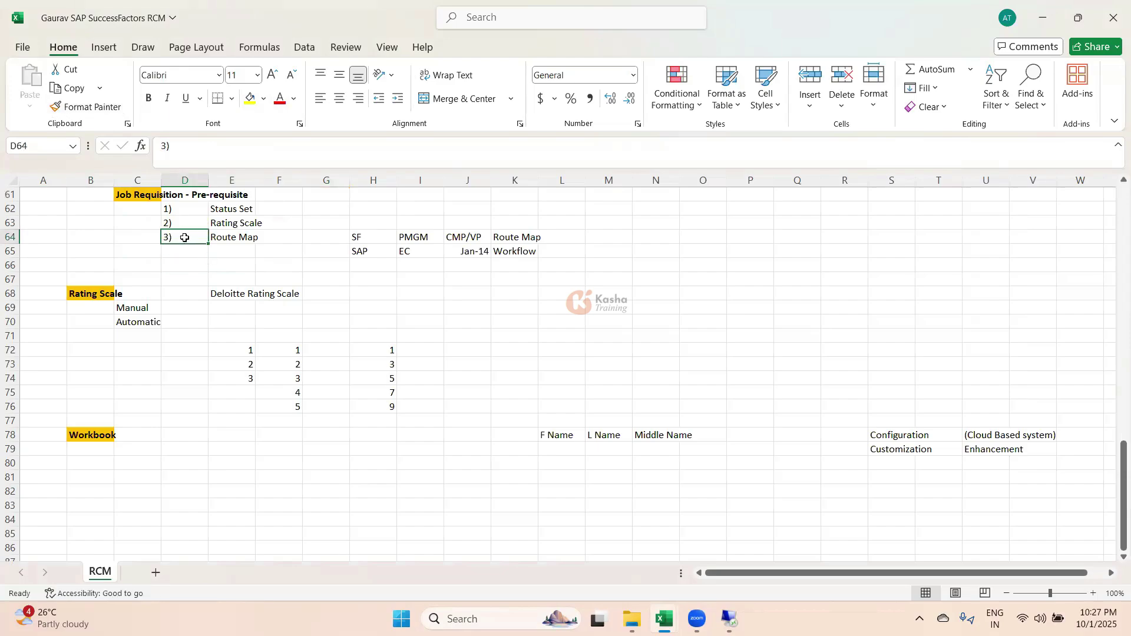
drag(185, 237, 233, 238)
key(ctrl+c)
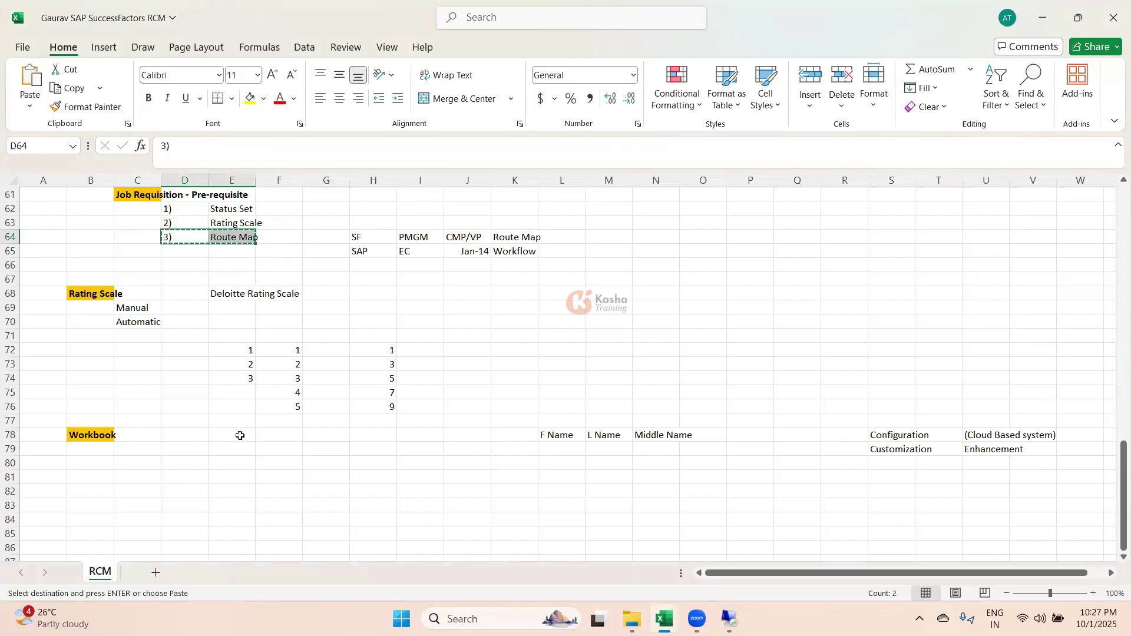
key(Escape)
click(241, 237)
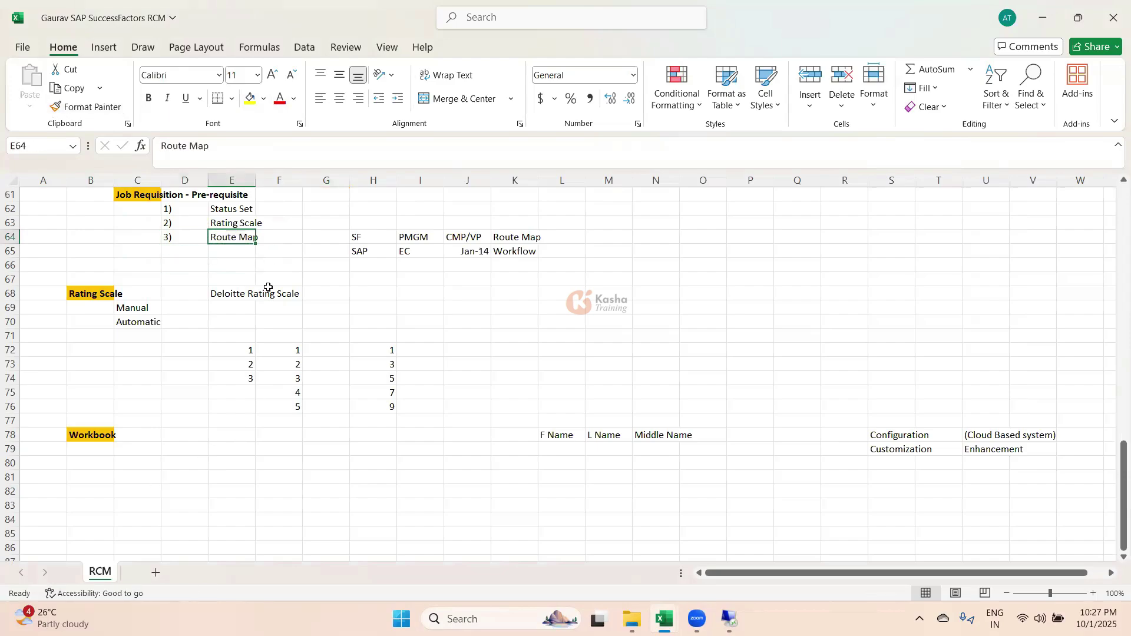
key(ctrl+c)
click(90, 463)
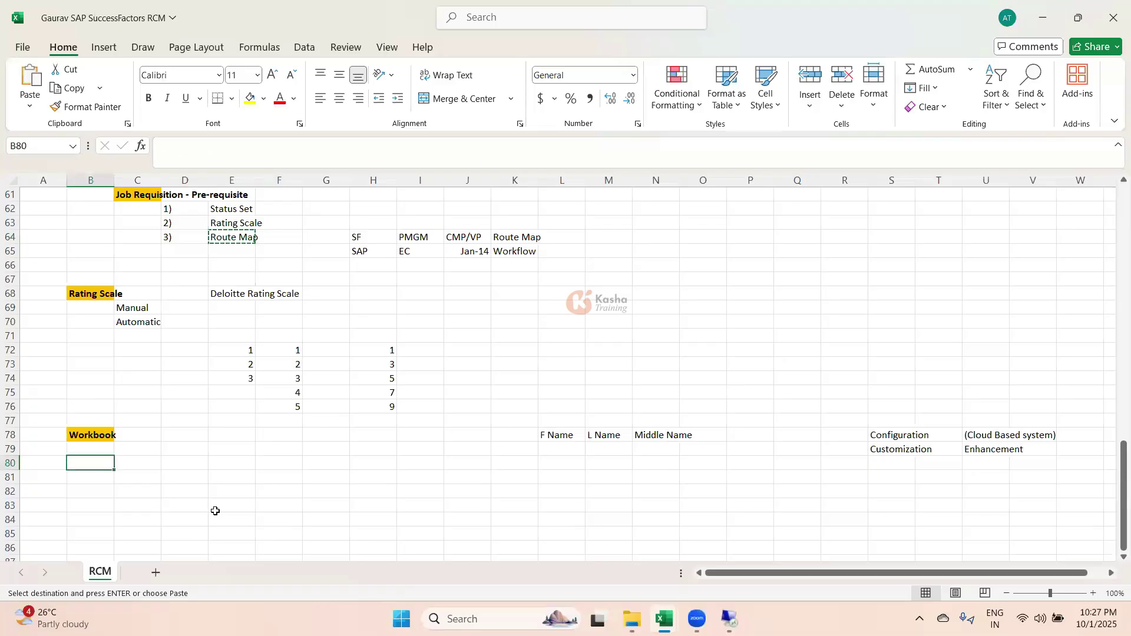
click(90, 479)
text(v)
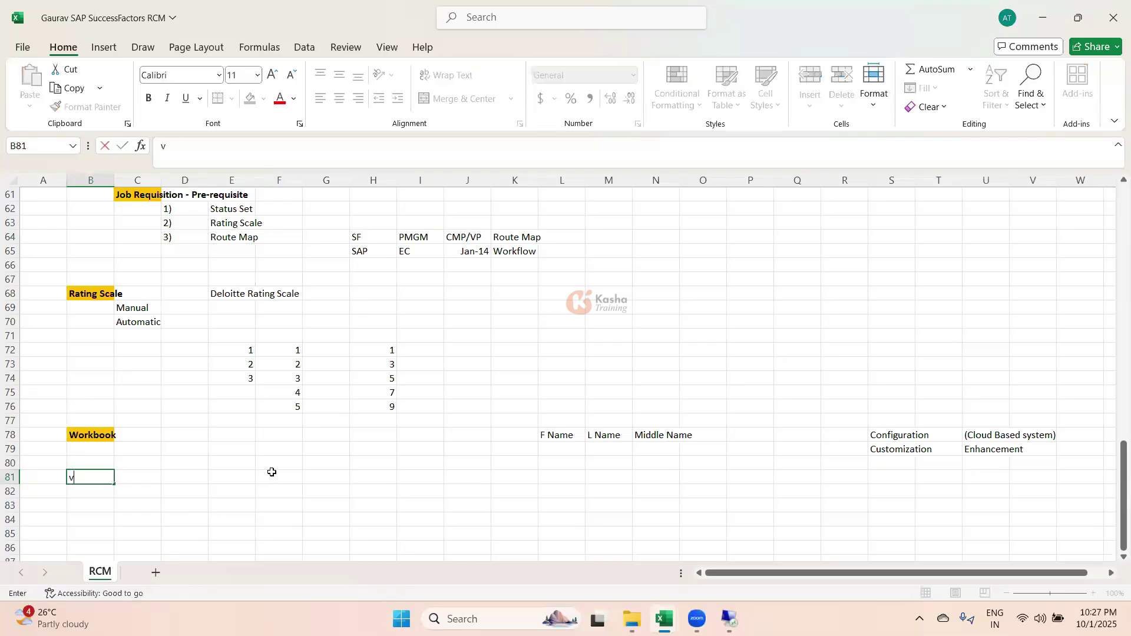
click(177, 475)
click(90, 474)
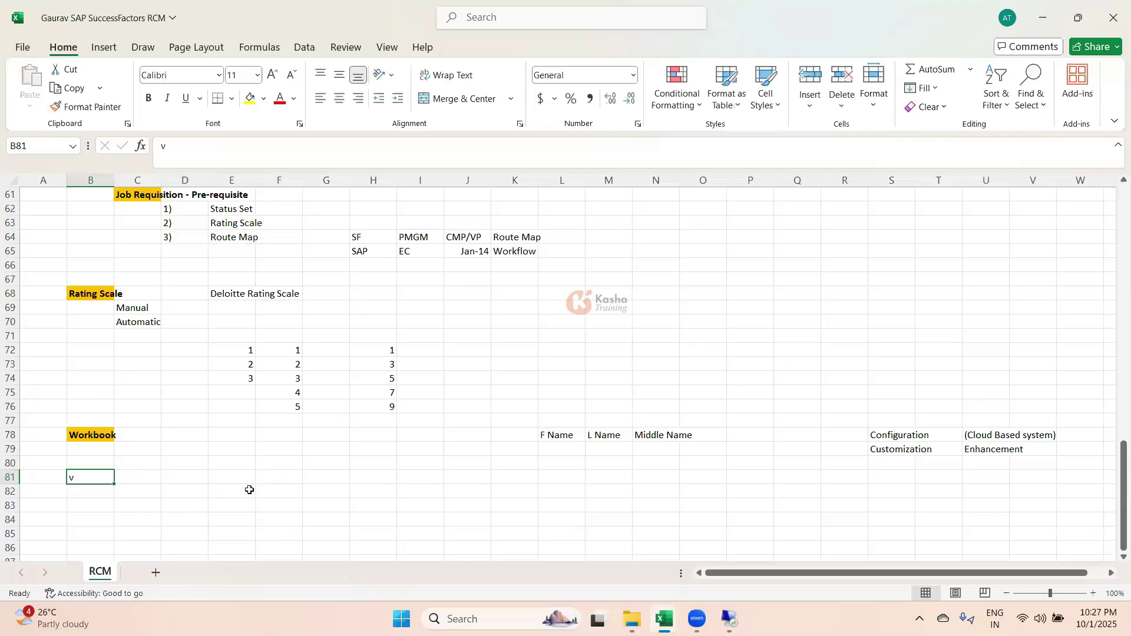
key(Delete)
click(203, 505)
Step: Copy the Route Map entry from the Job Requisition prerequisites in E64 into cell B80 below the Workbook heading
click(233, 237)
key(ctrl+c)
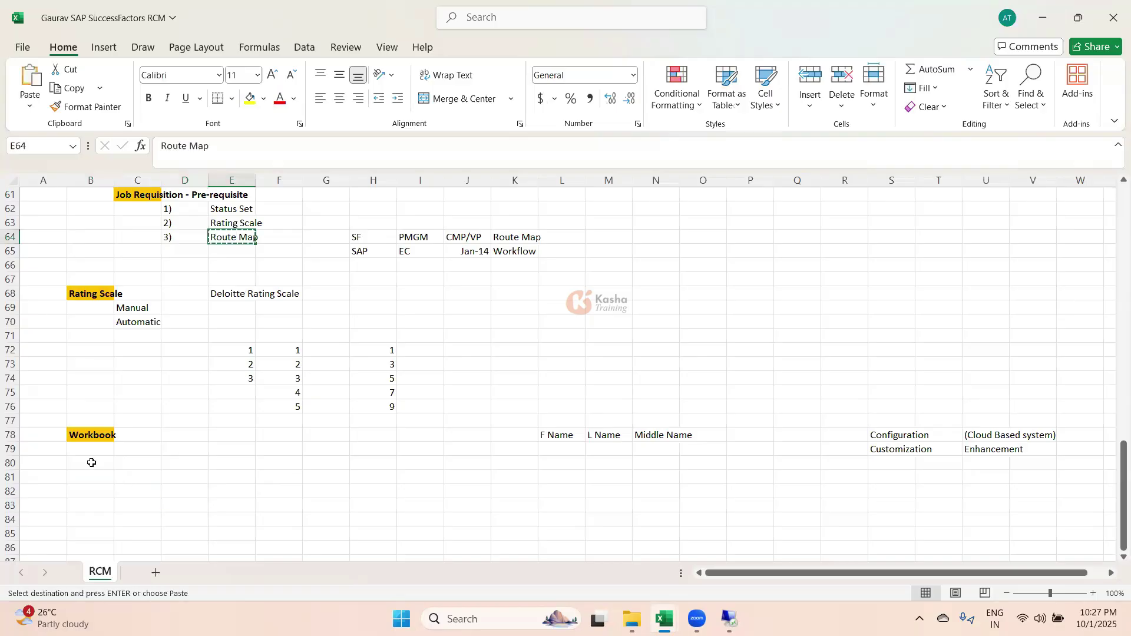
click(92, 464)
key(ctrl+v)
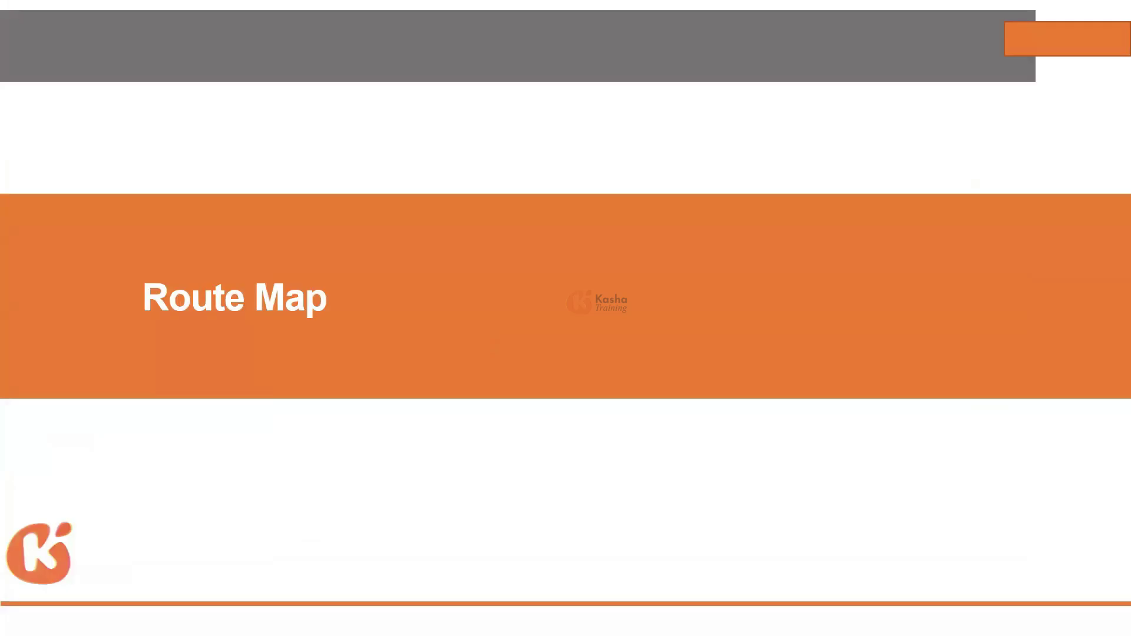